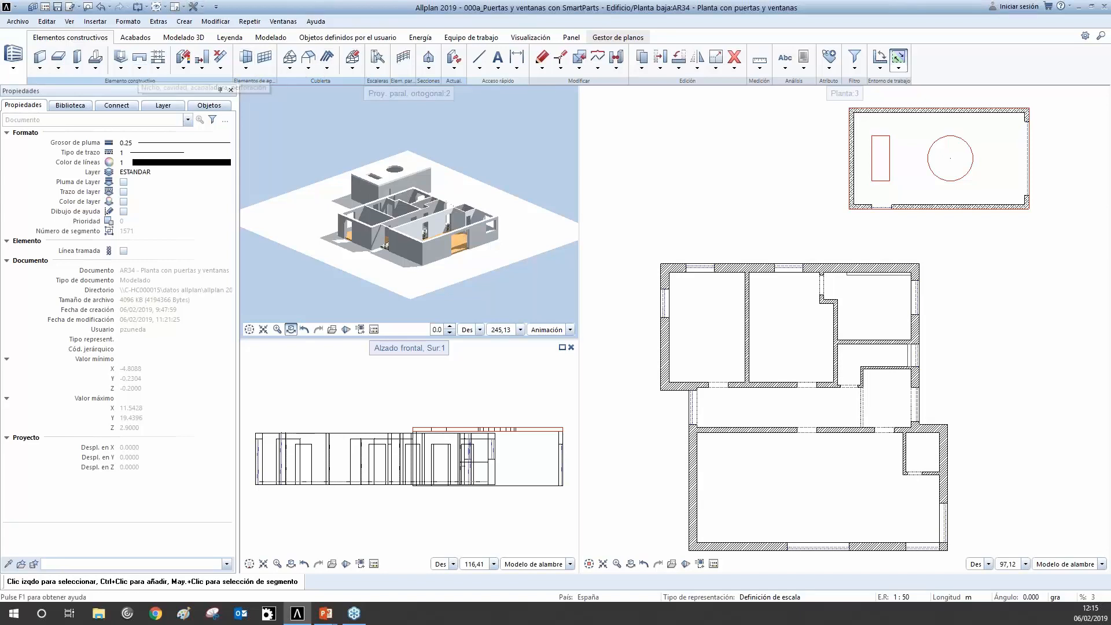
# Look through the available modules and the SmartPart modelling commands offered for doors, windows, sun protection and skylights.
pyautogui.click(18, 68)
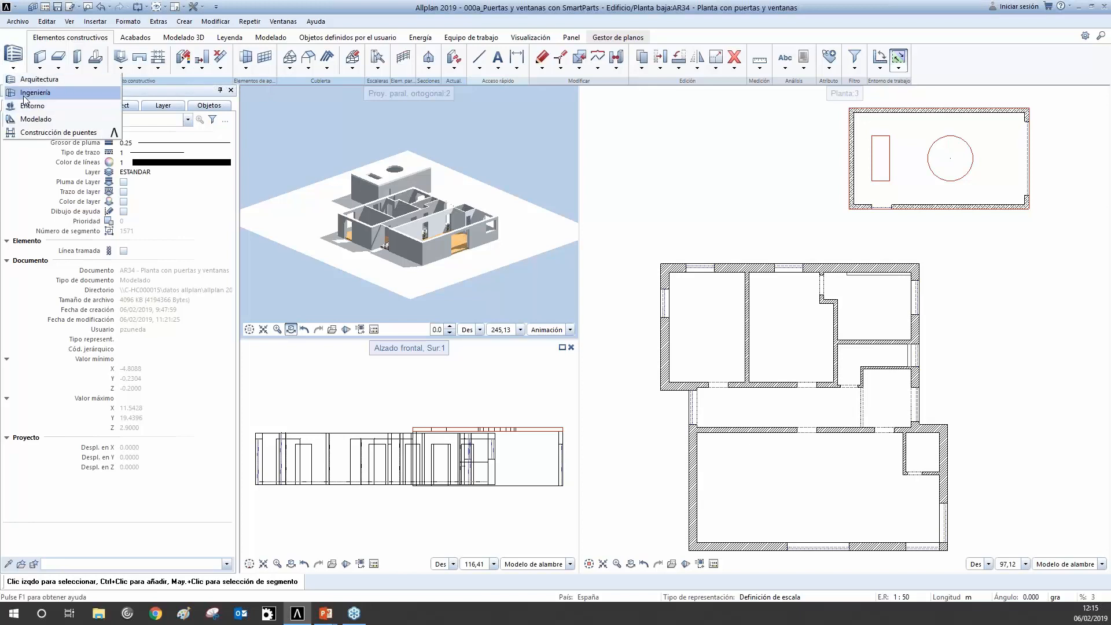
pyautogui.click(244, 83)
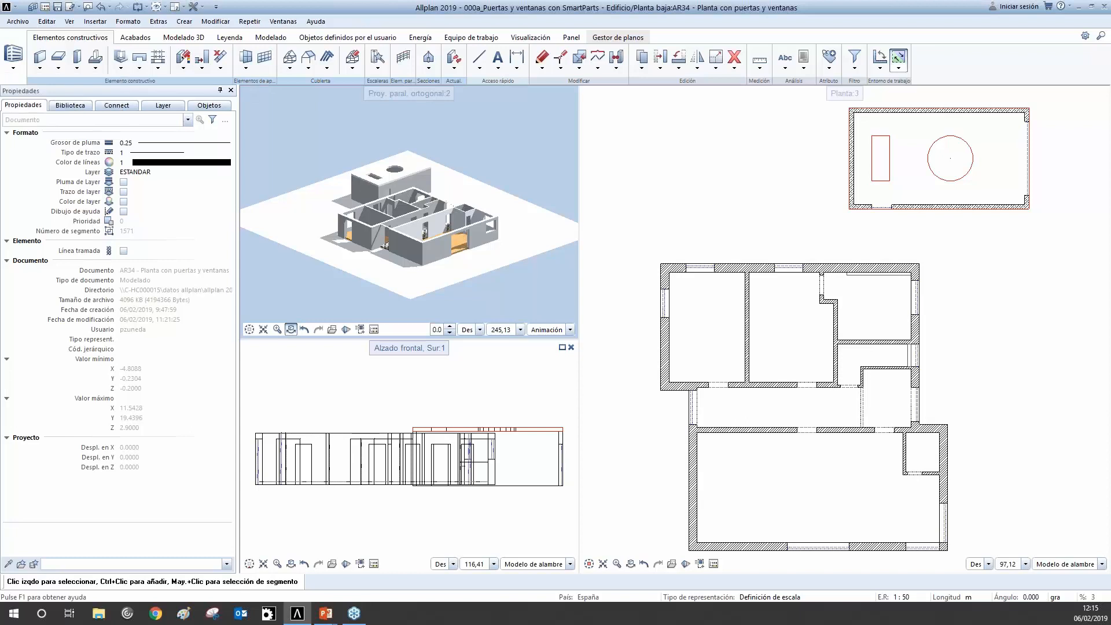
pyautogui.click(246, 68)
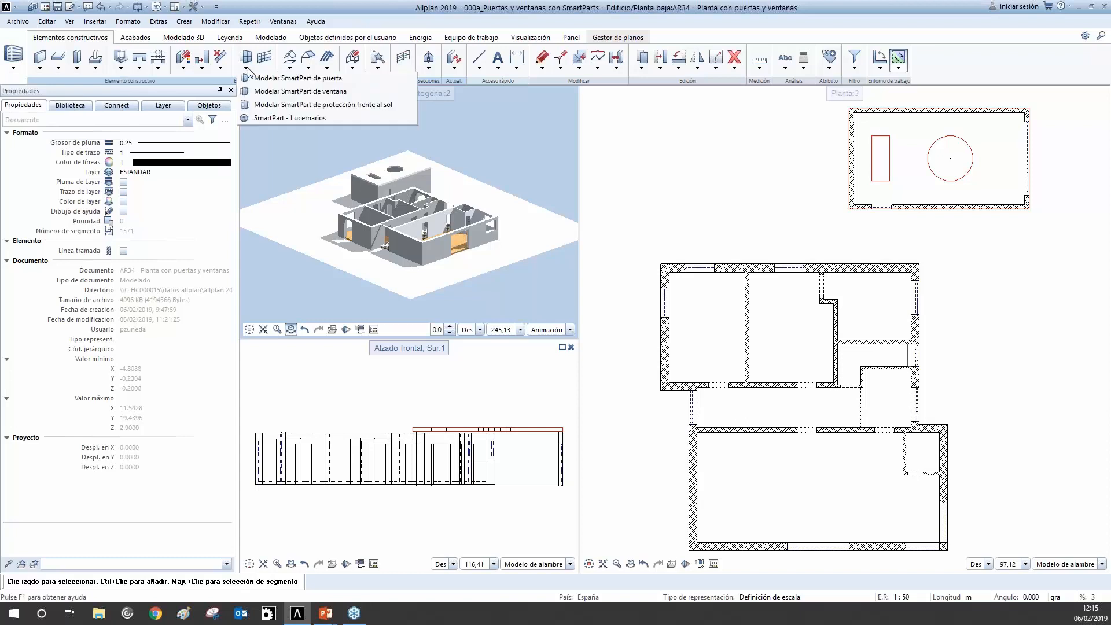
pyautogui.click(357, 7)
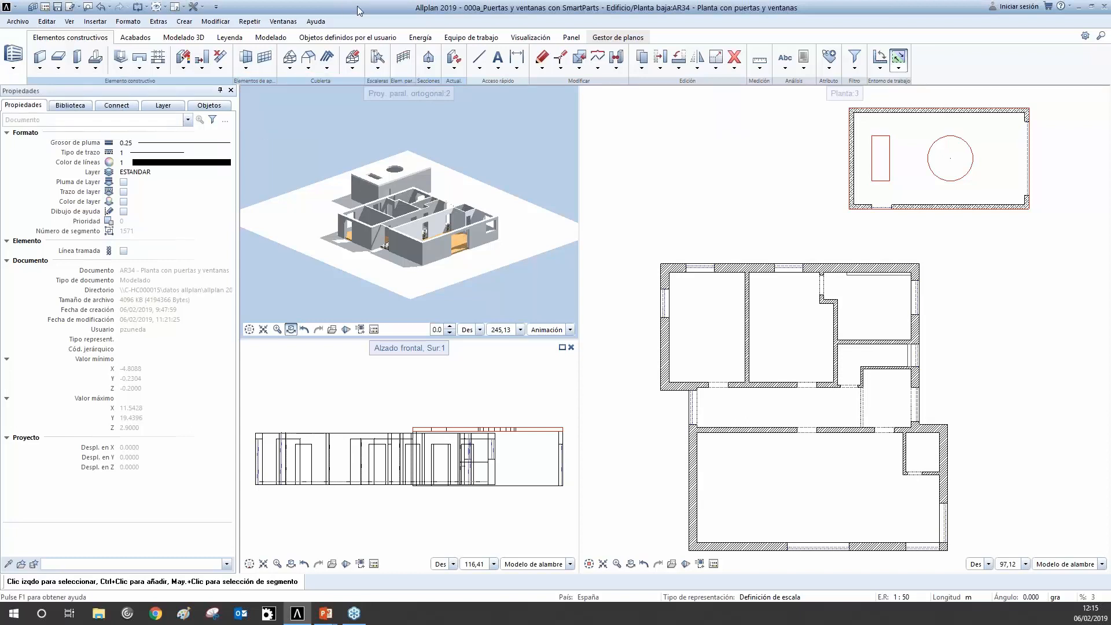
# Examine the user-defined object tools and the additional modules for creating and modifying elements, including SmartParts.
pyautogui.click(359, 38)
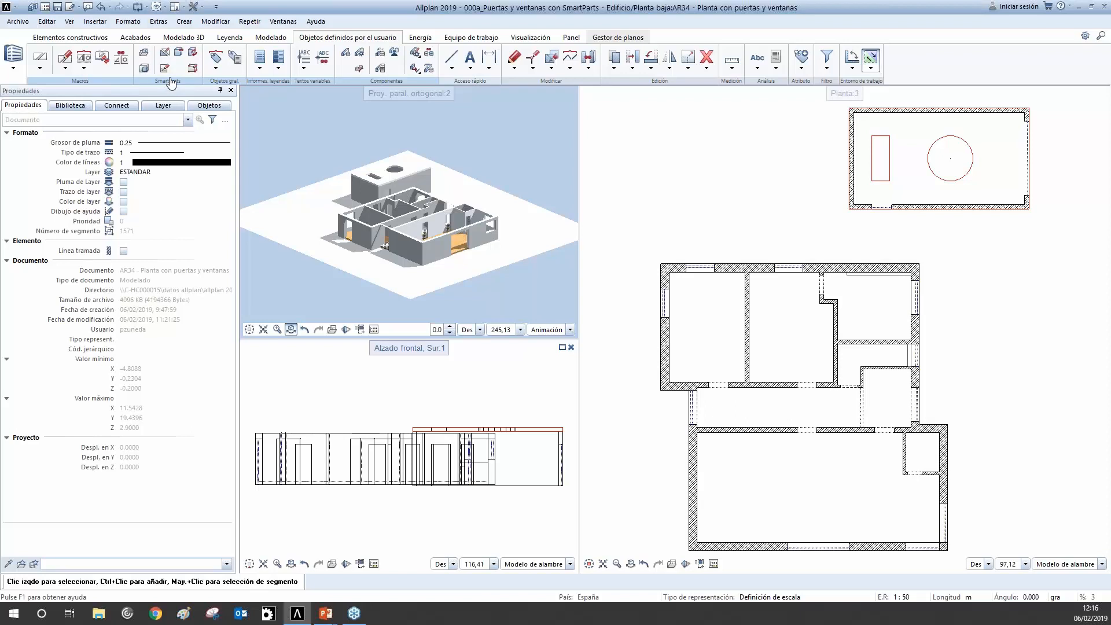
pyautogui.click(186, 22)
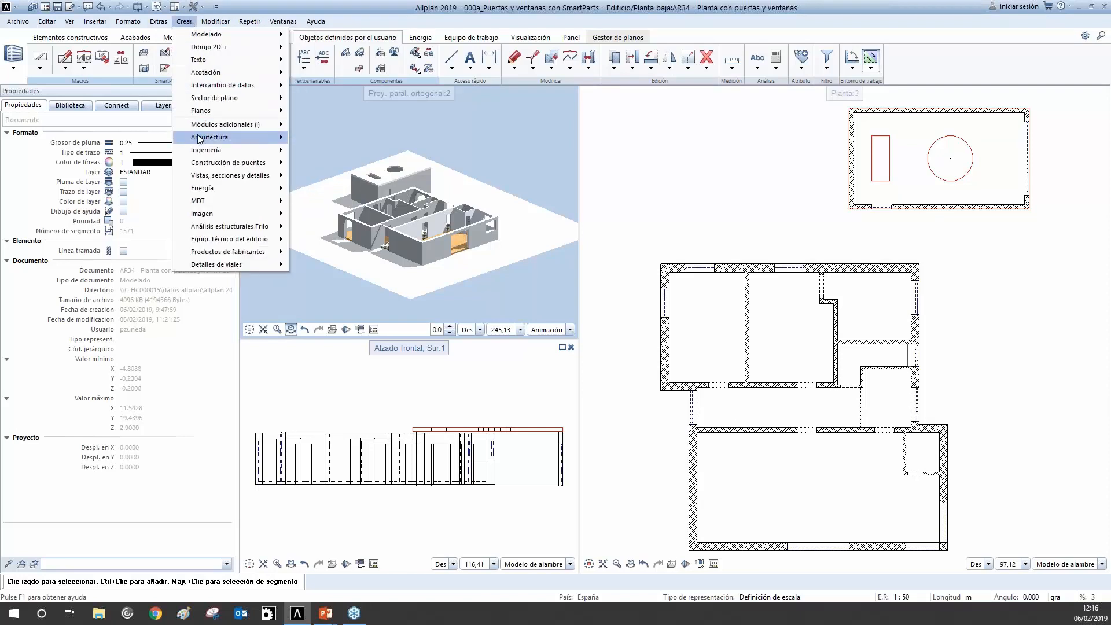
pyautogui.moveTo(197, 129)
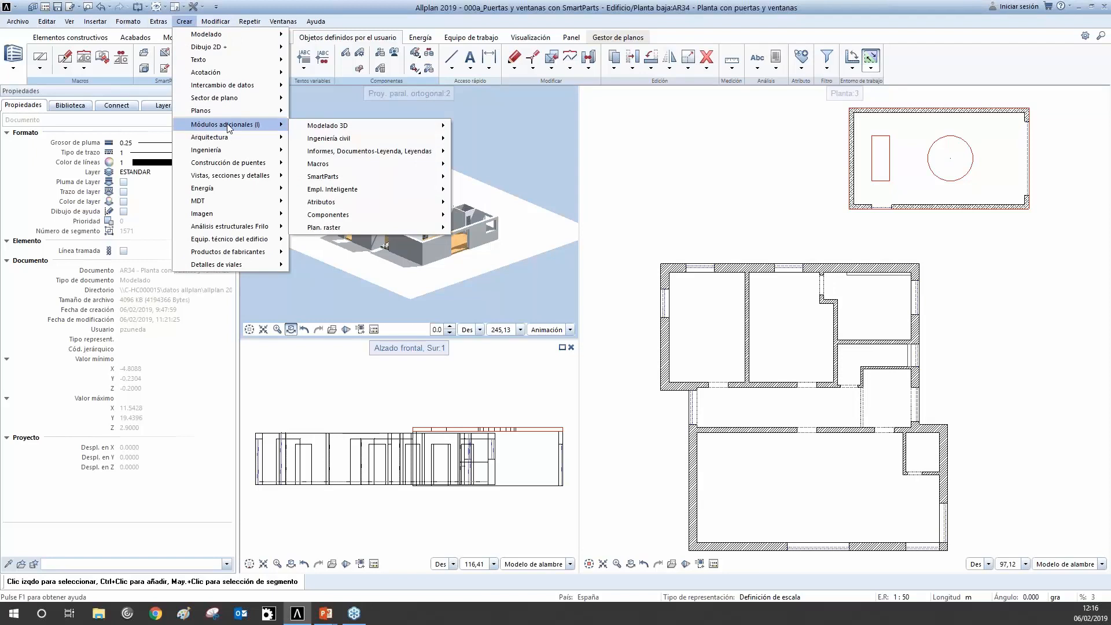
pyautogui.moveTo(440, 176)
pyautogui.click(215, 21)
pyautogui.moveTo(276, 128)
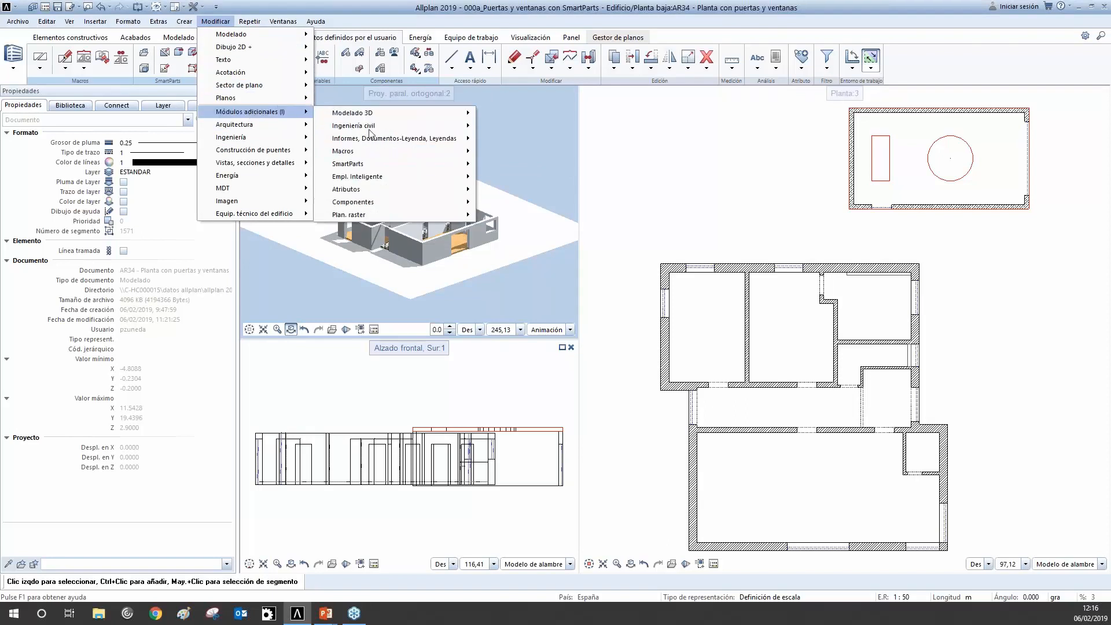
pyautogui.moveTo(353, 112)
pyautogui.click(598, 4)
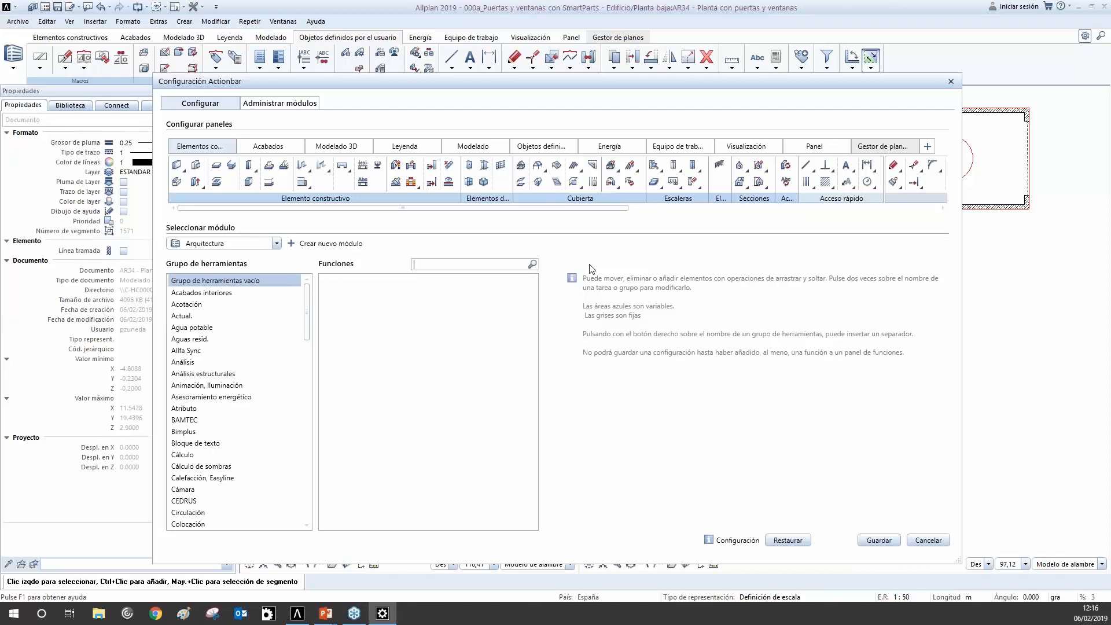
# Search the Actionbar configuration for "smartpart" and review the matching functions from the Cubierta group through the Macros group.
pyautogui.write('tpart')
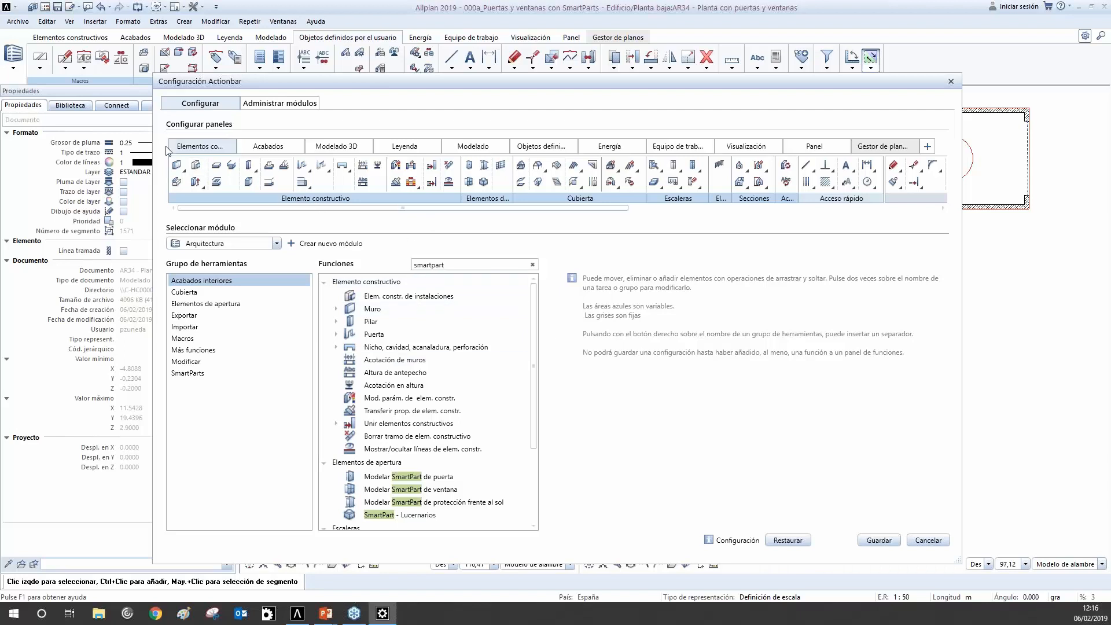
pyautogui.scroll(-3, 534, 316)
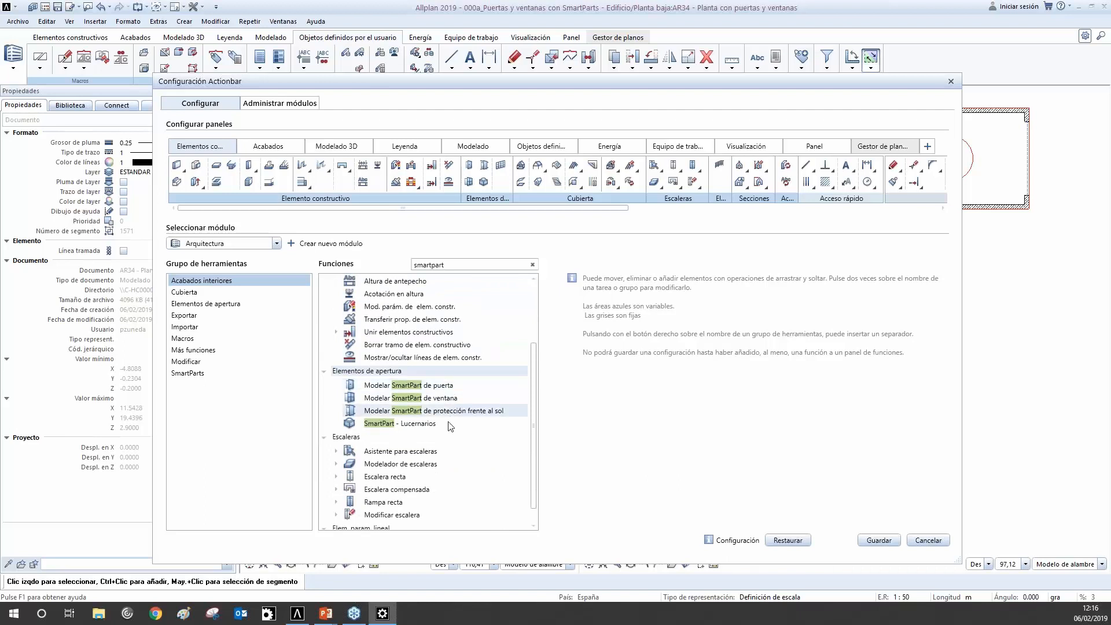
pyautogui.scroll(-1, 522, 447)
pyautogui.click(185, 292)
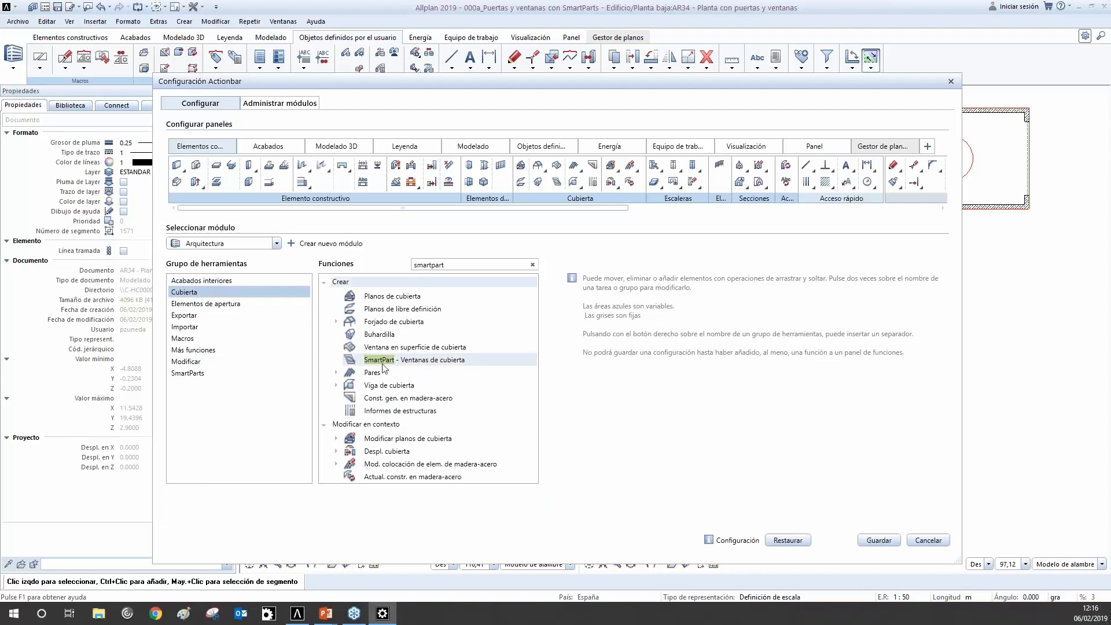
pyautogui.click(197, 303)
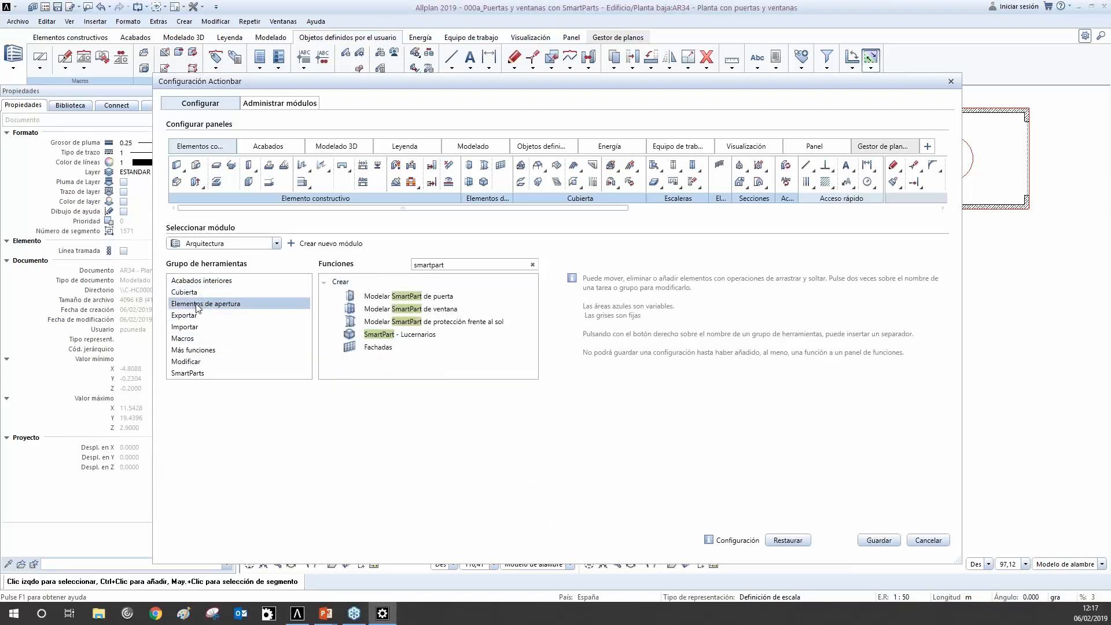
pyautogui.click(184, 315)
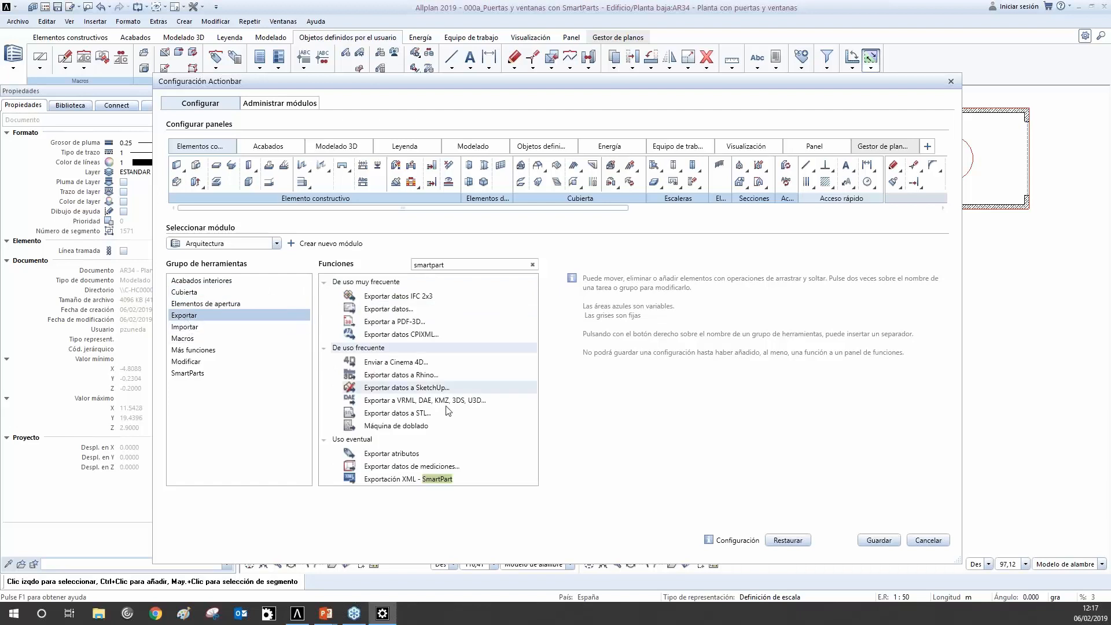
pyautogui.click(217, 328)
pyautogui.click(191, 340)
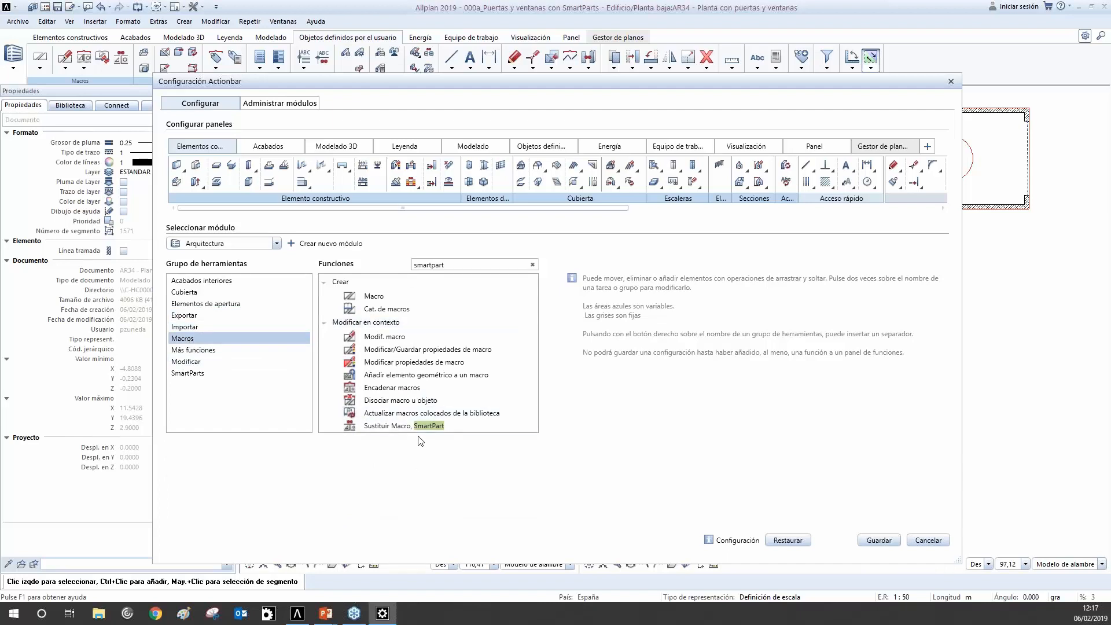
# Review the SmartPart functions under Más funciones, Modificar and SmartParts, and compare them with the user-defined objects panel.
pyautogui.click(193, 349)
pyautogui.scroll(1, 537, 317)
pyautogui.scroll(-8, 537, 315)
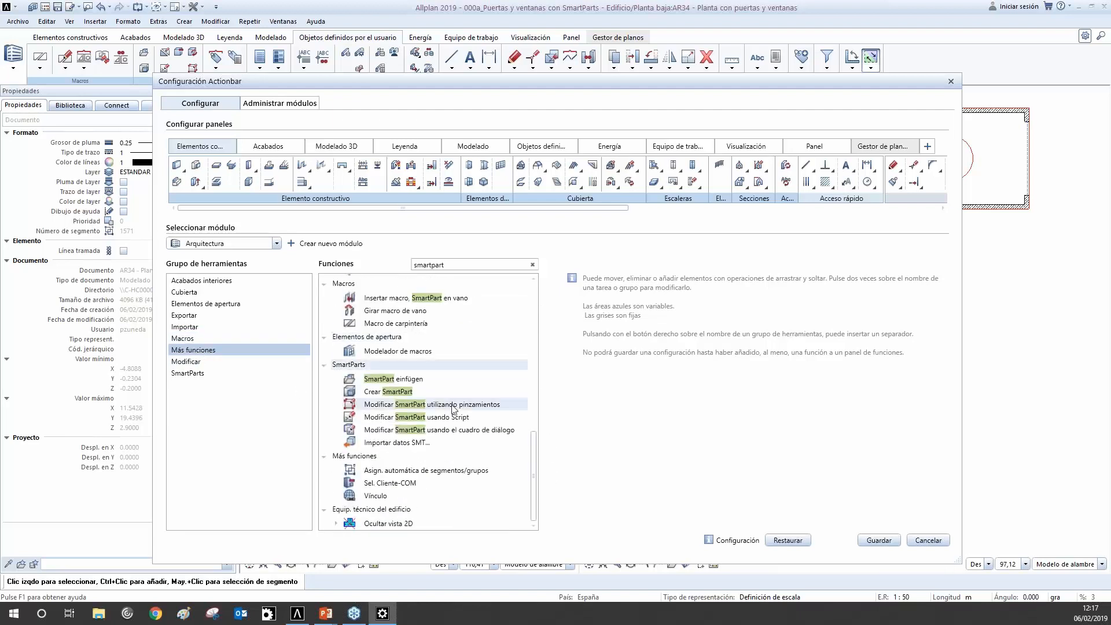
pyautogui.click(269, 363)
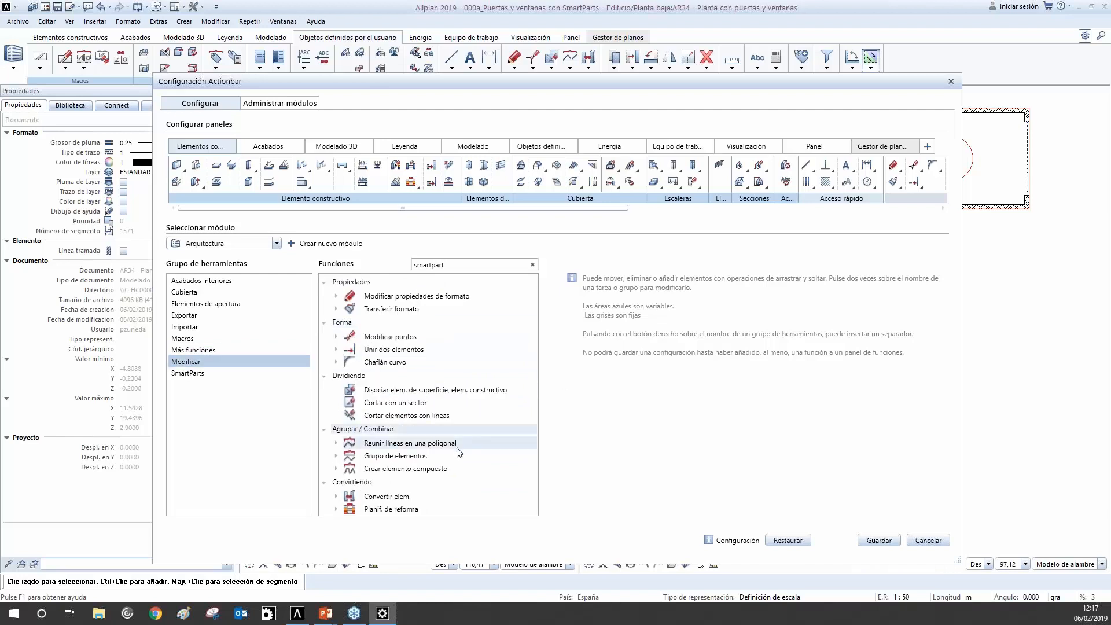
pyautogui.click(248, 375)
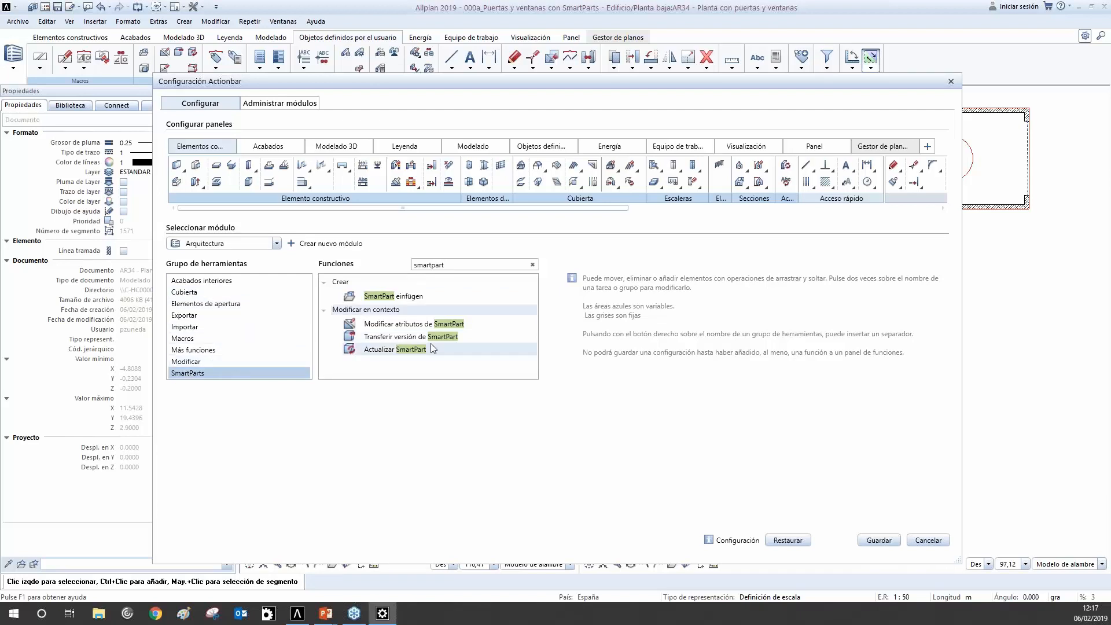
pyautogui.moveTo(414, 329); pyautogui.dragTo(443, 327)
pyautogui.click(539, 149)
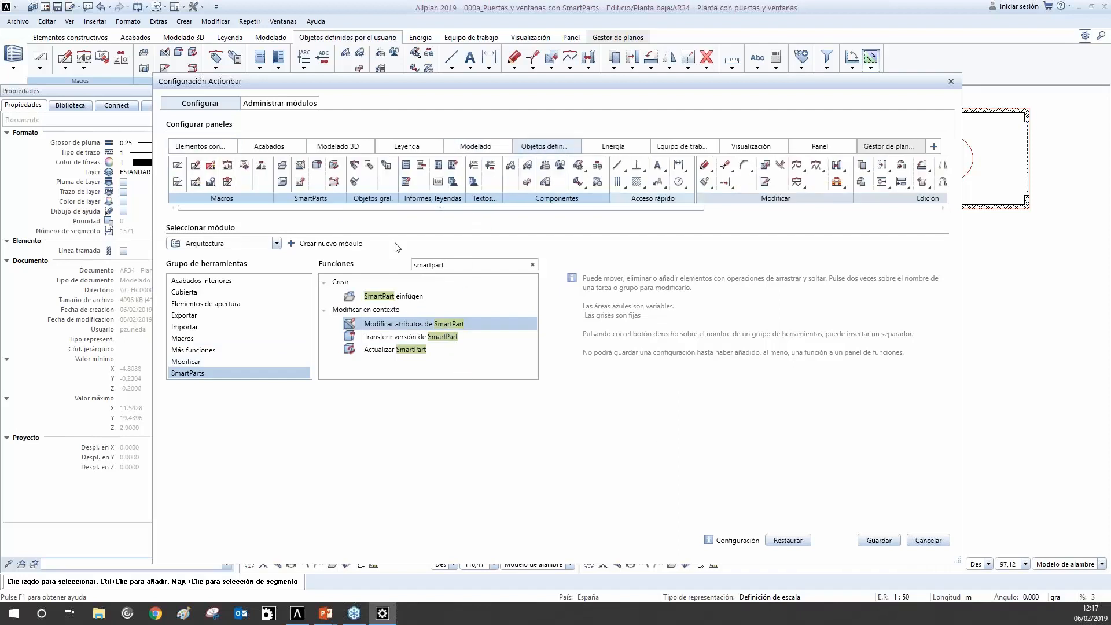
pyautogui.moveTo(454, 330)
pyautogui.mouseDown()
pyautogui.moveTo(342, 201)
pyautogui.moveTo(307, 186)
pyautogui.moveTo(368, 264)
pyautogui.moveTo(439, 325)
pyautogui.moveTo(336, 177)
pyautogui.moveTo(283, 154)
pyautogui.moveTo(285, 191)
pyautogui.moveTo(326, 204)
pyautogui.moveTo(327, 192)
pyautogui.moveTo(455, 322)
pyautogui.mouseUp()
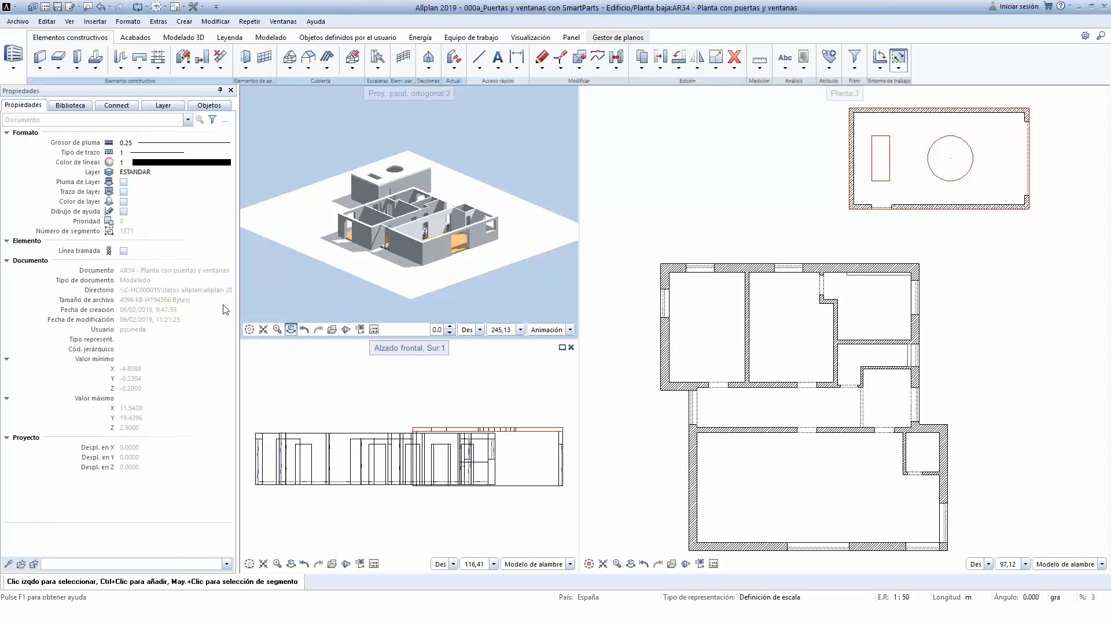
# Open the library and examine its element-type filter, the root folders and the contents of Estándar.
pyautogui.click(383, 38)
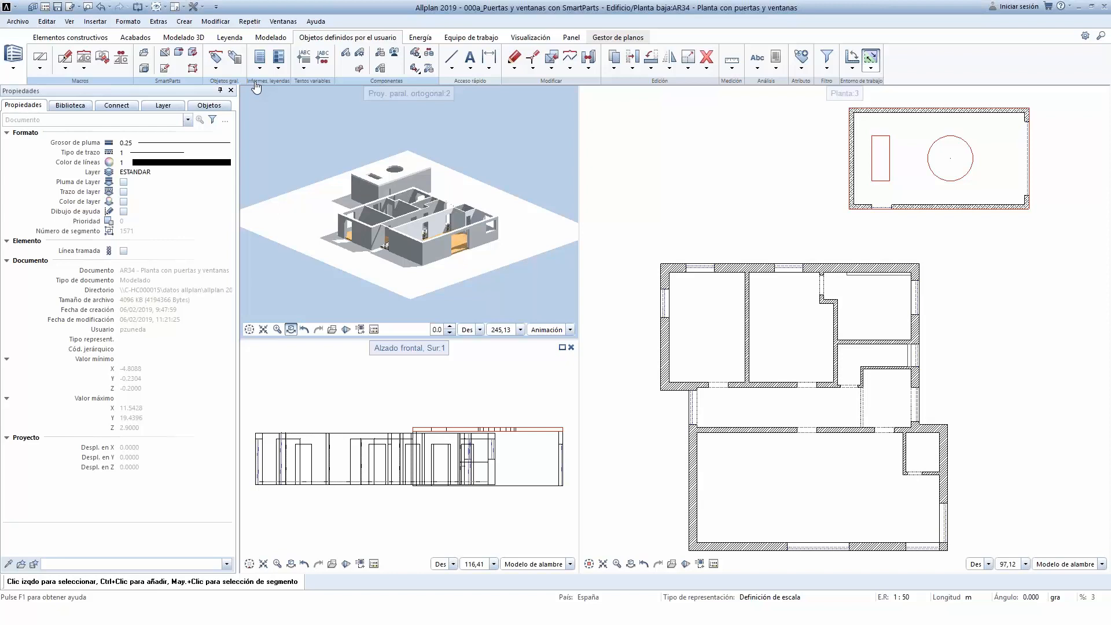
pyautogui.click(70, 106)
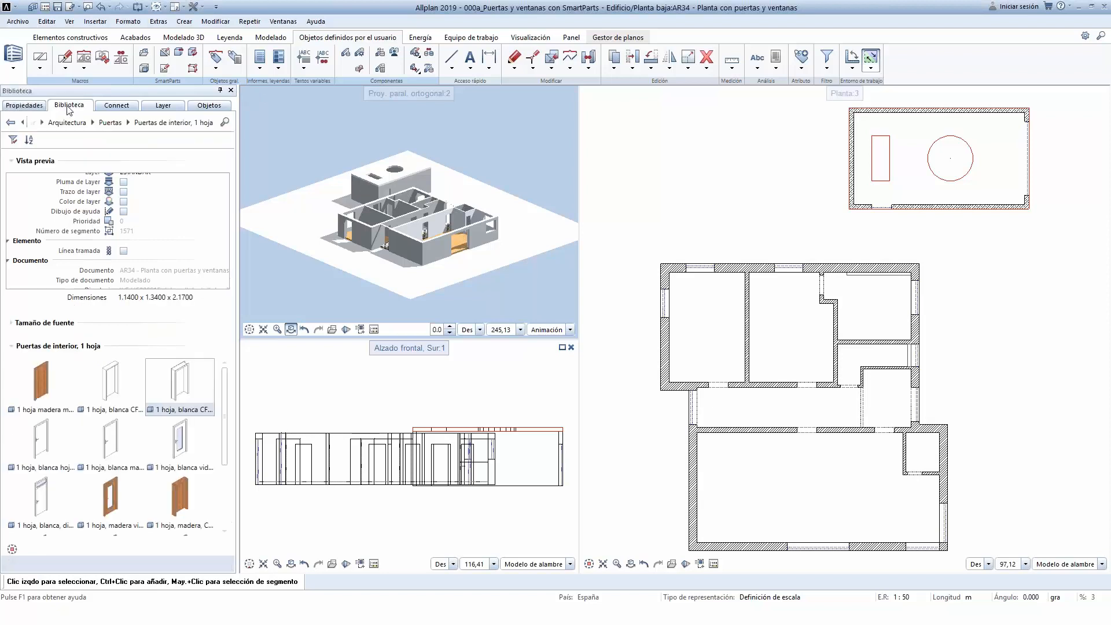
pyautogui.click(58, 127)
pyautogui.click(13, 140)
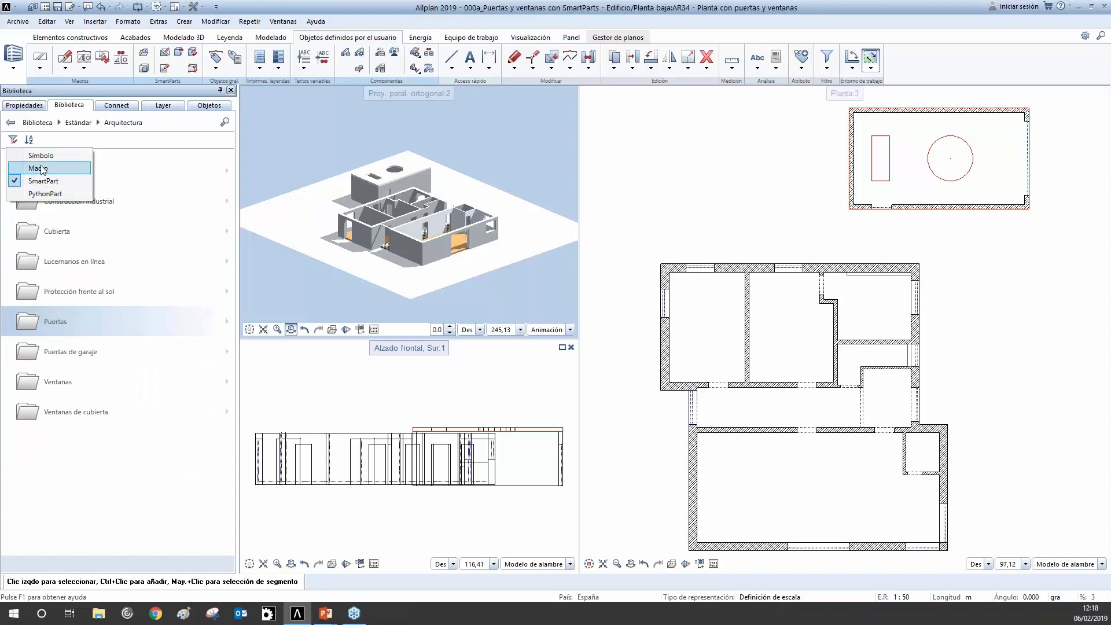
pyautogui.click(42, 123)
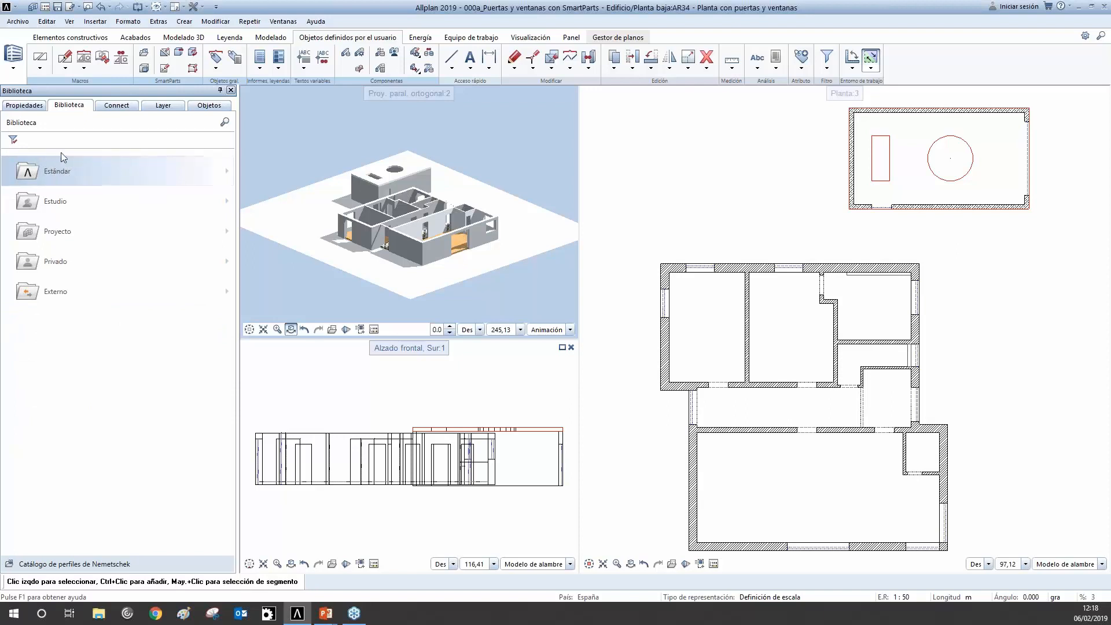
pyautogui.click(85, 171)
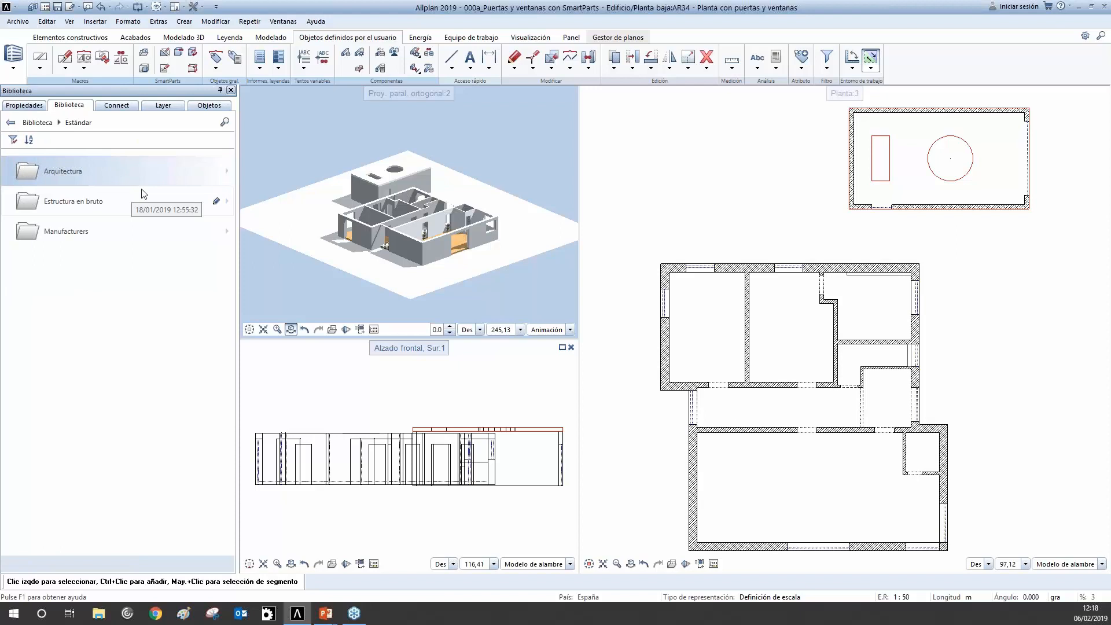
pyautogui.click(11, 122)
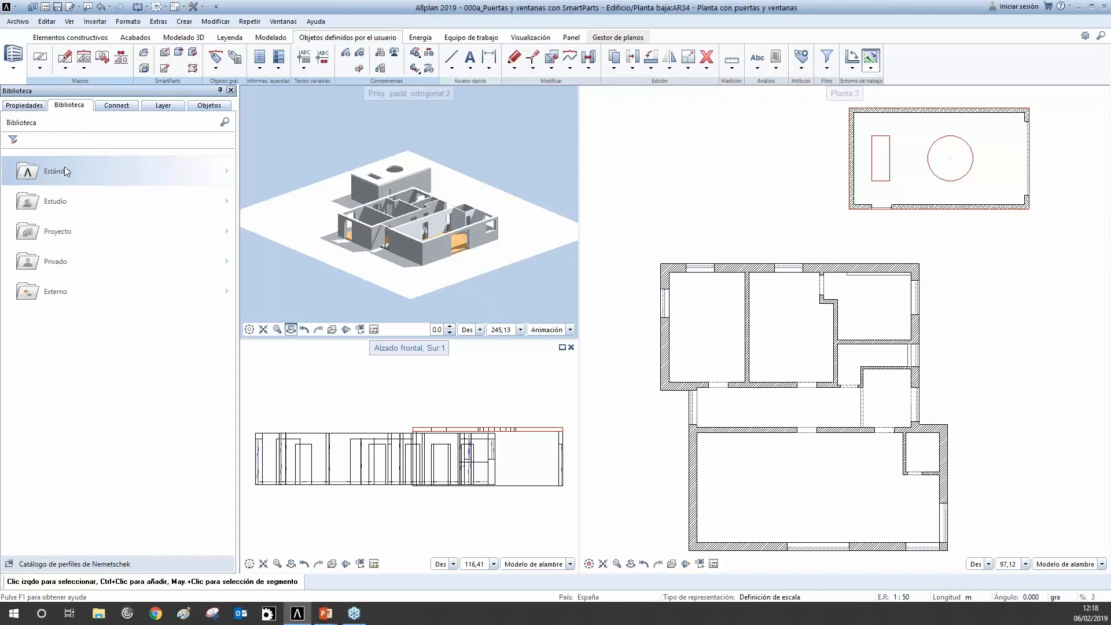
pyautogui.click(13, 140)
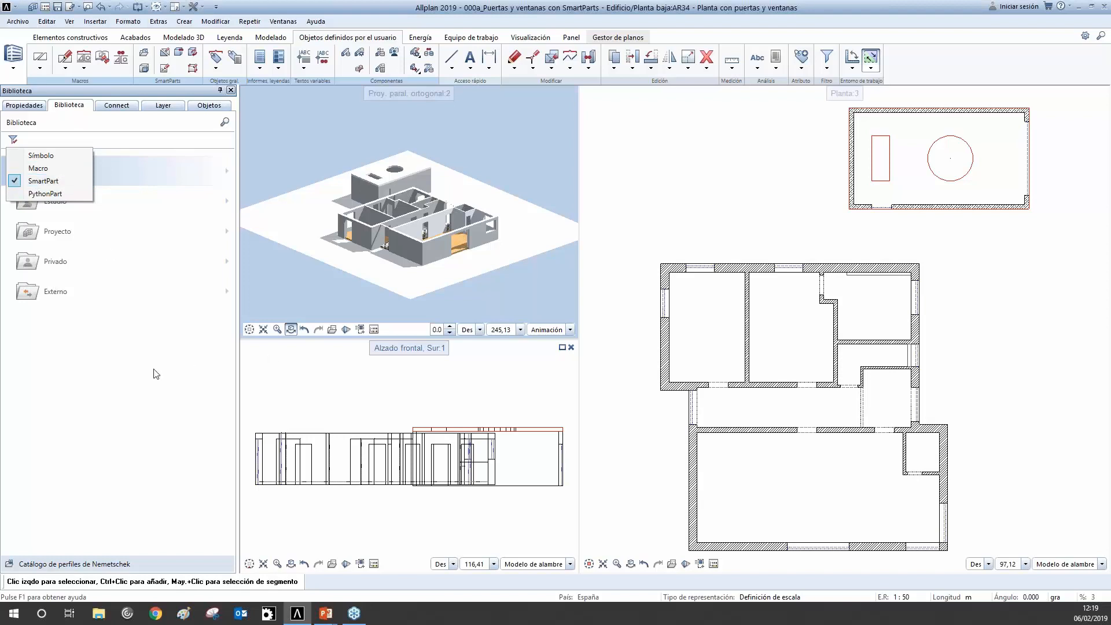
pyautogui.click(62, 275)
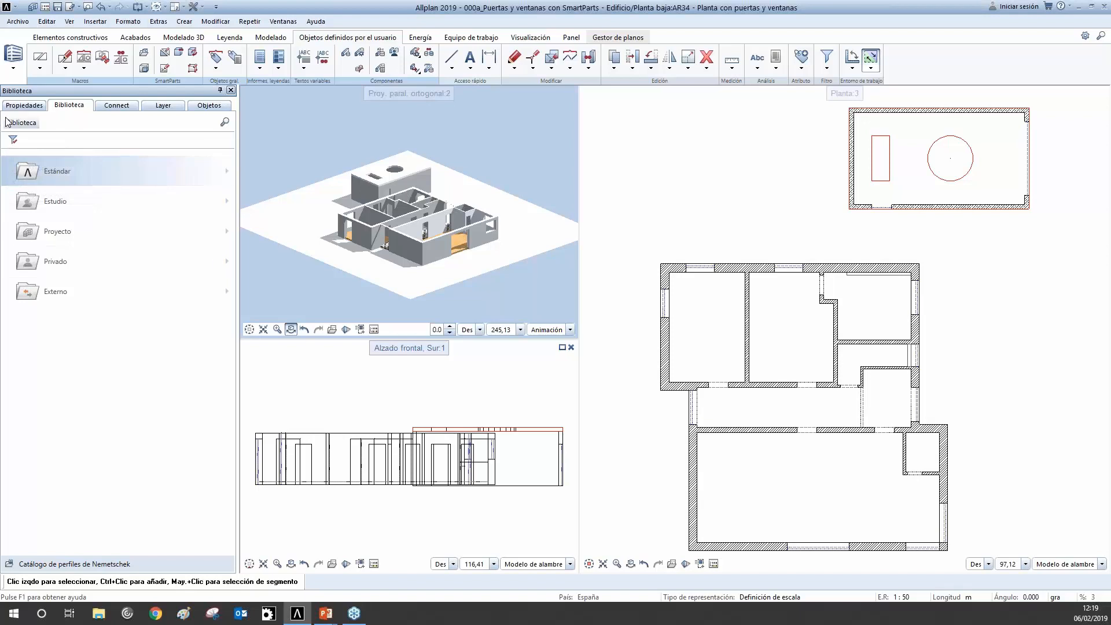
# Browse the library to Estándar, Arquitectura, Ventanas, Ventana corrida and preview the five-element, two-leaf wooden window.
pyautogui.click(78, 168)
pyautogui.click(163, 169)
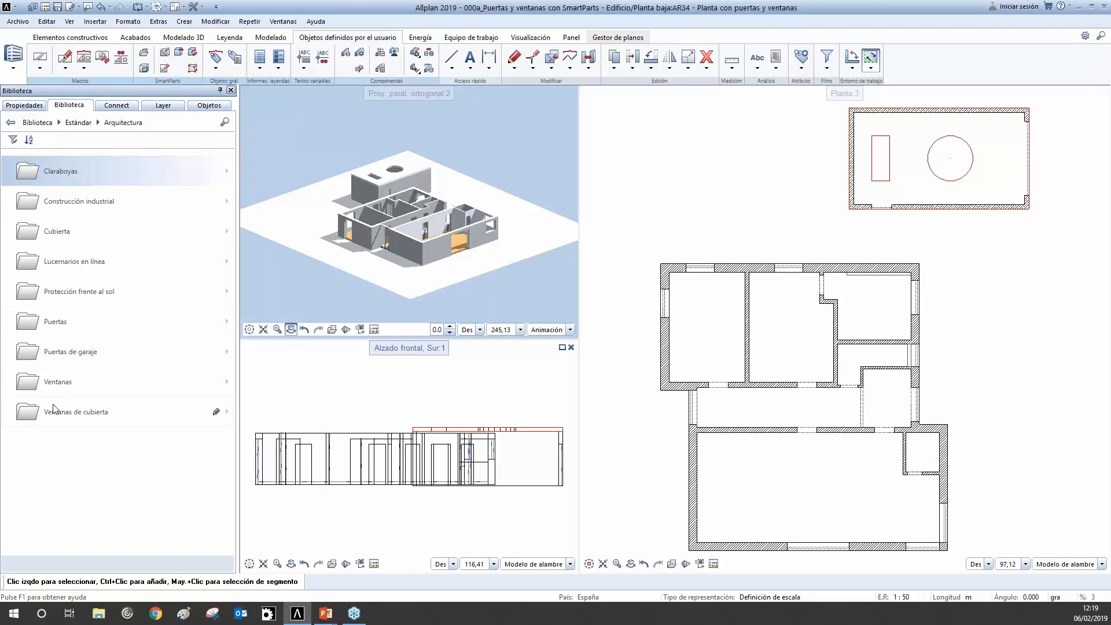
pyautogui.click(78, 384)
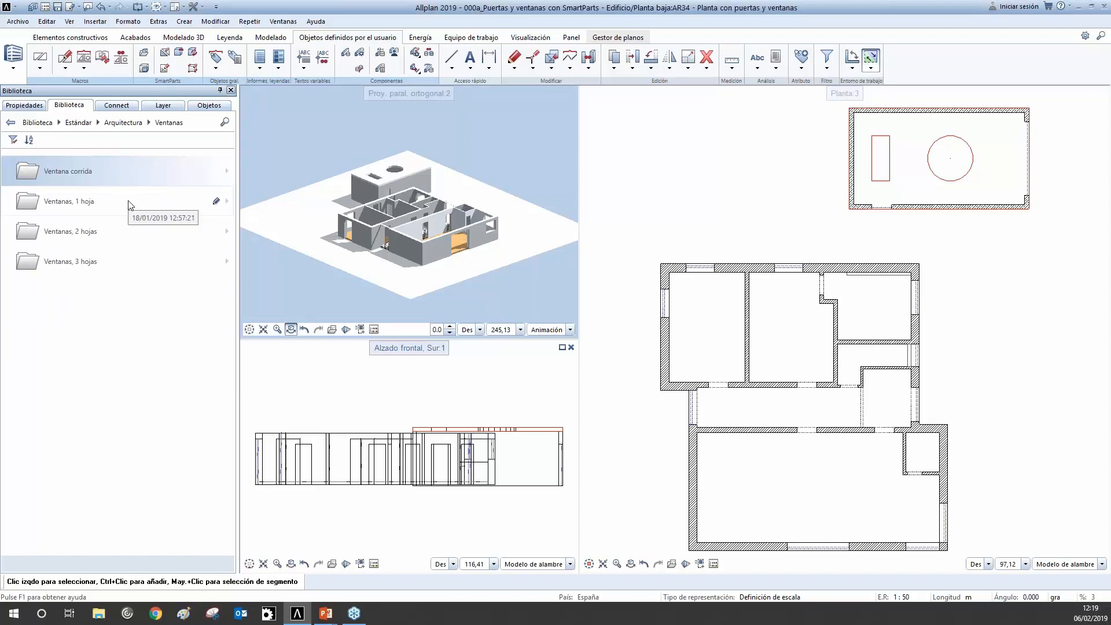
pyautogui.click(134, 175)
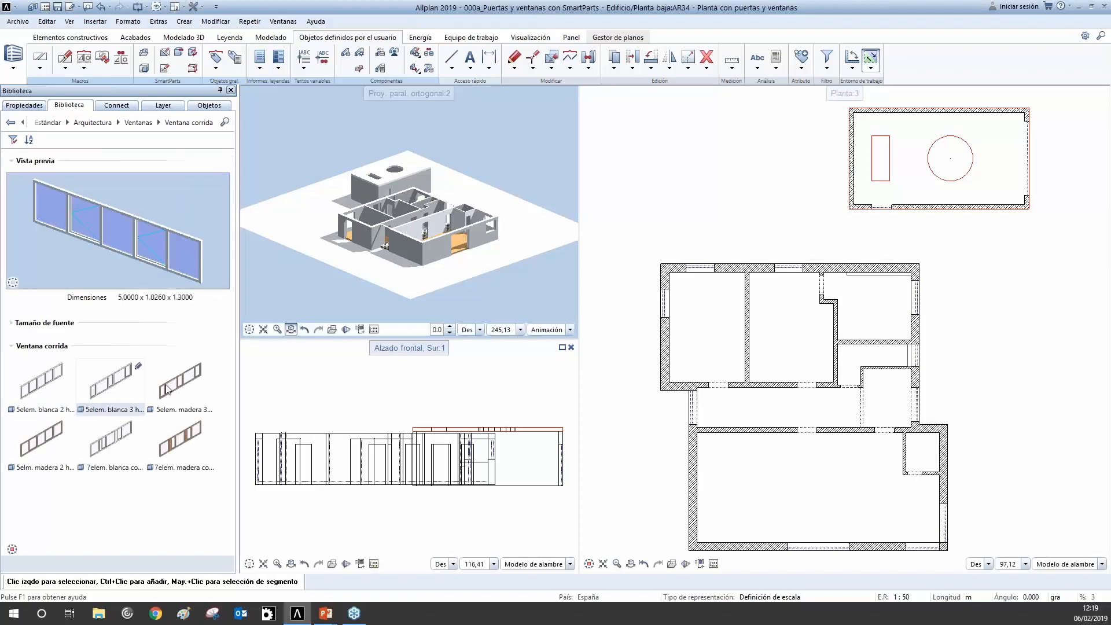
pyautogui.click(41, 441)
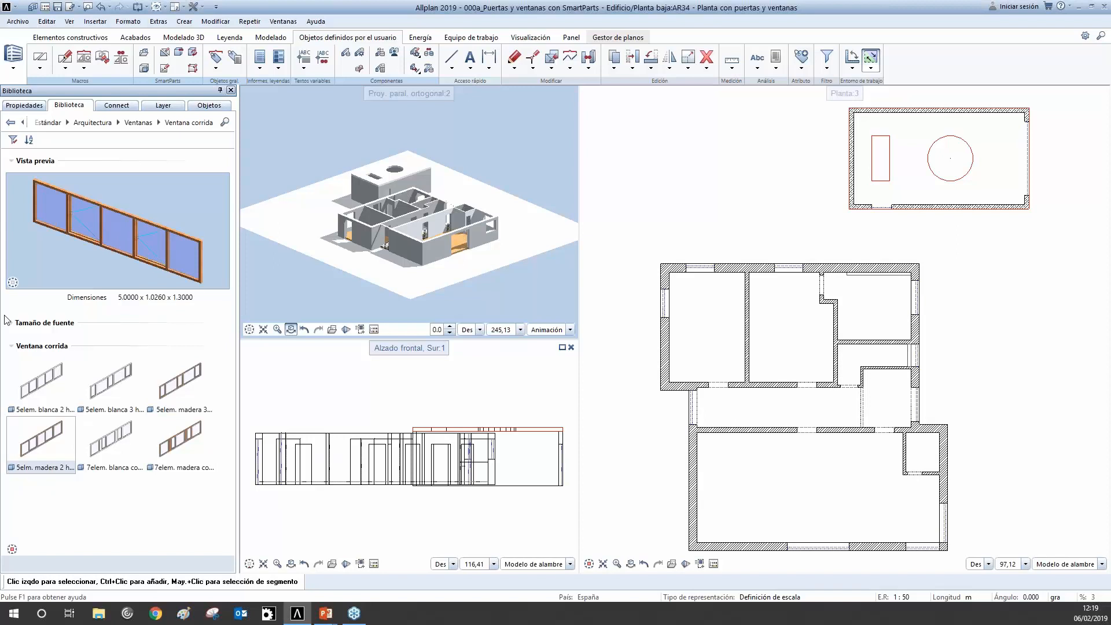
# Return to the Ventanas folder, open Ventanas, 1 hoja and preview the "1 hoja blanca" window.
pyautogui.click(139, 122)
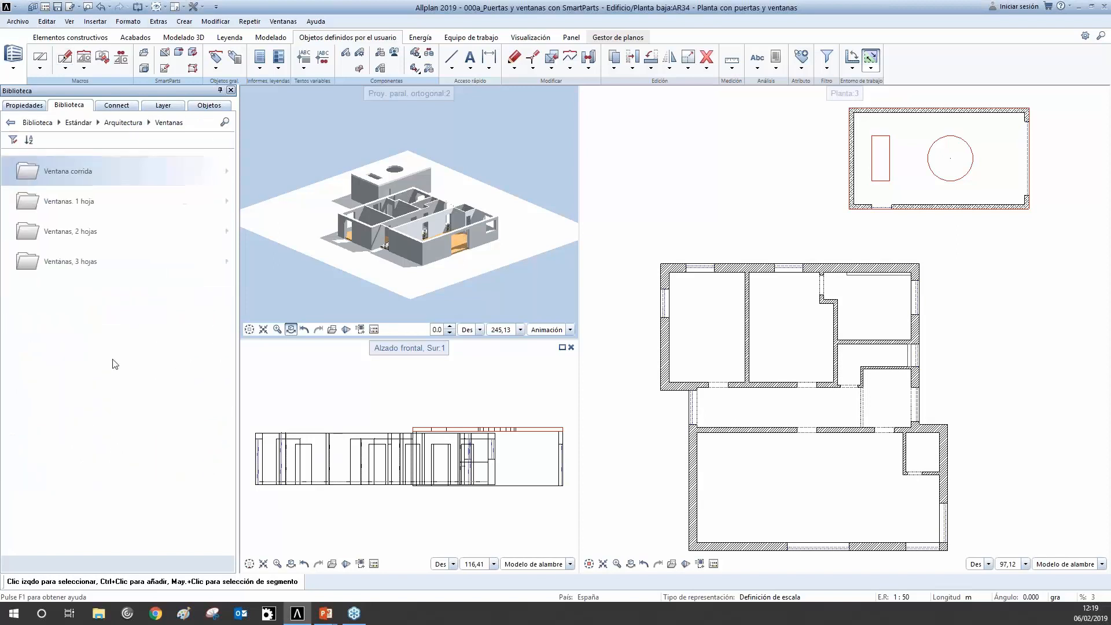
pyautogui.click(118, 210)
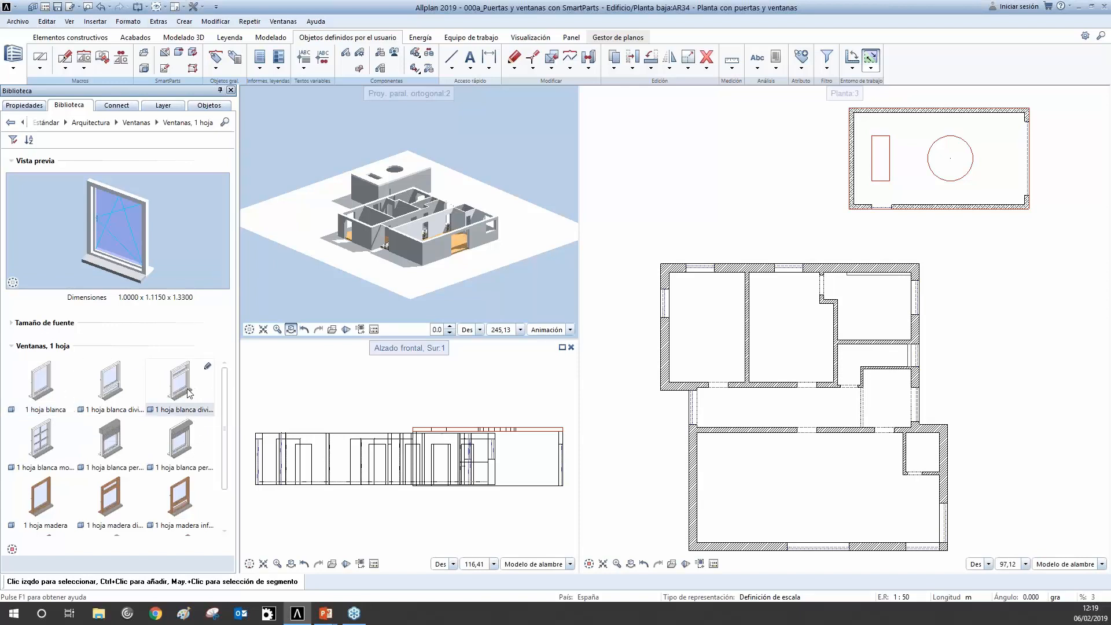
pyautogui.click(42, 399)
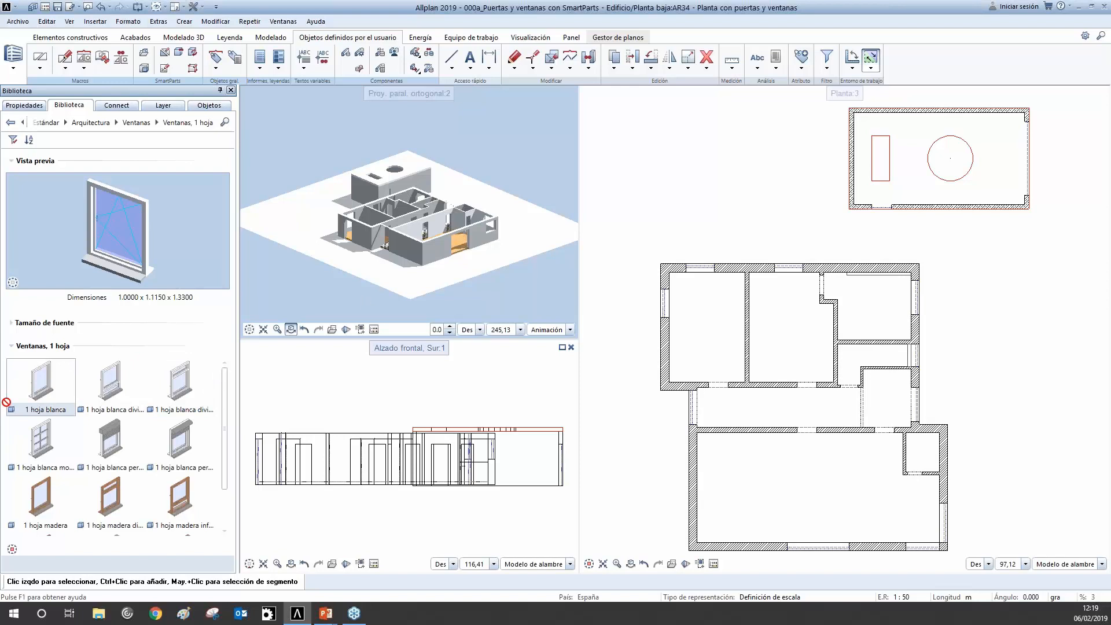
# Insert the "1 hoja blanca" window SmartPart from the library into the upper window opening of the house's right exterior wall in plan.
pyautogui.moveTo(44, 401); pyautogui.dragTo(926, 302)
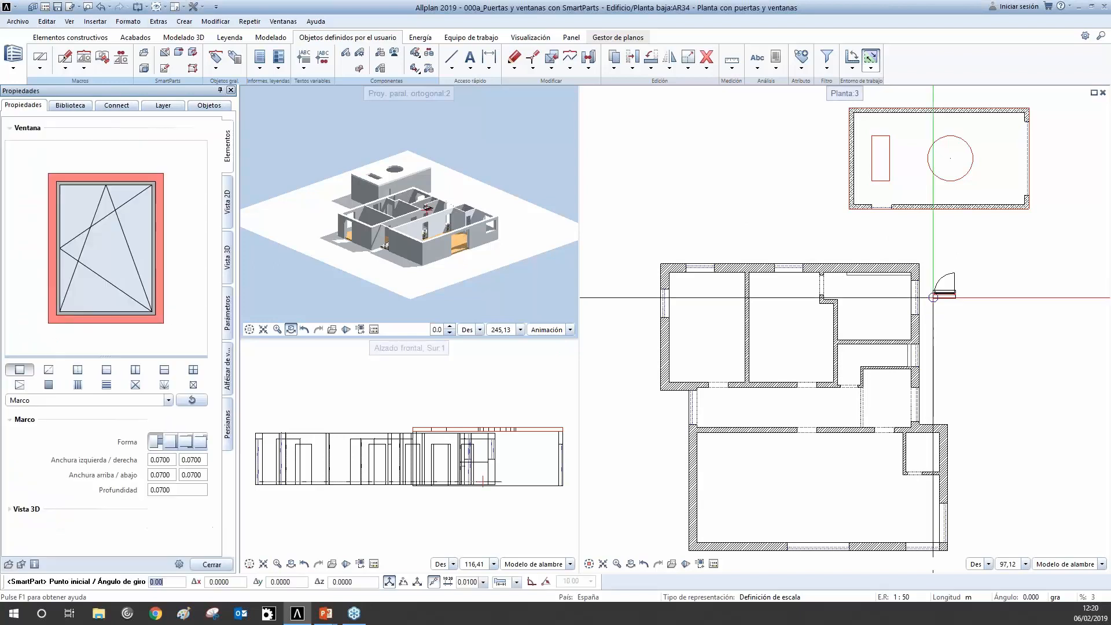
pyautogui.click(857, 264)
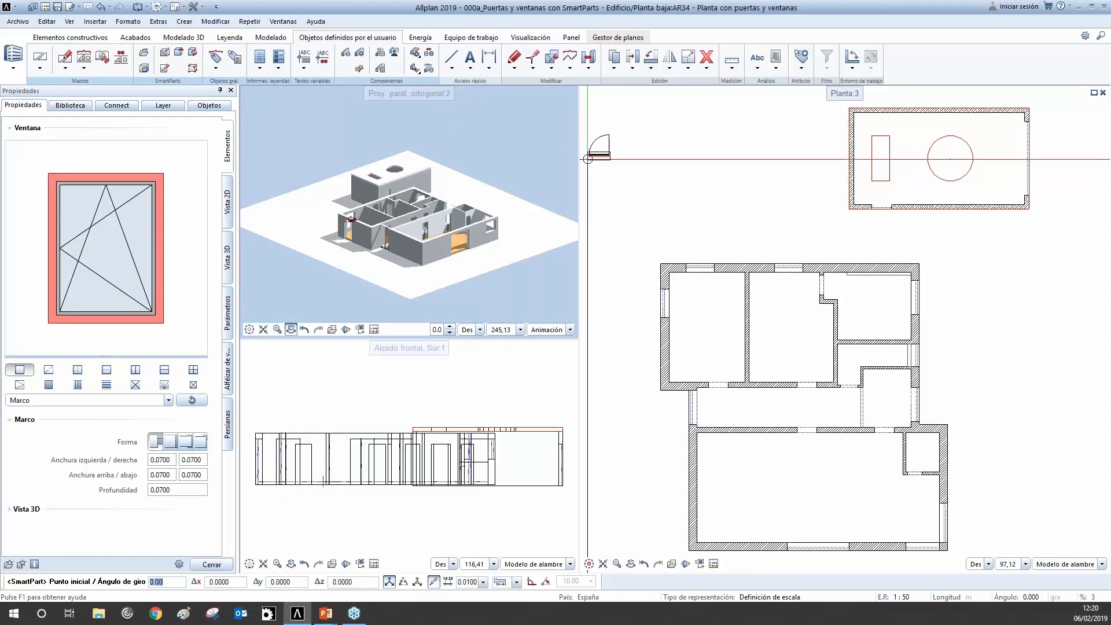
pyautogui.scroll(2, 936, 300)
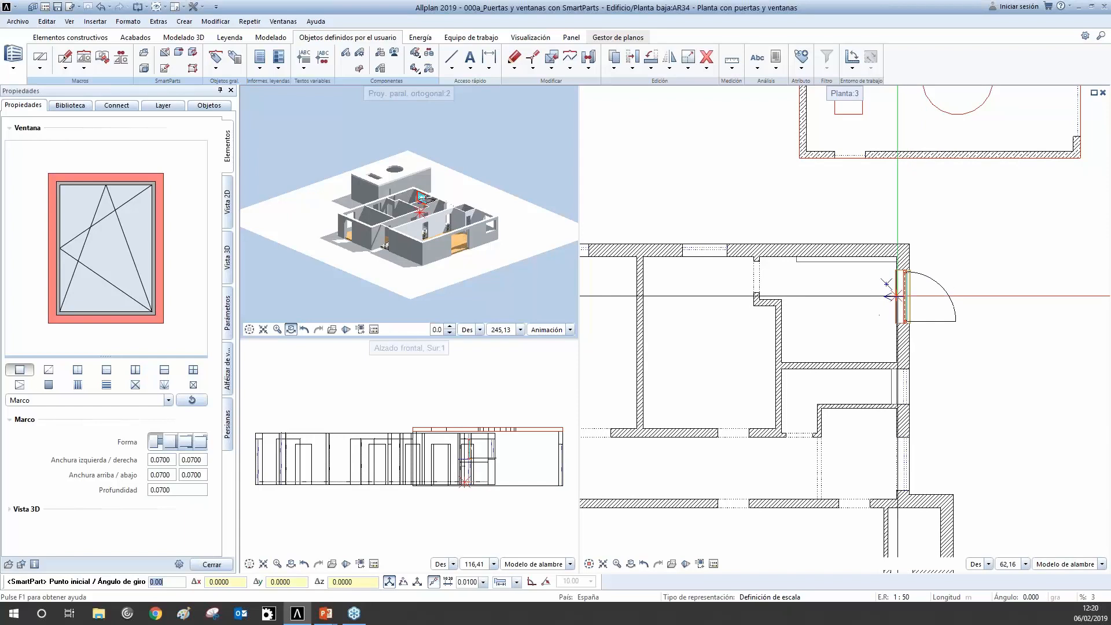
pyautogui.click(704, 259)
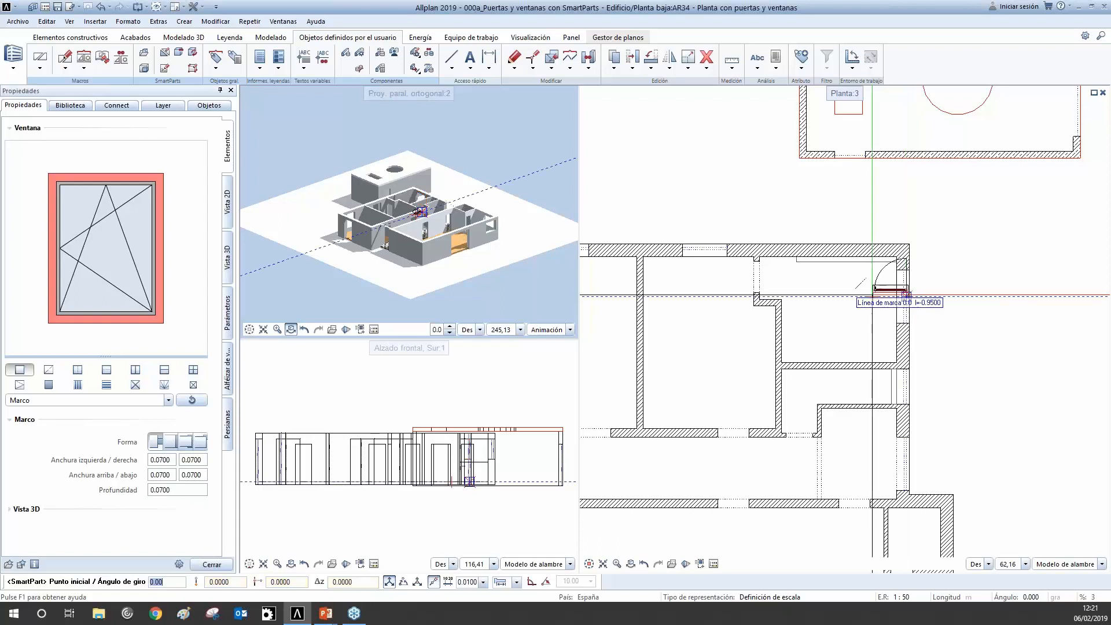
pyautogui.scroll(4, 571, 229)
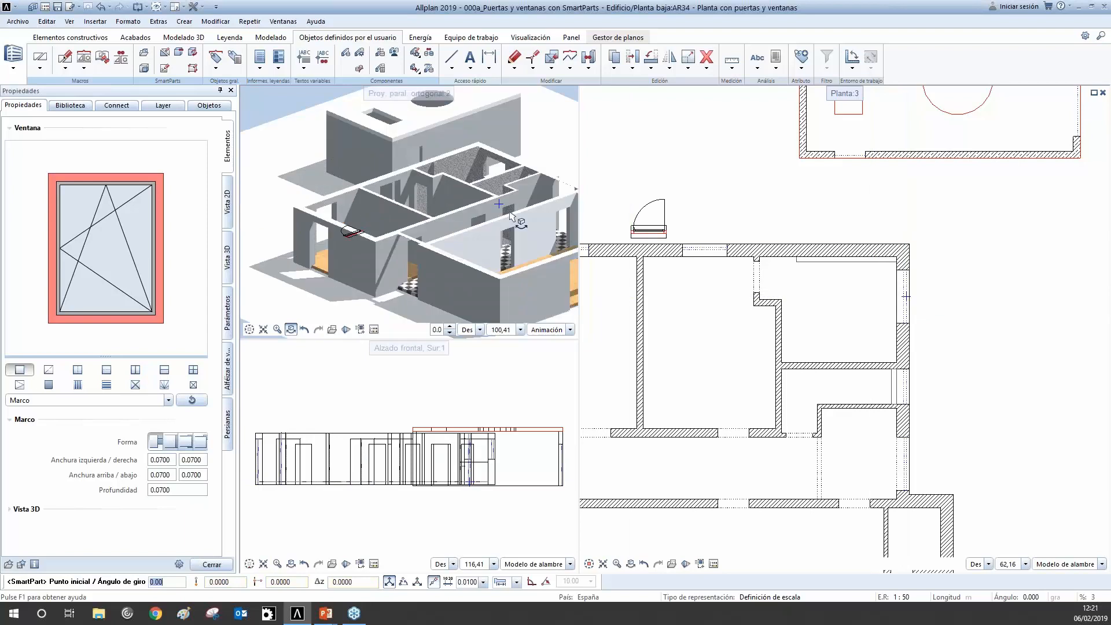
pyautogui.scroll(-3, 1009, 315)
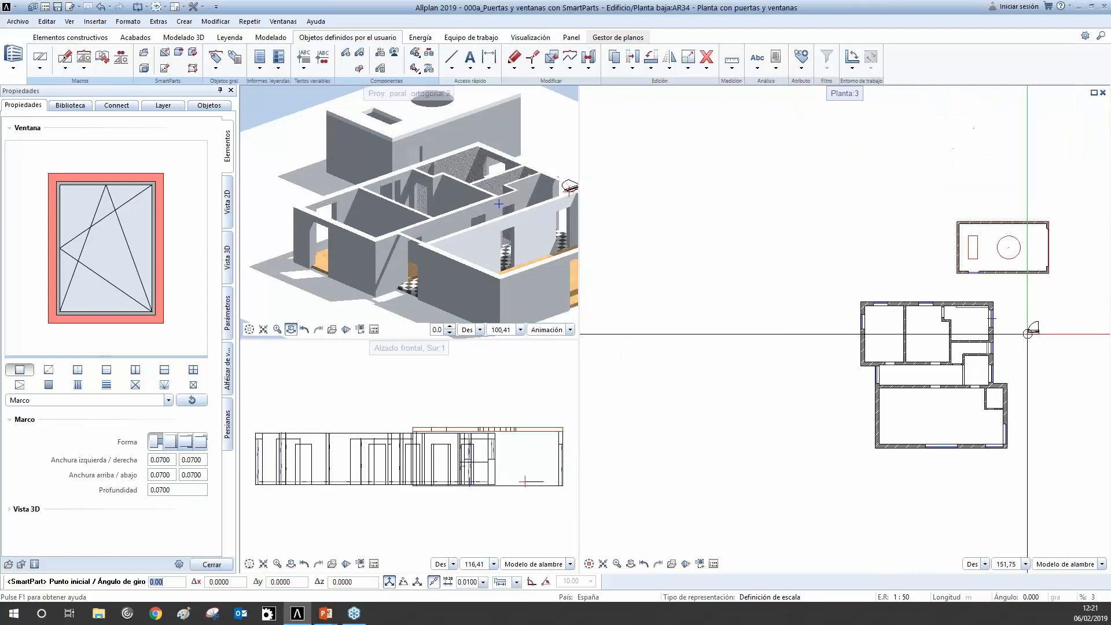
pyautogui.scroll(5, 851, 384)
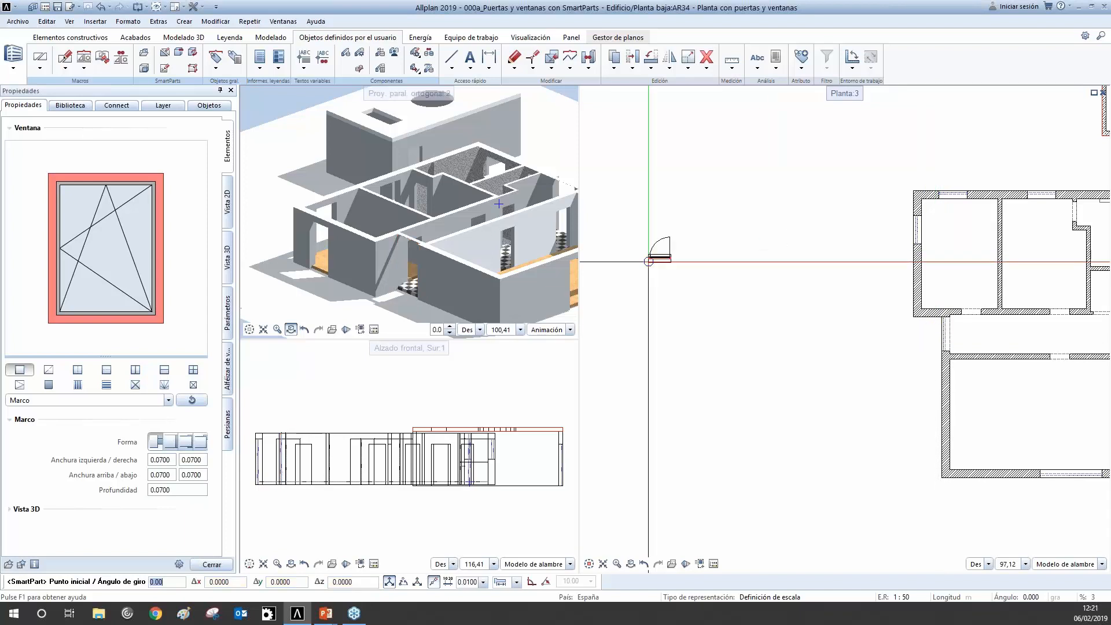
pyautogui.scroll(-3, 657, 248)
pyautogui.scroll(2, 971, 249)
pyautogui.scroll(4, 922, 241)
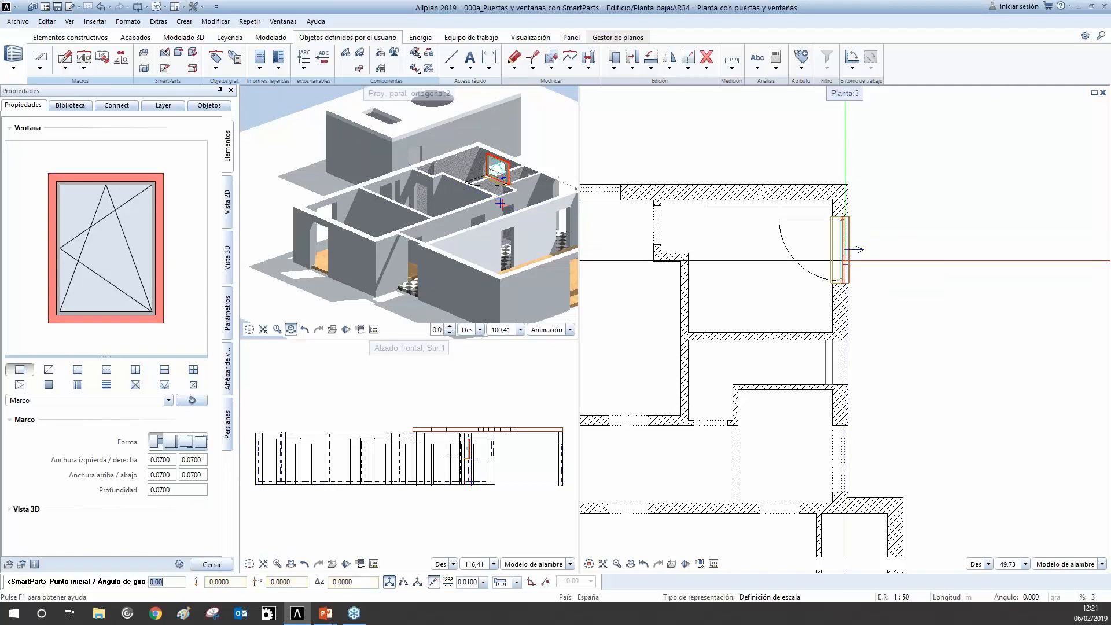
pyautogui.click(848, 250)
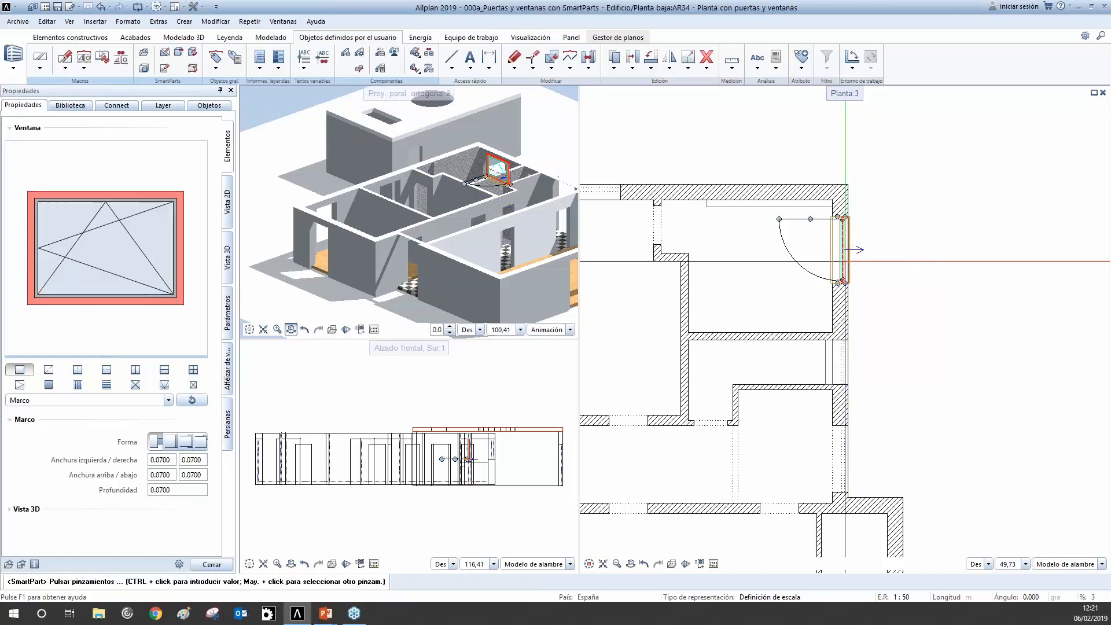
# Accept the window's fit in the wall opening, inspect it from outside in 3D and end the SmartPart insertion.
pyautogui.scroll(-2, 491, 184)
pyautogui.moveTo(429, 172); pyautogui.dragTo(614, 267, button='middle')
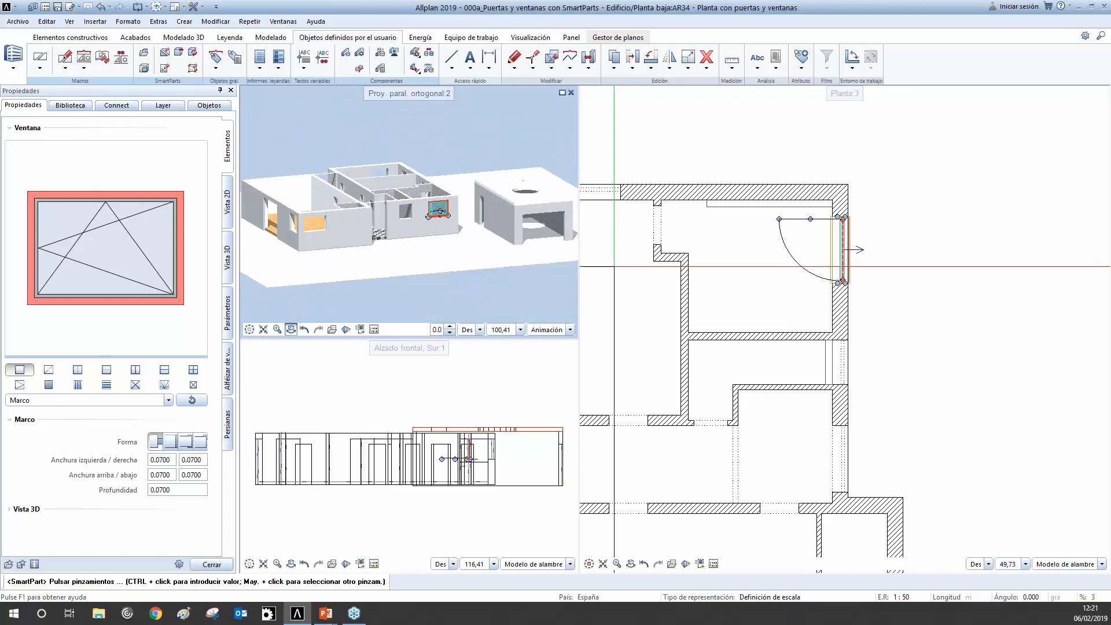
pyautogui.scroll(3, 429, 263)
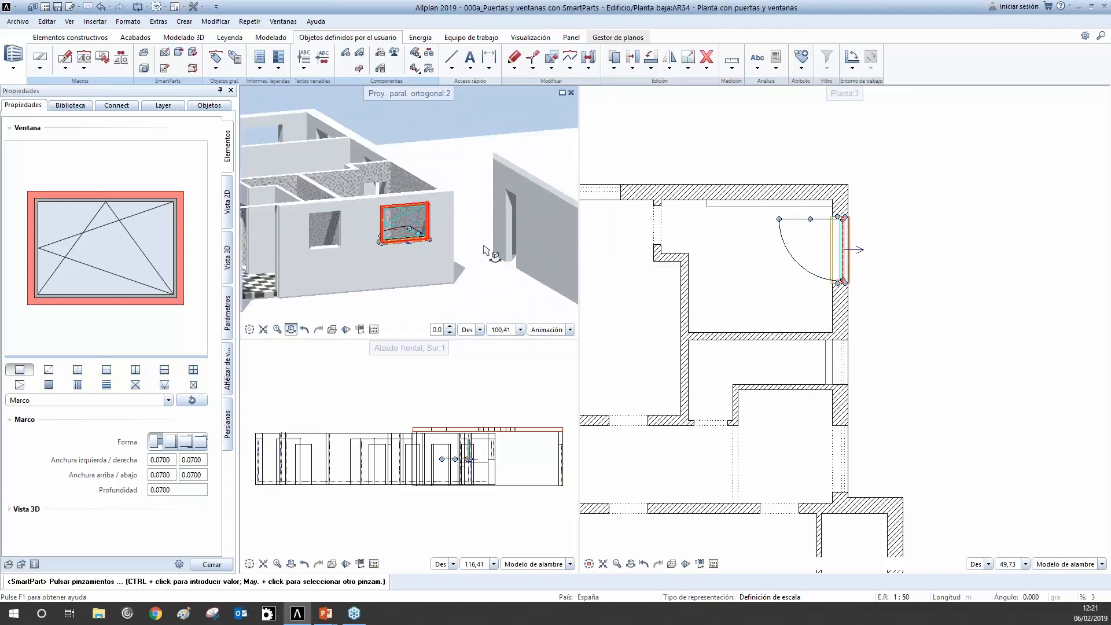
pyautogui.press('Escape')
pyautogui.scroll(3, 397, 219)
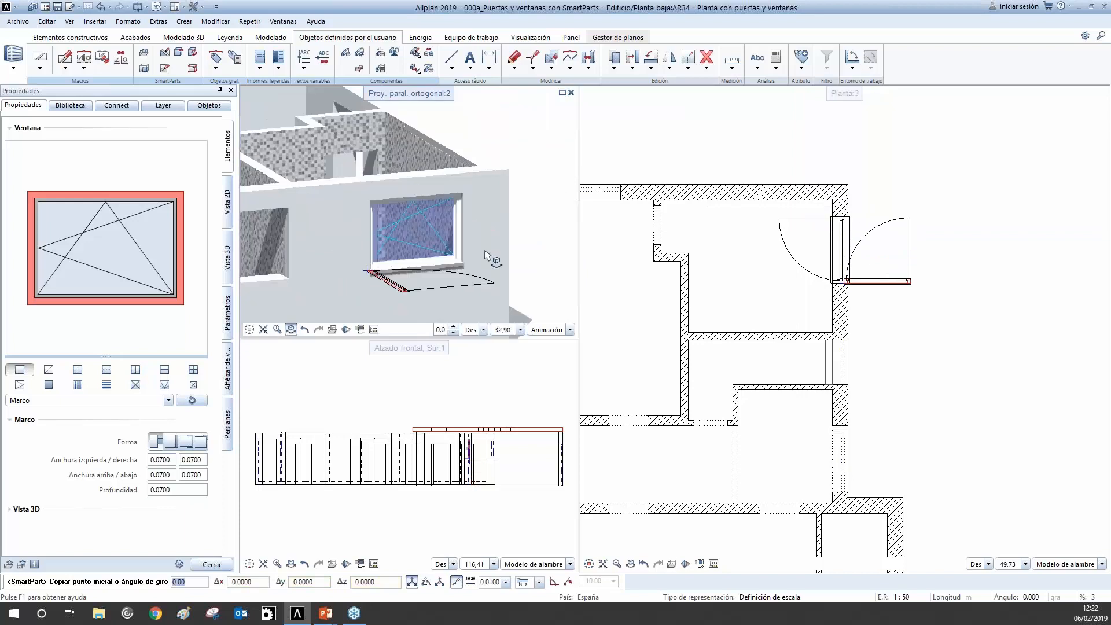
pyautogui.press('Escape')
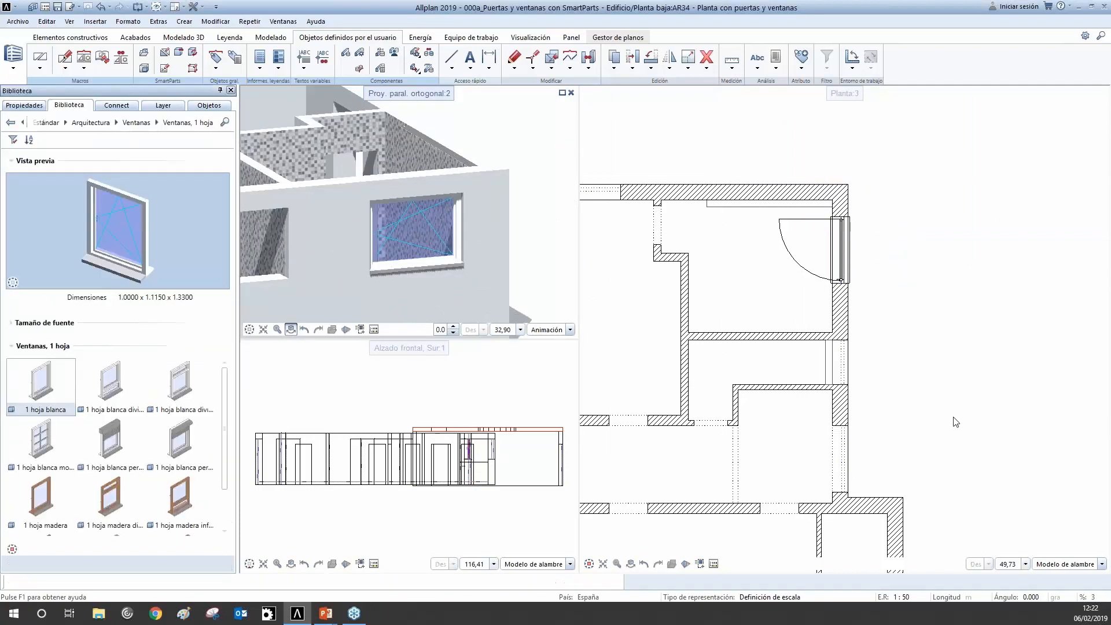
# Delete the window SmartPart from the upper opening of the right exterior wall.
pyautogui.click(818, 280)
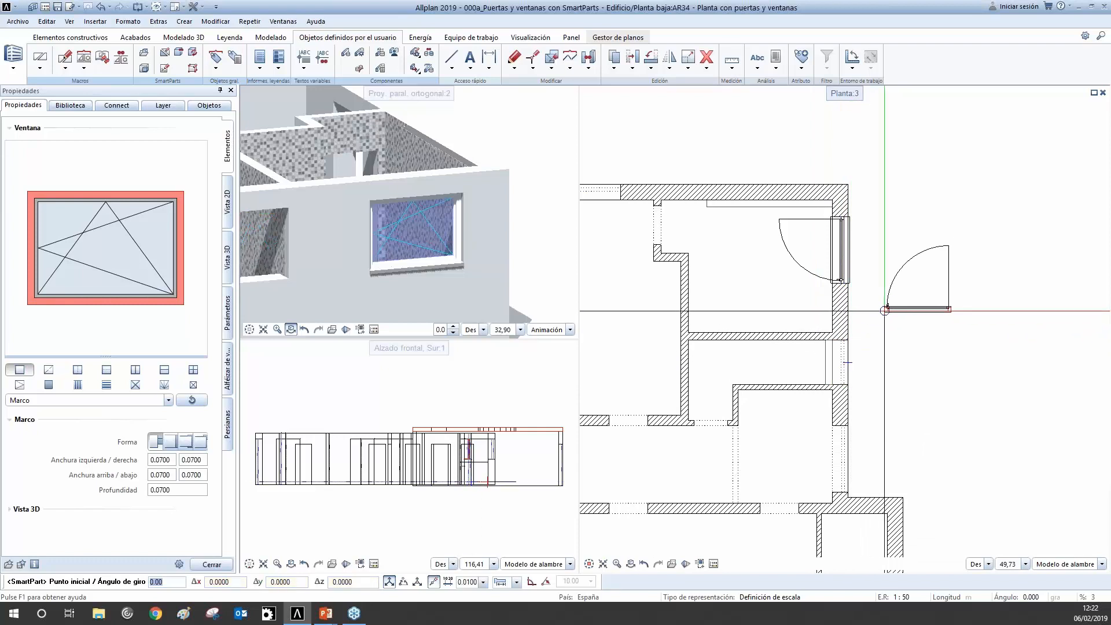
pyautogui.press('Escape')
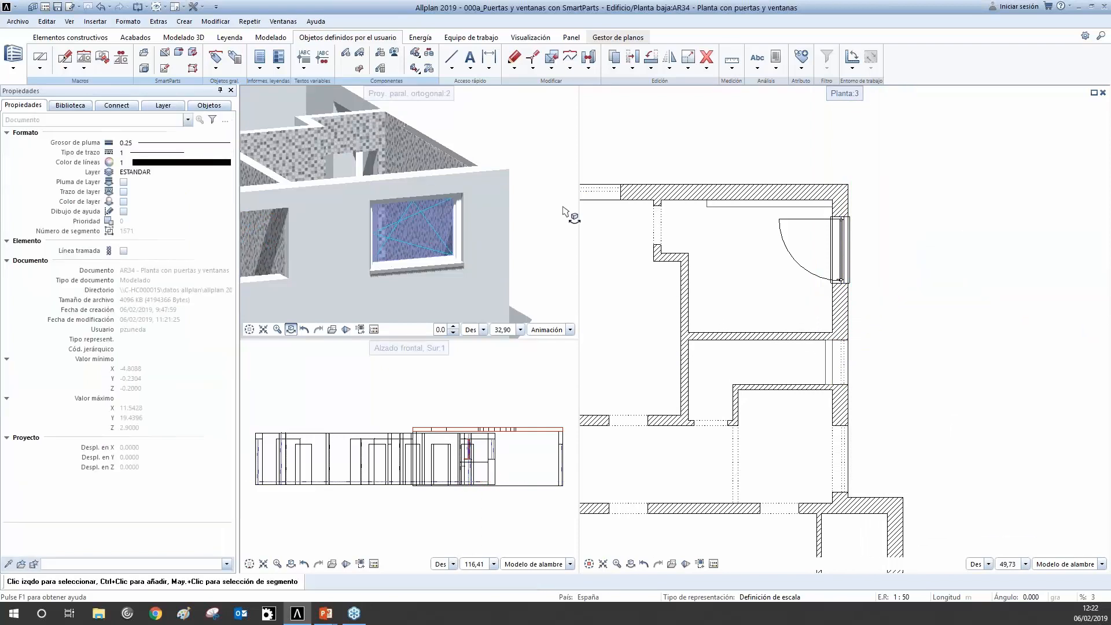
pyautogui.click(781, 256)
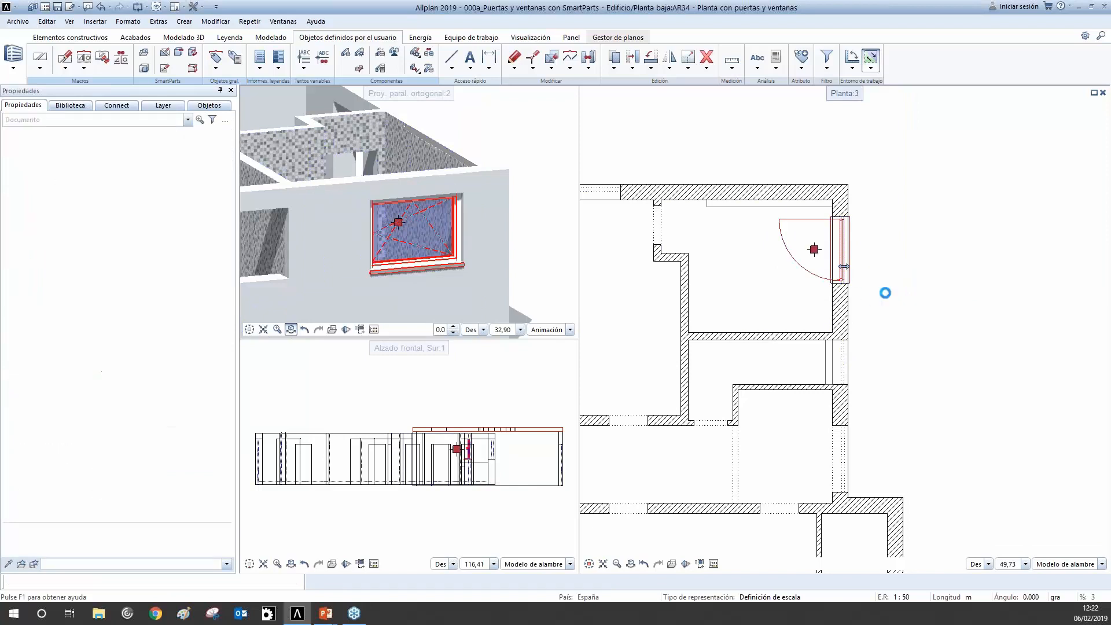
pyautogui.press('Escape')
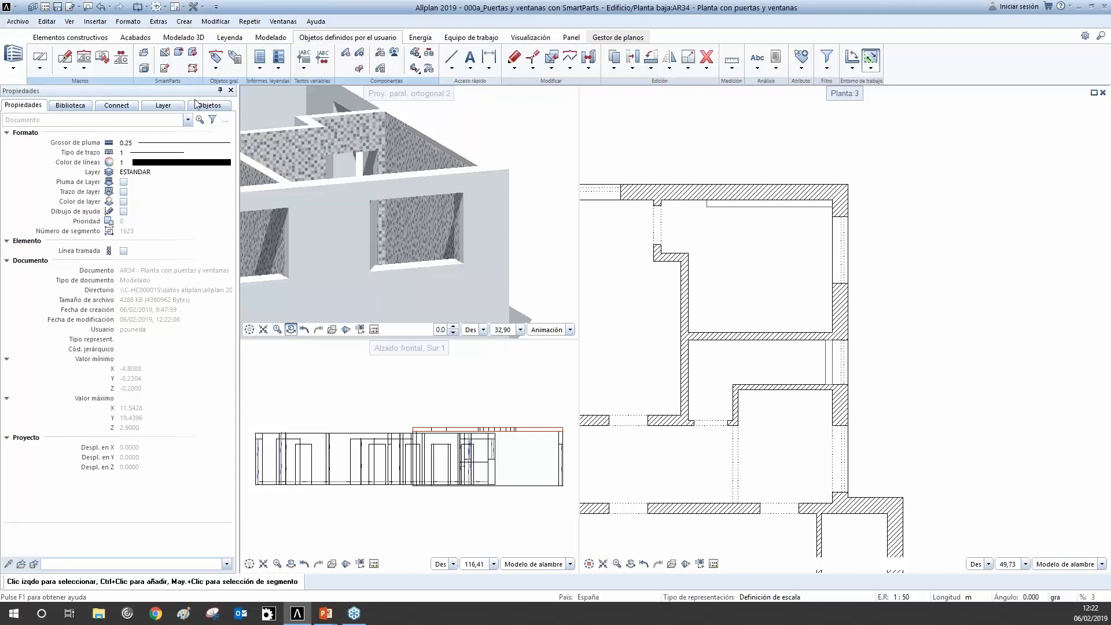
# Browse the library's Arquitectura folder to Puertas, look through Puertas de exterior and return to the Puertas folder.
pyautogui.click(65, 107)
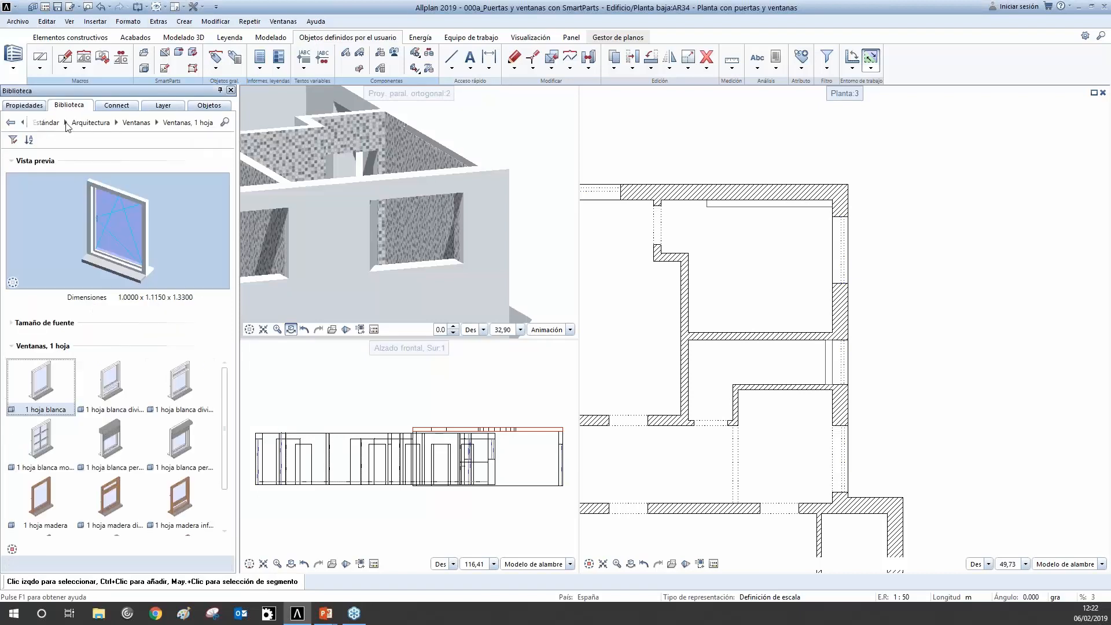
pyautogui.click(133, 123)
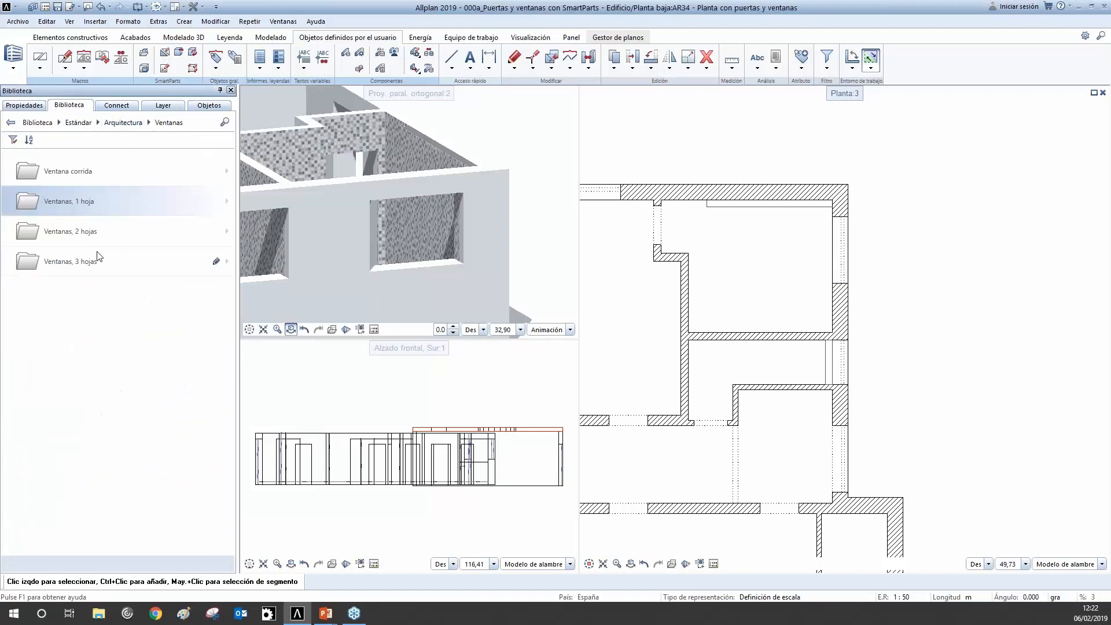
pyautogui.click(123, 123)
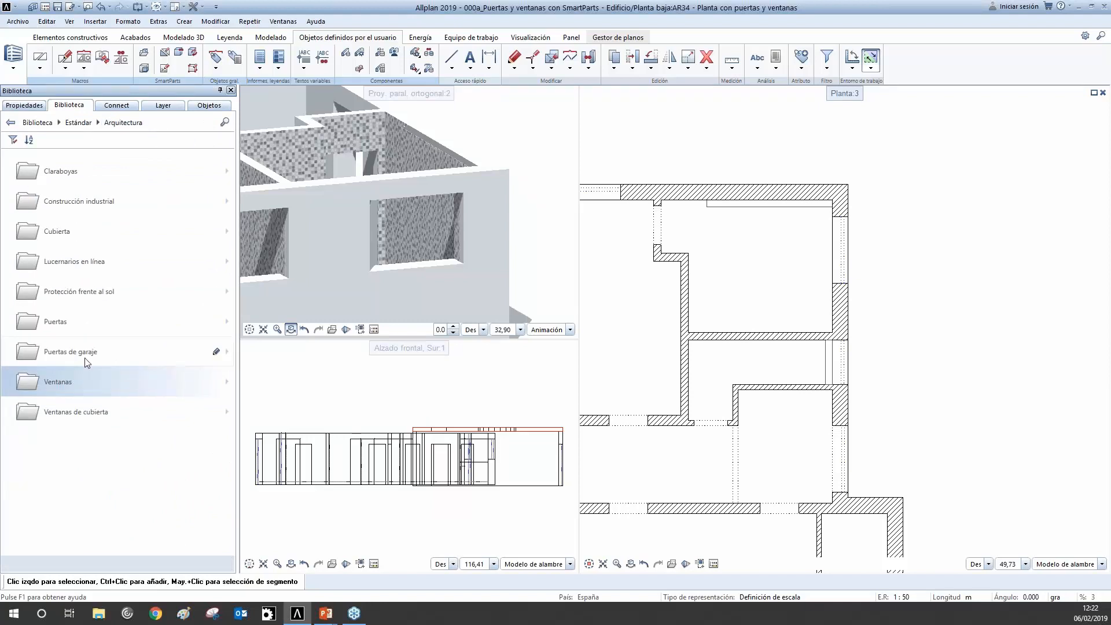
pyautogui.click(77, 321)
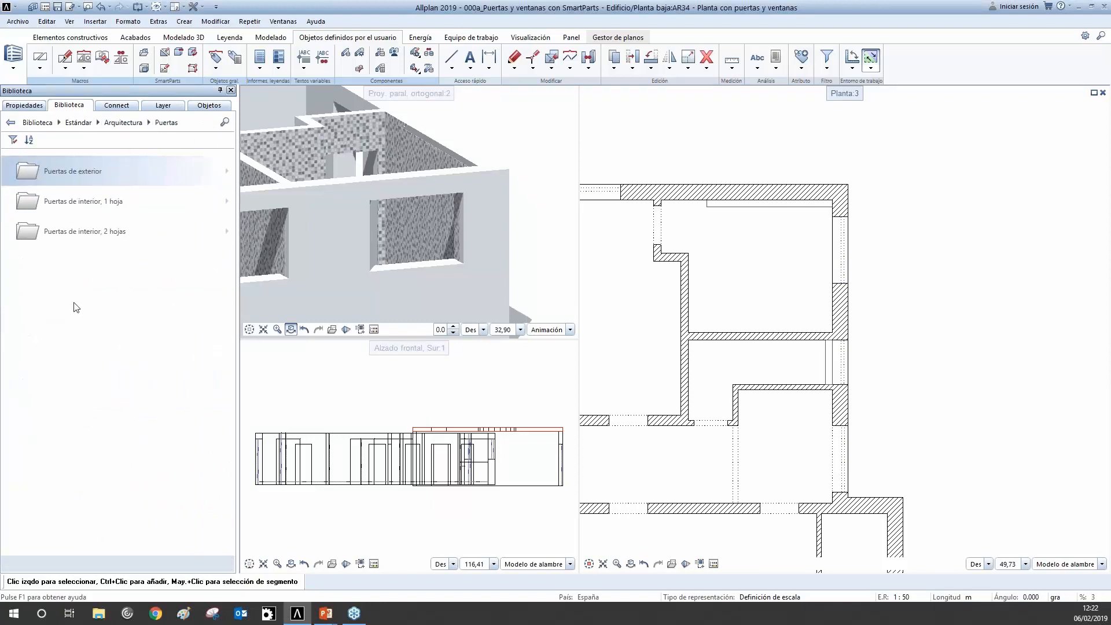
pyautogui.click(103, 171)
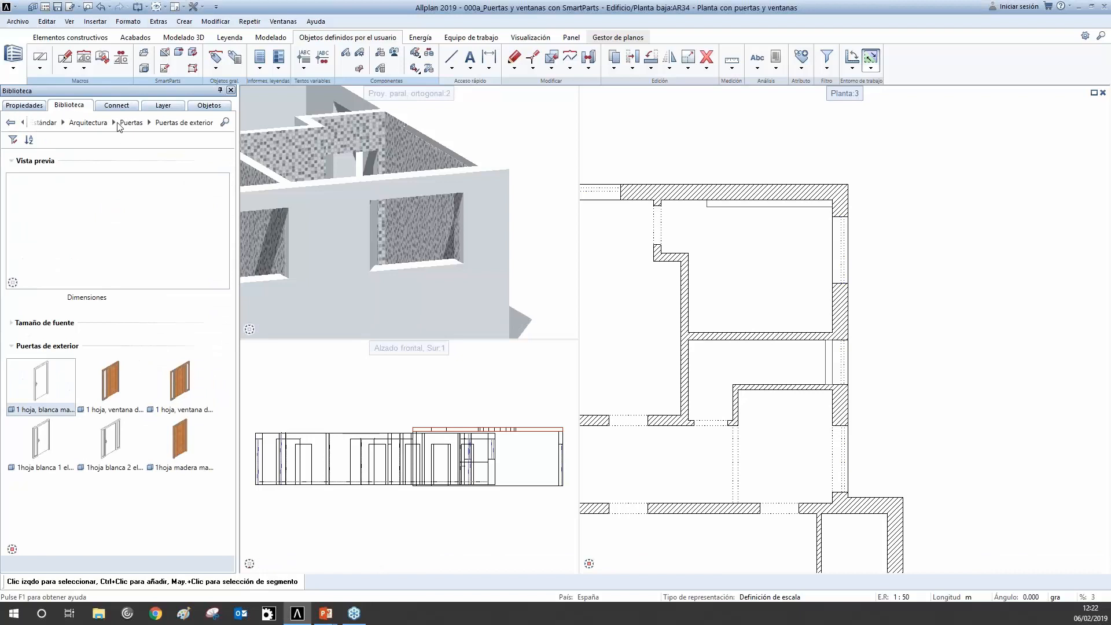
pyautogui.click(130, 123)
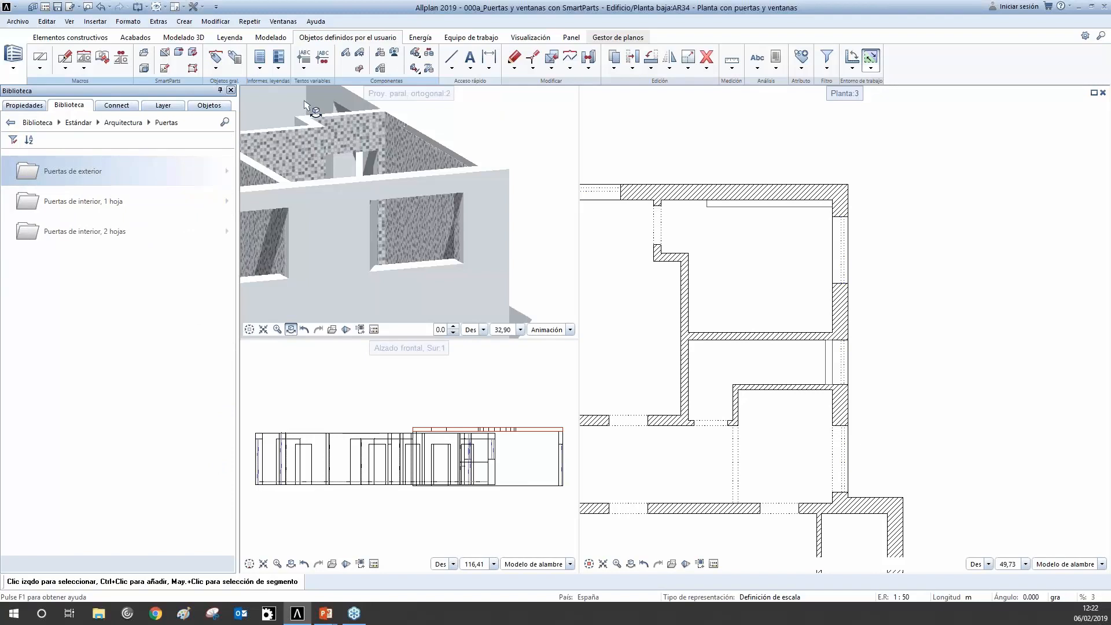
# Examine the door, window and garage openings of the house and the separate building in plan and 3D.
pyautogui.scroll(-5, 894, 352)
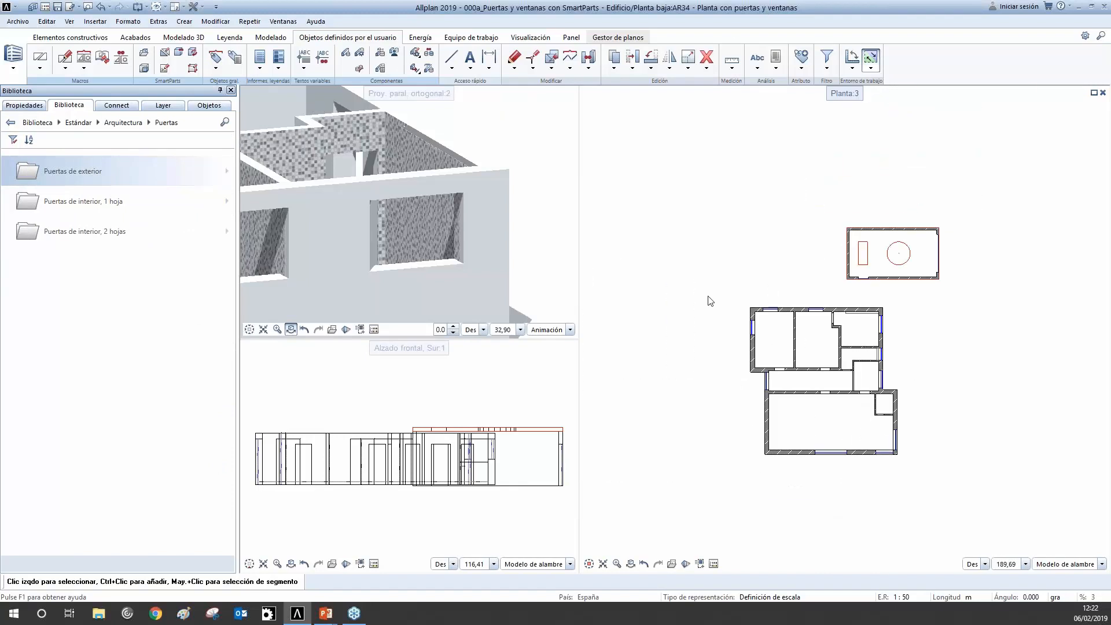
pyautogui.scroll(1, 898, 479)
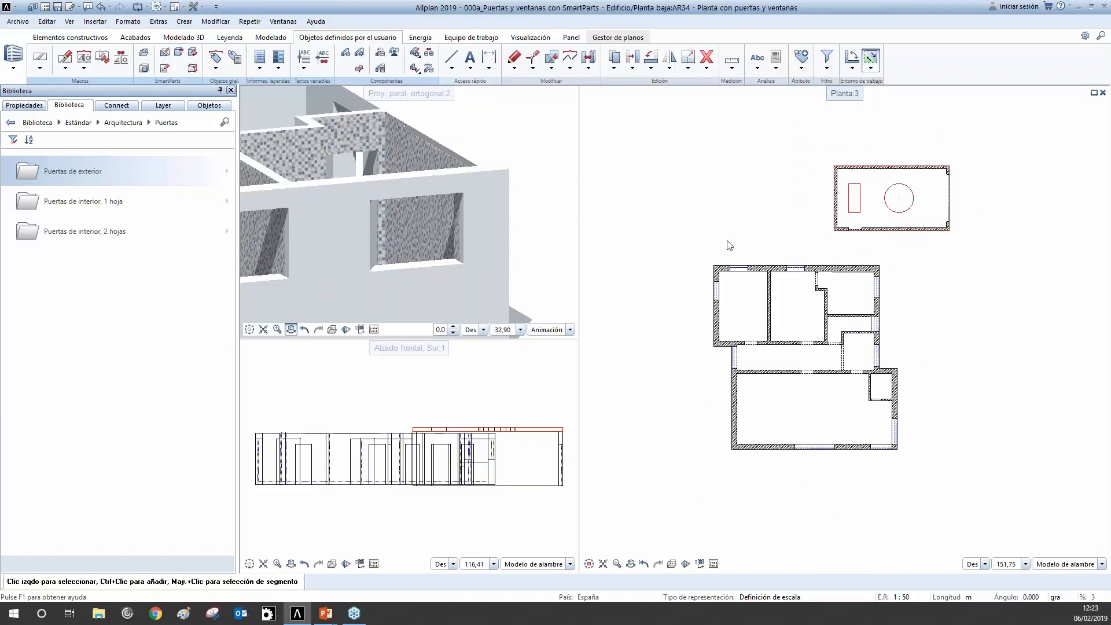
pyautogui.scroll(1, 896, 354)
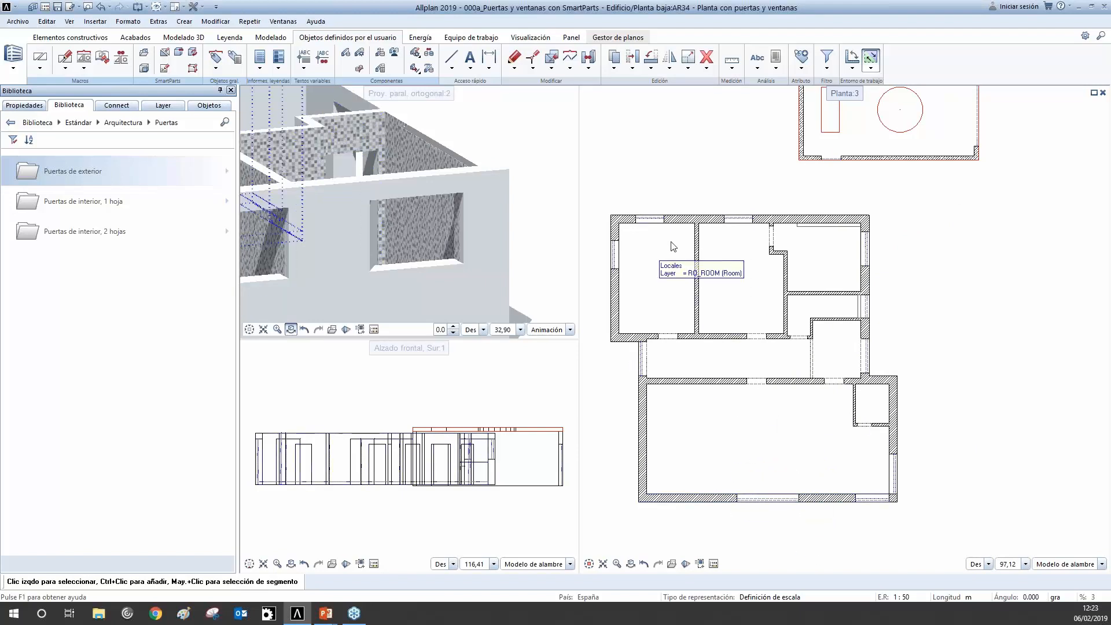
pyautogui.scroll(-1, 838, 525)
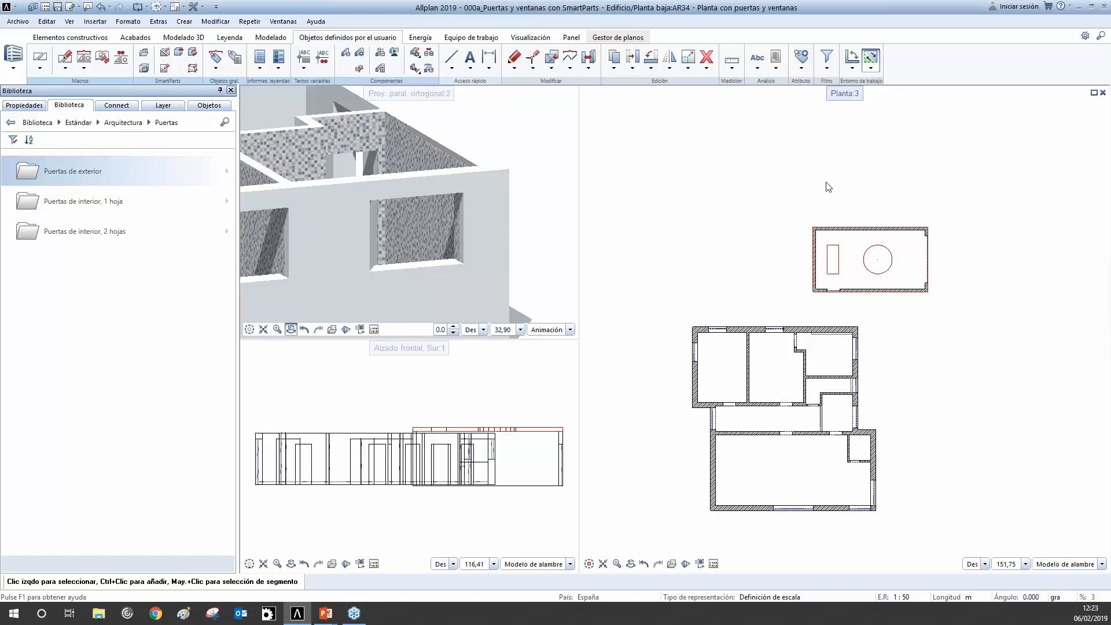
pyautogui.scroll(-3, 428, 280)
pyautogui.scroll(-2, 462, 260)
pyautogui.scroll(-2, 489, 240)
pyautogui.scroll(-1, 401, 257)
pyautogui.scroll(2, 909, 274)
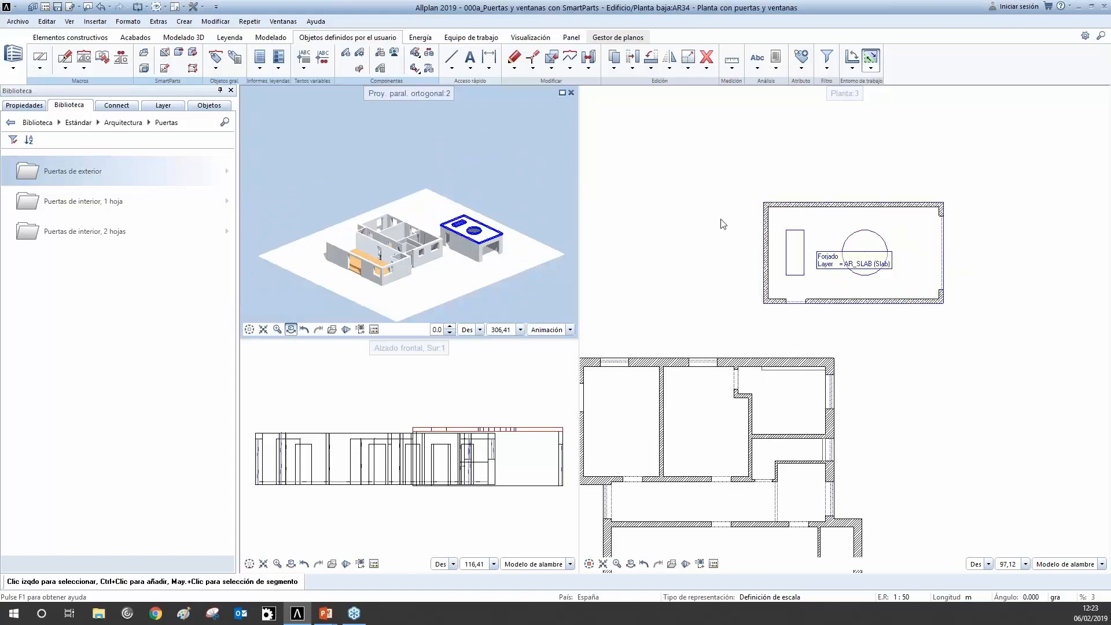
pyautogui.scroll(2, 752, 229)
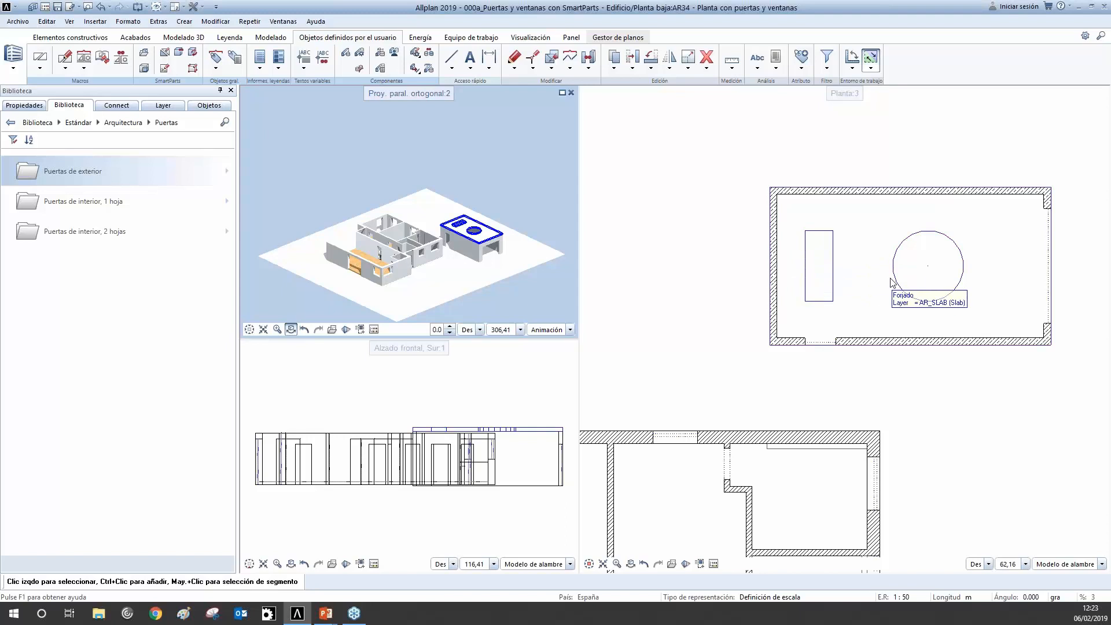
pyautogui.scroll(-1, 856, 293)
pyautogui.moveTo(462, 254); pyautogui.dragTo(489, 265)
pyautogui.scroll(2, 489, 265)
pyautogui.scroll(2, 489, 265)
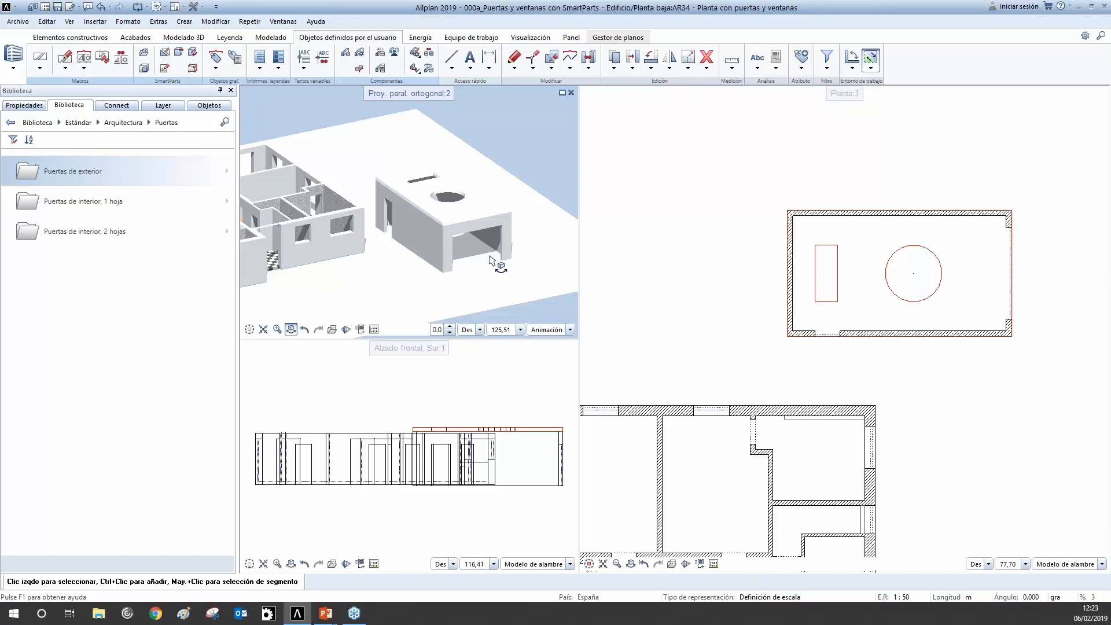
pyautogui.scroll(-2, 978, 278)
pyautogui.moveTo(826, 515); pyautogui.dragTo(837, 427, button='middle')
pyautogui.scroll(-3, 486, 260)
pyautogui.moveTo(394, 284); pyautogui.dragTo(324, 270)
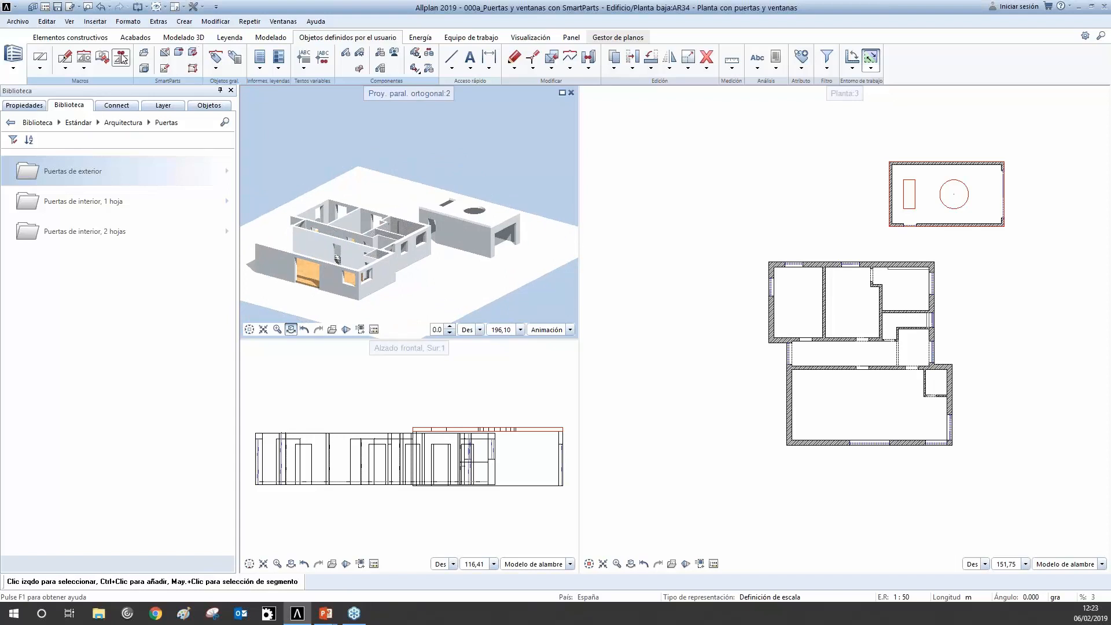
# Start modelling a door SmartPart and change its type from sectional door to Puerta.
pyautogui.click(85, 39)
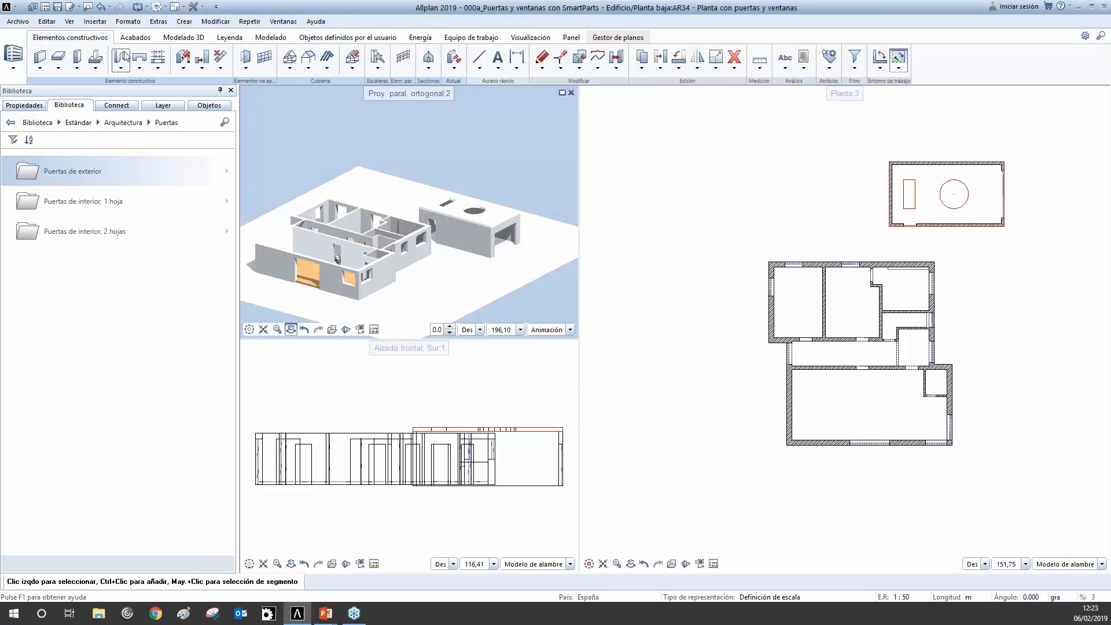
pyautogui.click(246, 58)
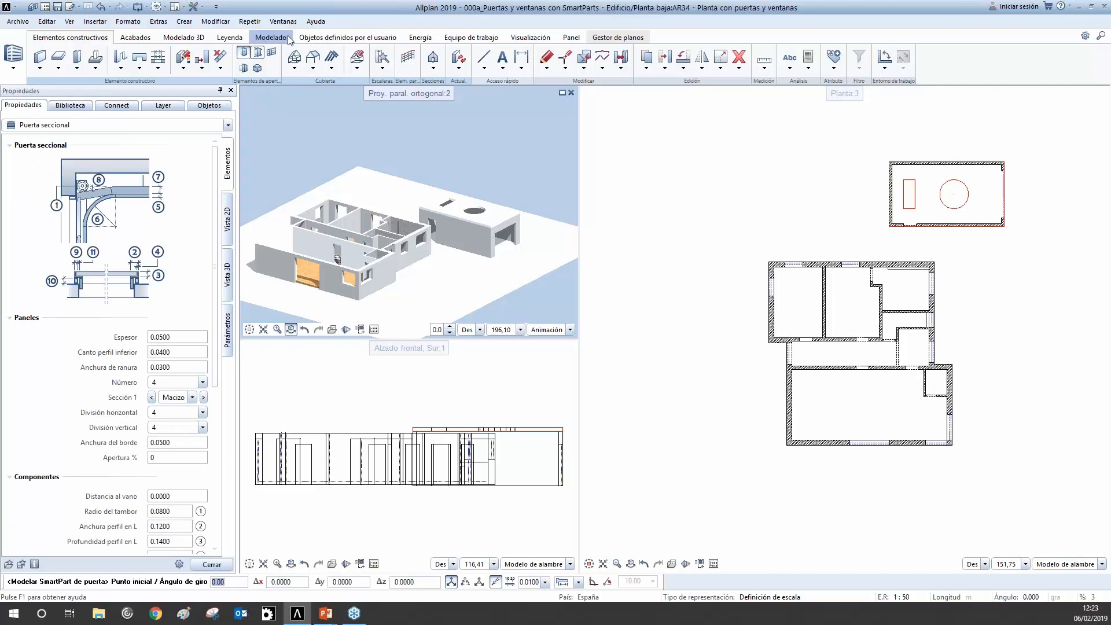
pyautogui.click(229, 125)
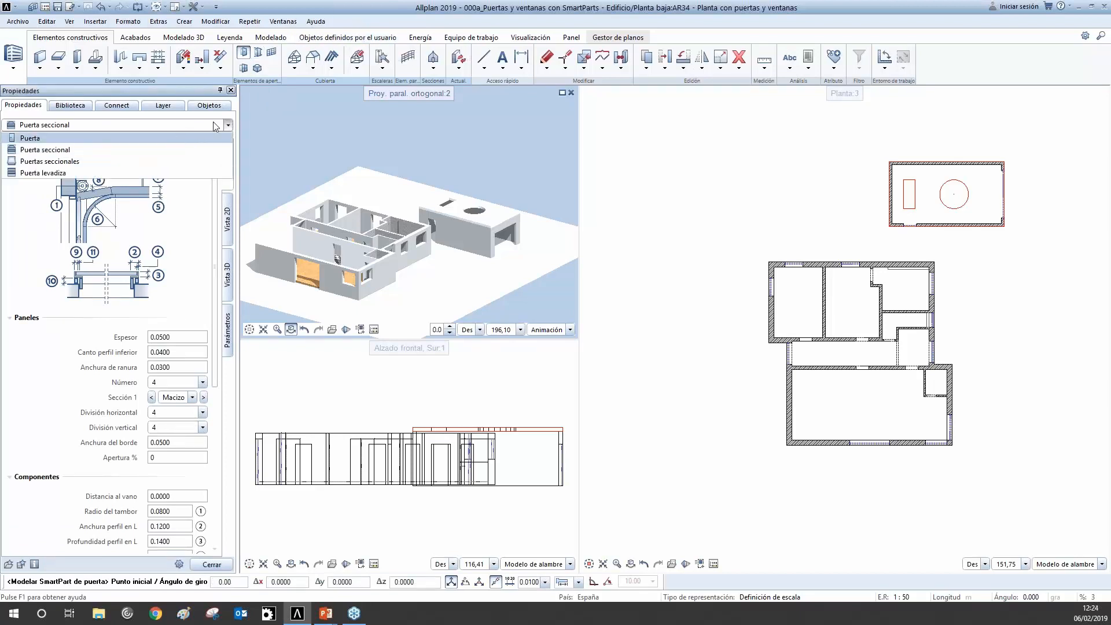
pyautogui.click(228, 126)
pyautogui.click(254, 65)
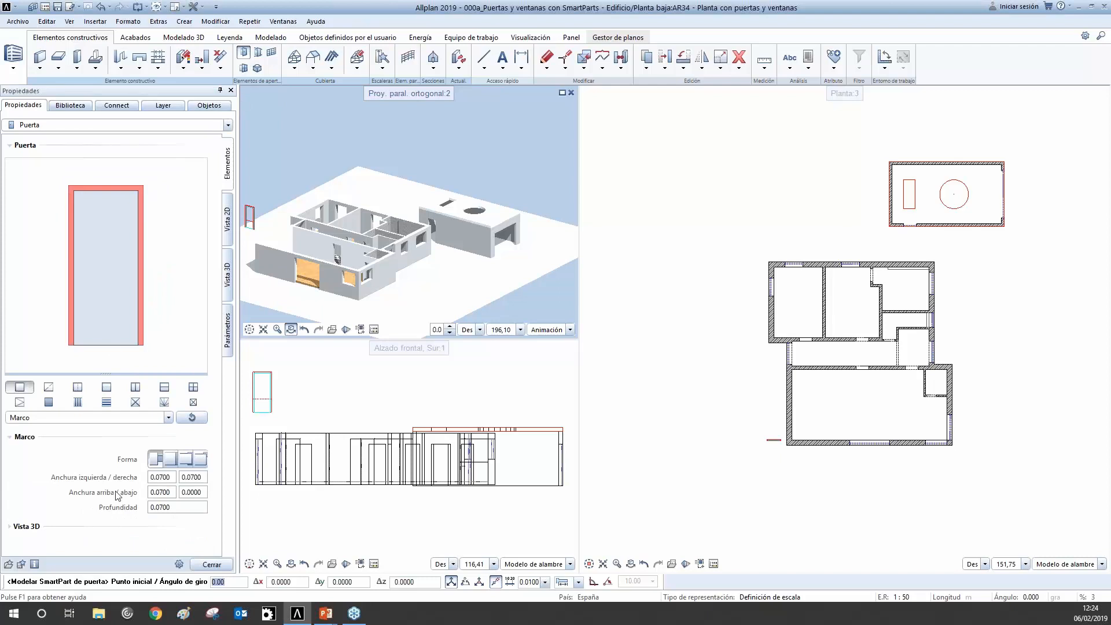
# Keep Puerta as the door type and place the door SmartPart in the right exterior wall opening at the corridor's end.
pyautogui.click(228, 125)
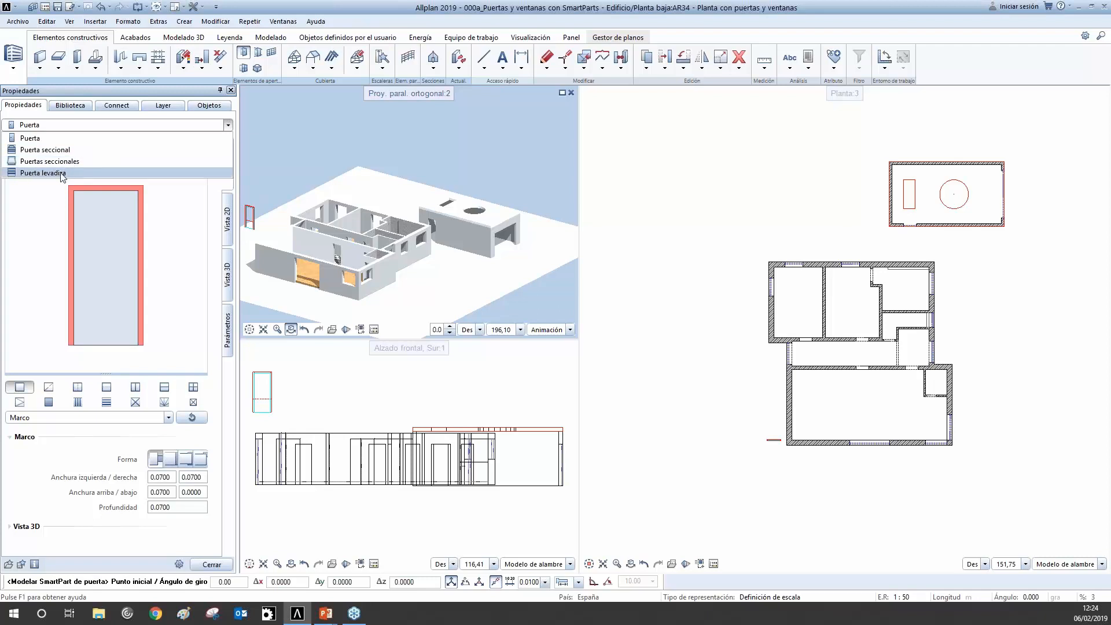
pyautogui.click(68, 140)
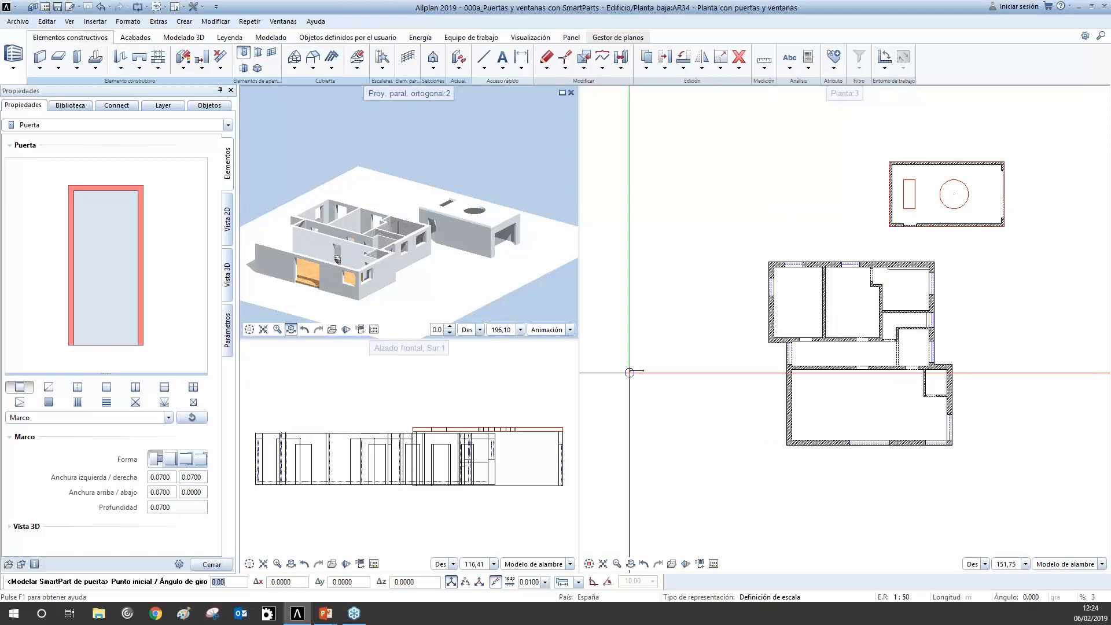
pyautogui.scroll(2, 937, 307)
pyautogui.scroll(3, 888, 315)
pyautogui.scroll(-2, 896, 347)
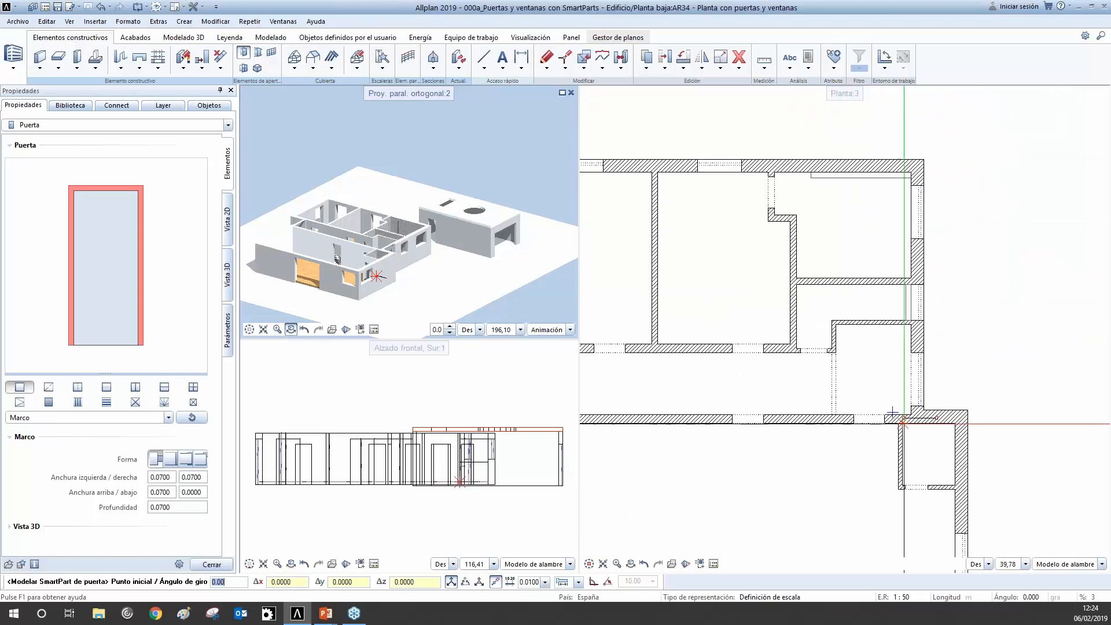
pyautogui.scroll(2, 950, 385)
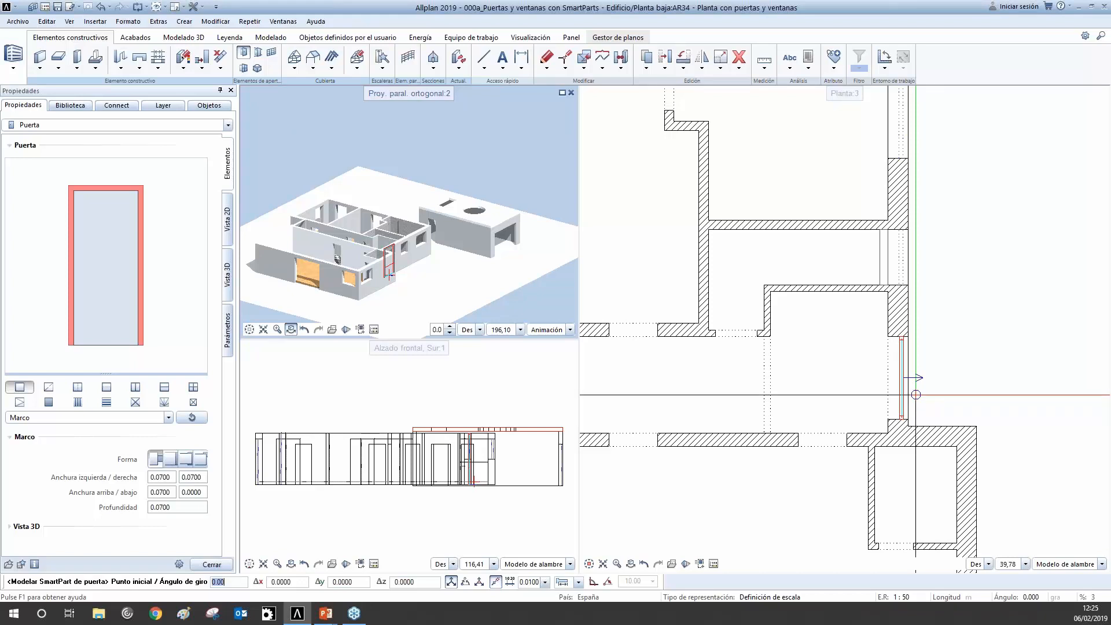
pyautogui.click(915, 395)
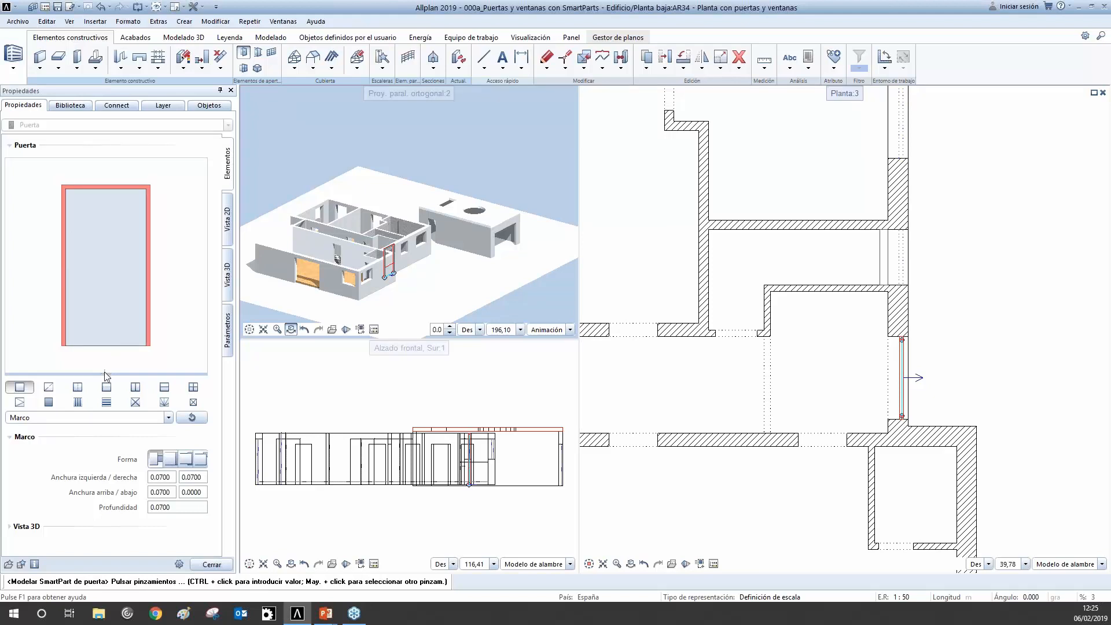
# Examine the door preview, selecting the inner area and the frame in turn to compare their settings.
pyautogui.moveTo(104, 373); pyautogui.dragTo(108, 351)
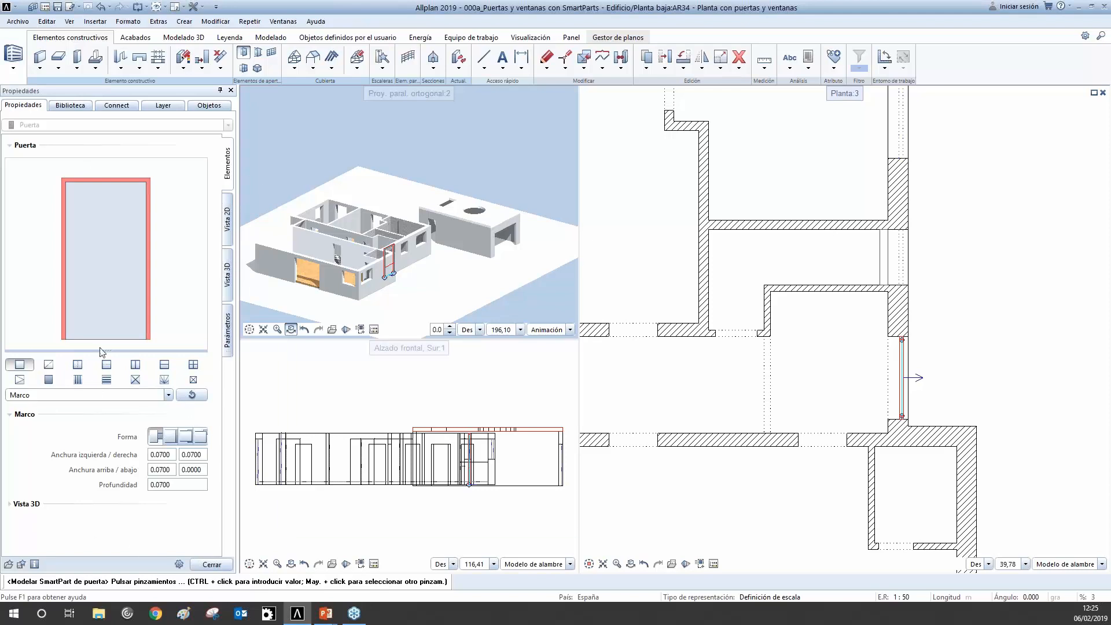
pyautogui.click(124, 289)
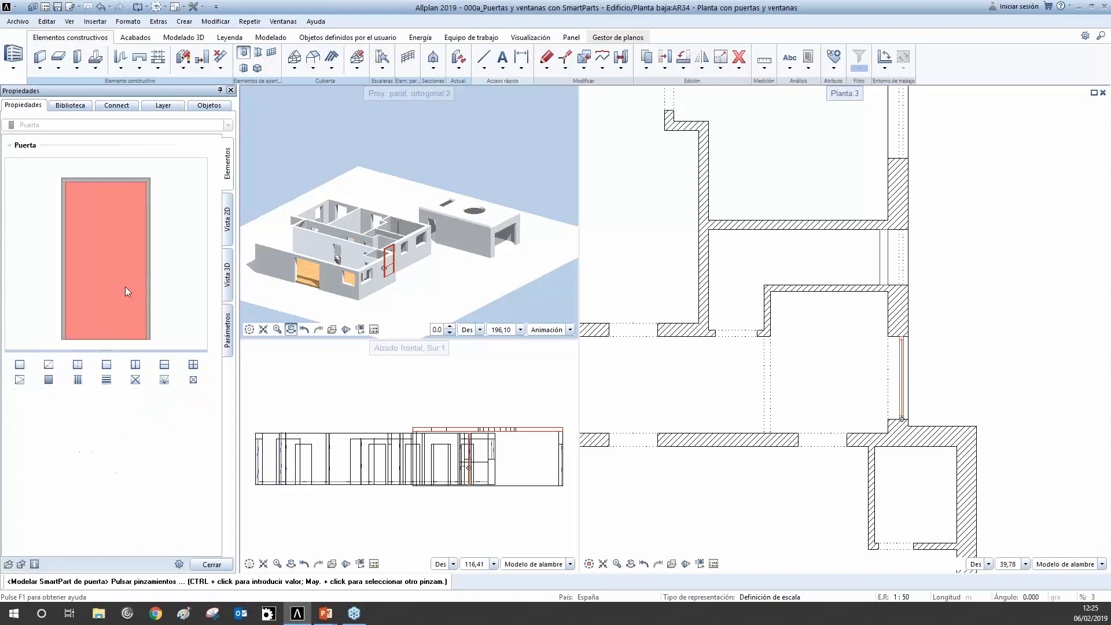
pyautogui.click(152, 307)
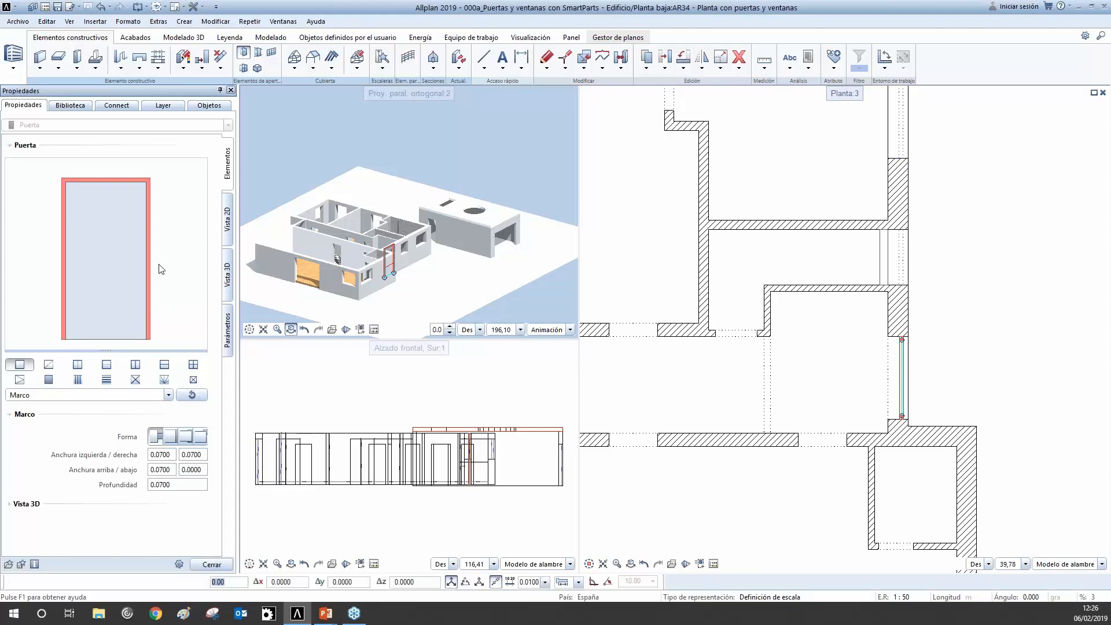
pyautogui.click(137, 262)
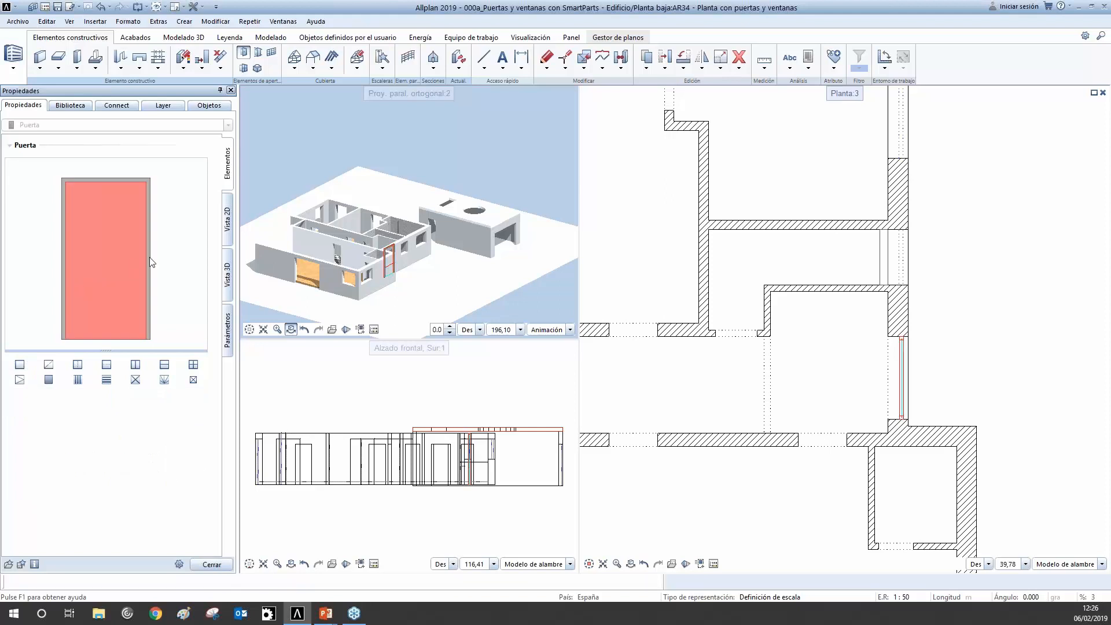
pyautogui.click(150, 260)
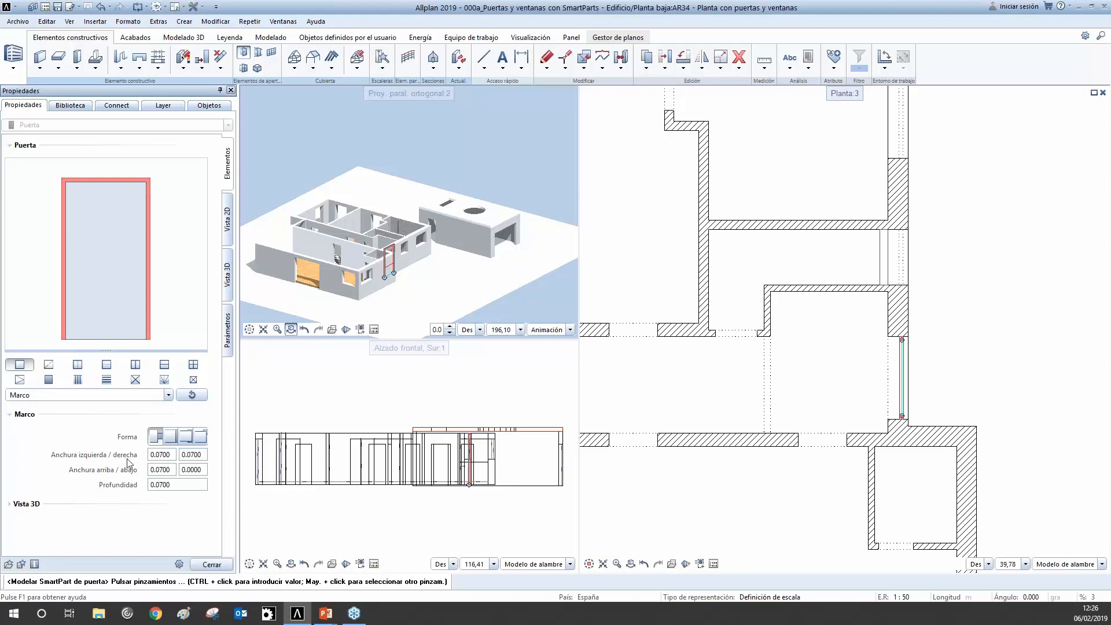
# Try the alternative frame shapes on the placed door and restore the first shape.
pyautogui.click(168, 436)
pyautogui.click(184, 438)
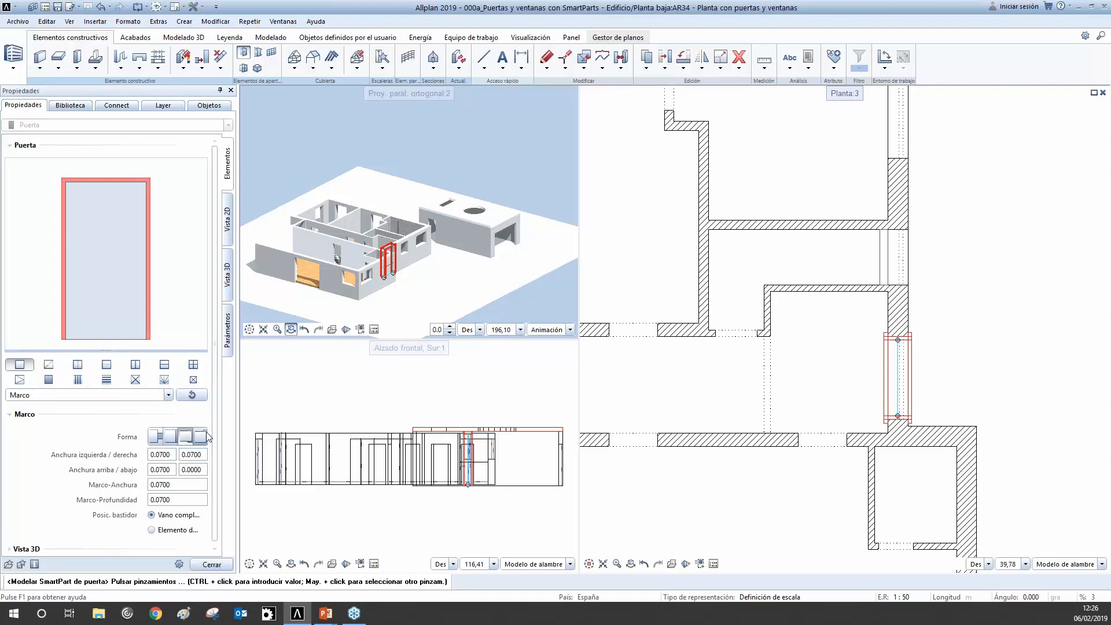
pyautogui.click(201, 438)
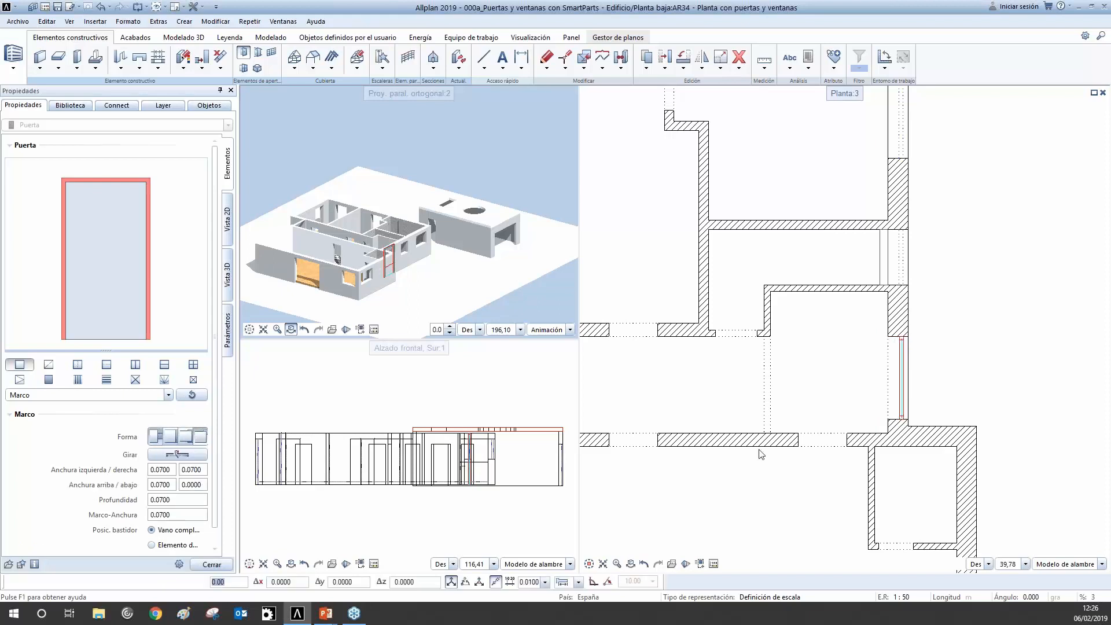
pyautogui.scroll(3, 920, 354)
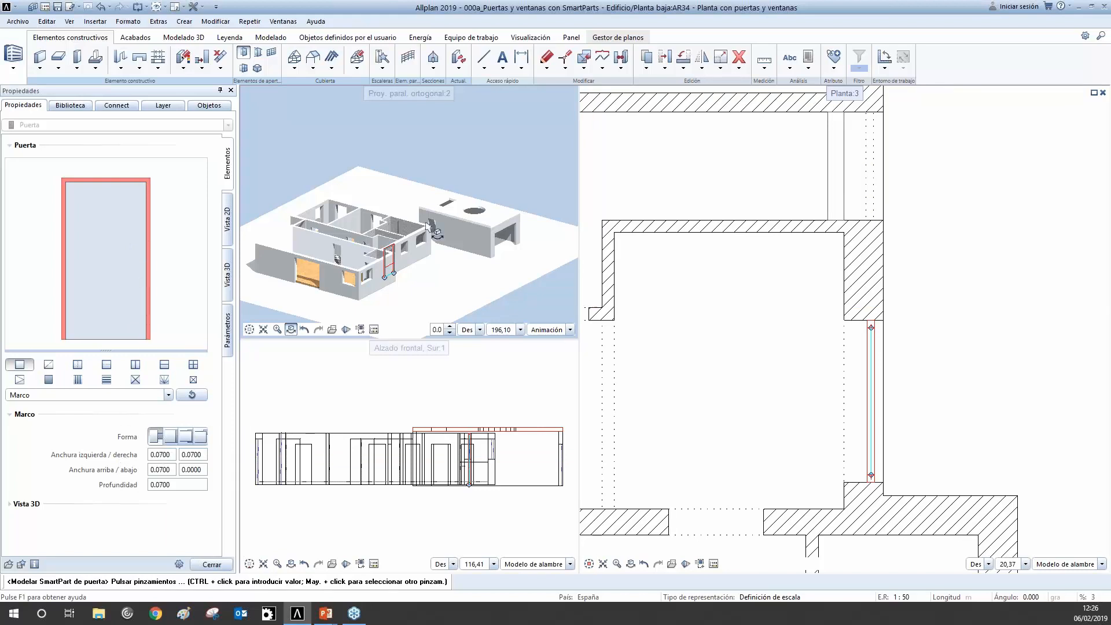
# Set the bottom width of the door frame to 0.15 while viewing the doorway close up in 3D.
pyautogui.scroll(4, 561, 239)
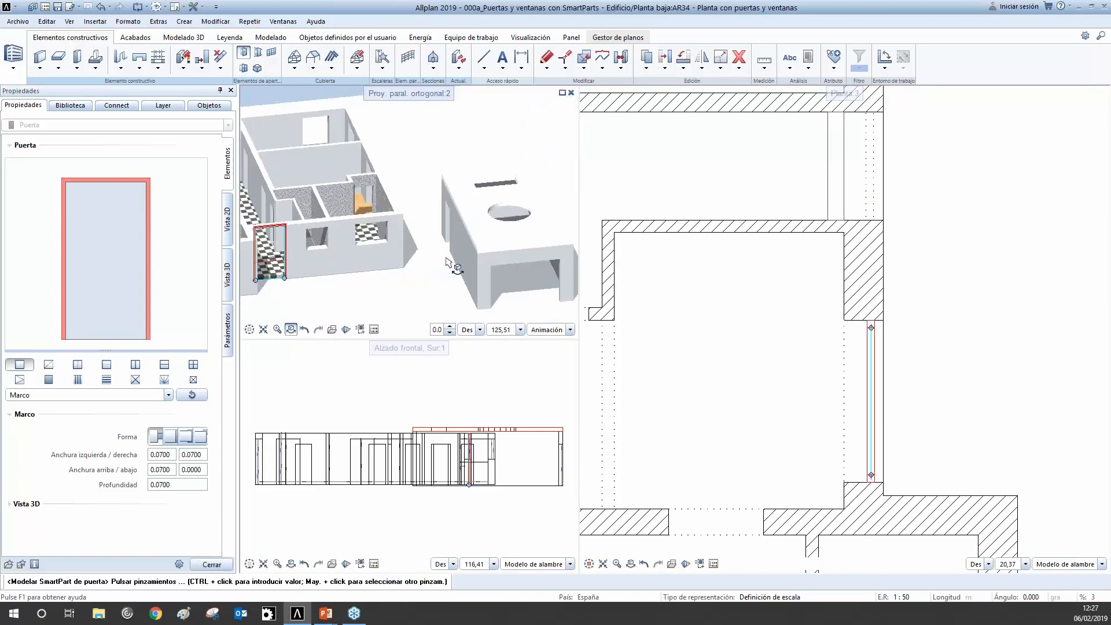
pyautogui.scroll(3, 317, 265)
pyautogui.scroll(5, 317, 265)
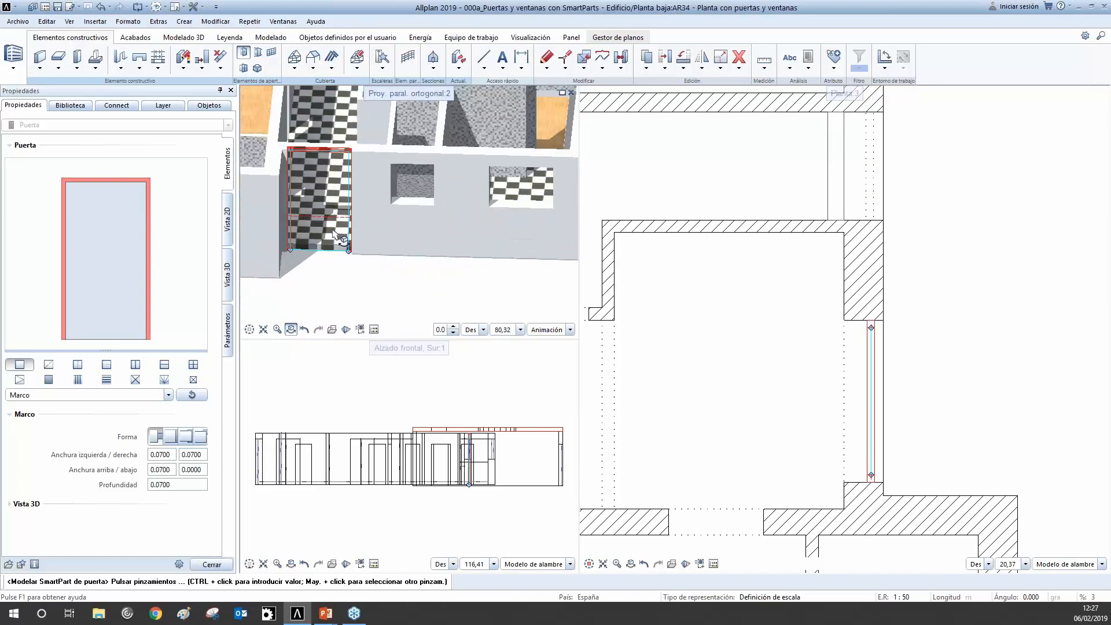
pyautogui.scroll(2, 333, 257)
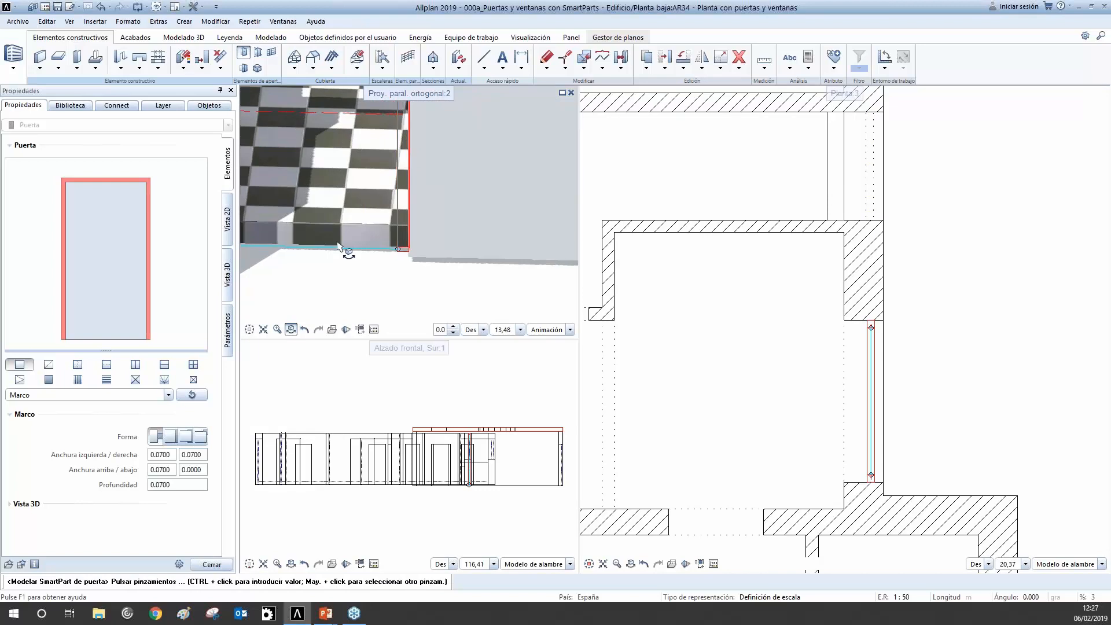
pyautogui.click(194, 469)
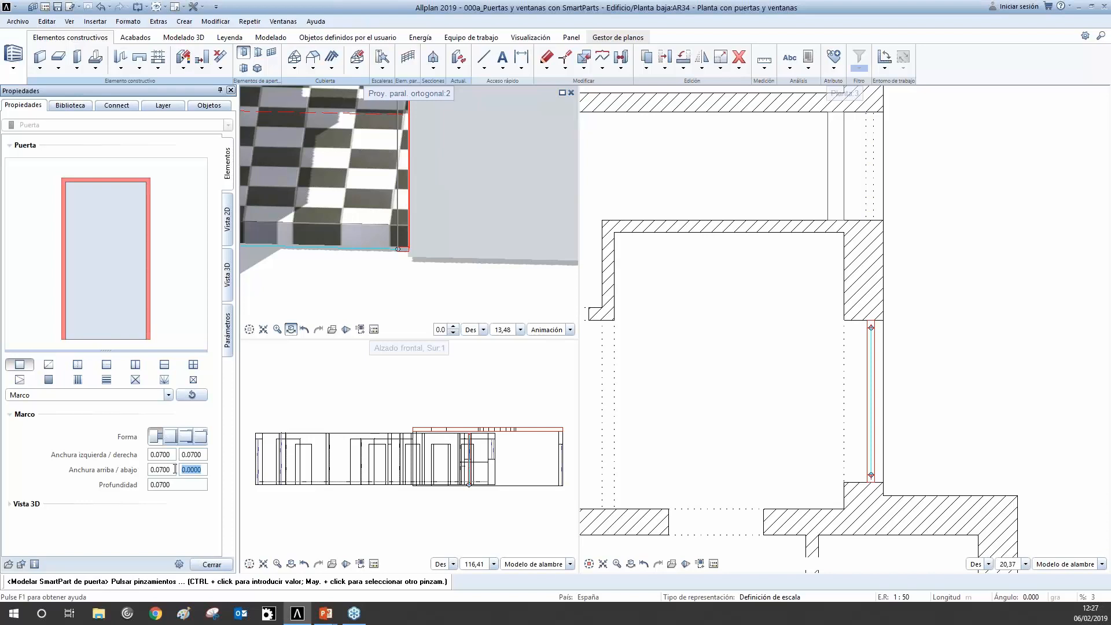
pyautogui.write('0.15')
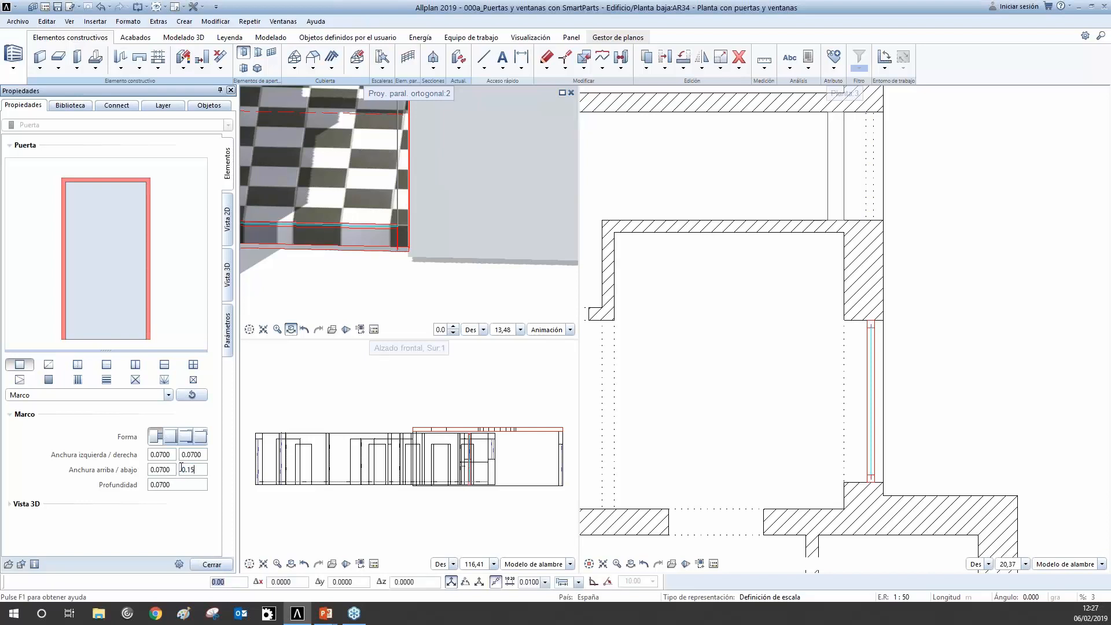
pyautogui.press('Return')
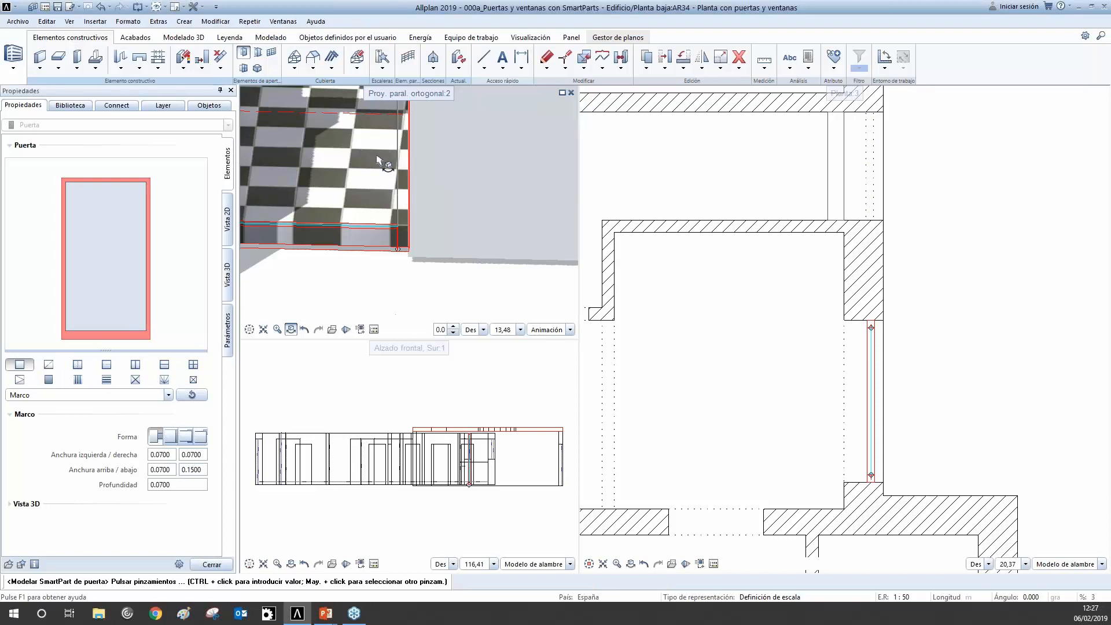
# Reset the bottom width of the door frame to 0.
pyautogui.scroll(-2, 444, 257)
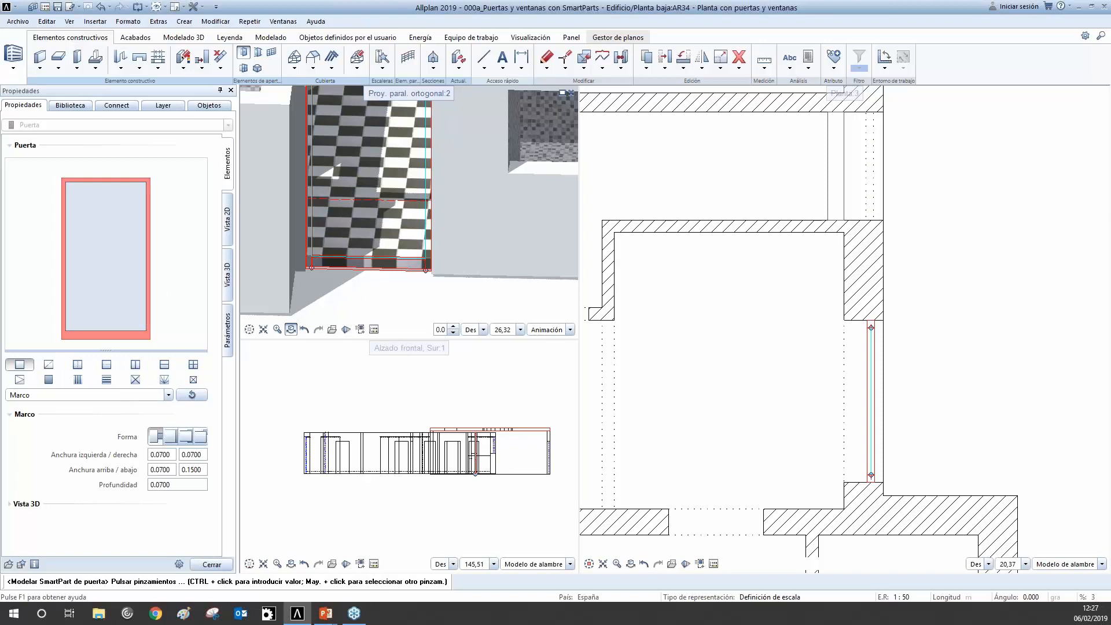
pyautogui.click(202, 469)
pyautogui.press('BackSpace')
pyautogui.press('Return')
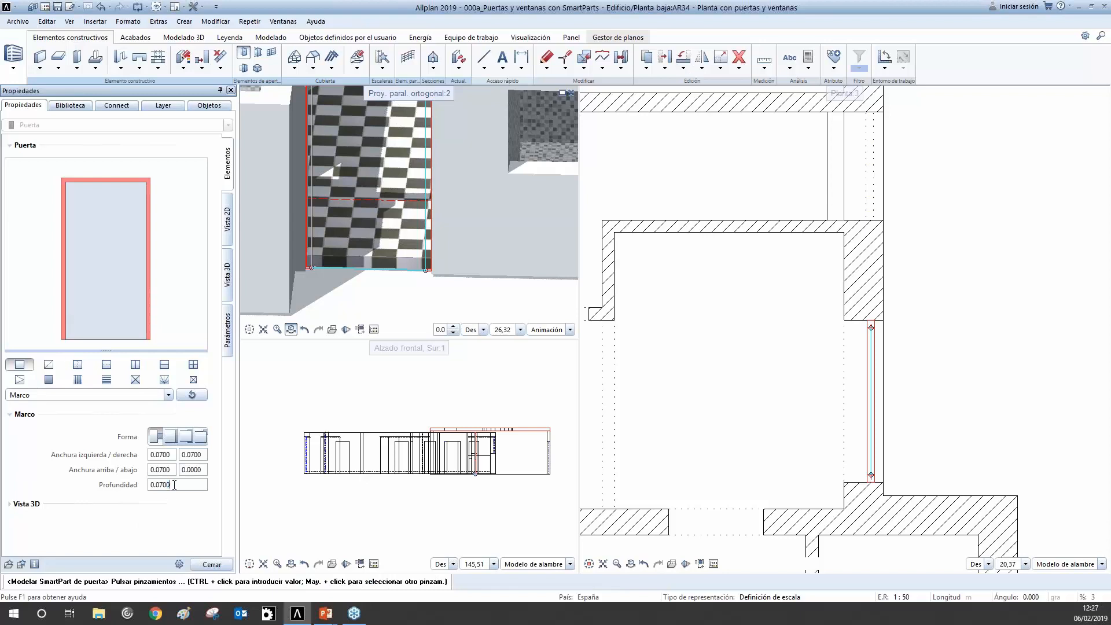
pyautogui.click(197, 472)
pyautogui.write('0.')
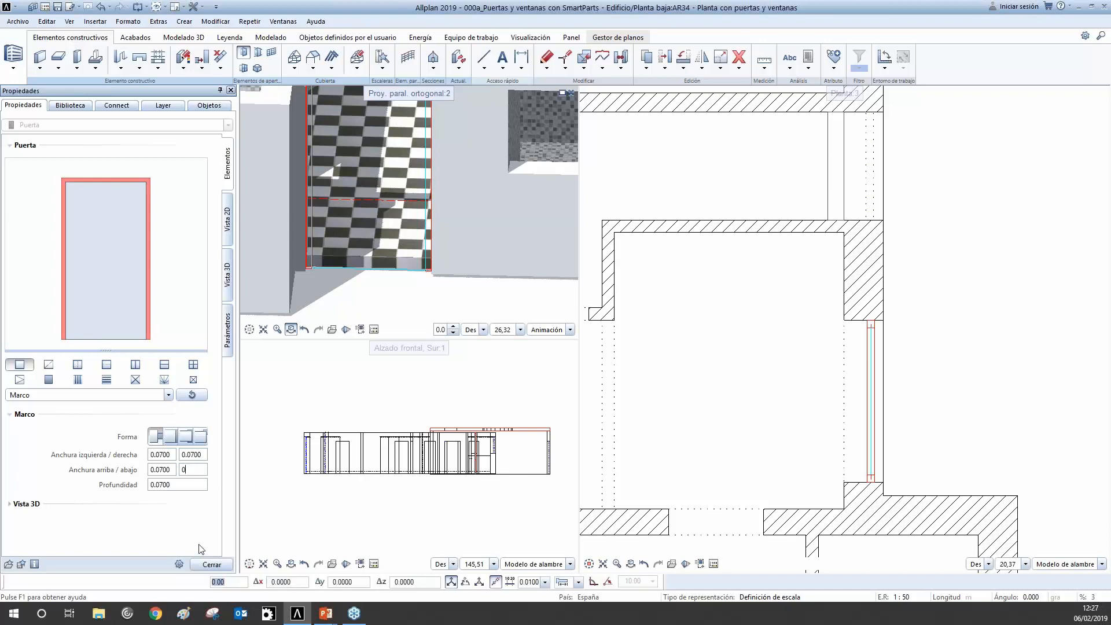
pyautogui.press('Return')
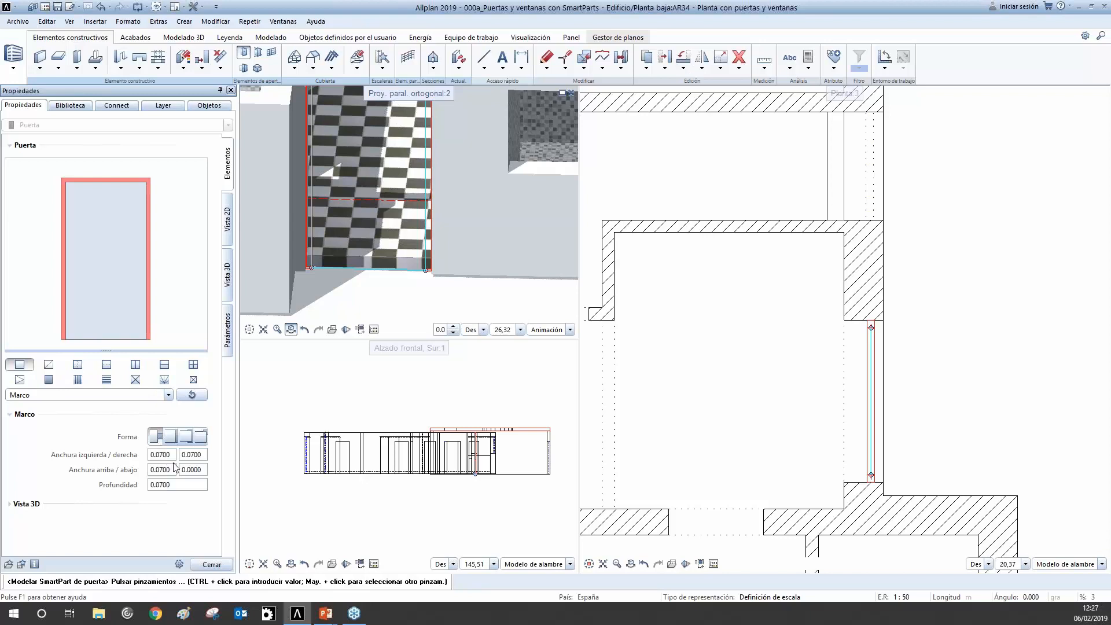
# Remove the surface material blanco from the door frame and set its 3D colour to 20.
pyautogui.click(9, 504)
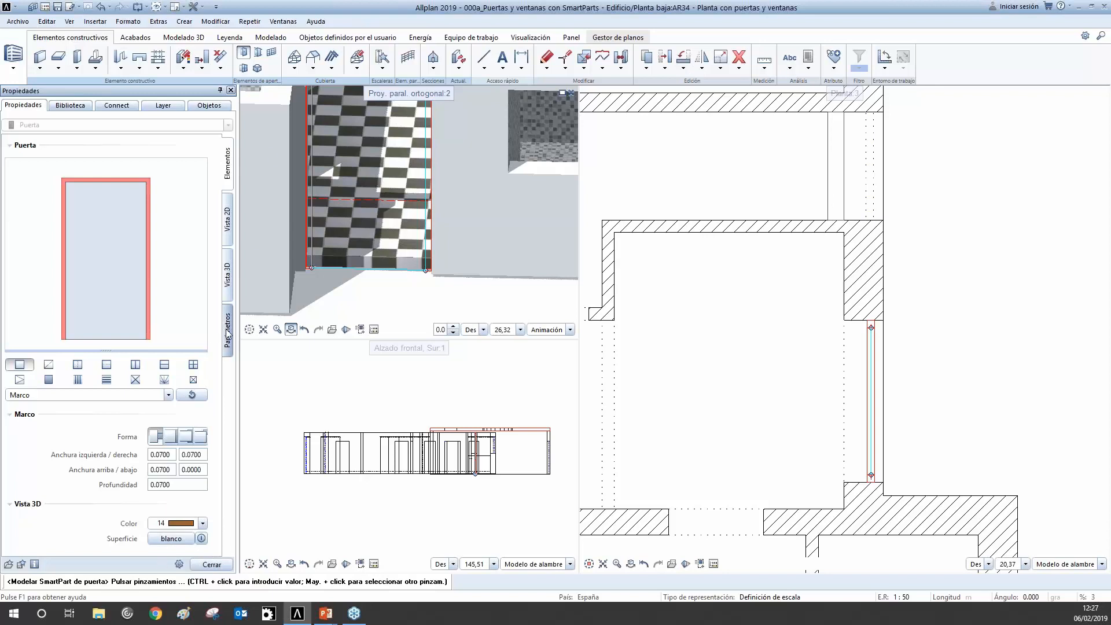
pyautogui.click(201, 539)
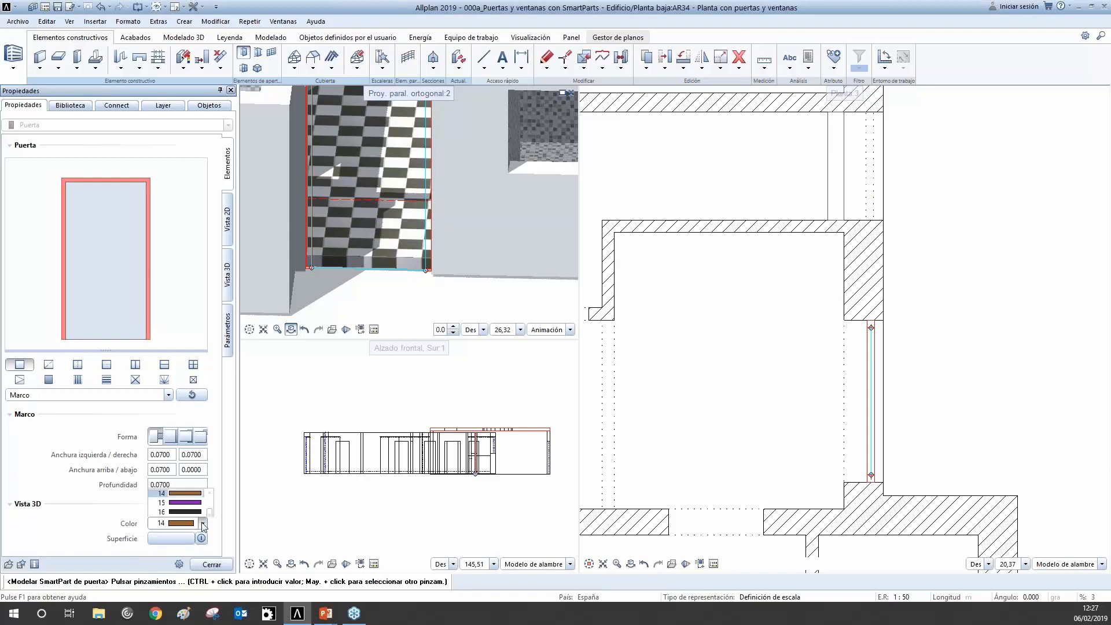
pyautogui.click(202, 524)
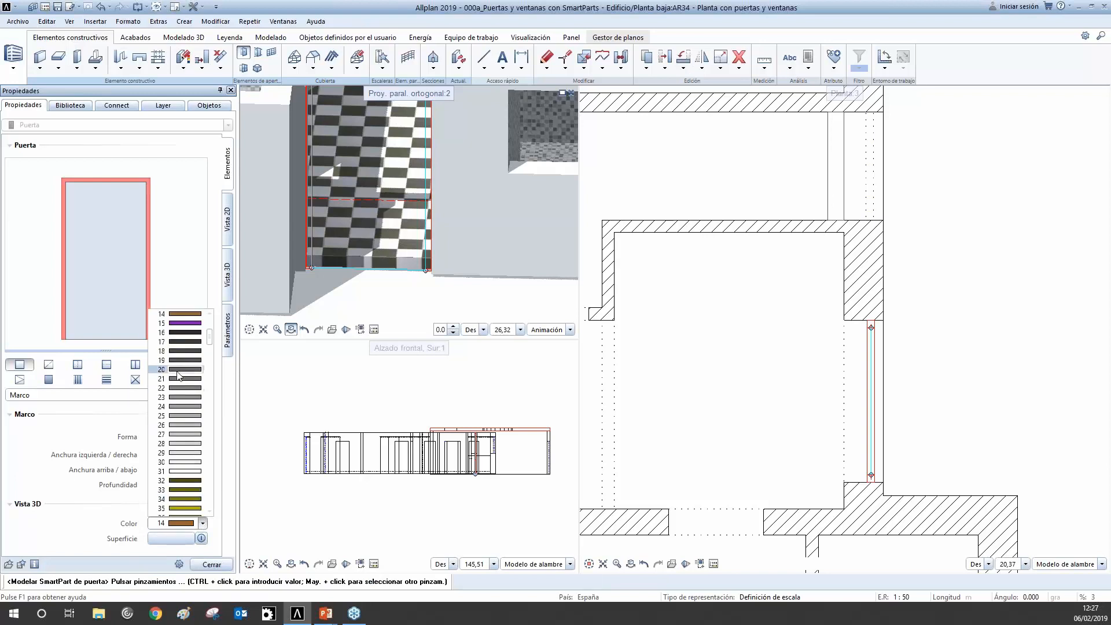
pyautogui.click(229, 352)
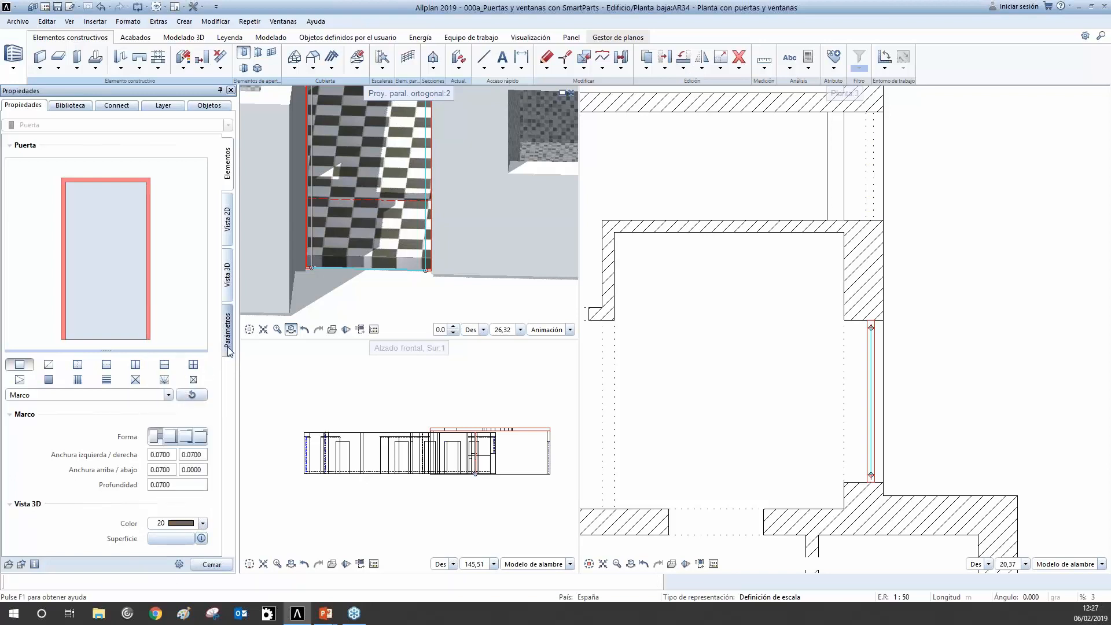
# Set the door's lower distance to the opening (Distancia al vano, Inferior) to 0.15.
pyautogui.click(228, 346)
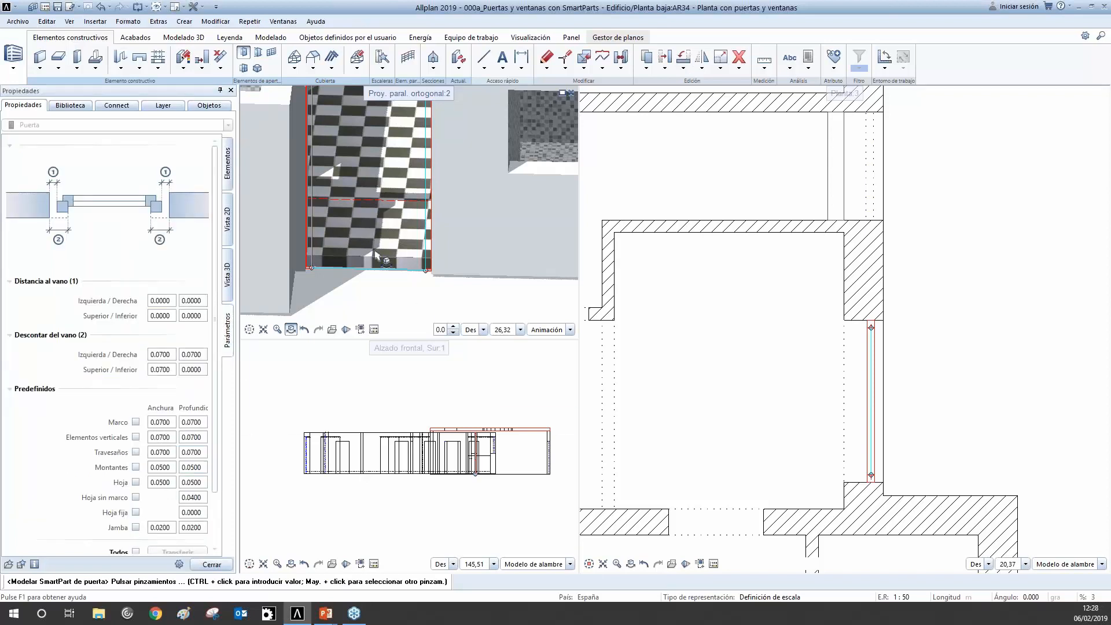
pyautogui.click(203, 315)
pyautogui.write('0.15')
pyautogui.press('Return')
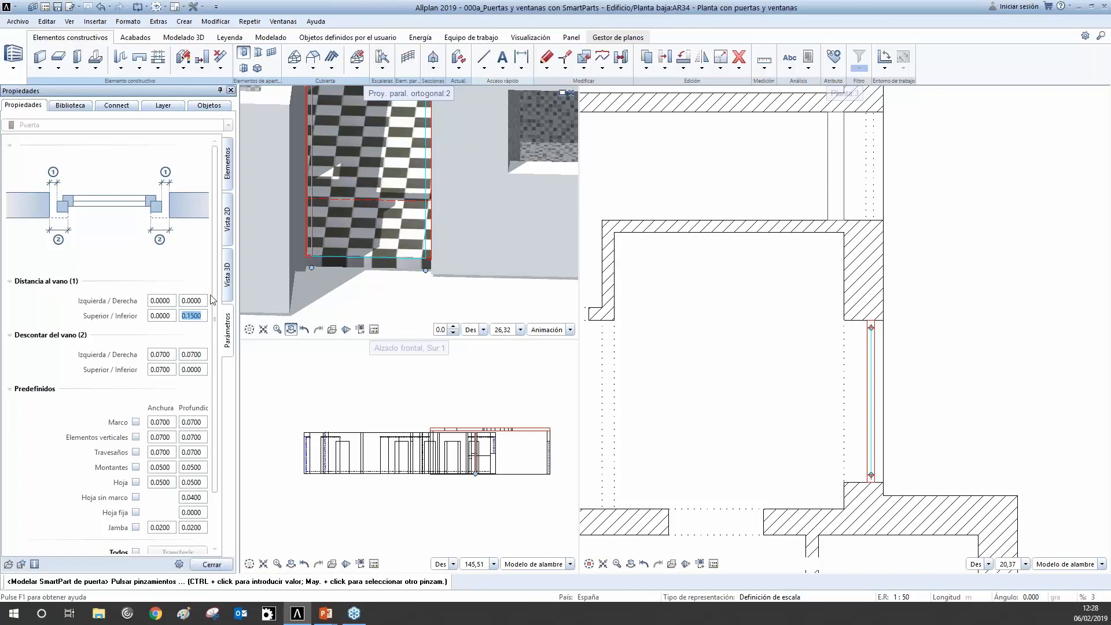
# Review the door SmartPart's element, 2D view, 3D view and parameter settings, and return to its elements.
pyautogui.click(232, 163)
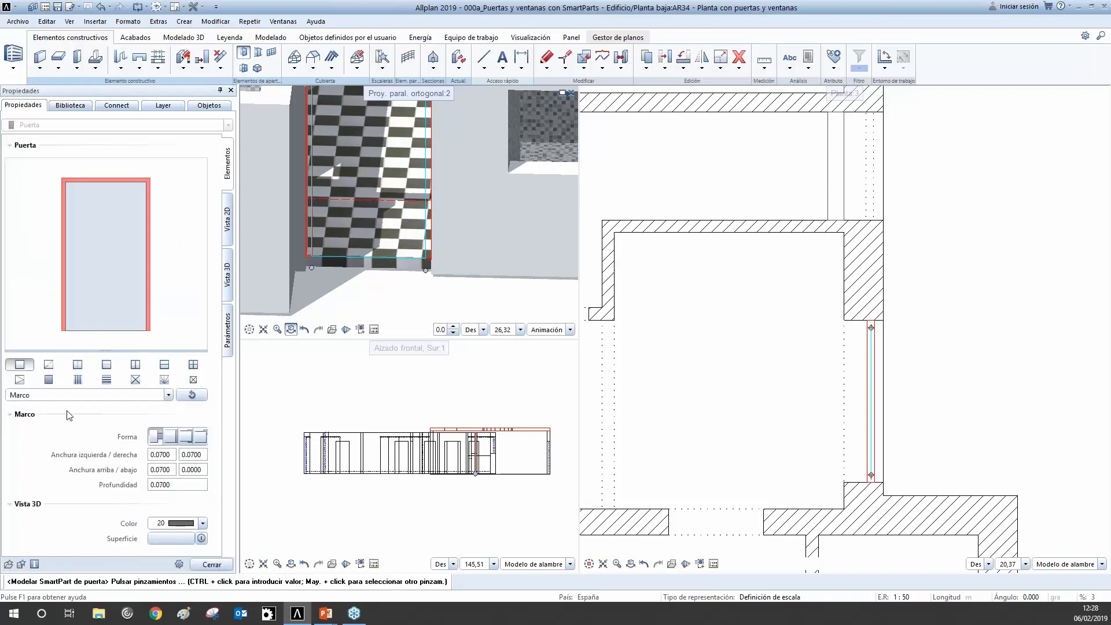
pyautogui.click(231, 227)
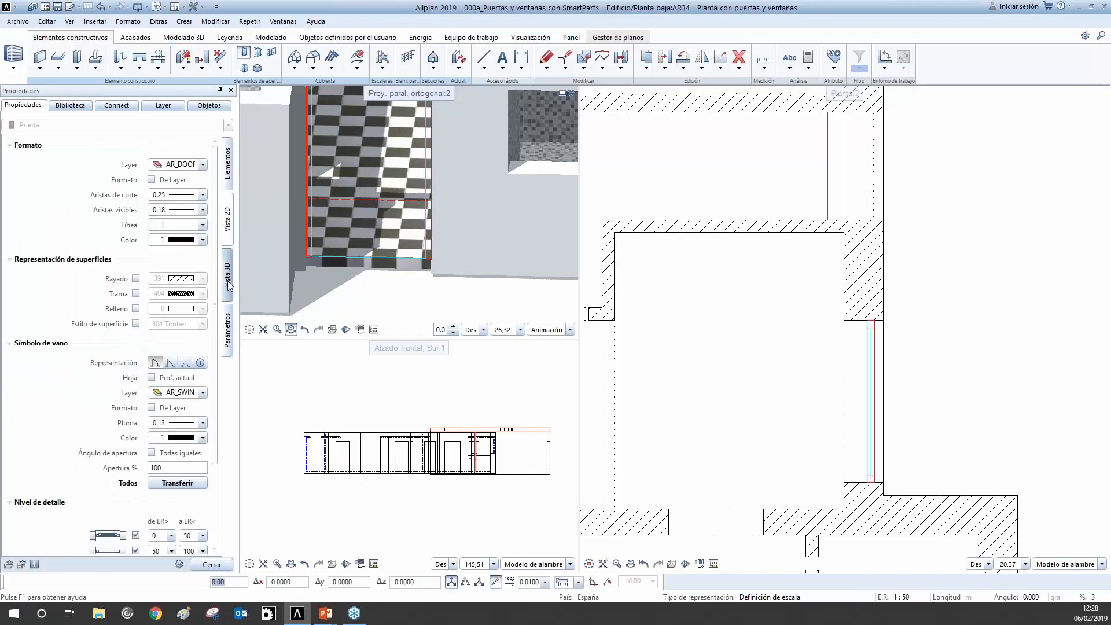
pyautogui.click(230, 340)
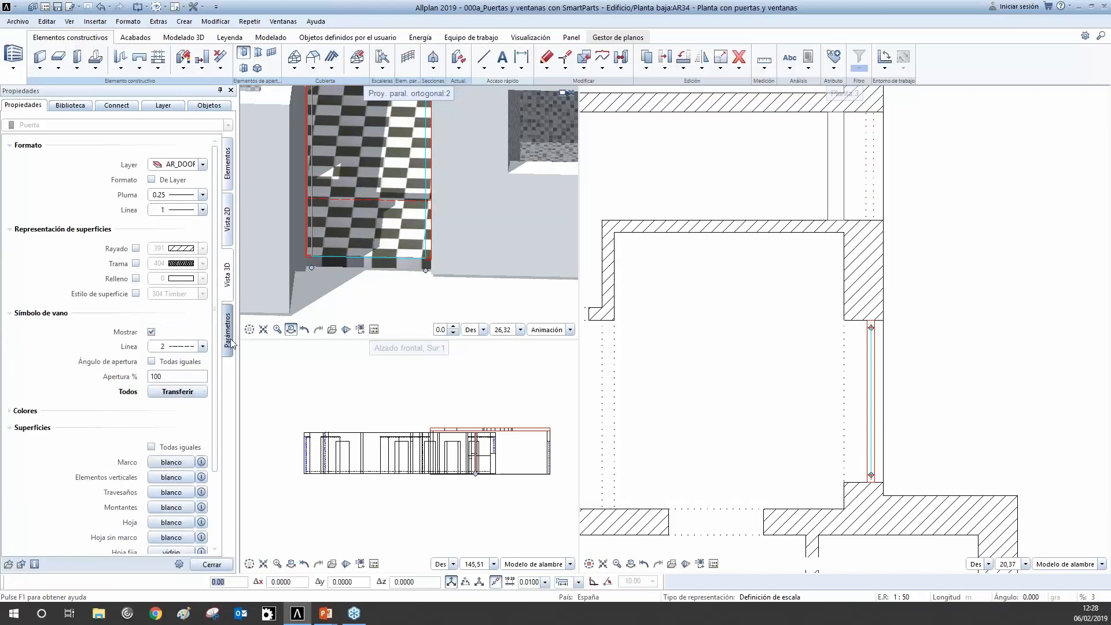
pyautogui.click(229, 340)
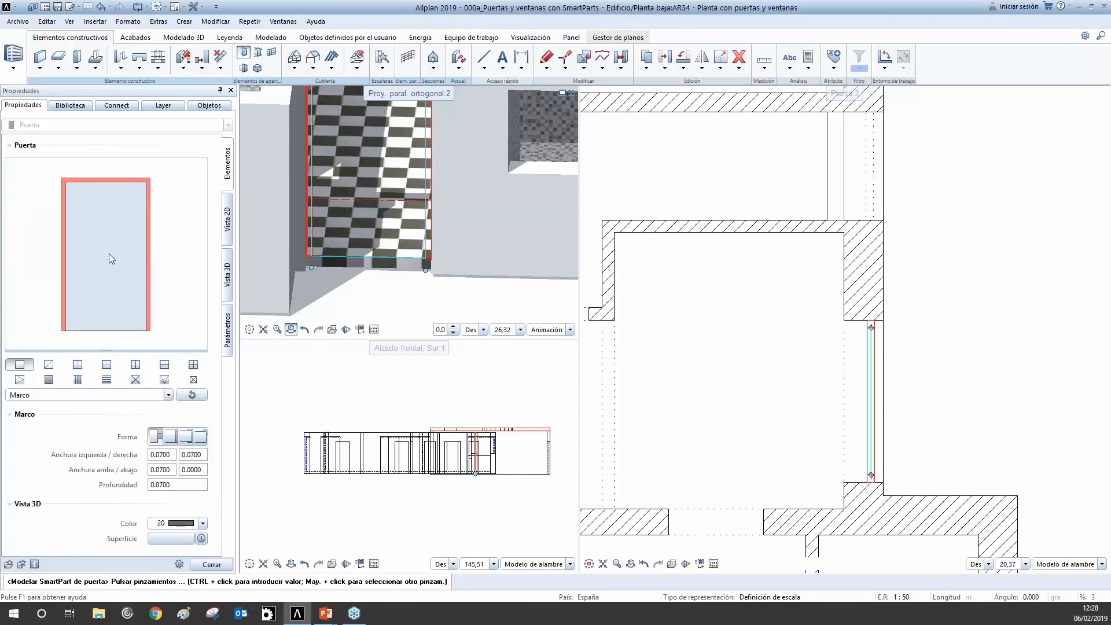
# Divide the open field inside the door frame with a horizontal transom (Travesaños).
pyautogui.click(104, 239)
pyautogui.click(104, 239)
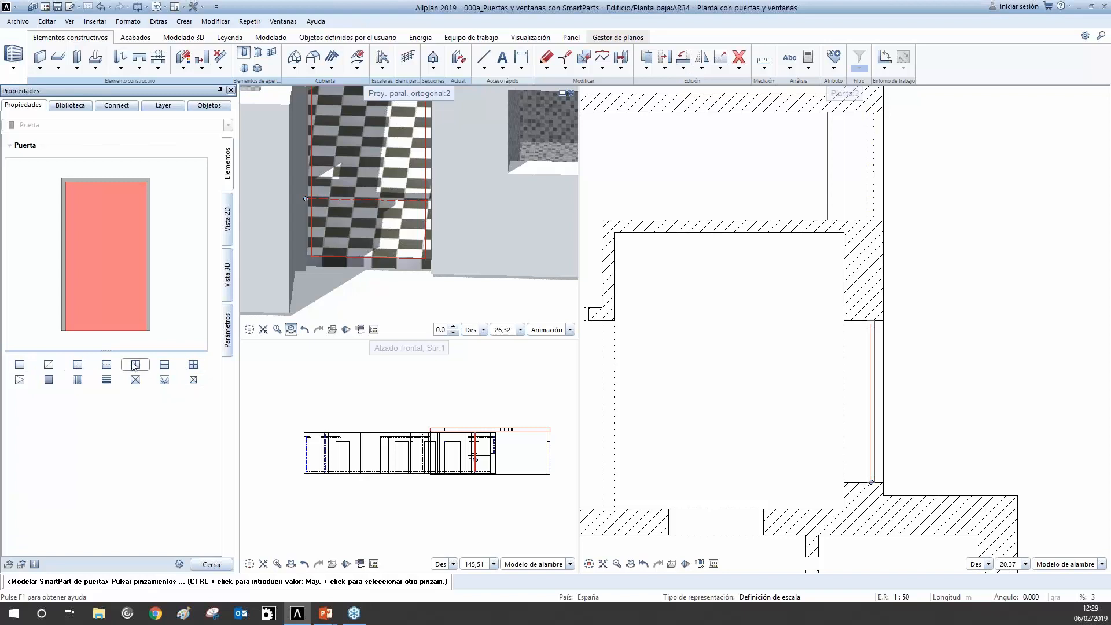
pyautogui.click(165, 370)
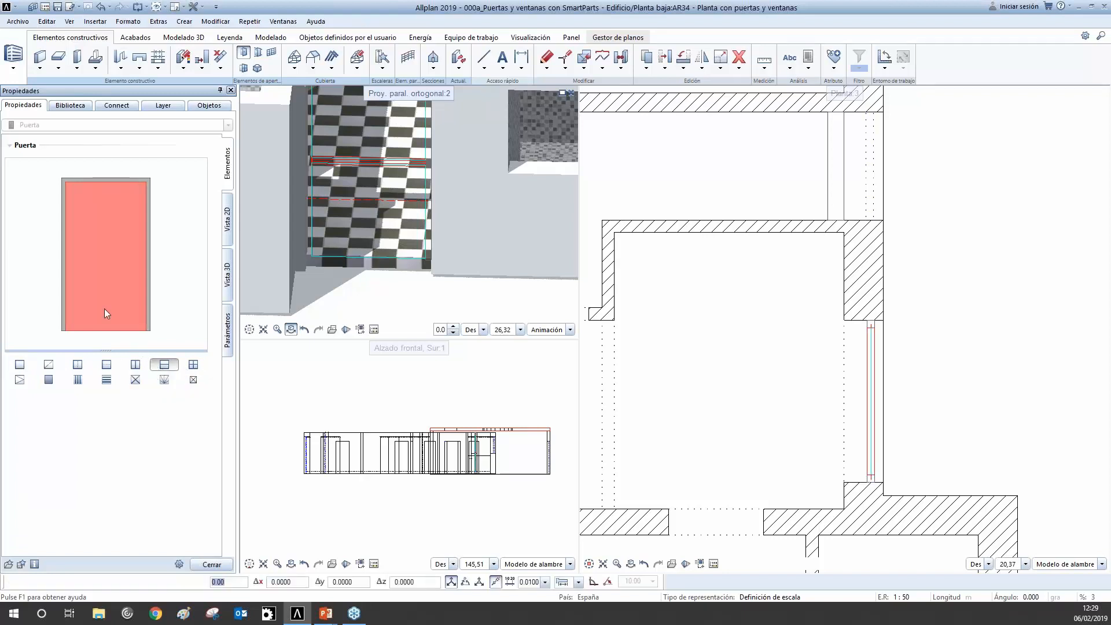
pyautogui.click(96, 294)
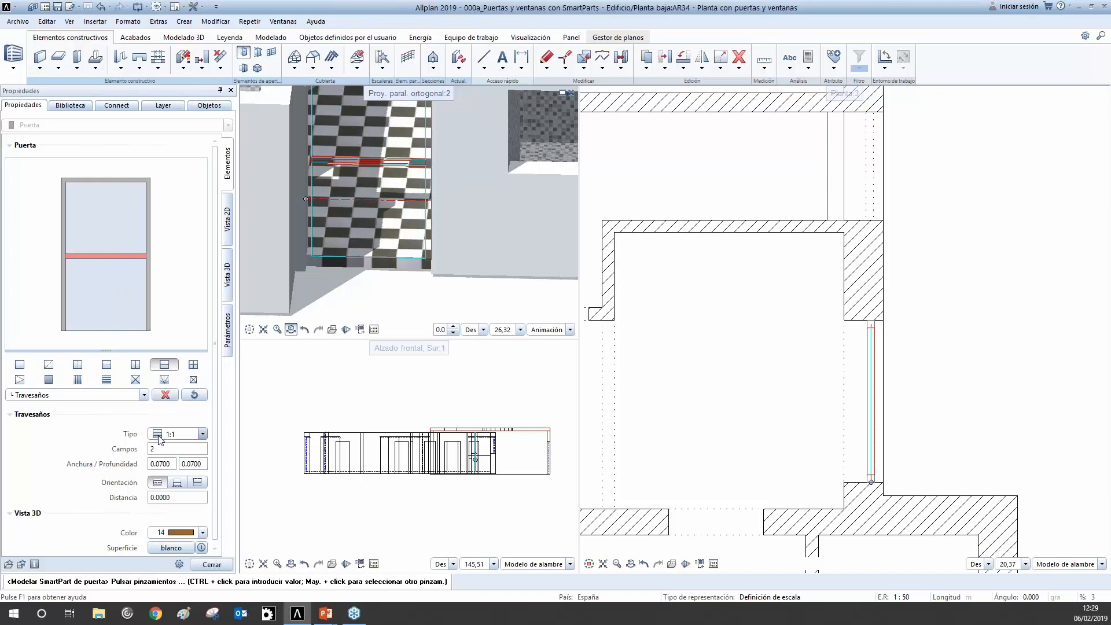
# Give the transom a fixed height at the bottom (Altura fija en la parte inferior) of 2.11.
pyautogui.click(202, 434)
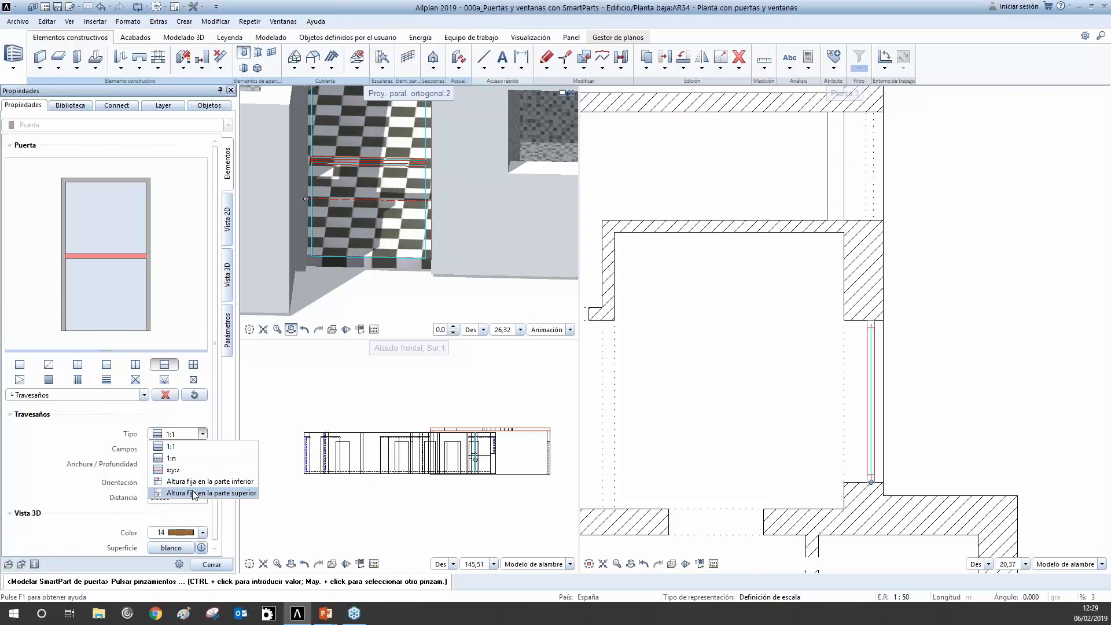
pyautogui.click(193, 482)
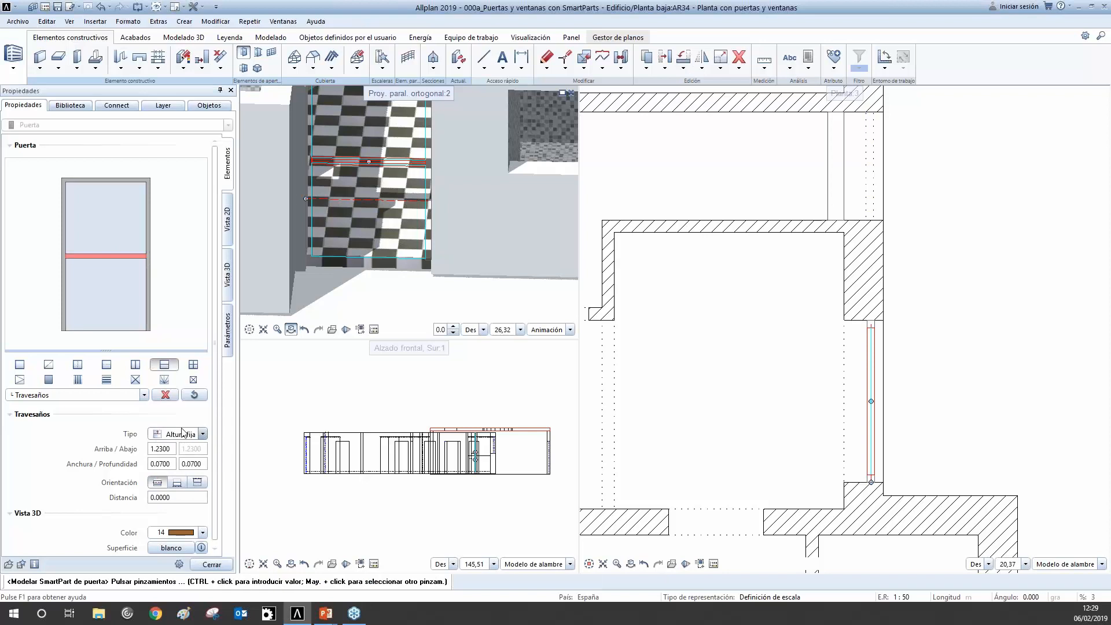
pyautogui.moveTo(172, 449); pyautogui.dragTo(97, 437)
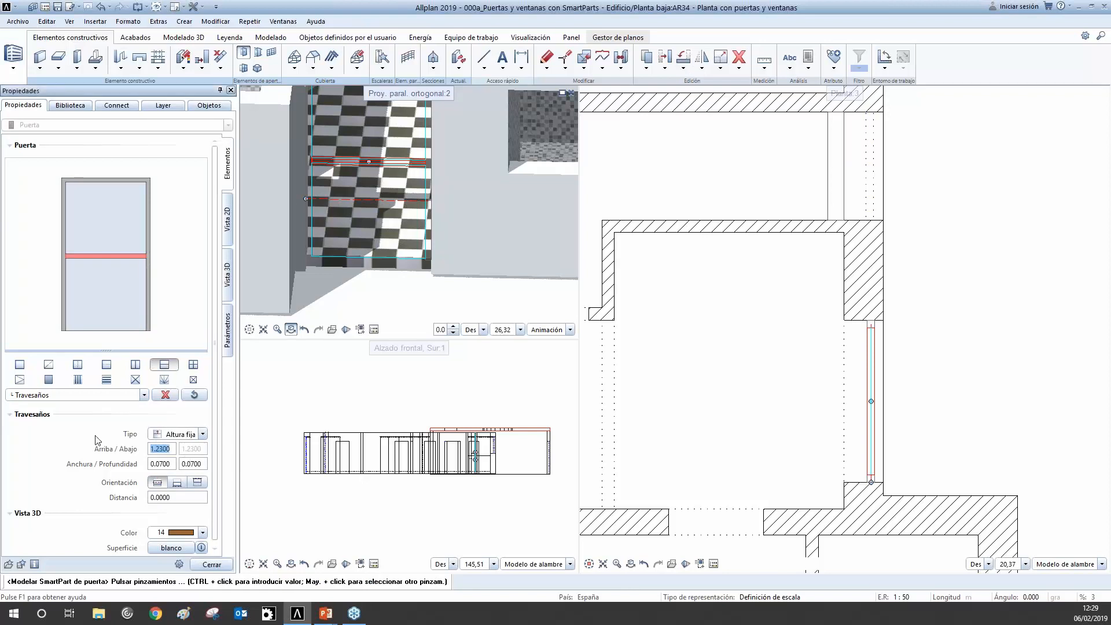
pyautogui.write('2.11')
pyautogui.press('Return')
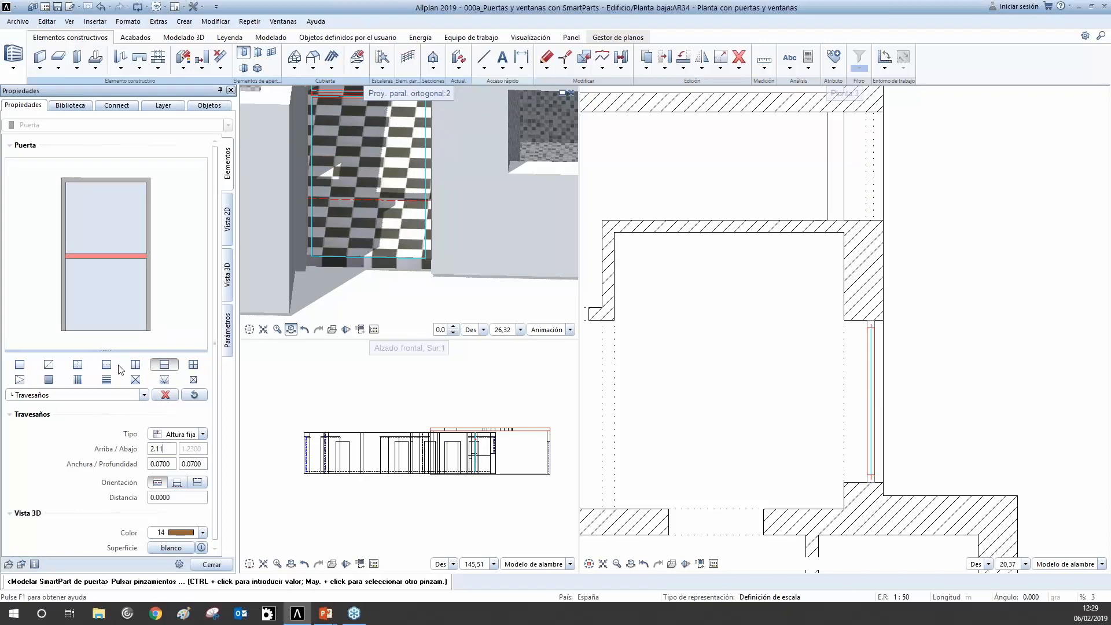
# Review the transom's available division types and its orientation options.
pyautogui.click(203, 435)
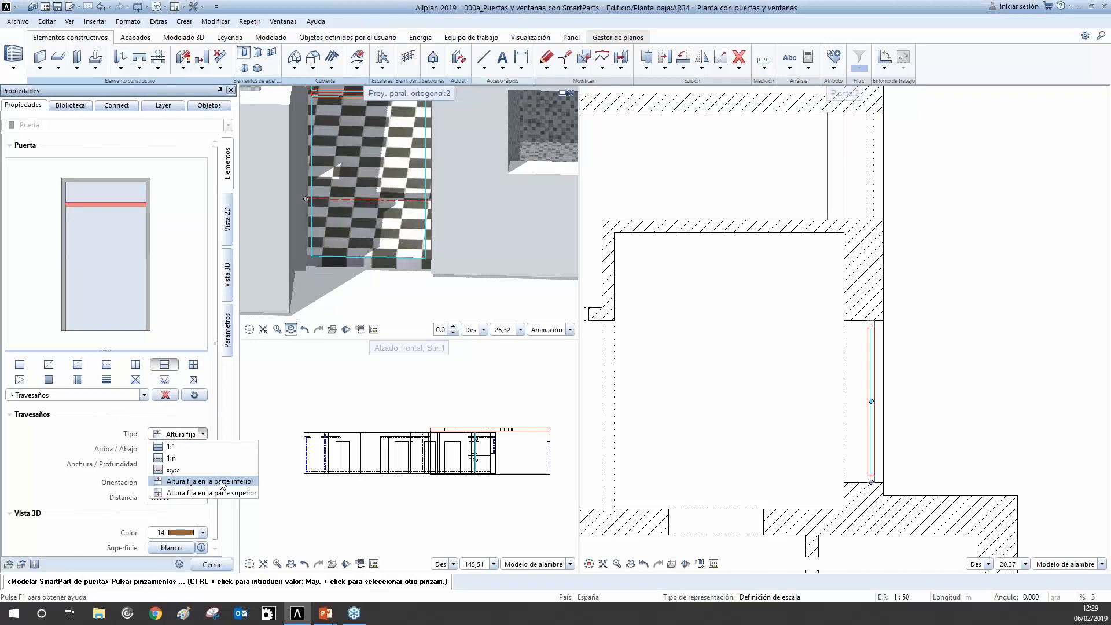
pyautogui.click(91, 429)
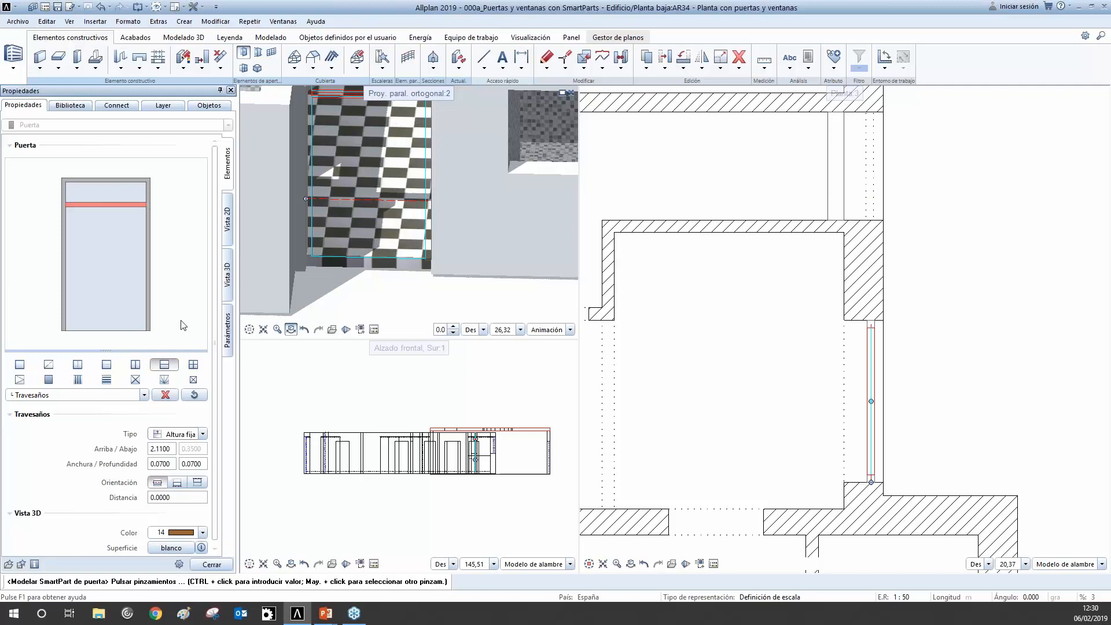
pyautogui.click(202, 434)
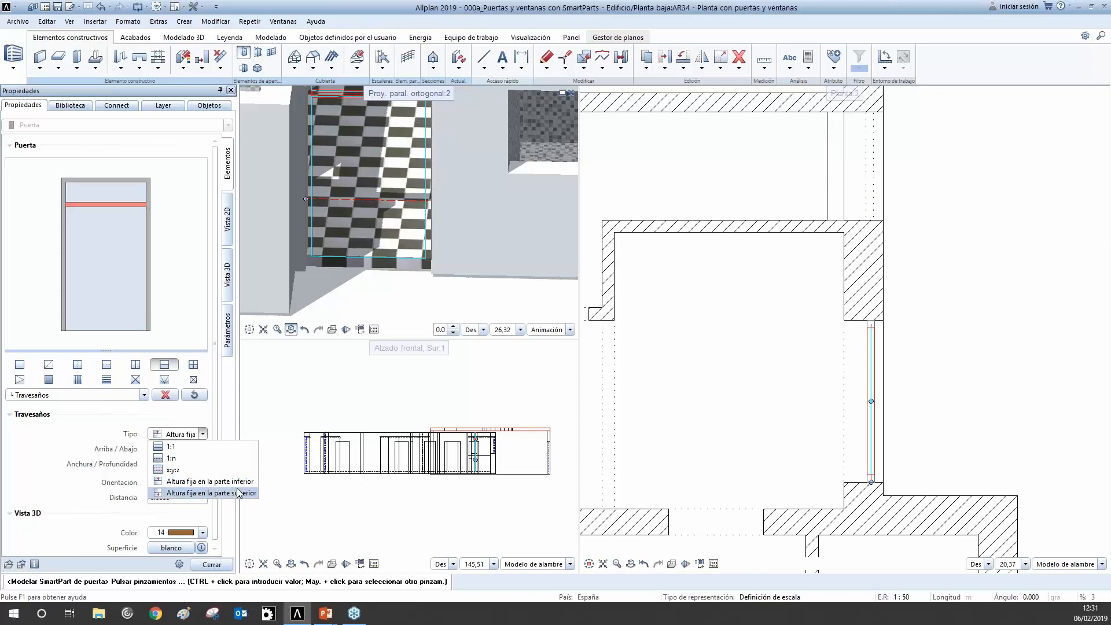
pyautogui.click(198, 482)
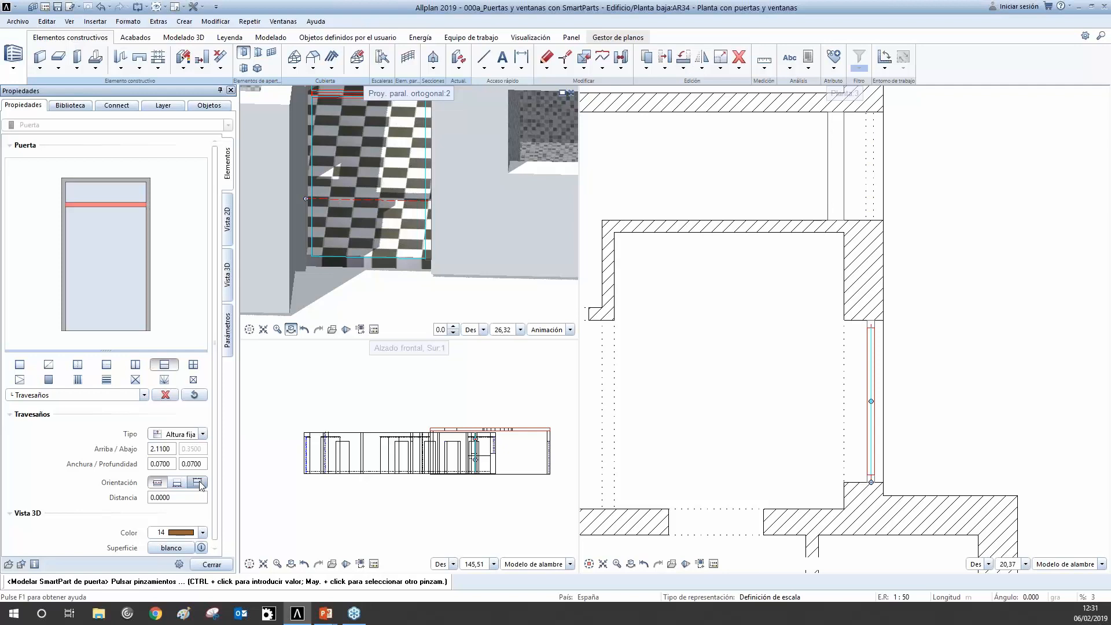
pyautogui.click(198, 483)
# Fill the field above the transom with a fixed leaf (Hoja fija) and set its depth to 0.02.
pyautogui.click(110, 189)
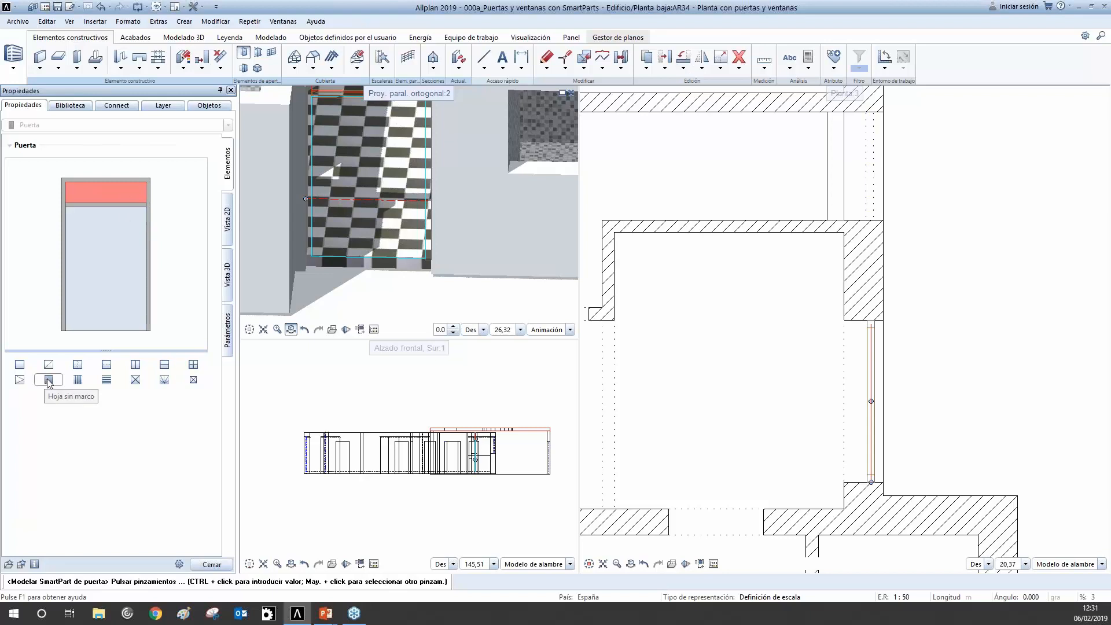
pyautogui.click(20, 382)
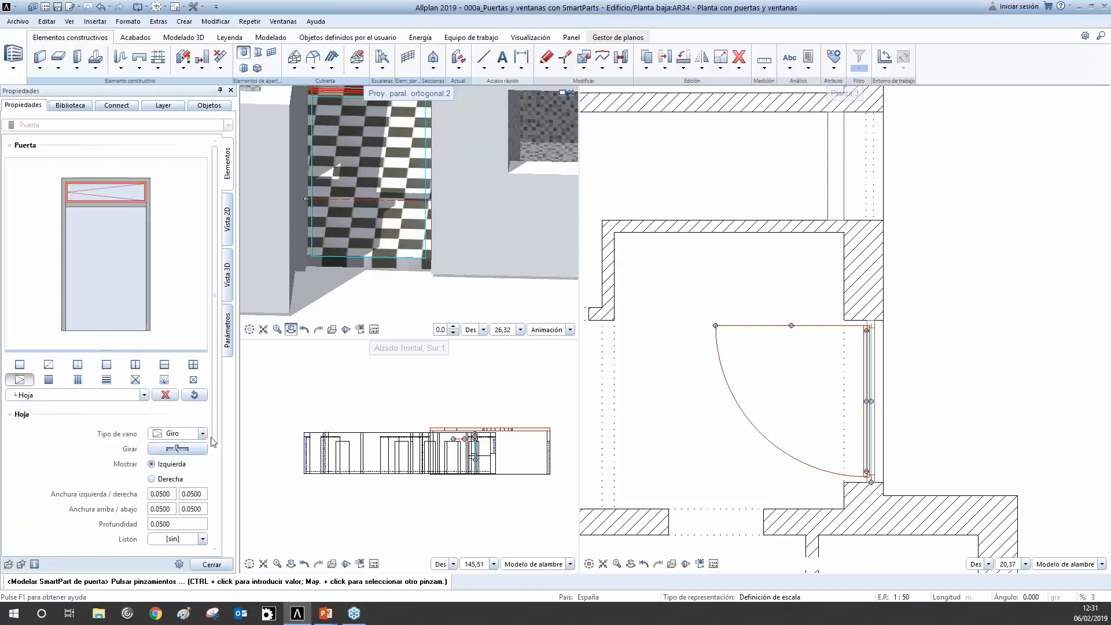
pyautogui.click(48, 380)
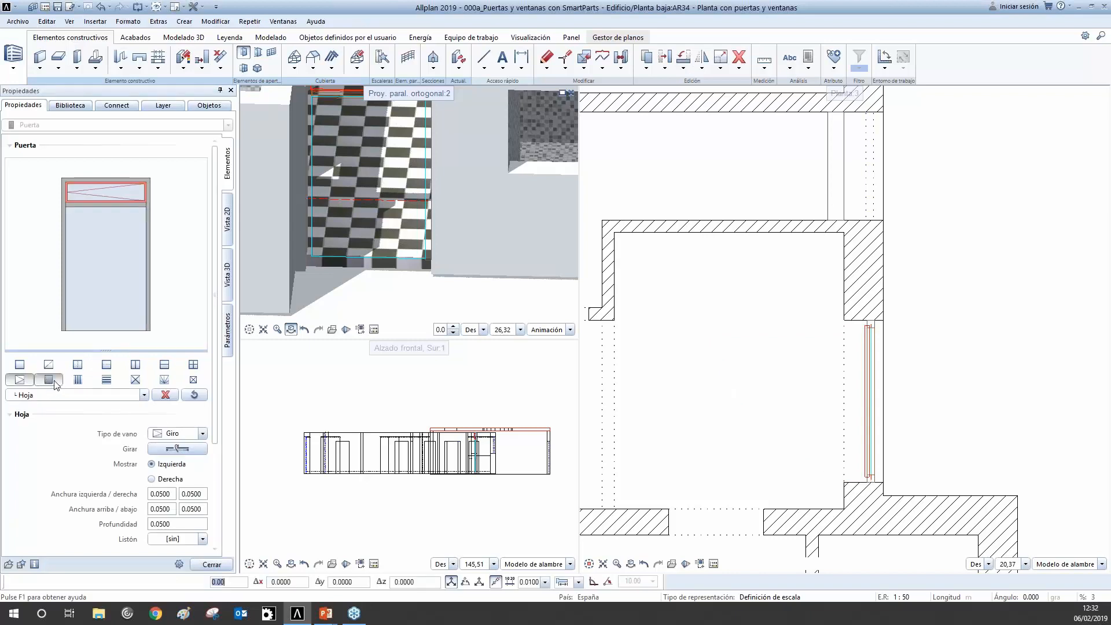
pyautogui.click(50, 366)
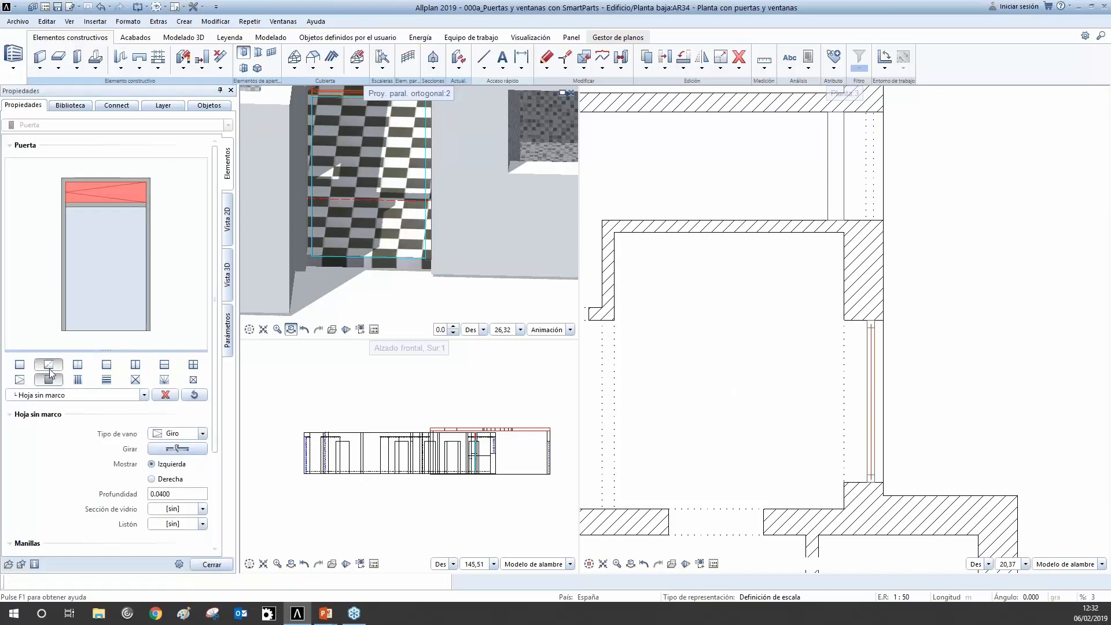
pyautogui.click(49, 368)
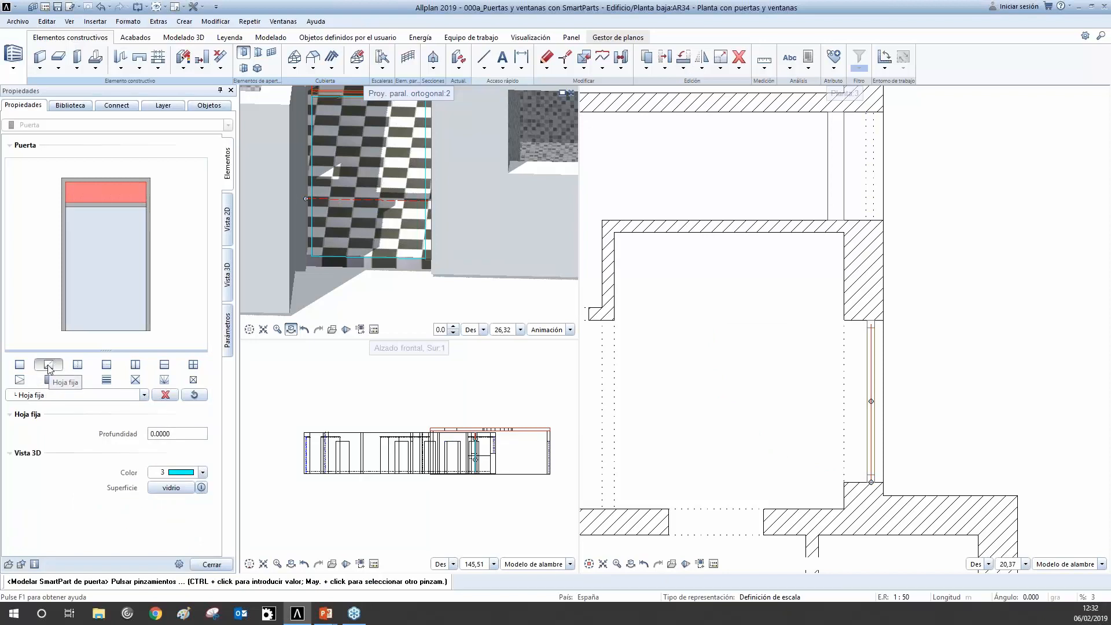
pyautogui.click(192, 430)
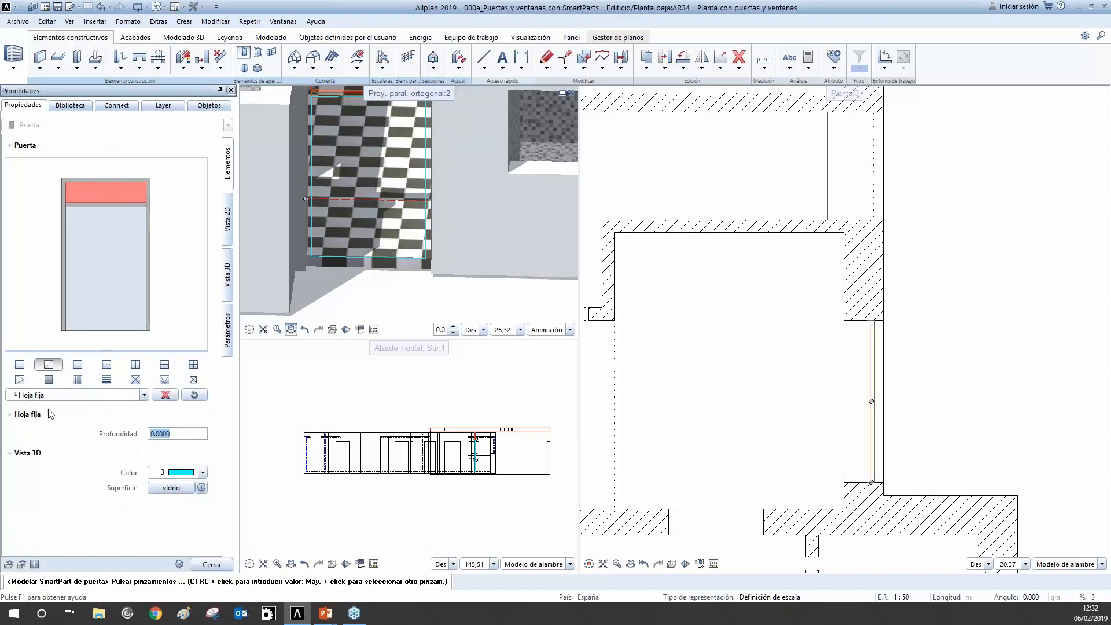
pyautogui.write('0.02')
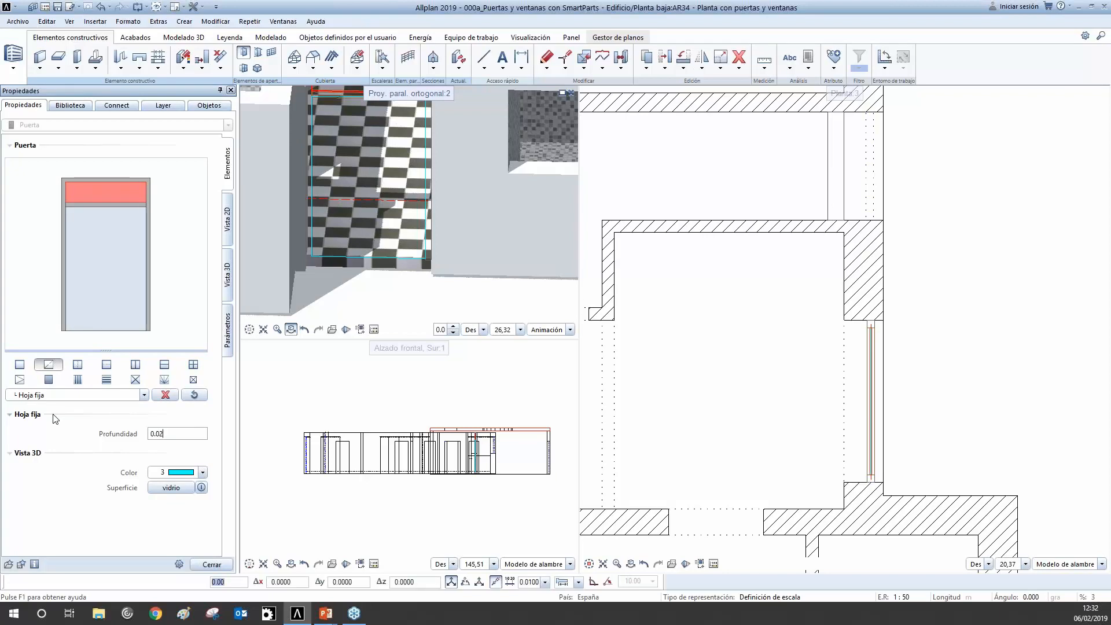
pyautogui.press('Return')
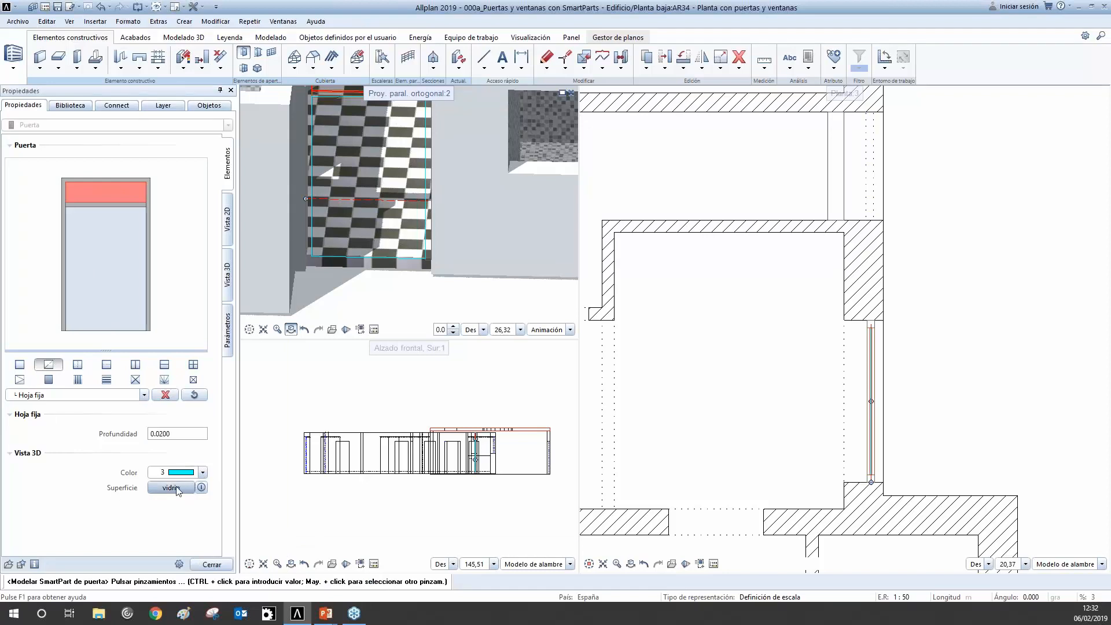
pyautogui.scroll(-2, 422, 221)
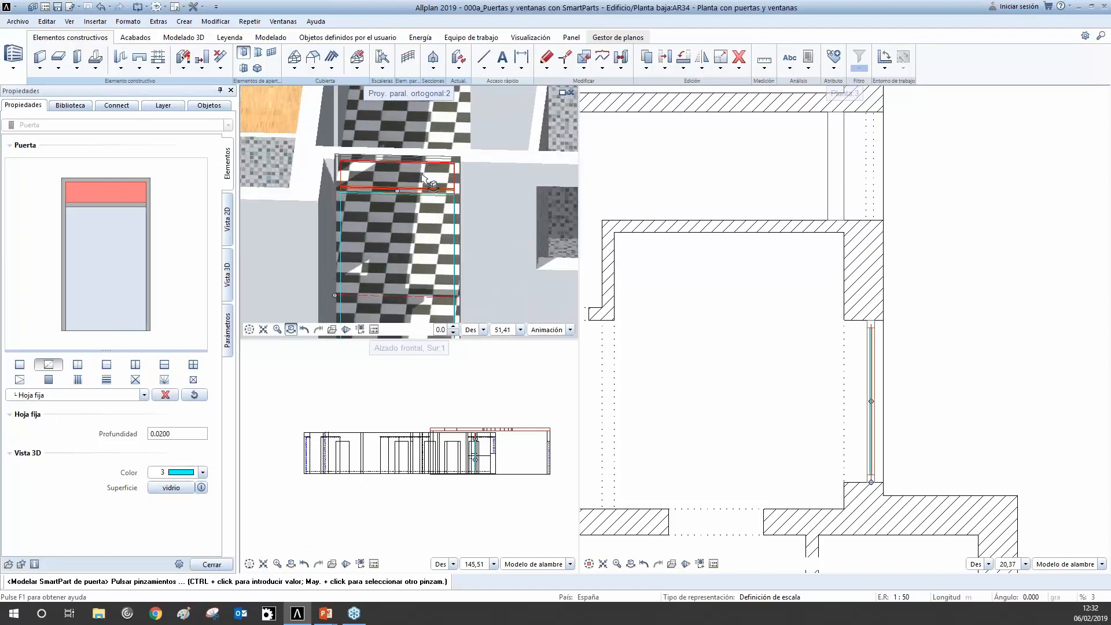
# Divide the field below the transom with a vertical element (Elementos verticales).
pyautogui.click(123, 250)
pyautogui.click(123, 250)
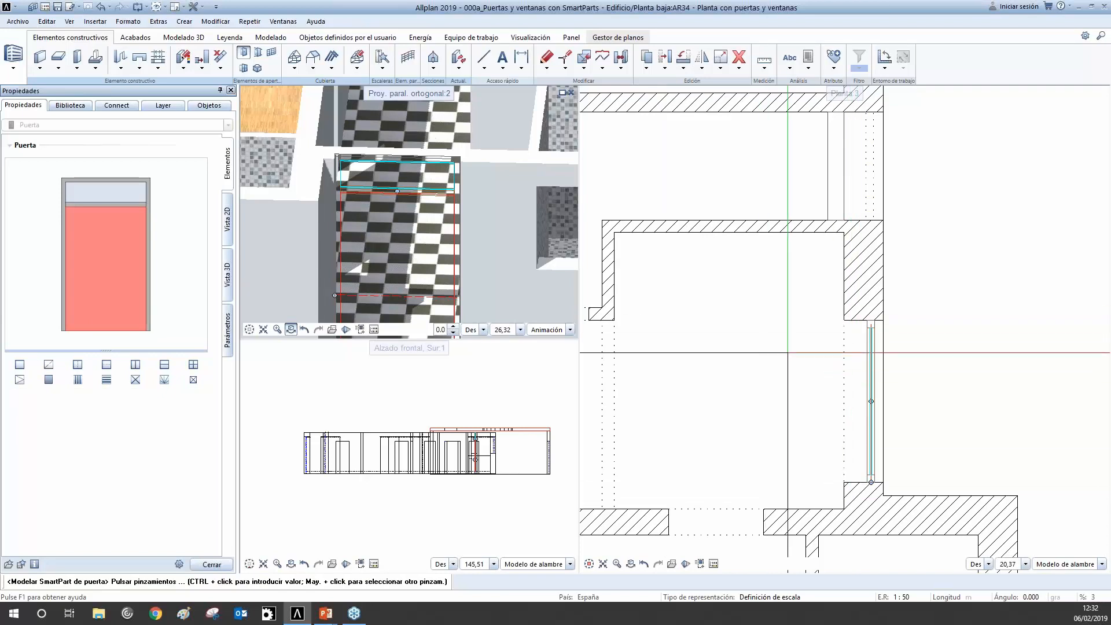
pyautogui.click(135, 366)
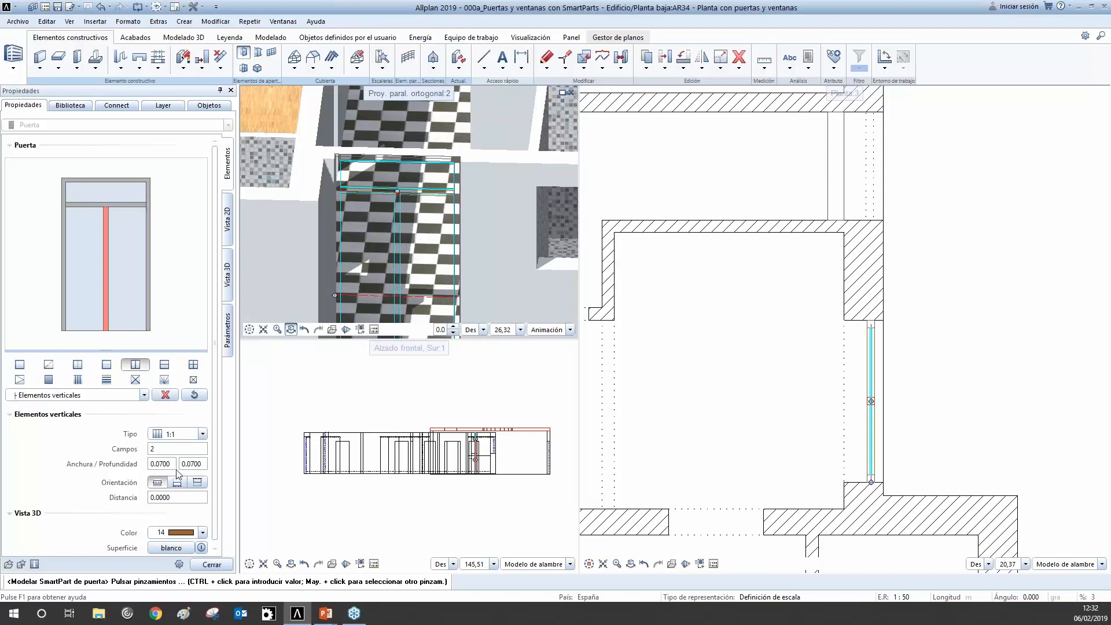
# Set the vertical element's type to Anchura fija a la derecha with a right-hand width of 1.1.
pyautogui.click(202, 434)
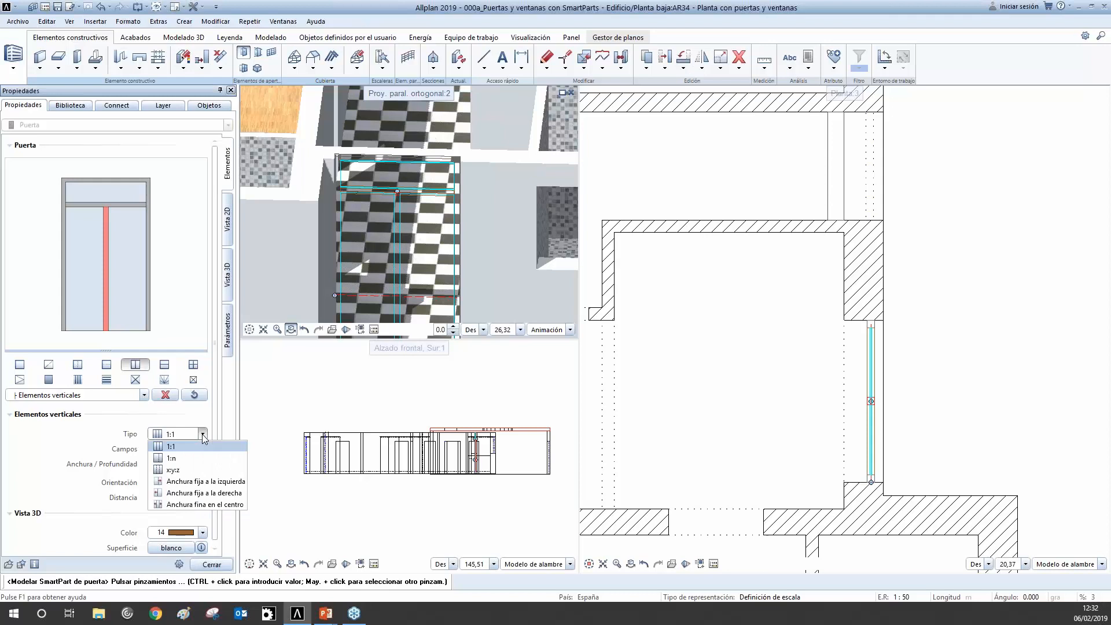
pyautogui.click(201, 493)
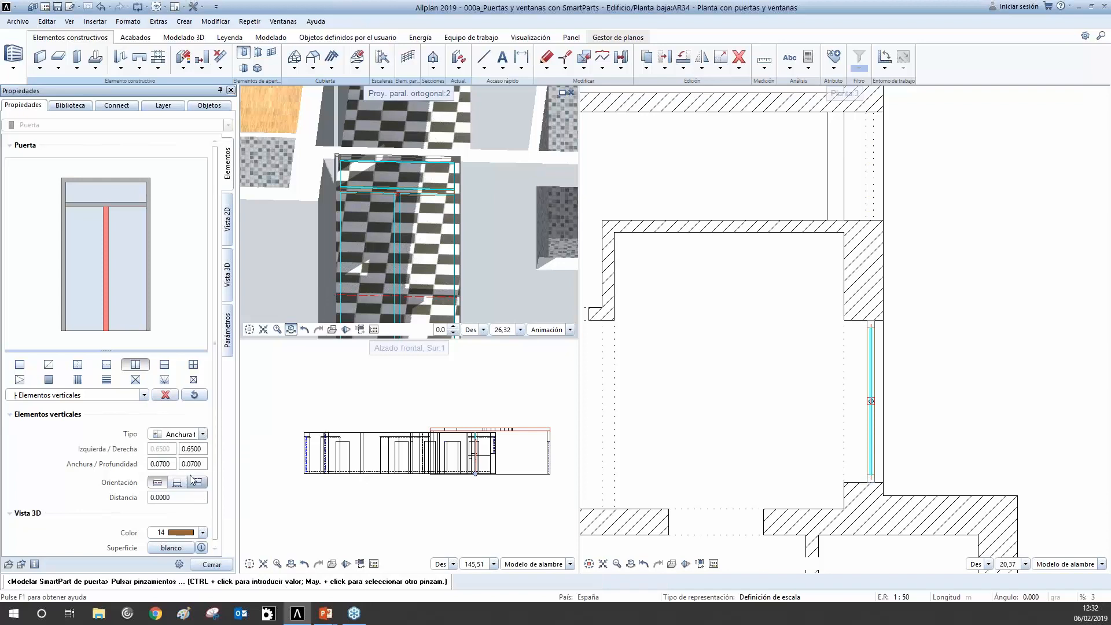
pyautogui.click(171, 450)
pyautogui.click(203, 434)
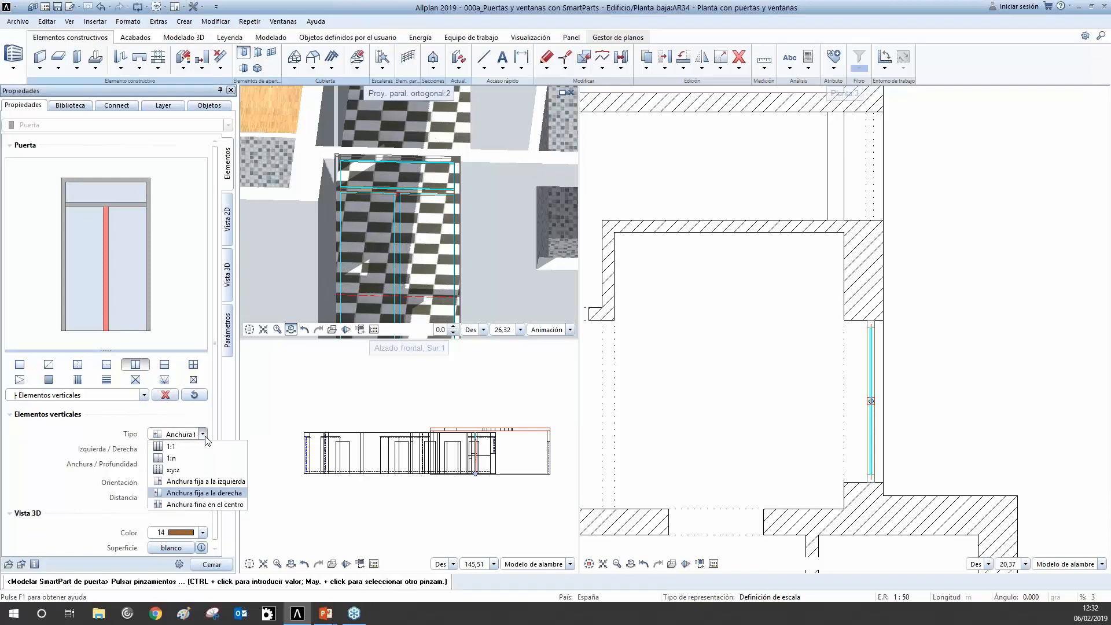
pyautogui.click(220, 497)
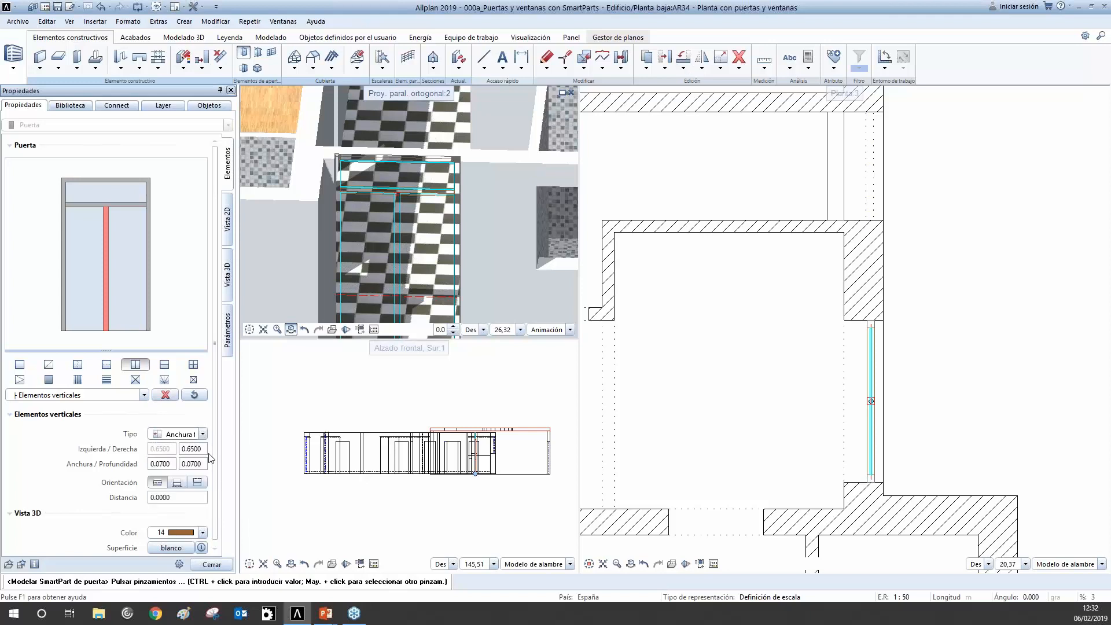
pyautogui.click(192, 448)
pyautogui.write('2.11')
pyautogui.press('Return')
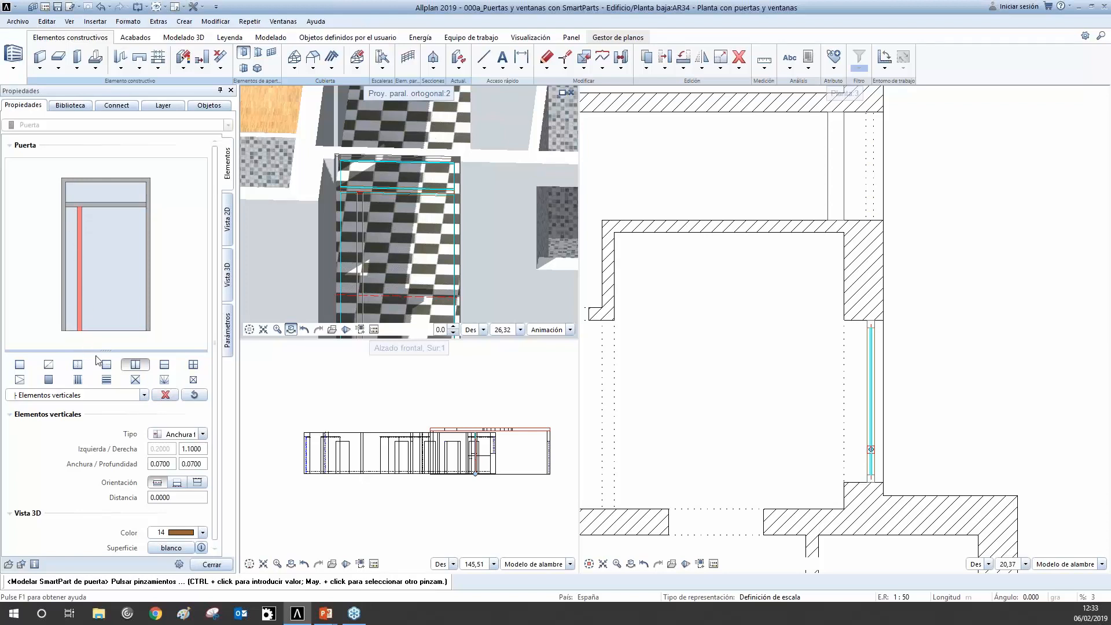
# Fill the narrow field beside the vertical element with a fixed leaf (Hoja fija) and set its depth to 0.2.
pyautogui.click(71, 218)
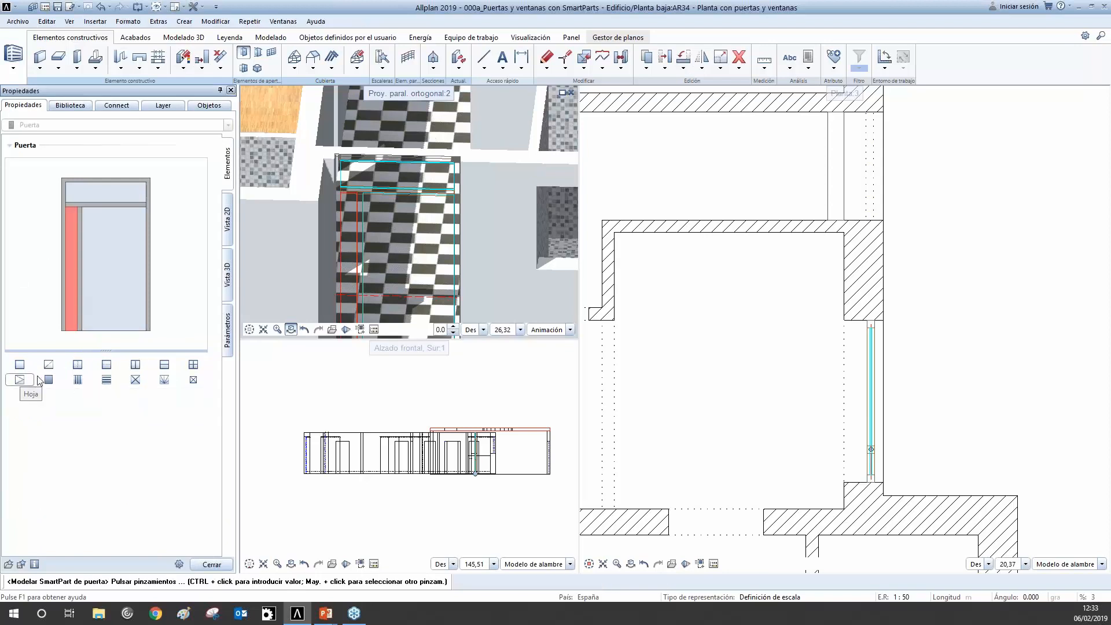
pyautogui.click(53, 365)
pyautogui.click(74, 294)
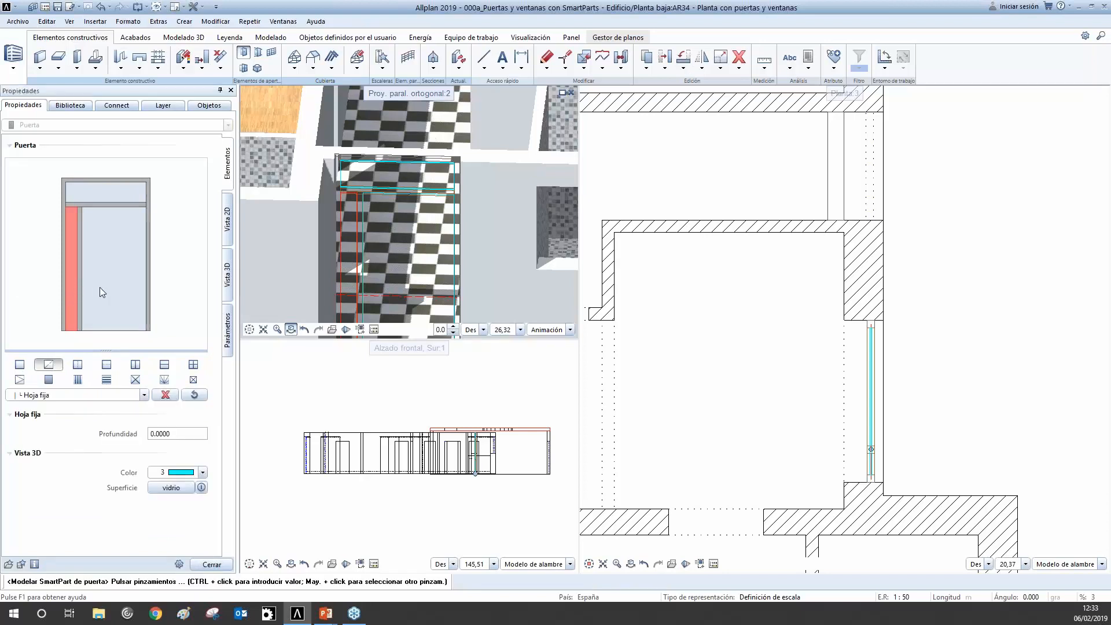
pyautogui.click(179, 434)
pyautogui.write('0.2')
pyautogui.press('Return')
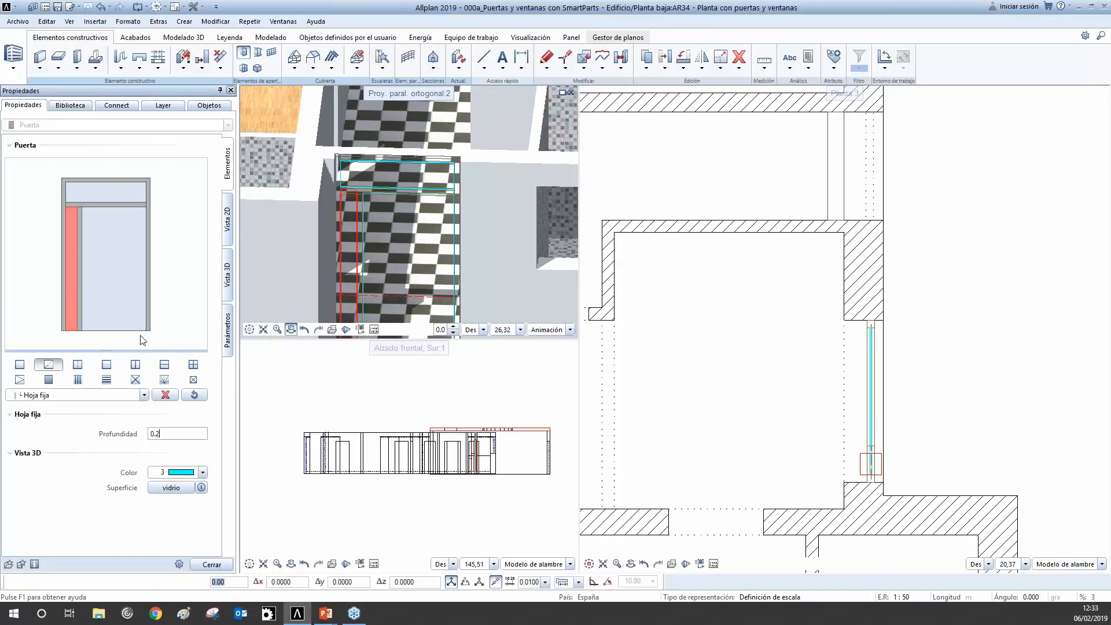
# Fill the wide field beside the vertical element with a swinging leaf (Hoja) of type Giro, with its side set to Derecha.
pyautogui.click(102, 256)
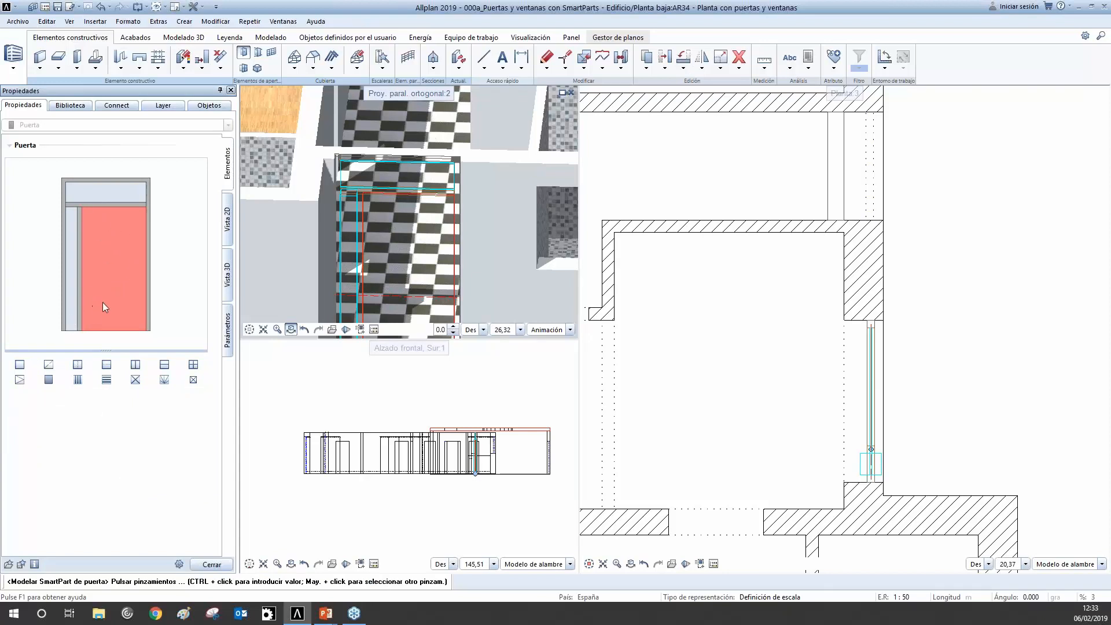
pyautogui.click(20, 380)
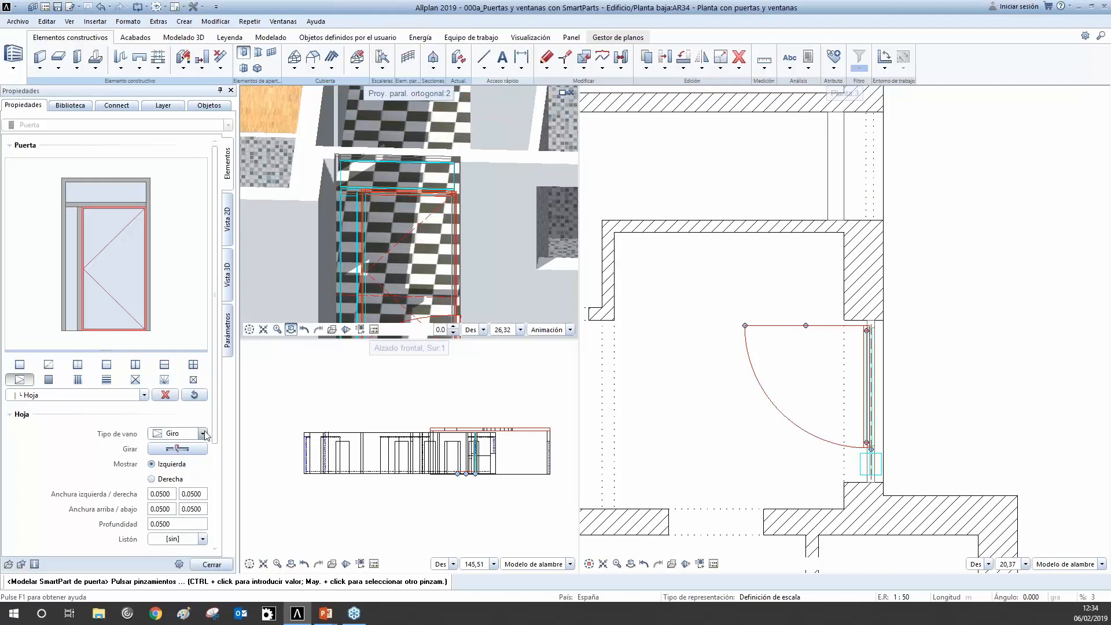
pyautogui.scroll(-3, 215, 401)
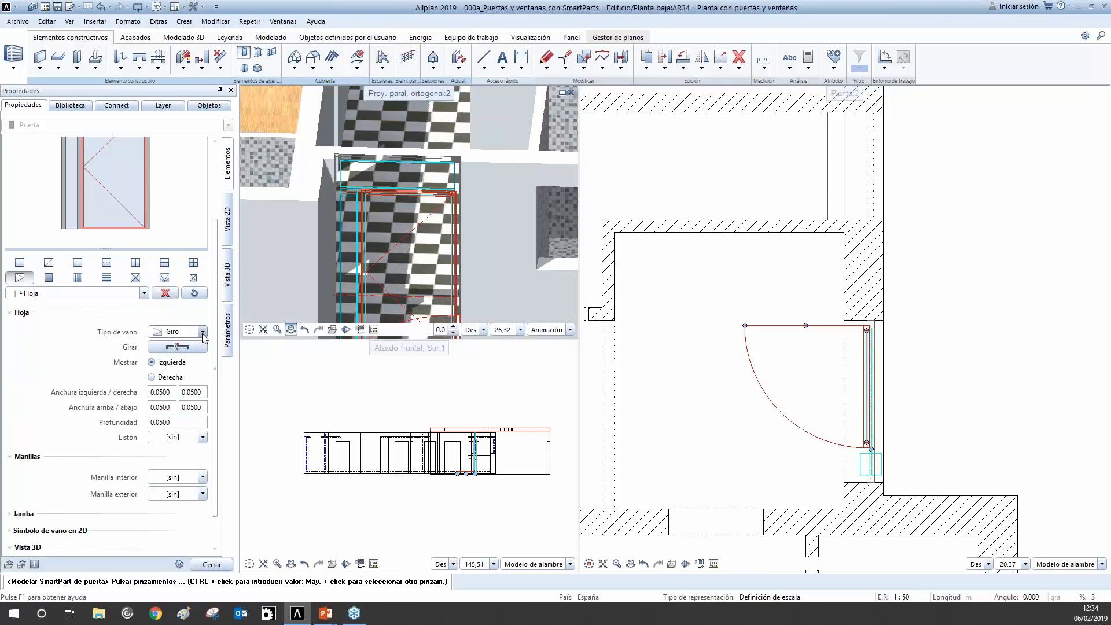
pyautogui.click(177, 346)
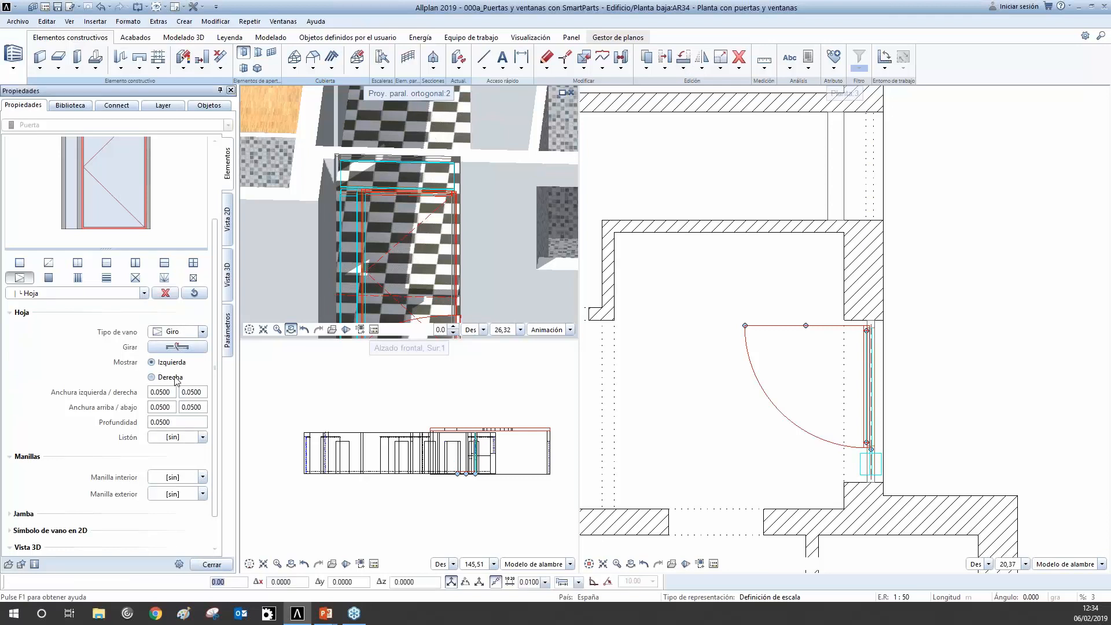
pyautogui.click(202, 332)
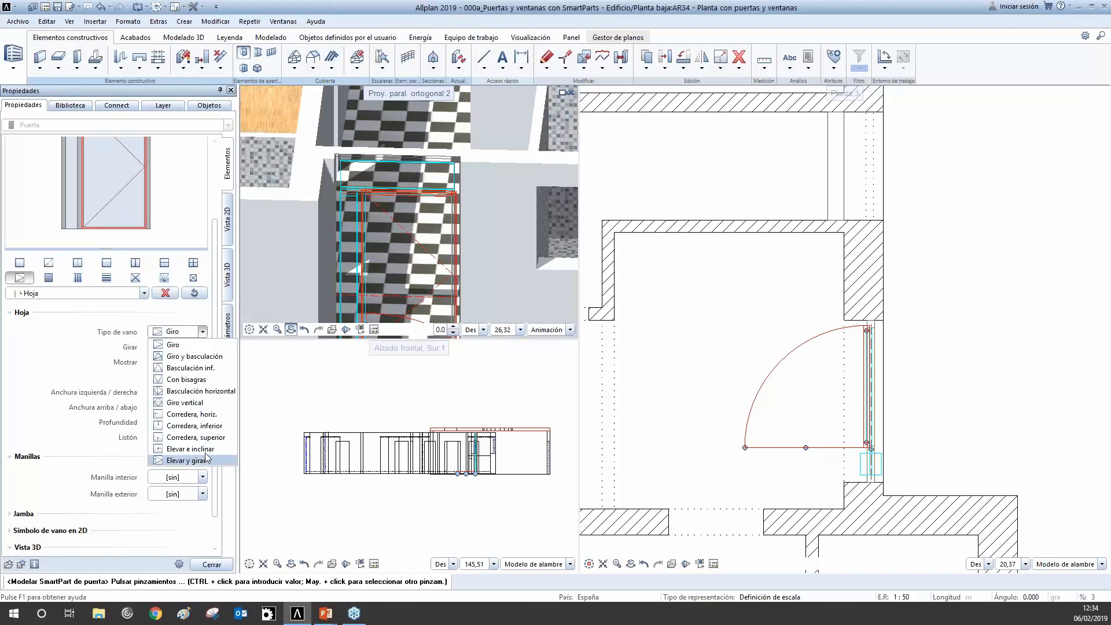
pyautogui.click(81, 344)
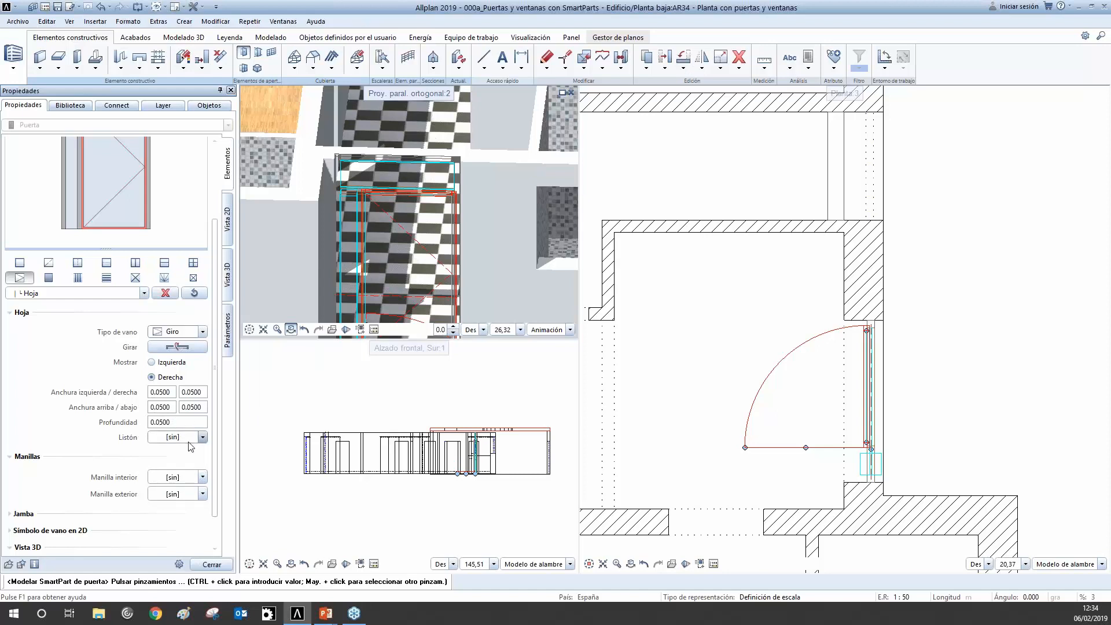
# Add an interior handle of type Manilla to the swinging leaf at a distance of 1.1 from the bottom.
pyautogui.click(203, 478)
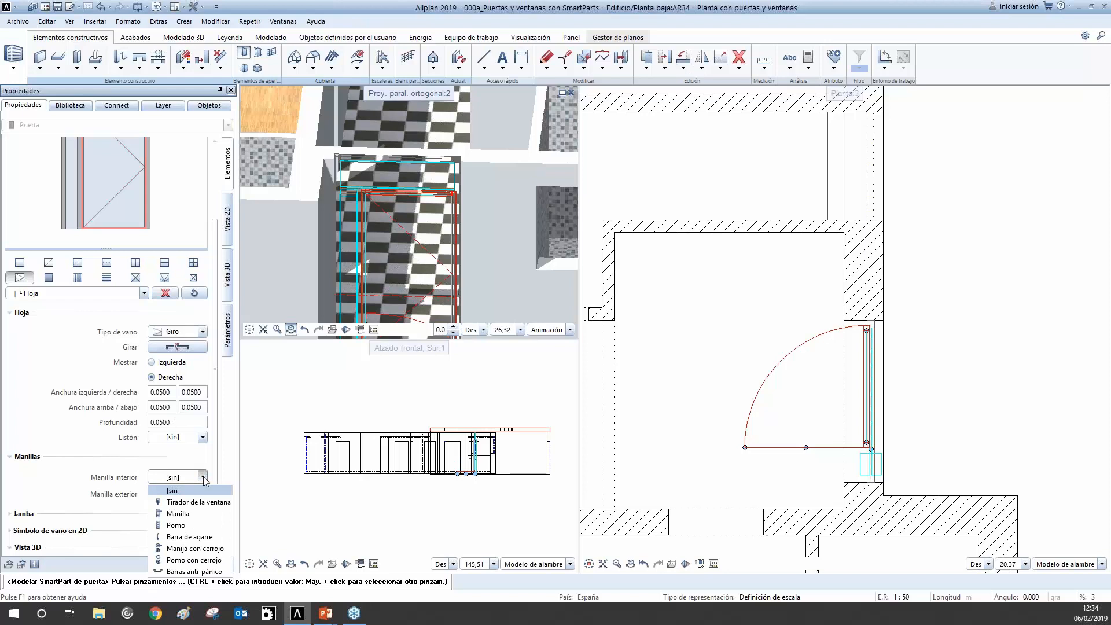
pyautogui.click(216, 515)
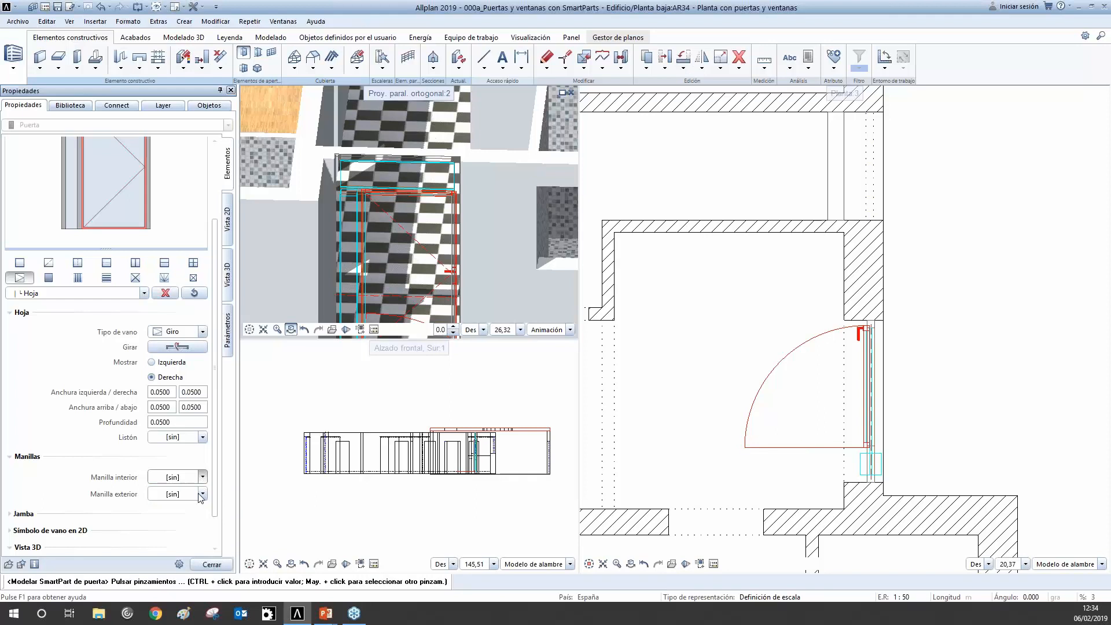
pyautogui.click(168, 493)
pyautogui.write('1')
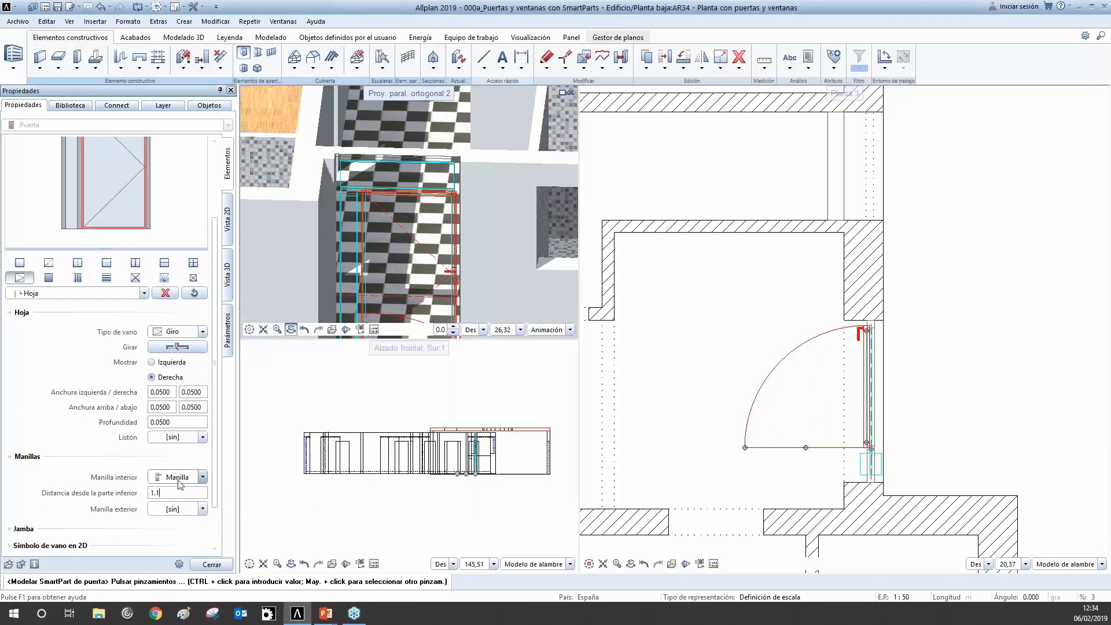
pyautogui.write(',1')
pyautogui.press('Return')
# Add a Barra de agarre as the exterior handle, 0.5 from the bottom and 0.9 long.
pyautogui.scroll(-1, 202, 492)
pyautogui.click(203, 455)
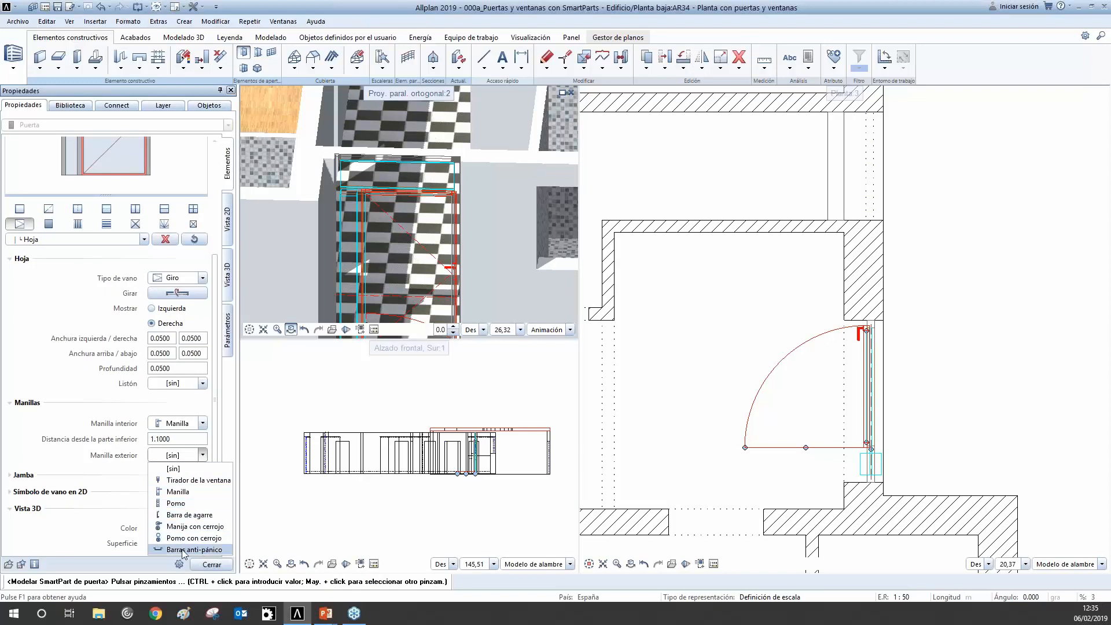
pyautogui.click(206, 515)
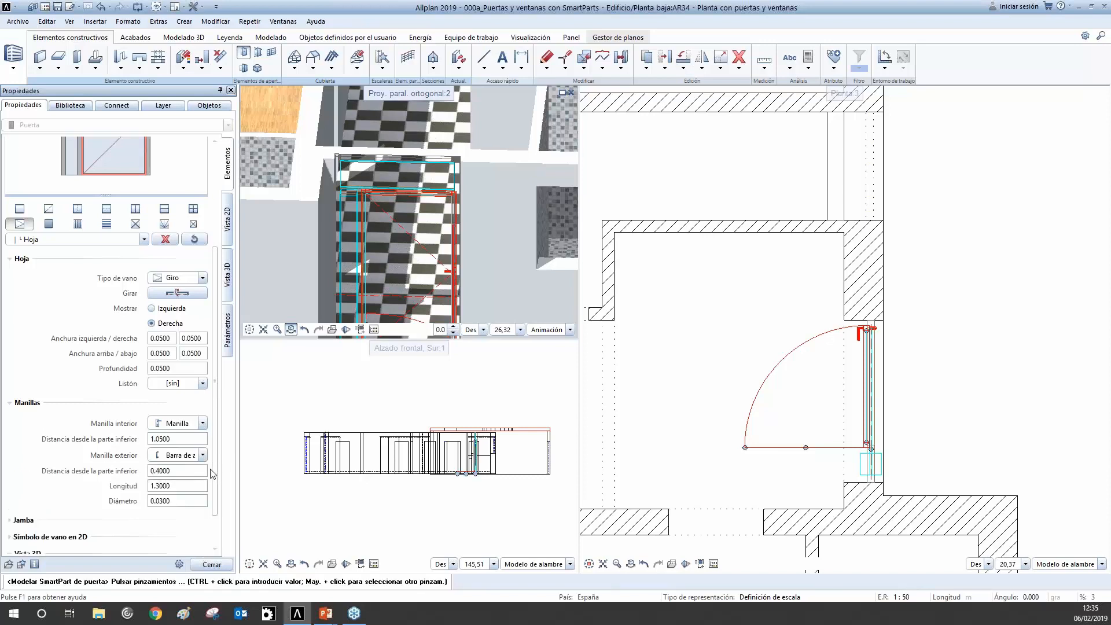
pyautogui.click(178, 470)
pyautogui.write('0.5')
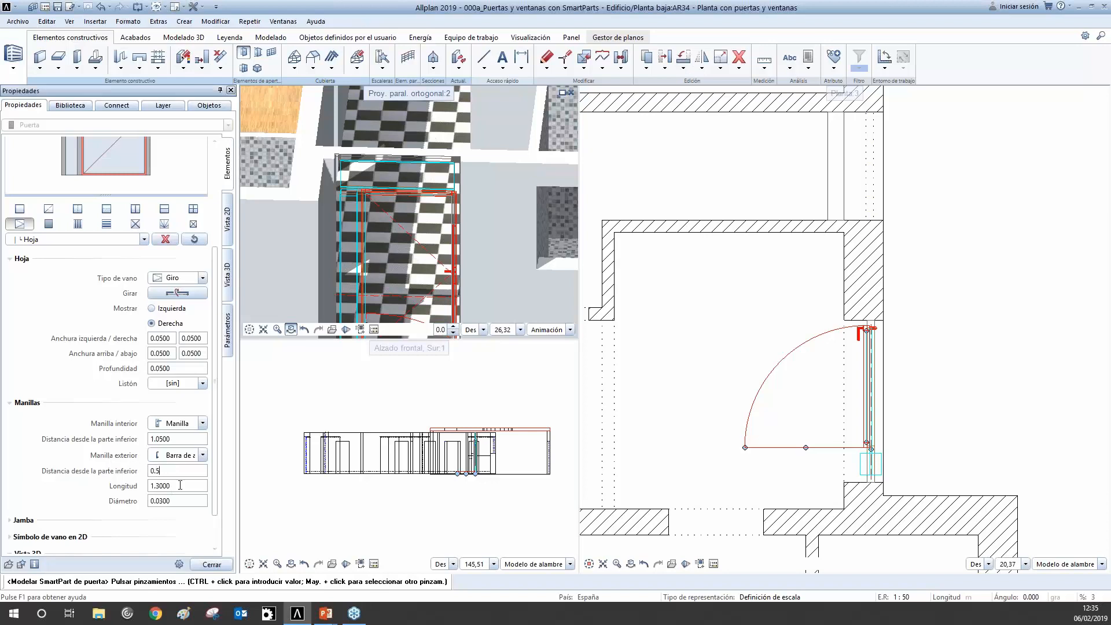
pyautogui.press('Return')
pyautogui.click(181, 485)
pyautogui.write('0.9')
pyautogui.press('Return')
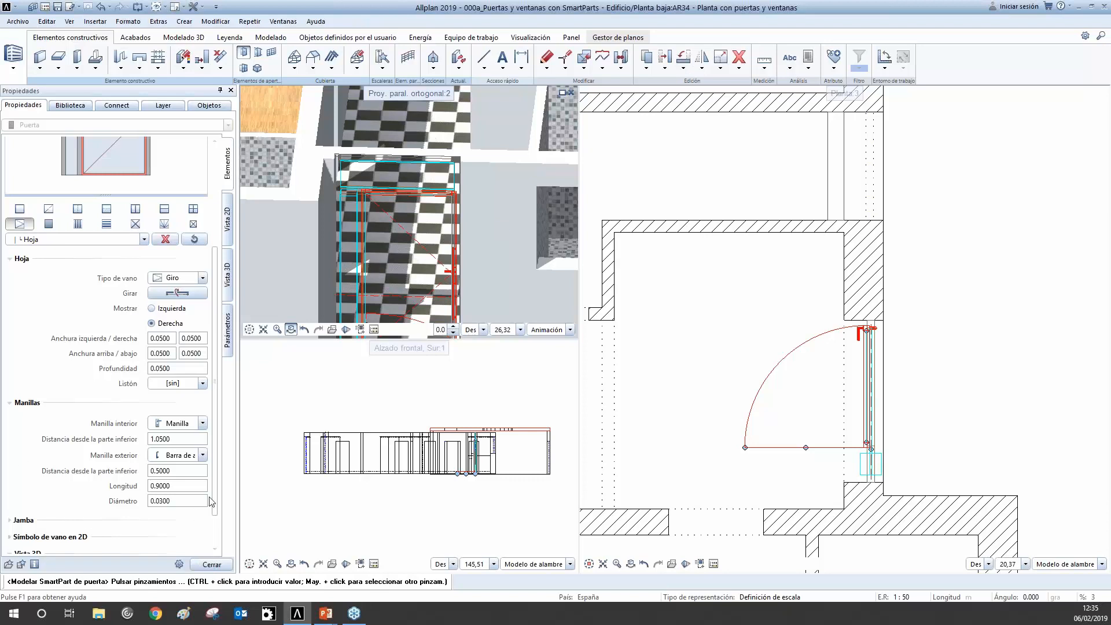
# Try the leaf's 2D opening symbol at 0 and 45 percent and restore it to 100 percent.
pyautogui.scroll(-1, 215, 506)
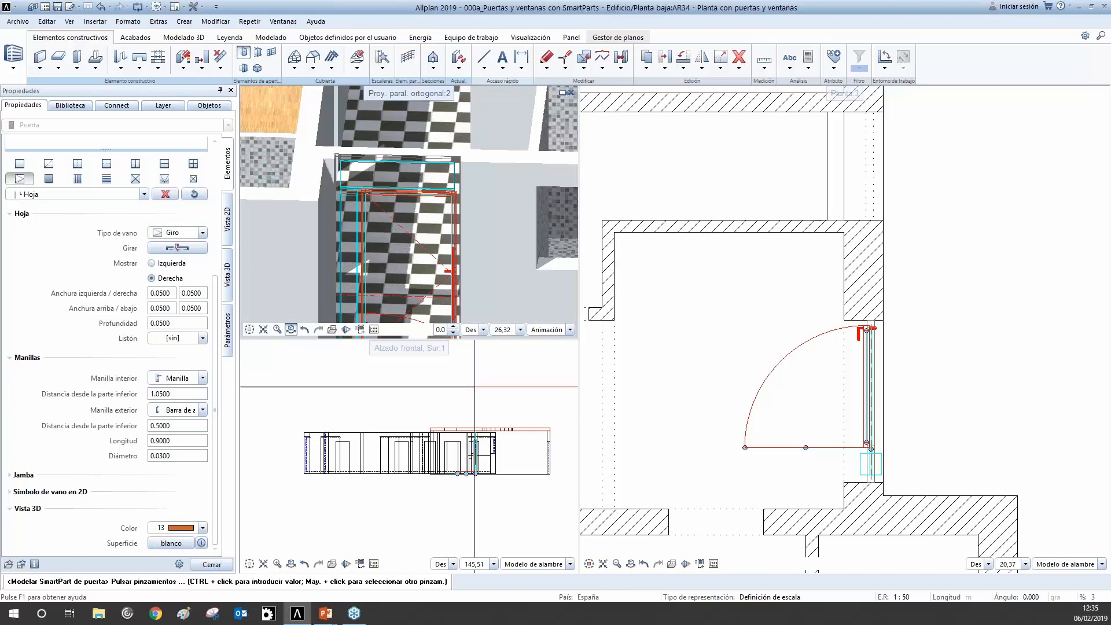
pyautogui.click(10, 493)
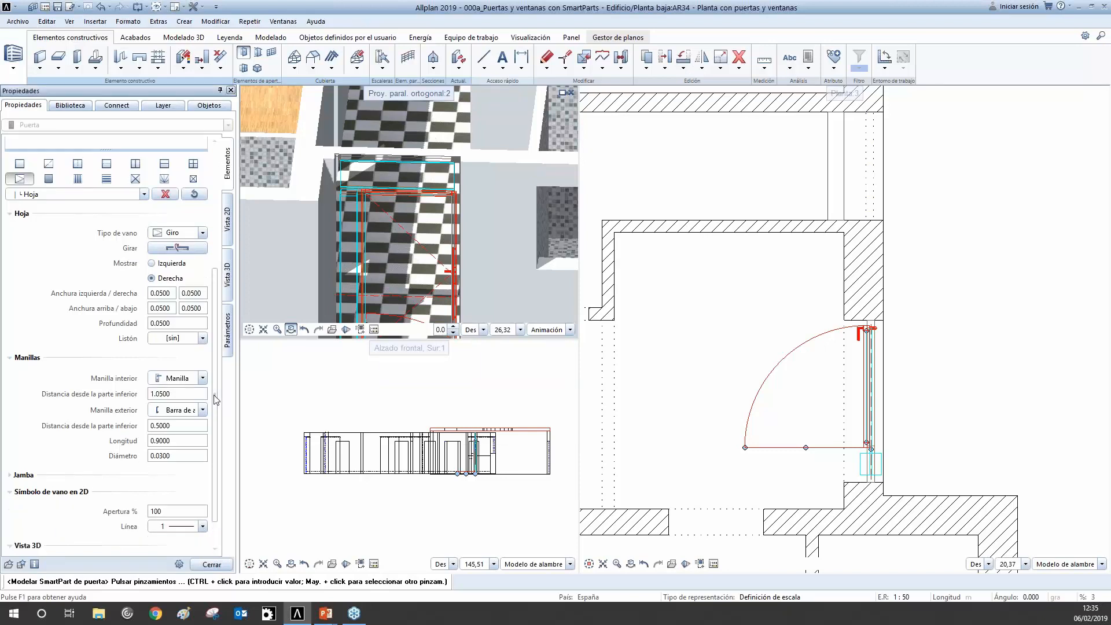
pyautogui.scroll(-1, 217, 402)
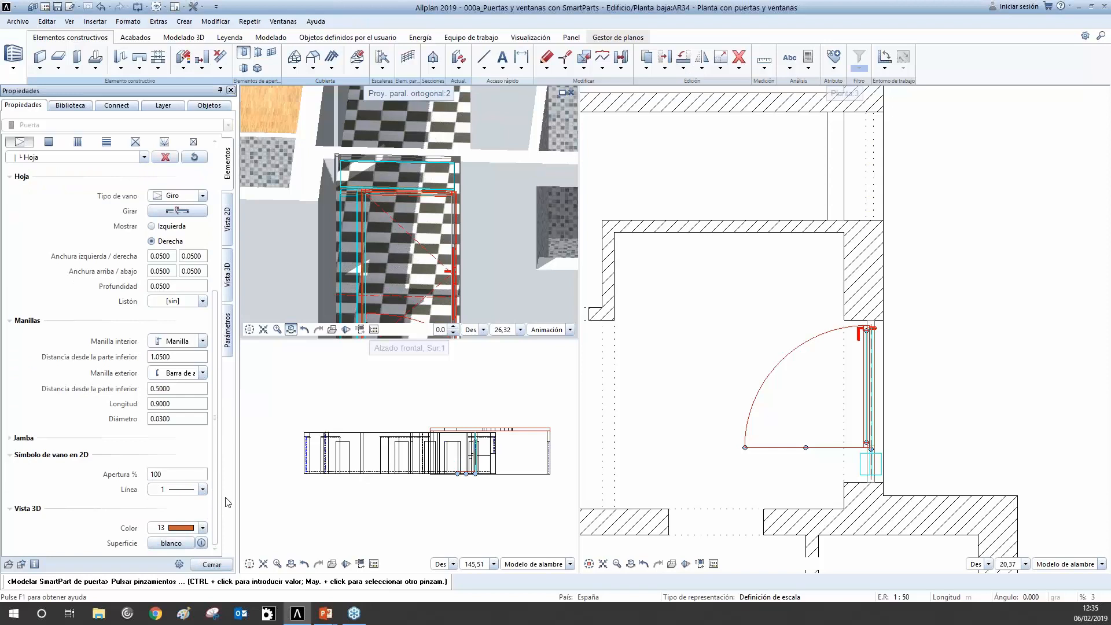
pyautogui.click(184, 472)
pyautogui.write('0')
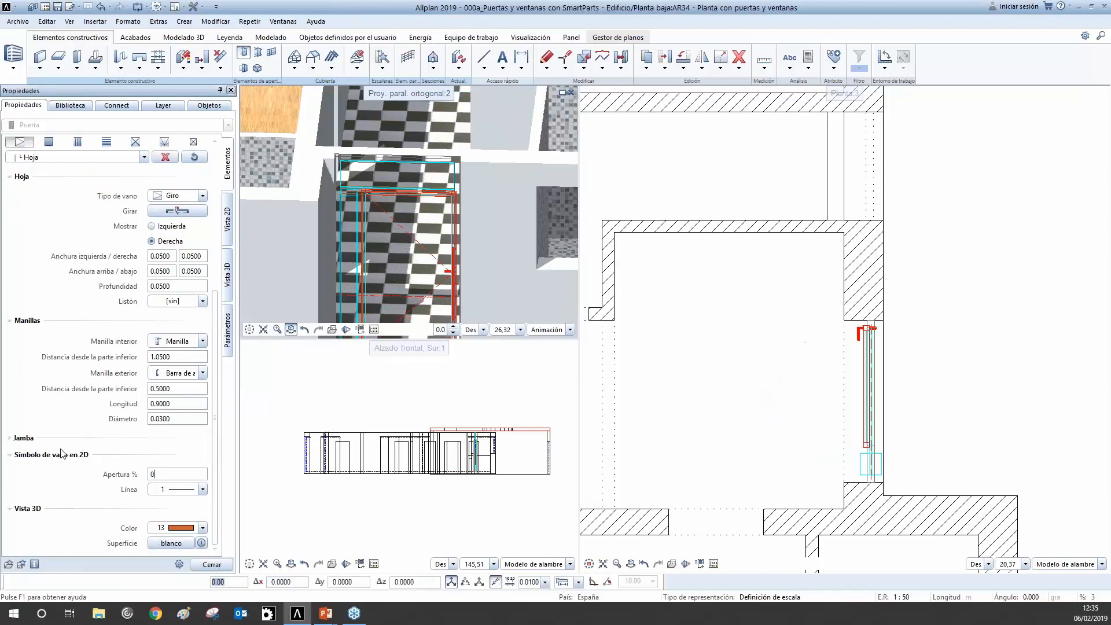
pyautogui.click(164, 473)
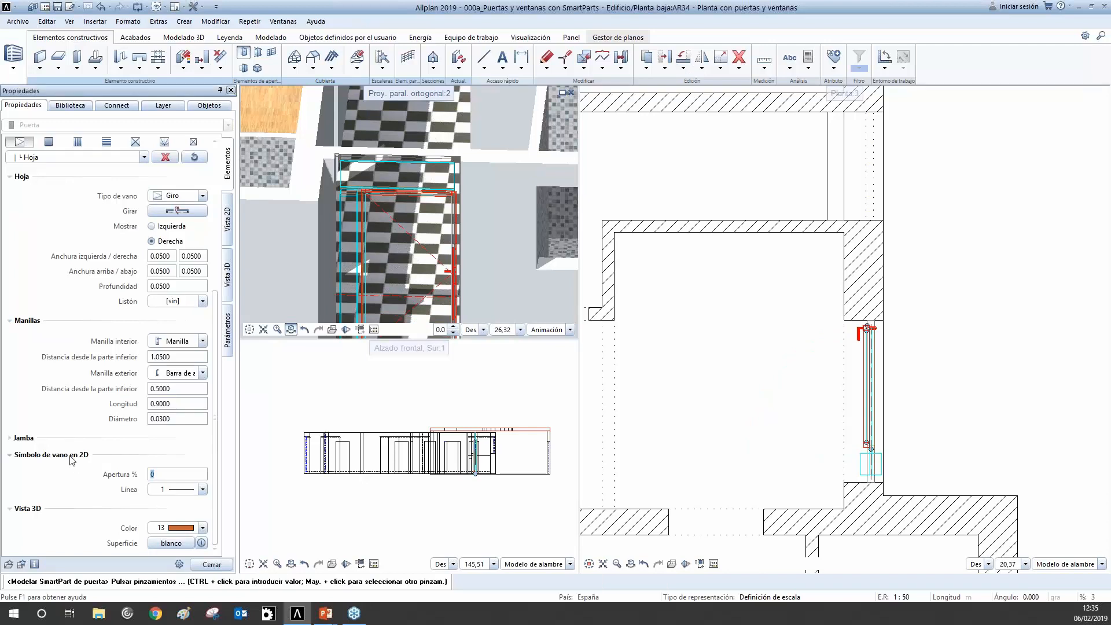
pyautogui.write('45')
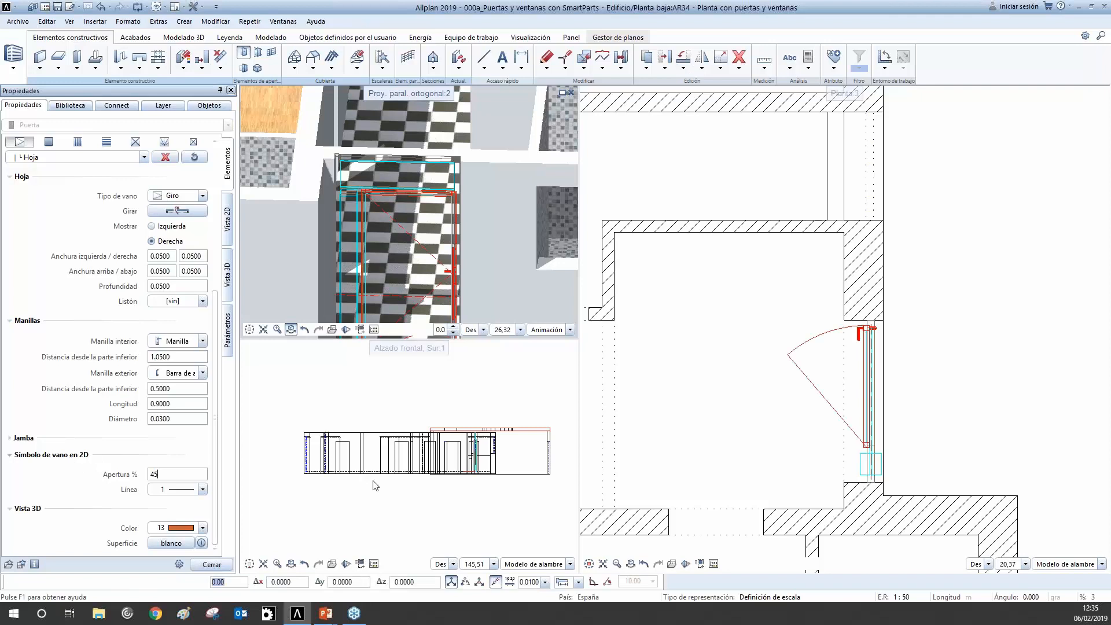
pyautogui.press('Return')
pyautogui.write('1')
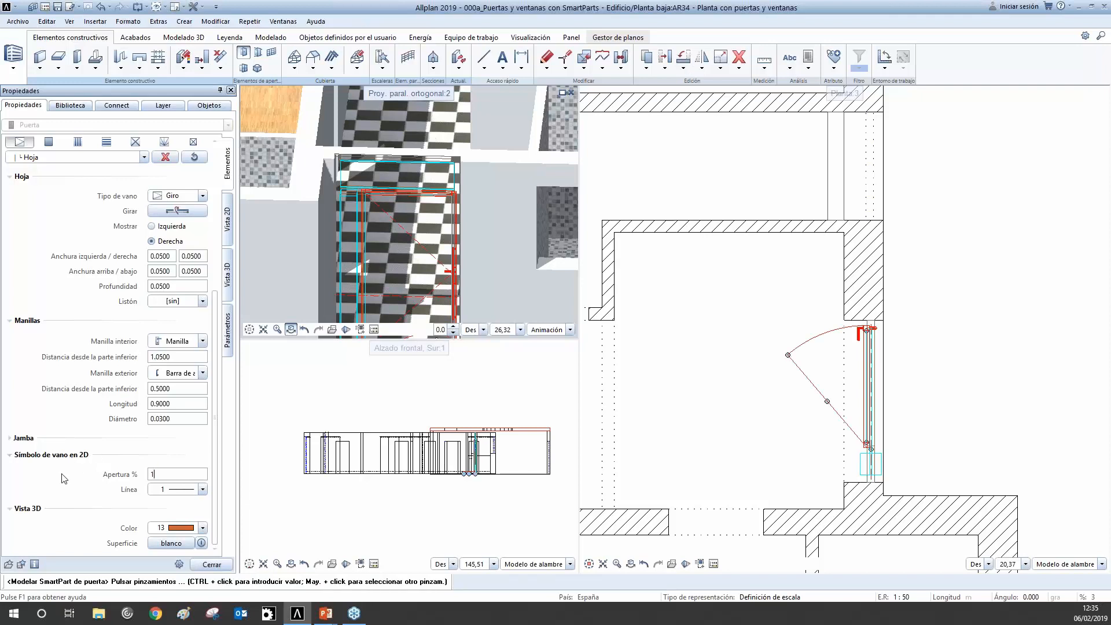
pyautogui.write('00')
pyautogui.press('Return')
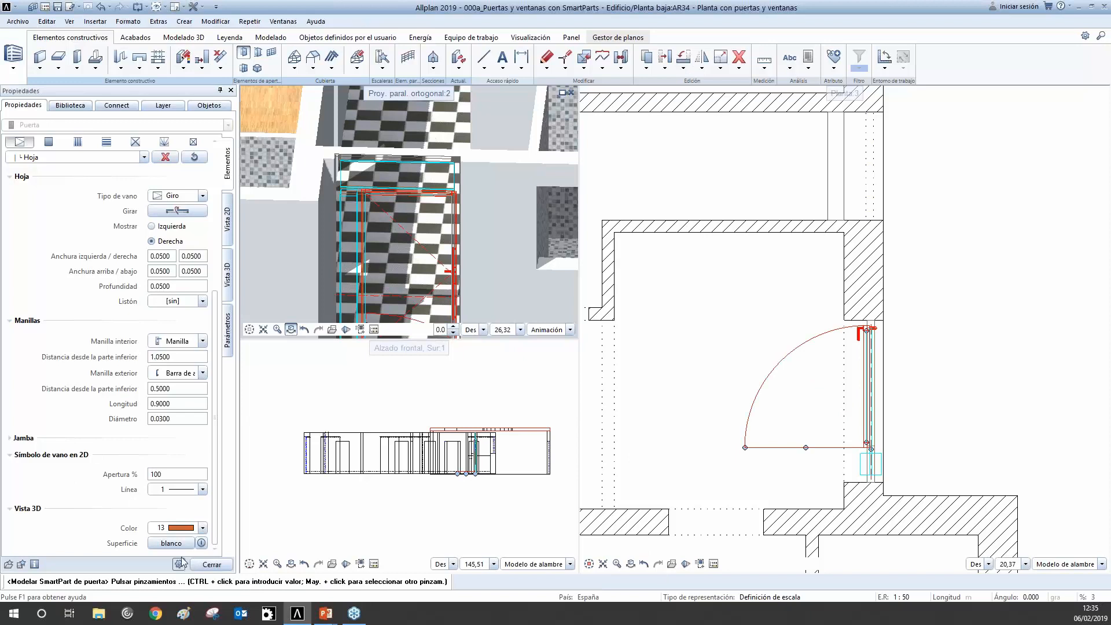
# Set the swinging leaf's 3D colour to 20 and turn on hatching (Rayado) 391 for the door's 2D surface representation.
pyautogui.click(203, 528)
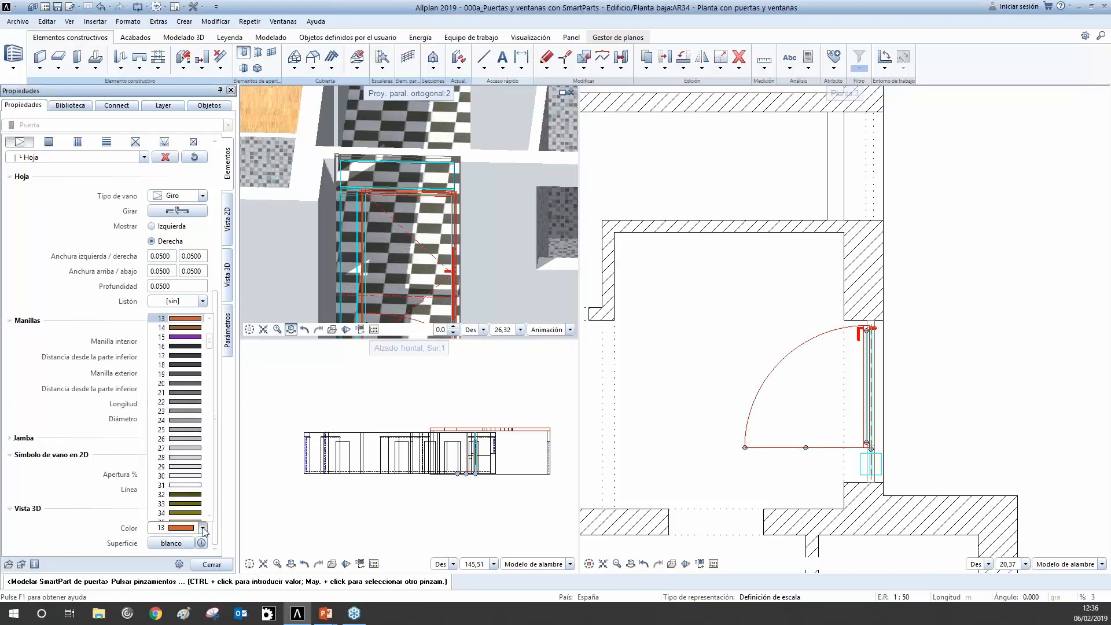
pyautogui.click(196, 373)
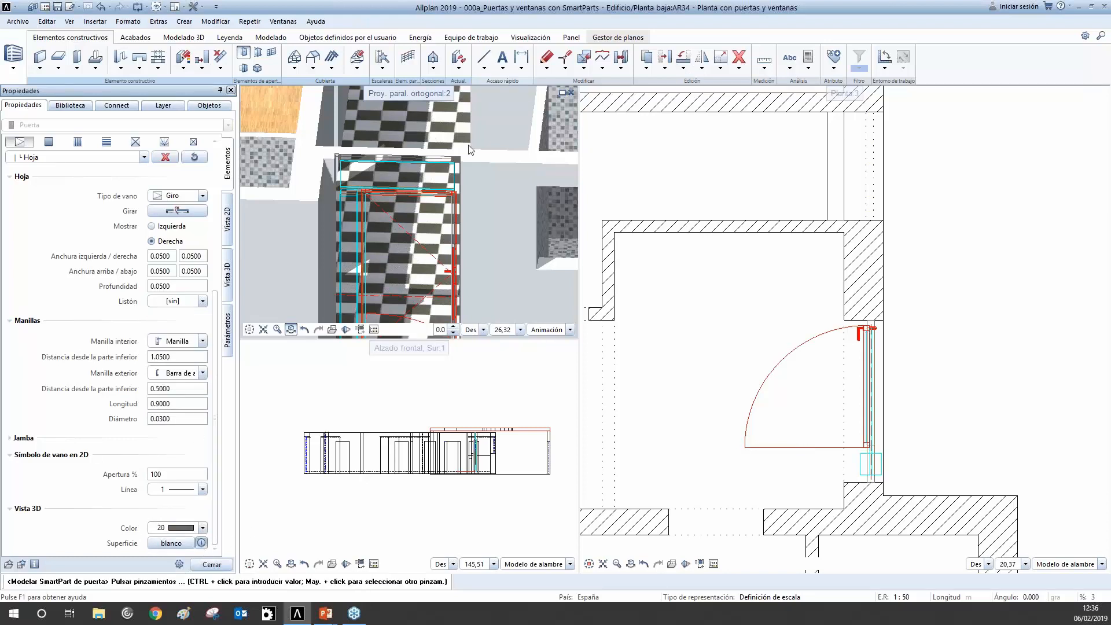
pyautogui.click(227, 218)
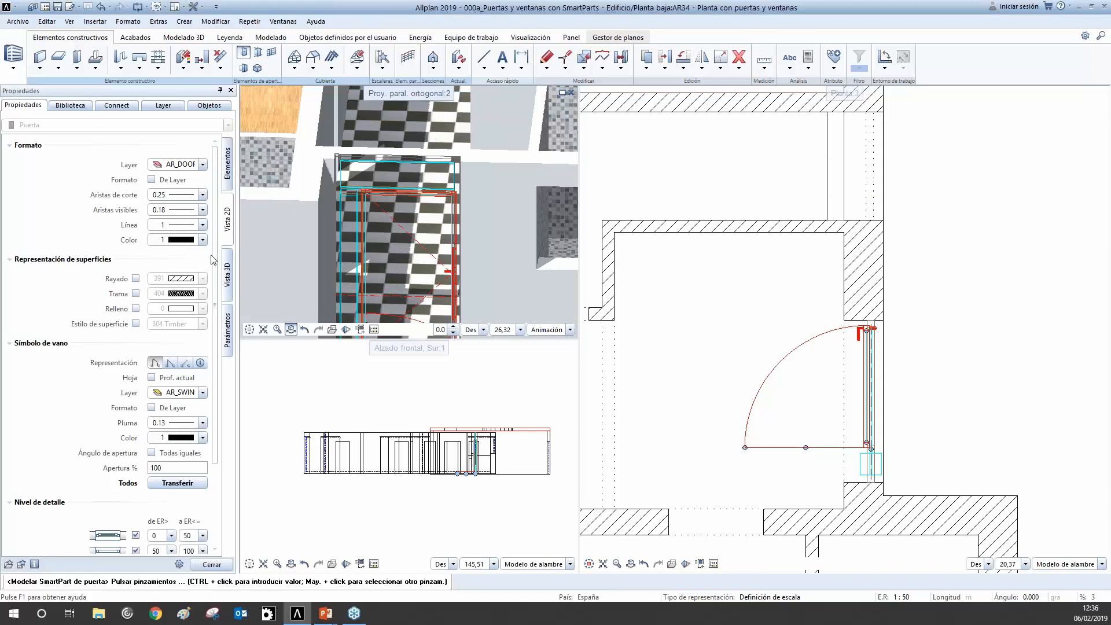
pyautogui.click(136, 279)
pyautogui.click(136, 279)
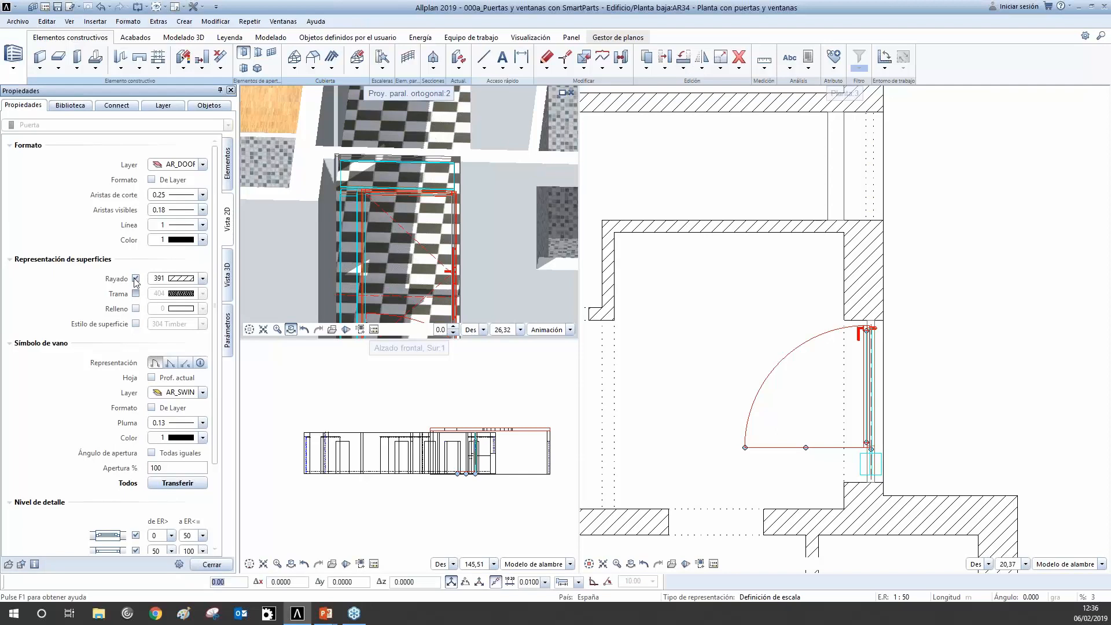
pyautogui.click(135, 293)
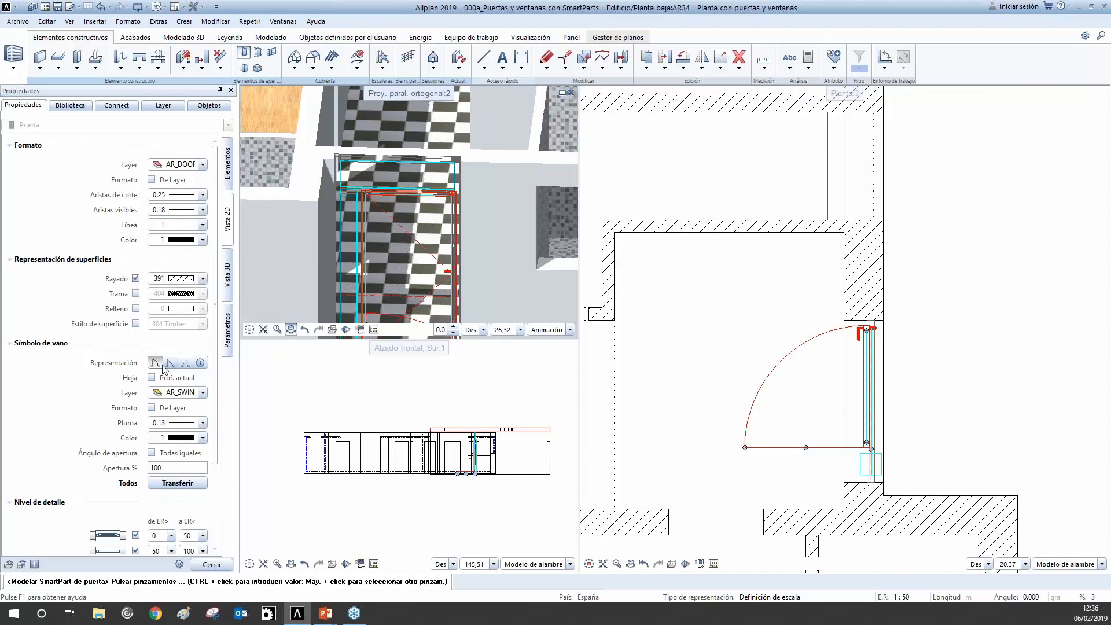
# Try the straight-line, leaf-only and no-symbol representations of the door's 2D opening symbol and restore the arc.
pyautogui.click(172, 366)
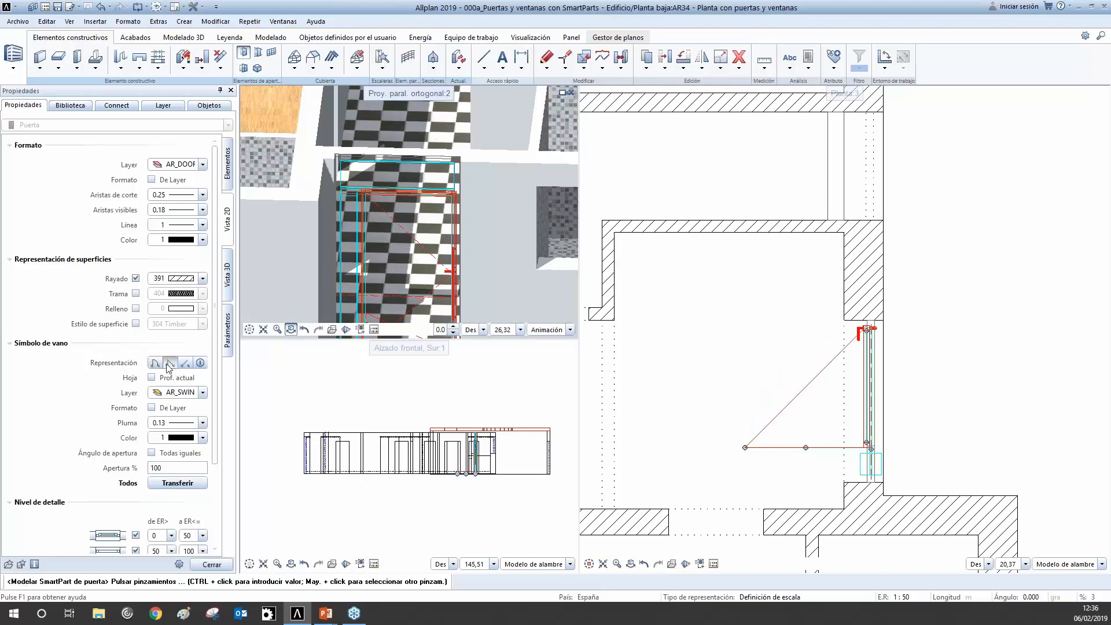
pyautogui.click(185, 363)
pyautogui.click(201, 363)
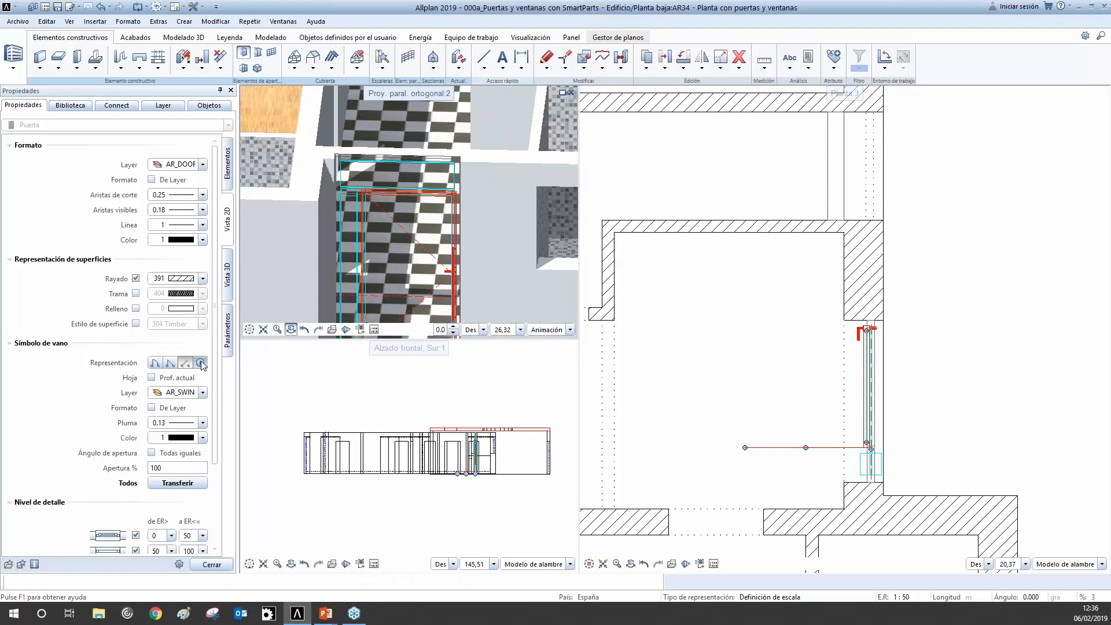
pyautogui.click(154, 363)
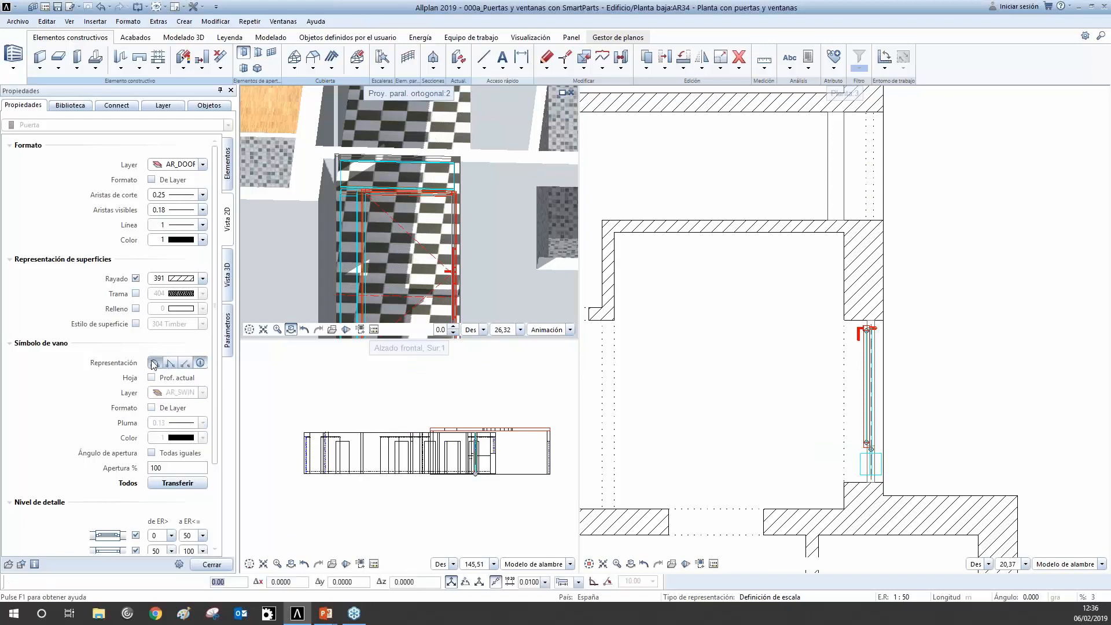
pyautogui.click(171, 468)
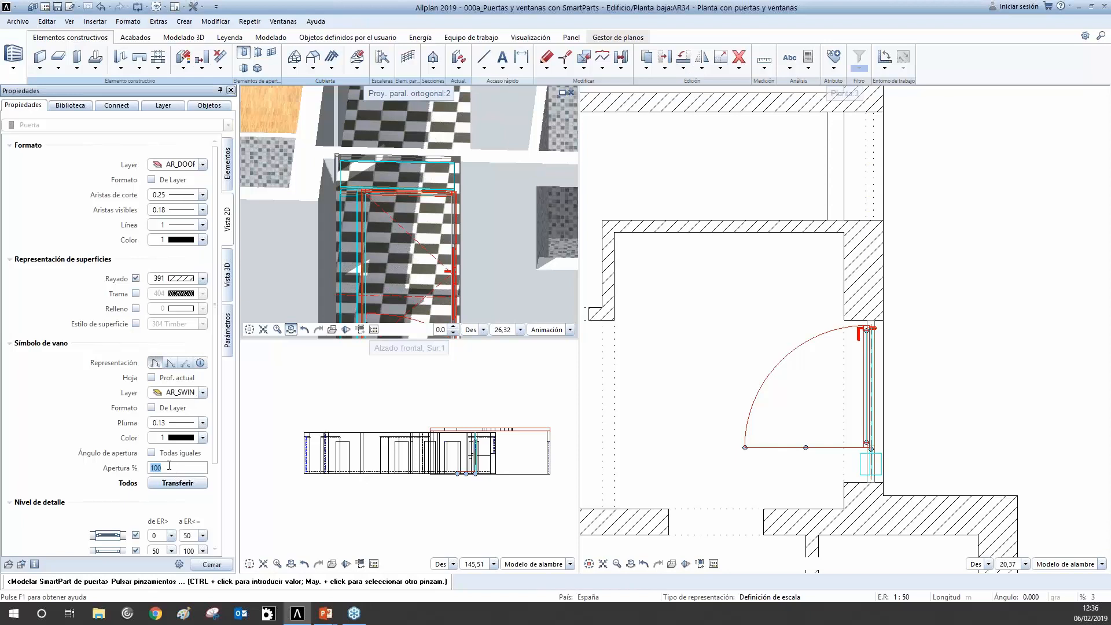
# Try an upper scale limit of 100 for the first detail level and leaf position Abierta, restoring 50 and Cerrada.
pyautogui.moveTo(215, 428); pyautogui.dragTo(218, 527)
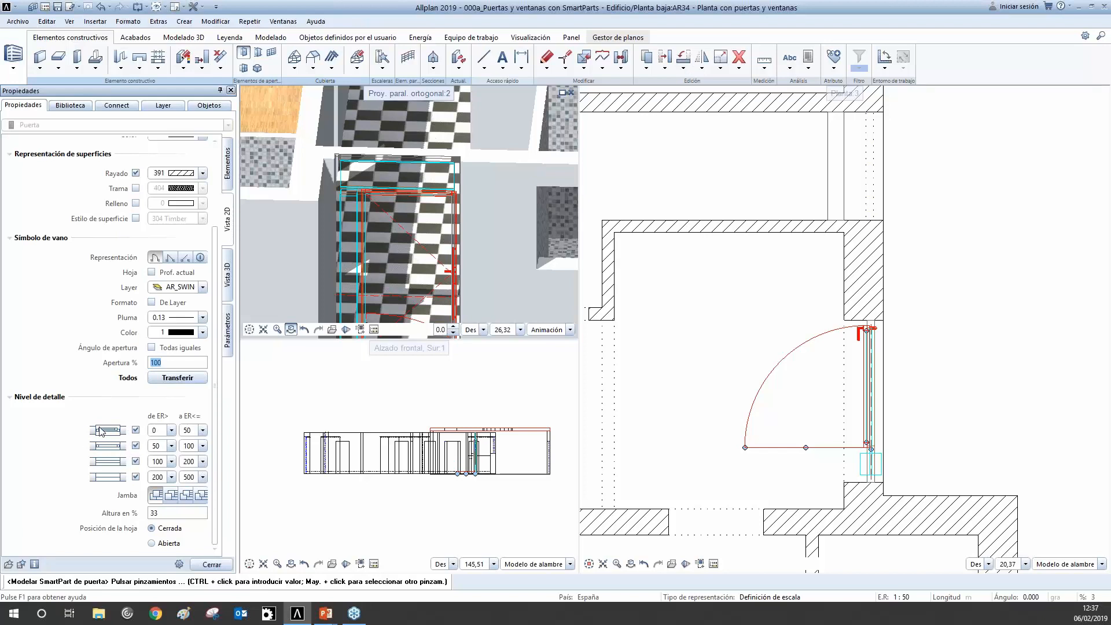
pyautogui.click(202, 430)
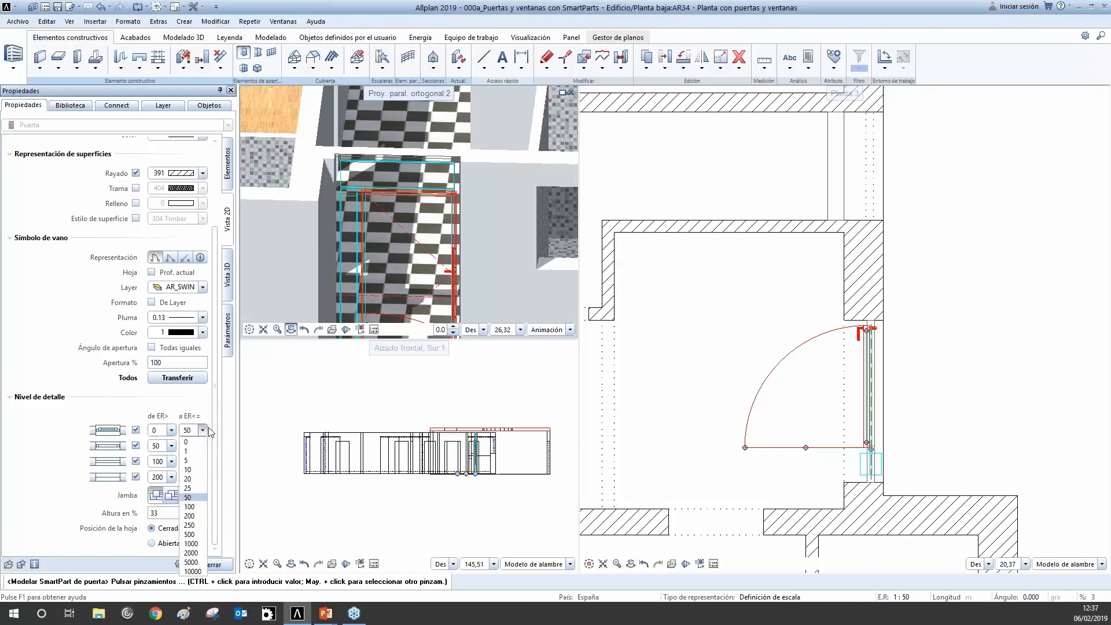
pyautogui.click(205, 498)
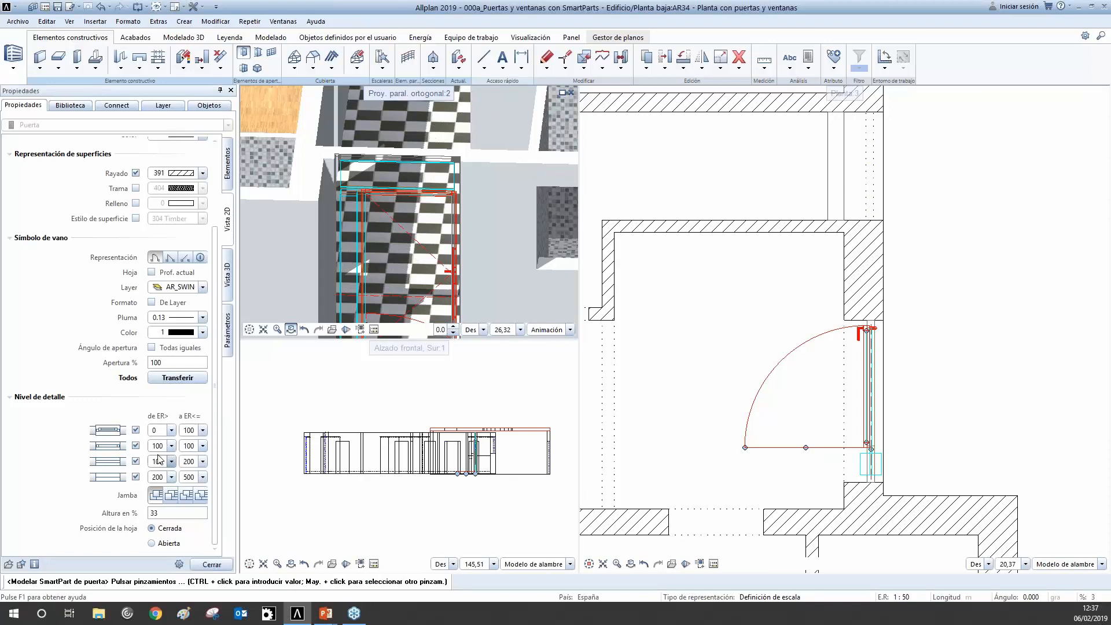
pyautogui.click(202, 430)
pyautogui.click(190, 506)
pyautogui.click(161, 539)
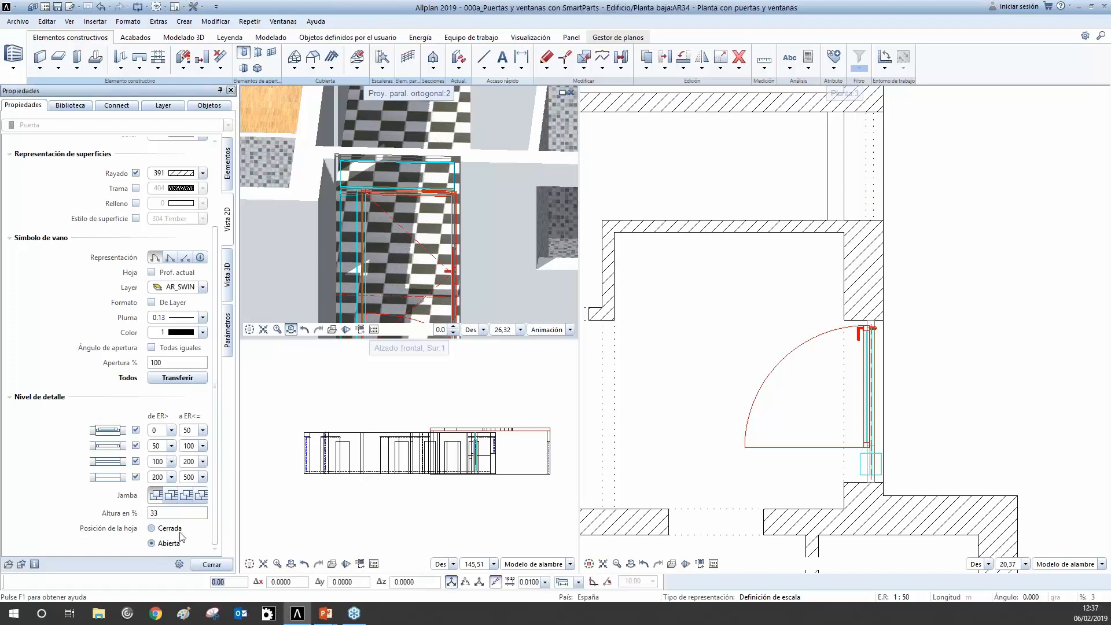
pyautogui.click(157, 528)
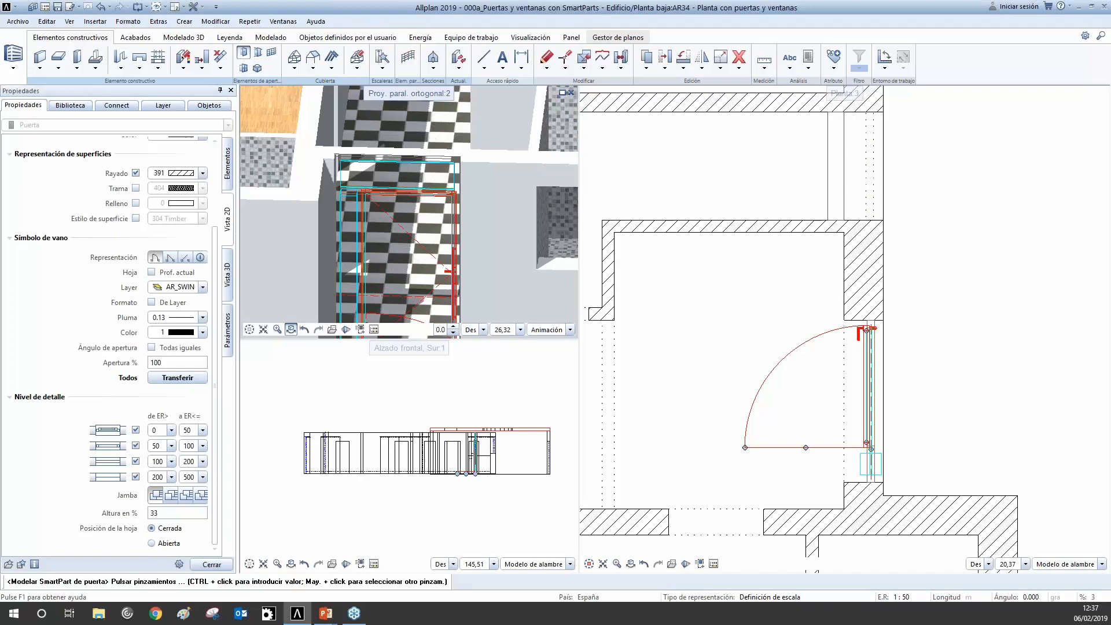
# Examine the leaf and handle settings, then the door's 3D view settings, including the colours and surfaces of each component.
pyautogui.click(230, 155)
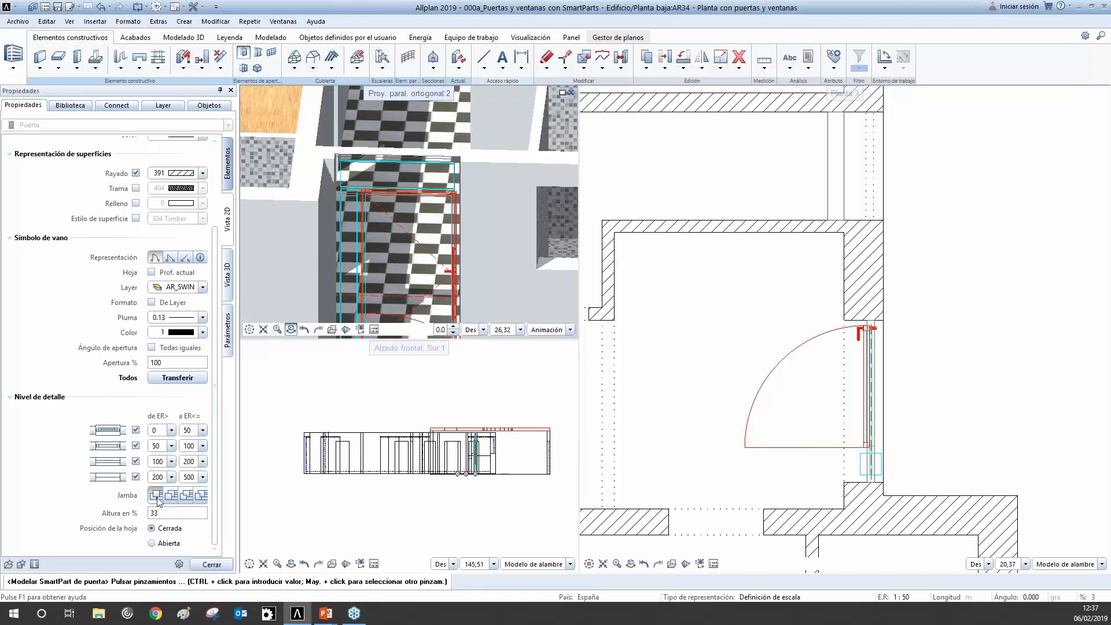
pyautogui.scroll(-5, 225, 405)
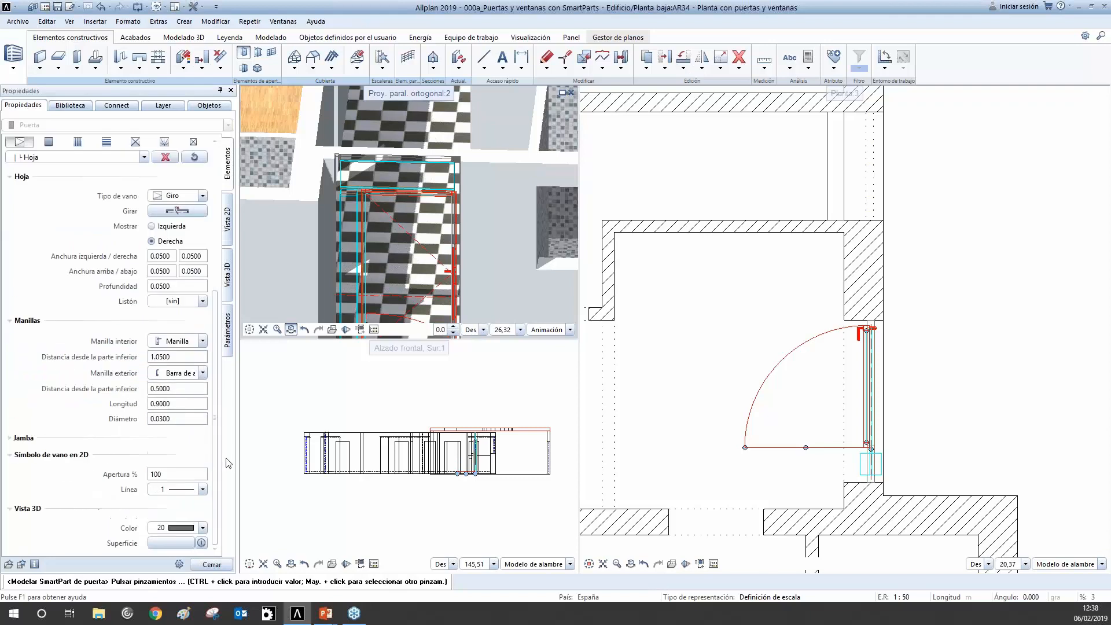
pyautogui.click(228, 275)
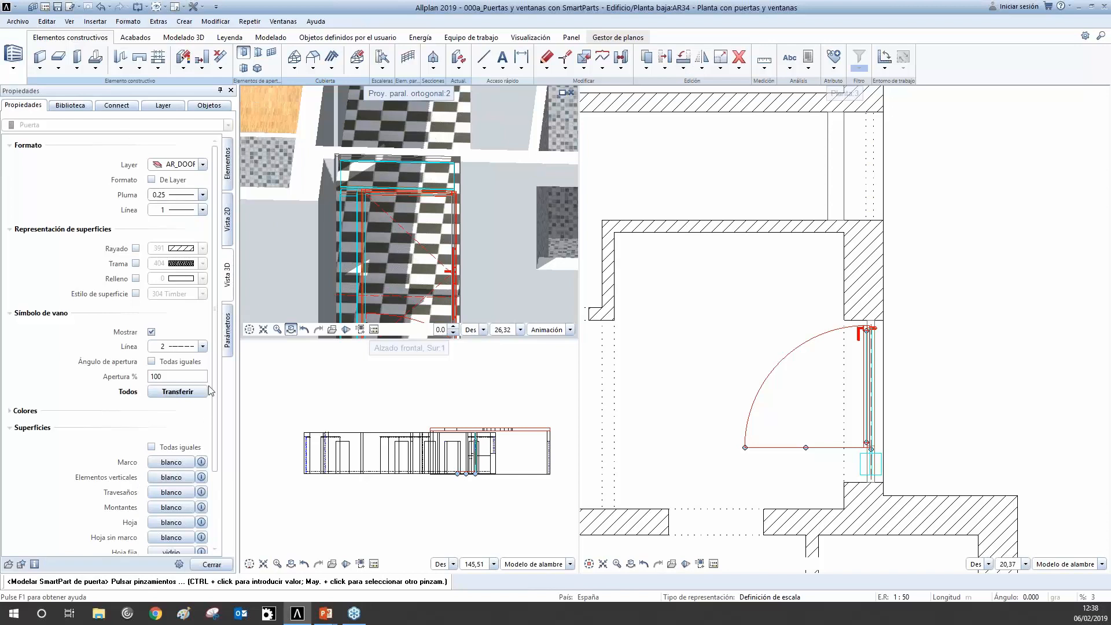
pyautogui.scroll(-5, 173, 445)
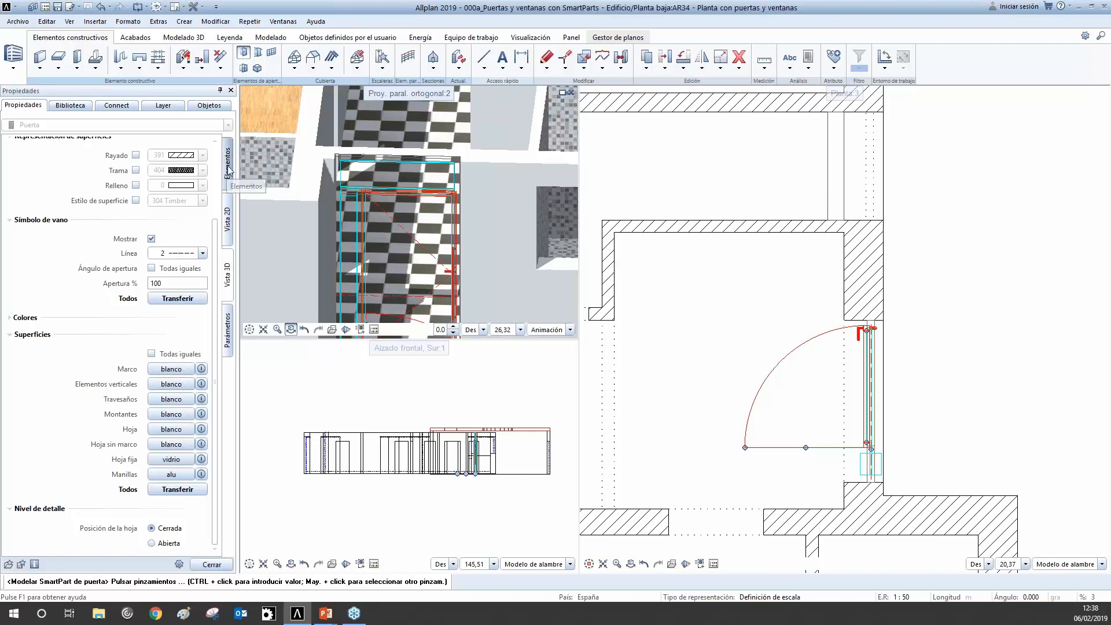
pyautogui.click(8, 319)
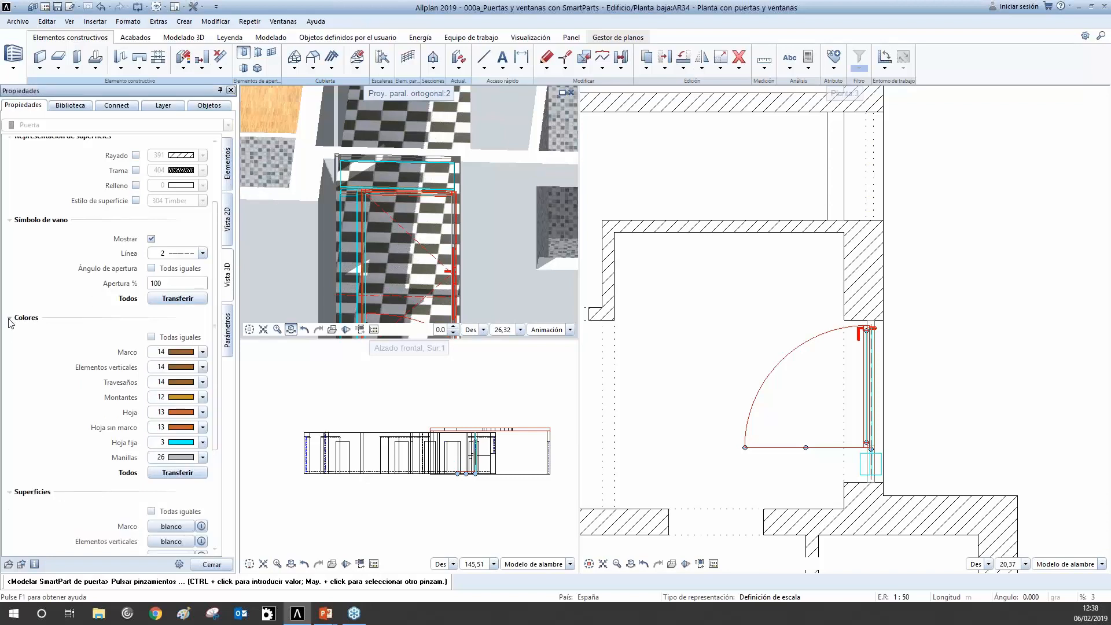
pyautogui.click(9, 318)
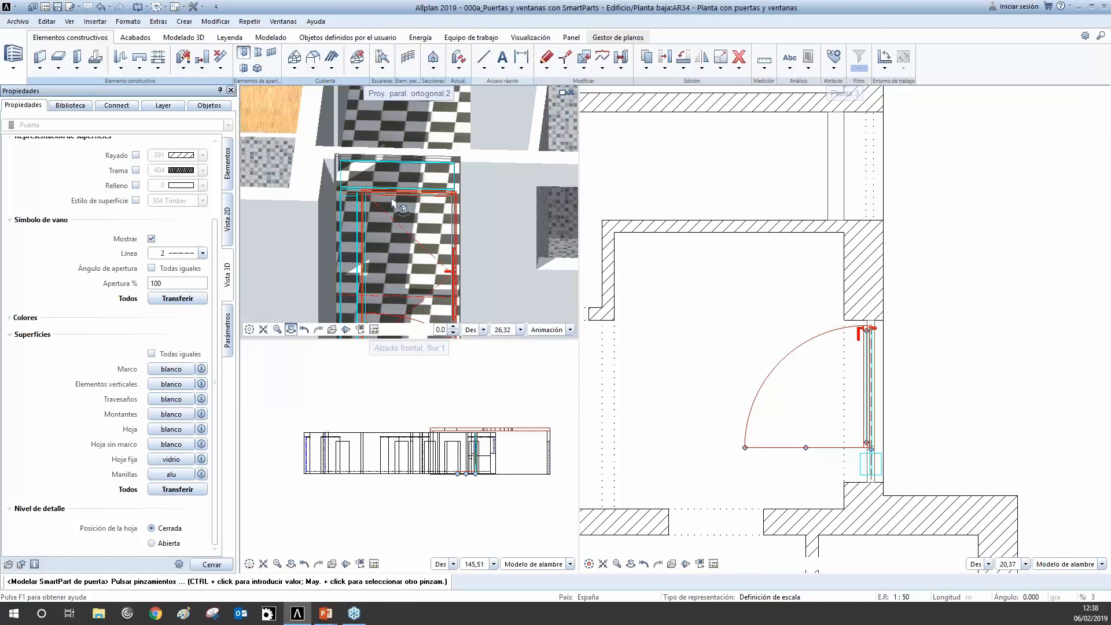
# Try the 3D leaf position Abierta, review the door's opening distance and predefined size parameters, and restore Cerrada.
pyautogui.click(153, 544)
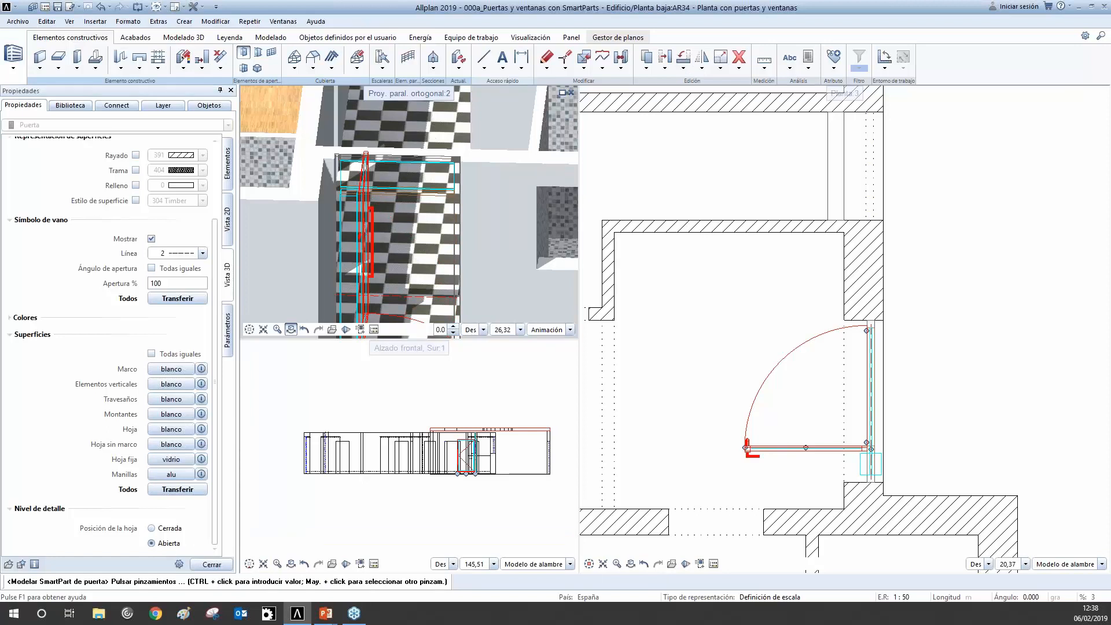
pyautogui.click(152, 529)
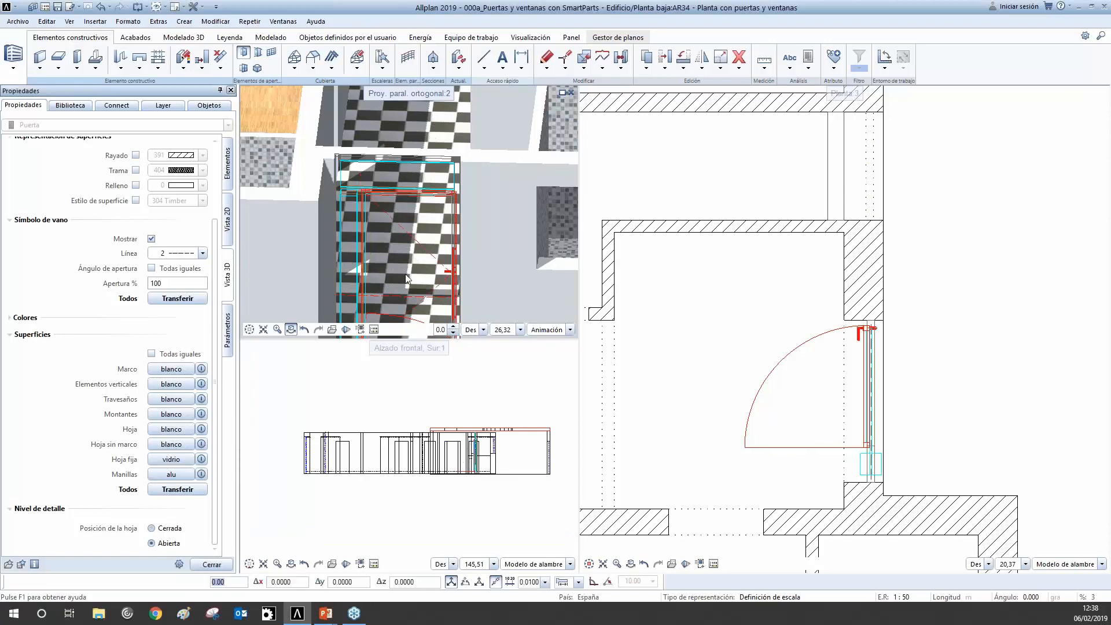
pyautogui.click(163, 545)
pyautogui.press('Escape')
pyautogui.click(227, 327)
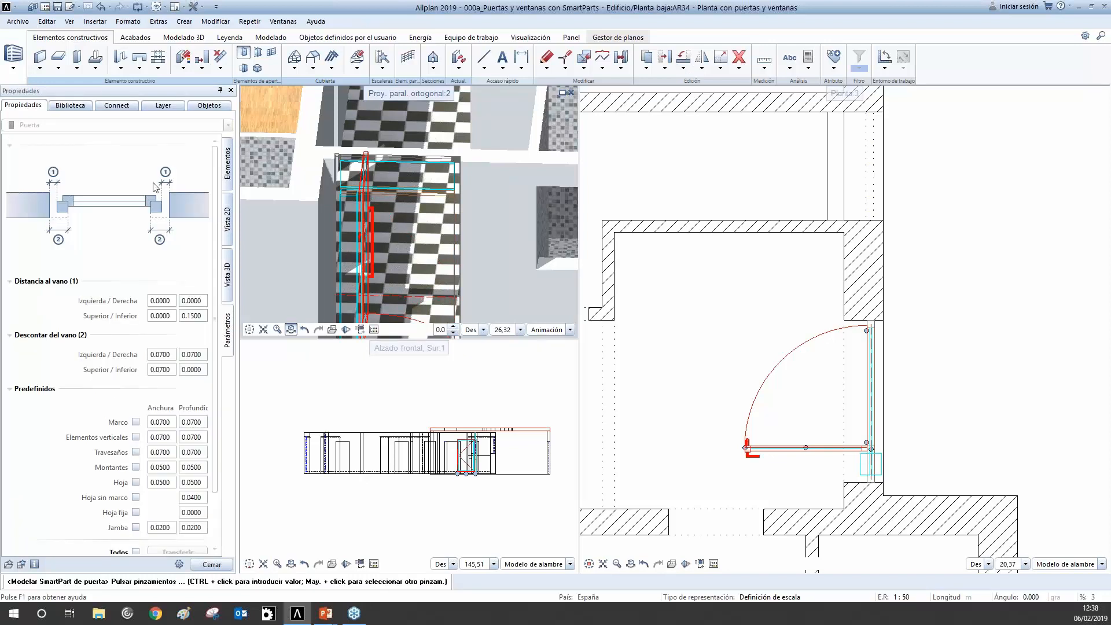
pyautogui.click(231, 162)
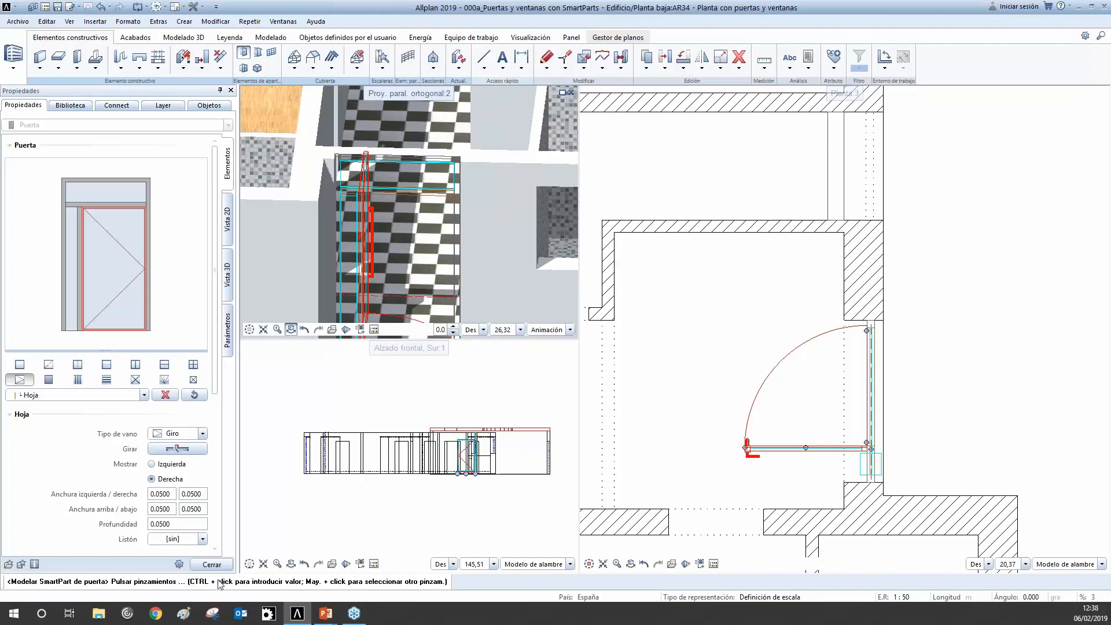
pyautogui.click(228, 281)
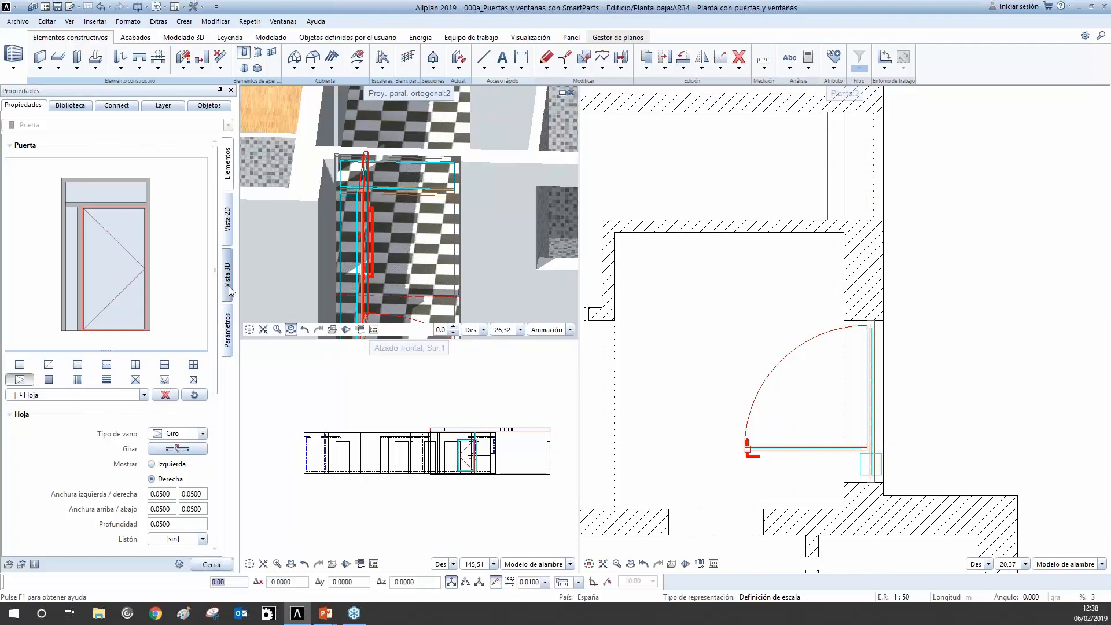
pyautogui.scroll(-10, 113, 449)
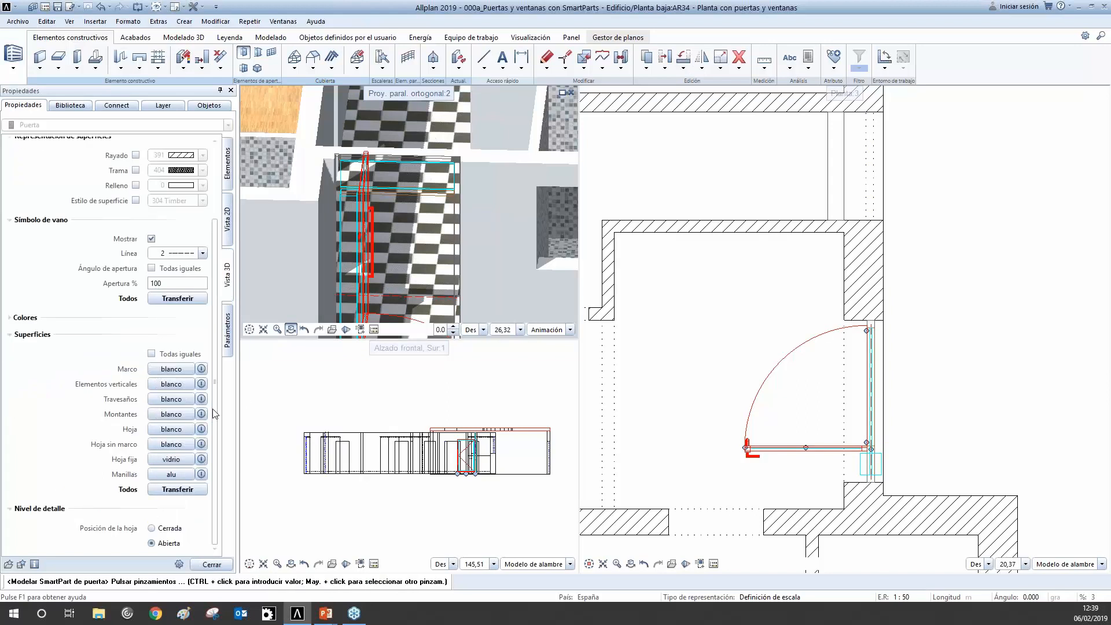
pyautogui.click(174, 528)
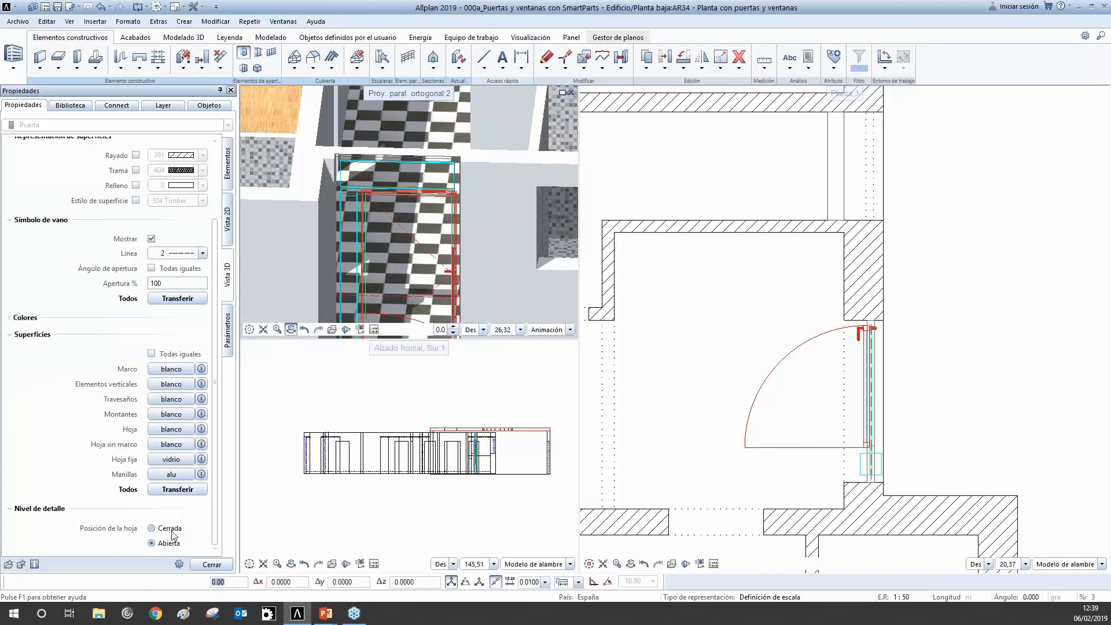
pyautogui.click(170, 528)
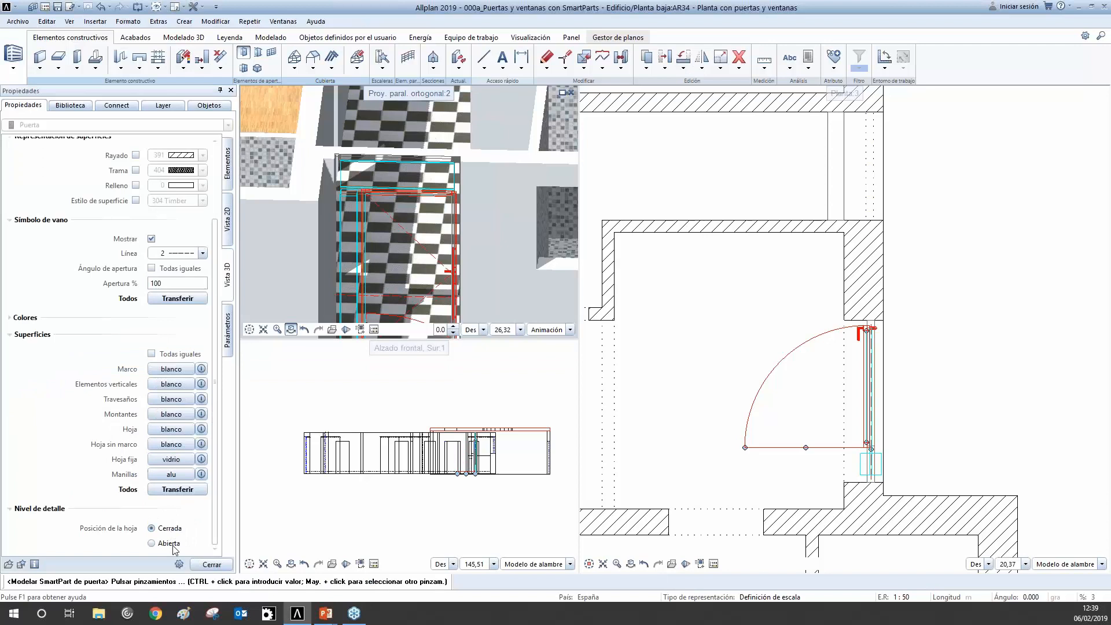
# Finish modelling the exterior door and place a copy in the opening on the corridor side of the entrance hall.
pyautogui.click(212, 565)
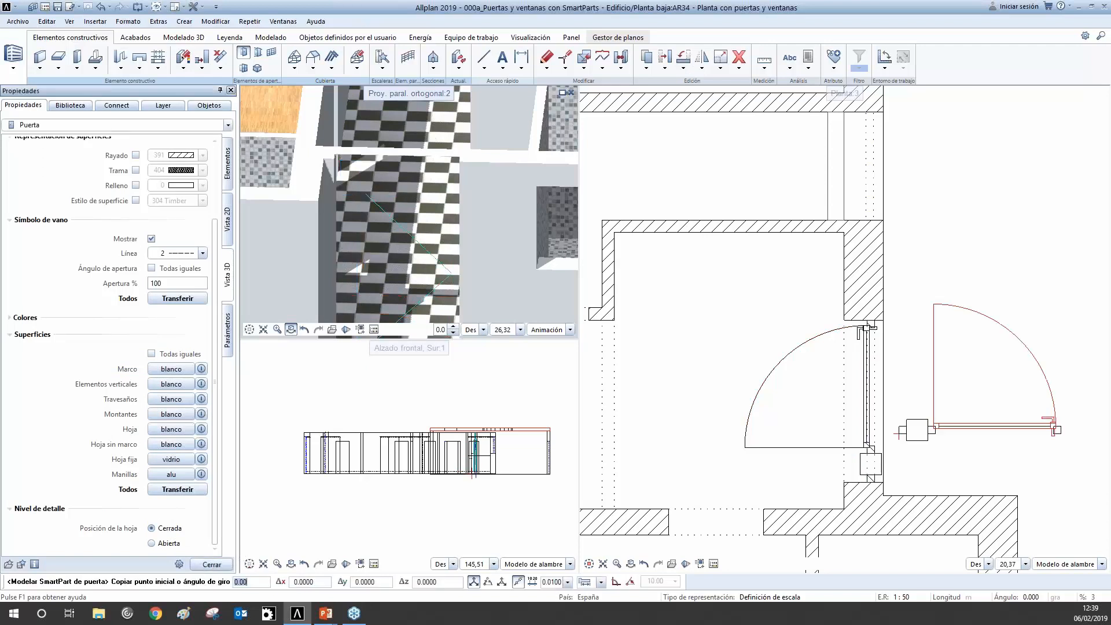
pyautogui.scroll(-3, 932, 362)
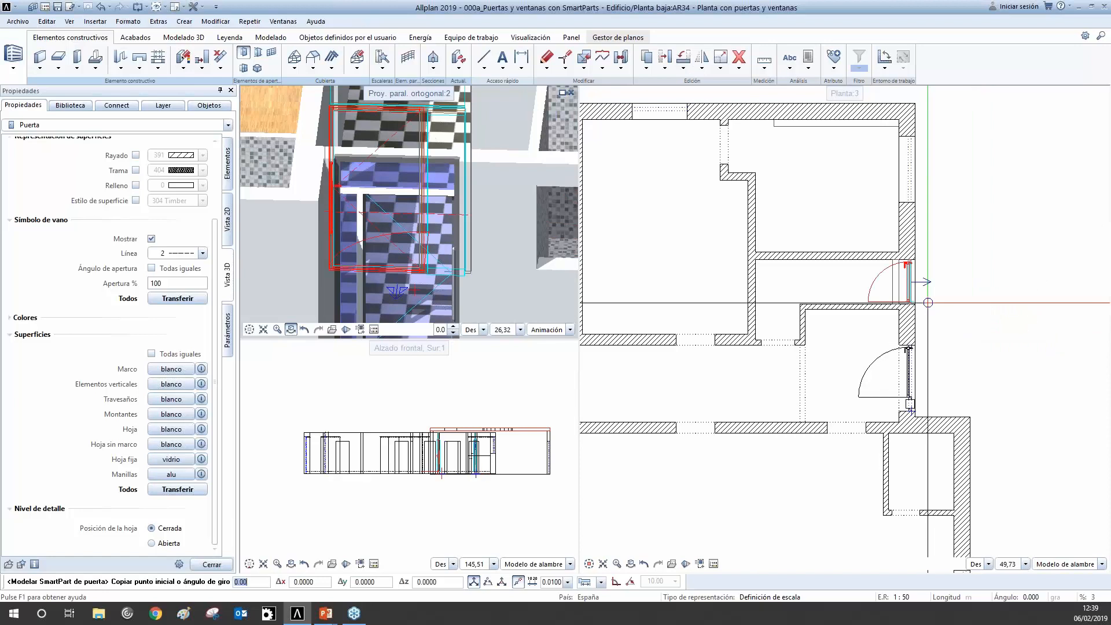
pyautogui.scroll(2, 855, 376)
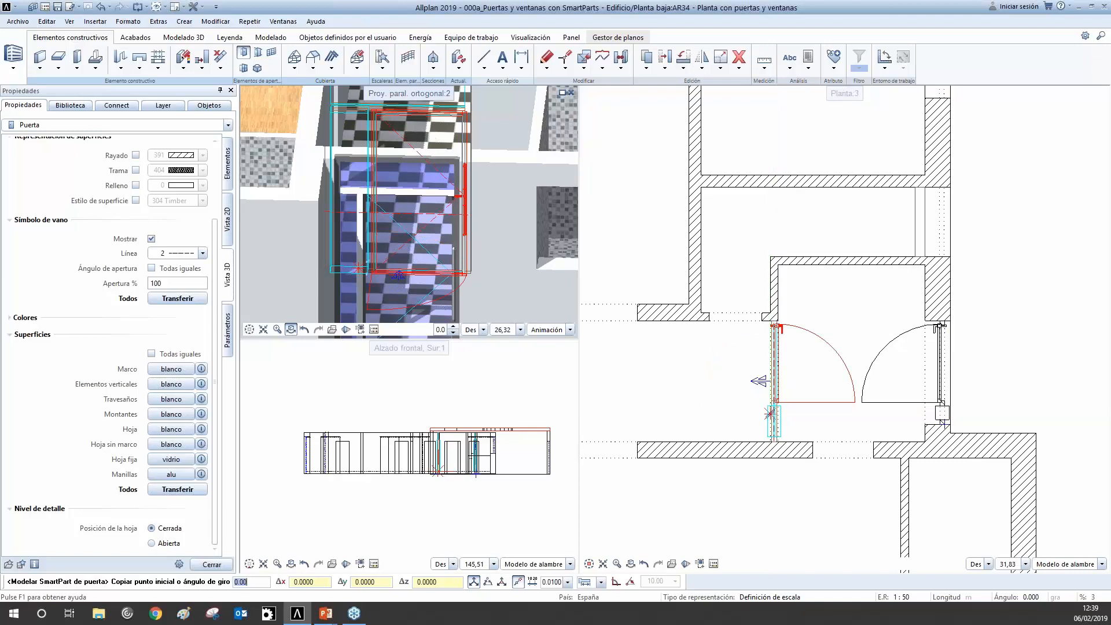
pyautogui.click(769, 414)
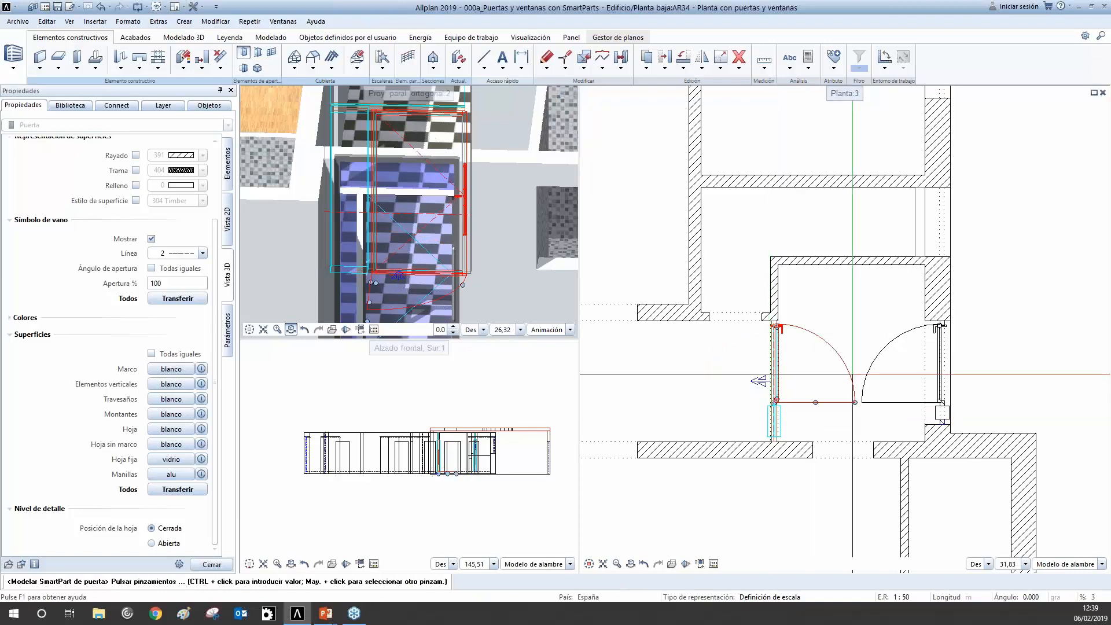
pyautogui.scroll(-5, 949, 373)
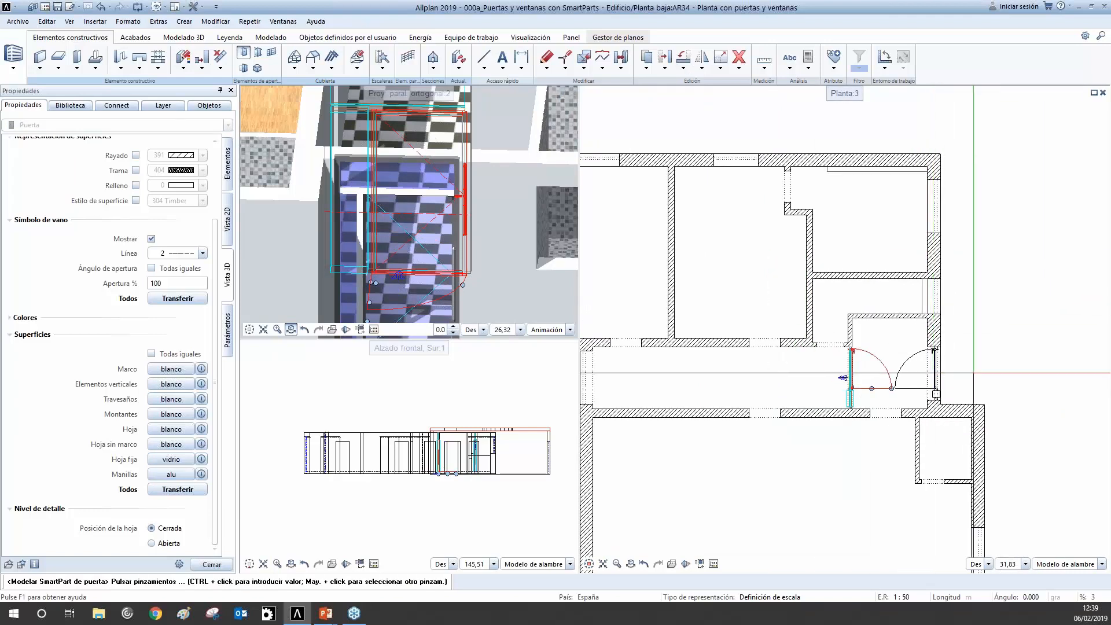
pyautogui.click(212, 564)
pyautogui.scroll(-5, 425, 217)
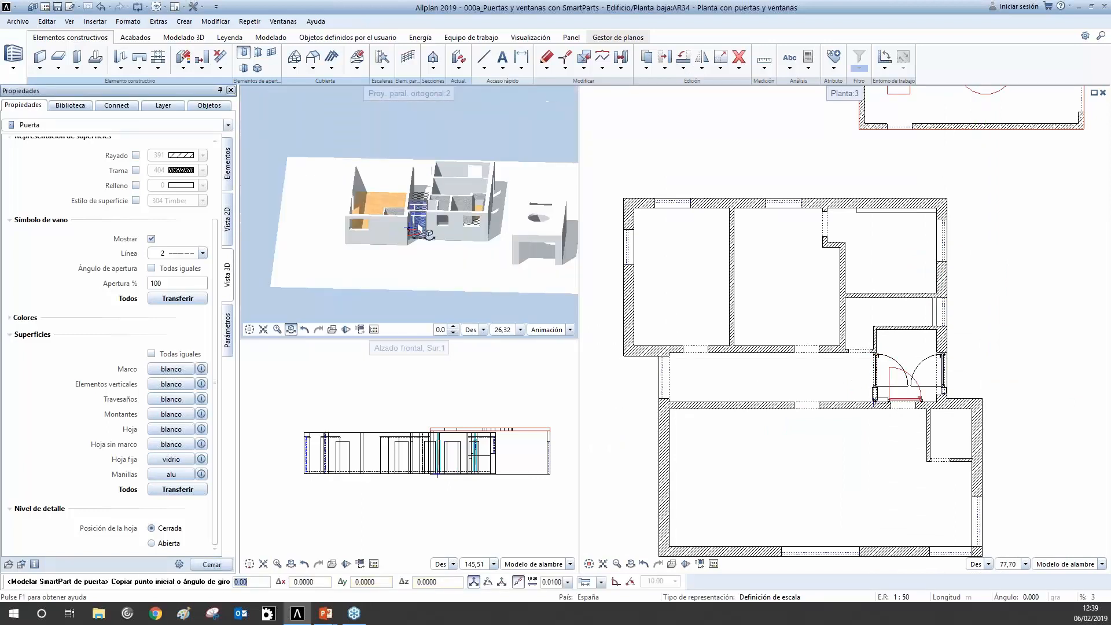
pyautogui.scroll(4, 418, 221)
pyautogui.press('Escape')
pyautogui.press('Escape')
# Examine both placed doors in the 3D view from inside and outside, including the handles, glazing and threshold.
pyautogui.scroll(3, 428, 208)
pyautogui.moveTo(450, 241)
pyautogui.mouseDown()
pyautogui.moveTo(443, 253)
pyautogui.moveTo(313, 147)
pyautogui.moveTo(475, 200)
pyautogui.moveTo(550, 266)
pyautogui.moveTo(542, 257)
pyautogui.moveTo(503, 283)
pyautogui.moveTo(466, 282)
pyautogui.moveTo(436, 261)
pyautogui.moveTo(464, 251)
pyautogui.moveTo(457, 237)
pyautogui.mouseUp()
pyautogui.scroll(-3, 498, 253)
pyautogui.scroll(6, 485, 294)
pyautogui.scroll(3, 454, 232)
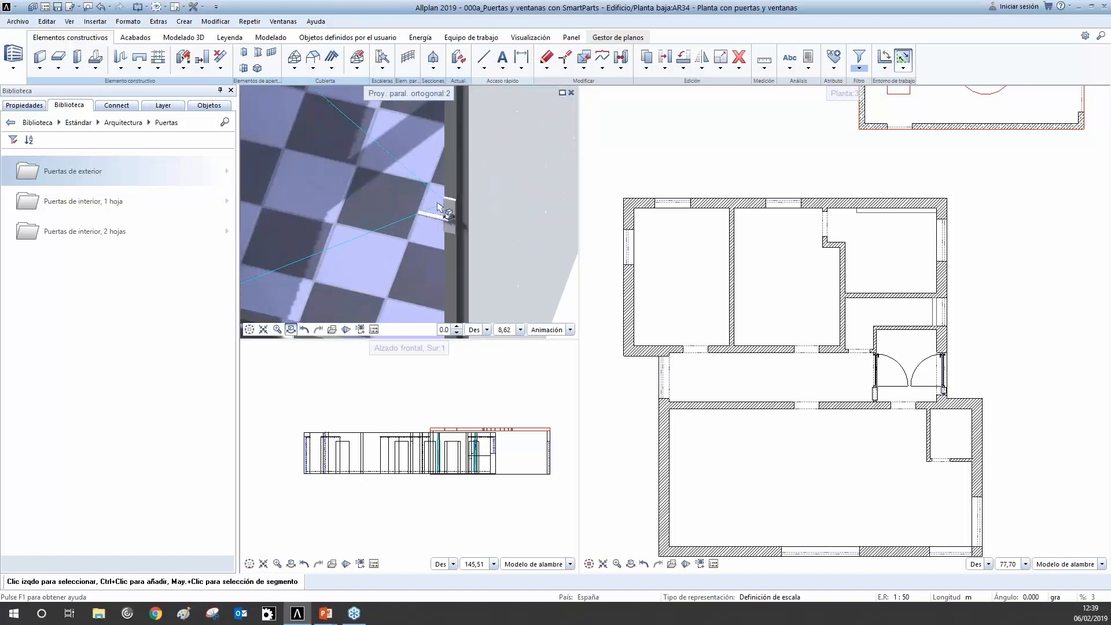
pyautogui.scroll(-2, 428, 289)
pyautogui.moveTo(428, 289); pyautogui.dragTo(260, 156)
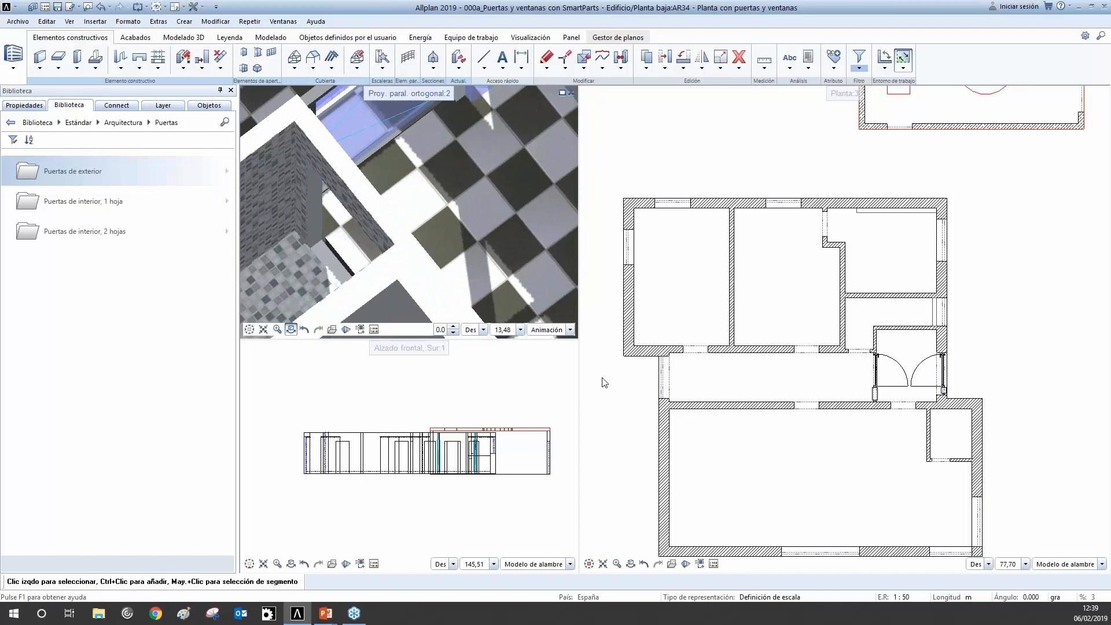
pyautogui.moveTo(405, 260); pyautogui.dragTo(509, 270)
pyautogui.scroll(-5, 509, 271)
pyautogui.moveTo(437, 295); pyautogui.dragTo(219, 241)
pyautogui.scroll(5, 308, 282)
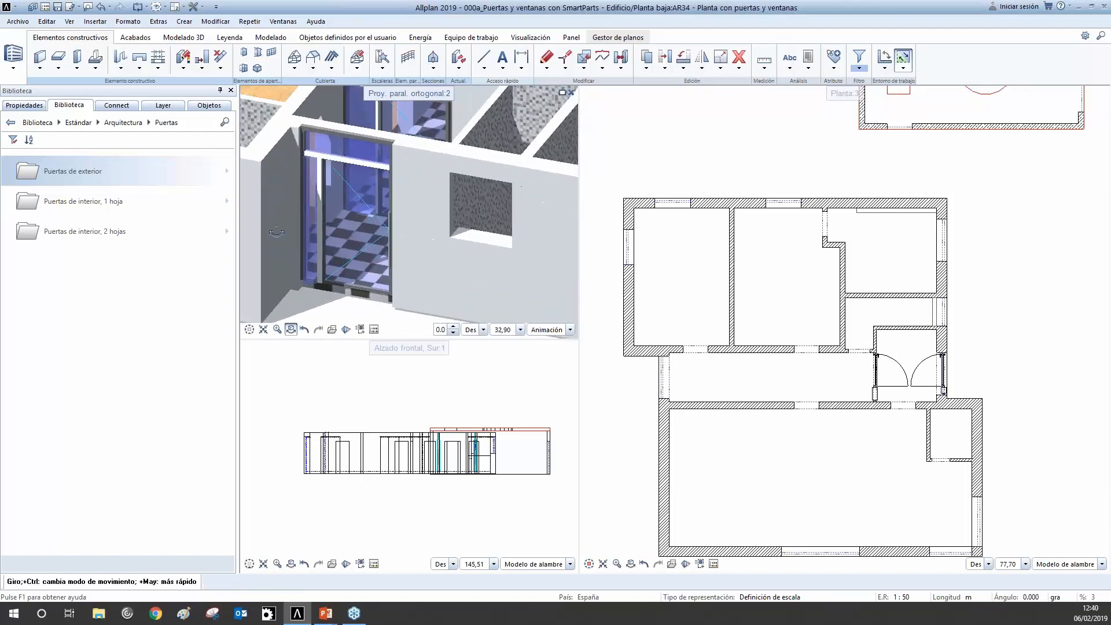
pyautogui.scroll(10, 307, 283)
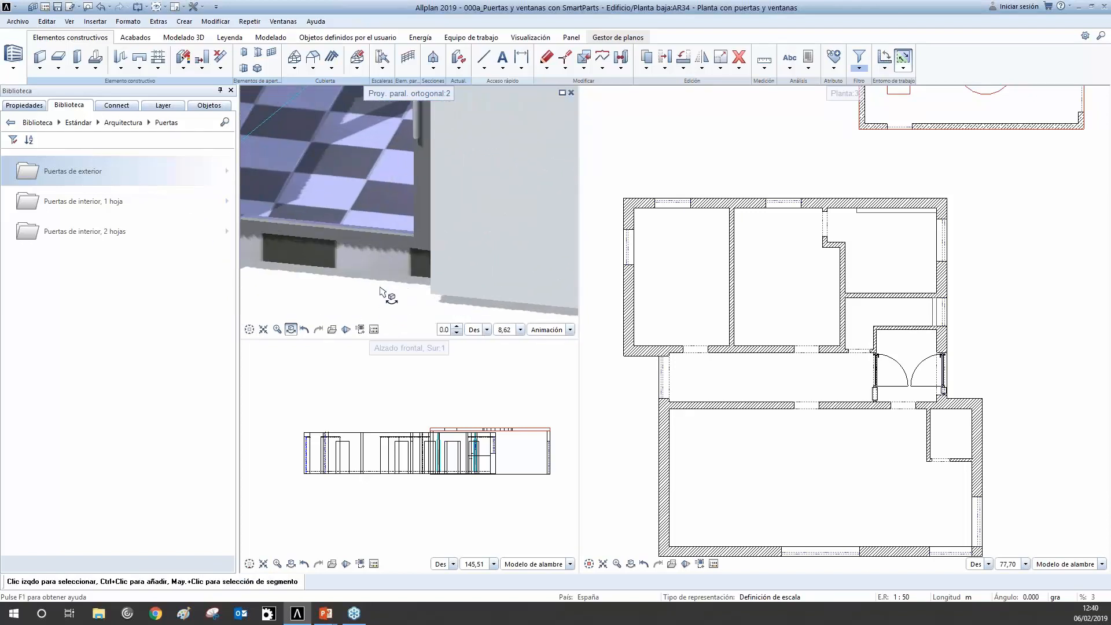
pyautogui.scroll(-15, 389, 295)
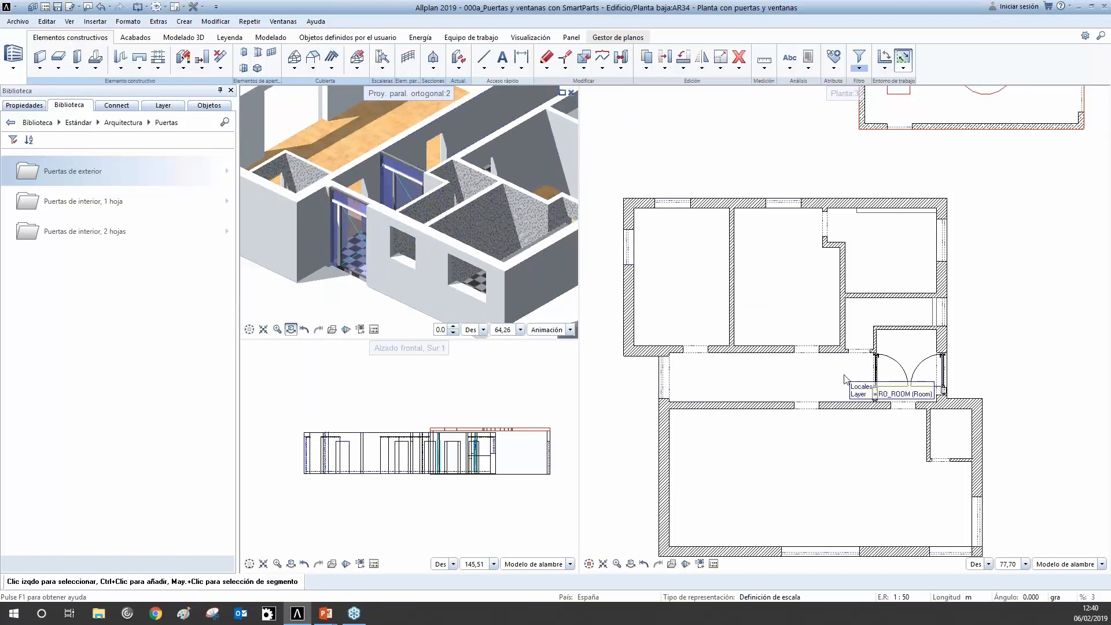
# Reorient the copied door by its reference point so the leaf swings into the corridor with the fixed panel at the opening's upper end in plan.
pyautogui.scroll(4, 923, 388)
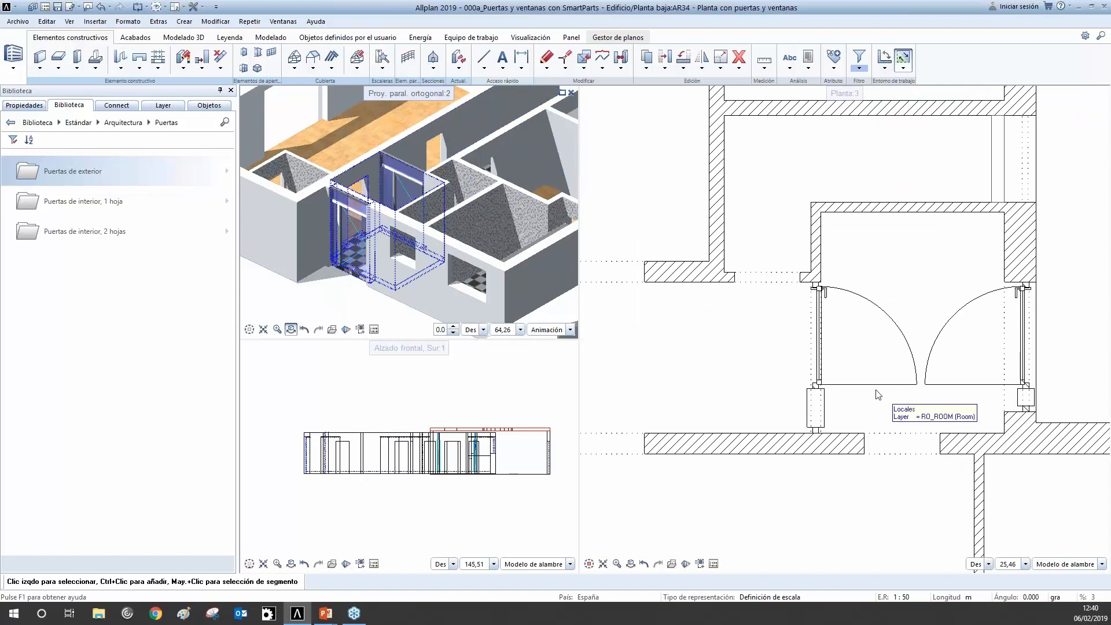
pyautogui.click(859, 391)
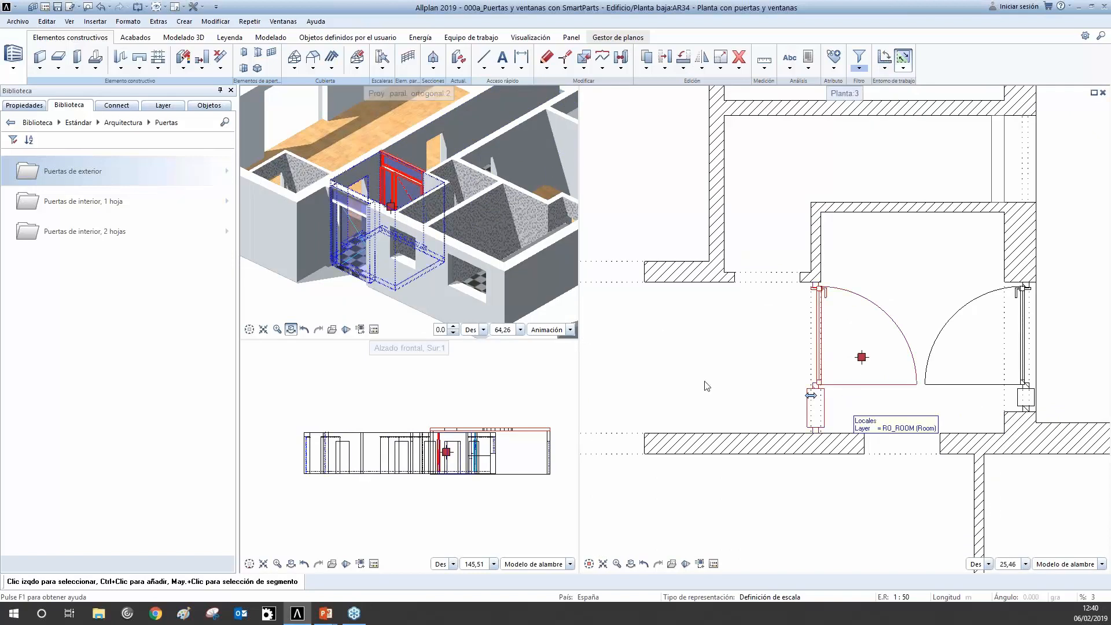
pyautogui.moveTo(412, 243); pyautogui.dragTo(637, 233)
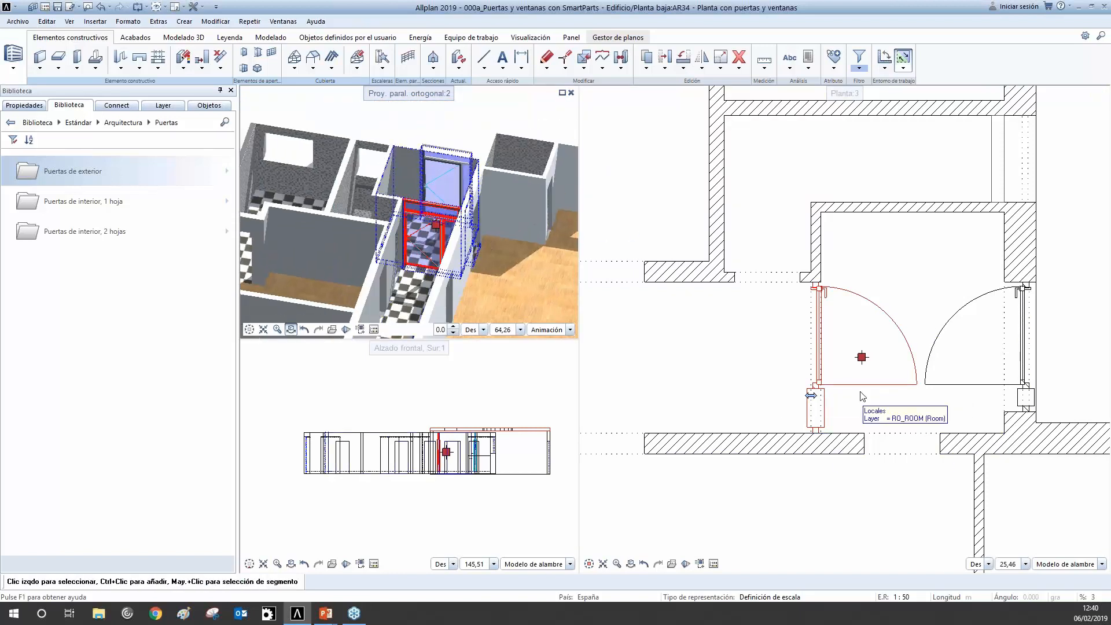
pyautogui.click(811, 396)
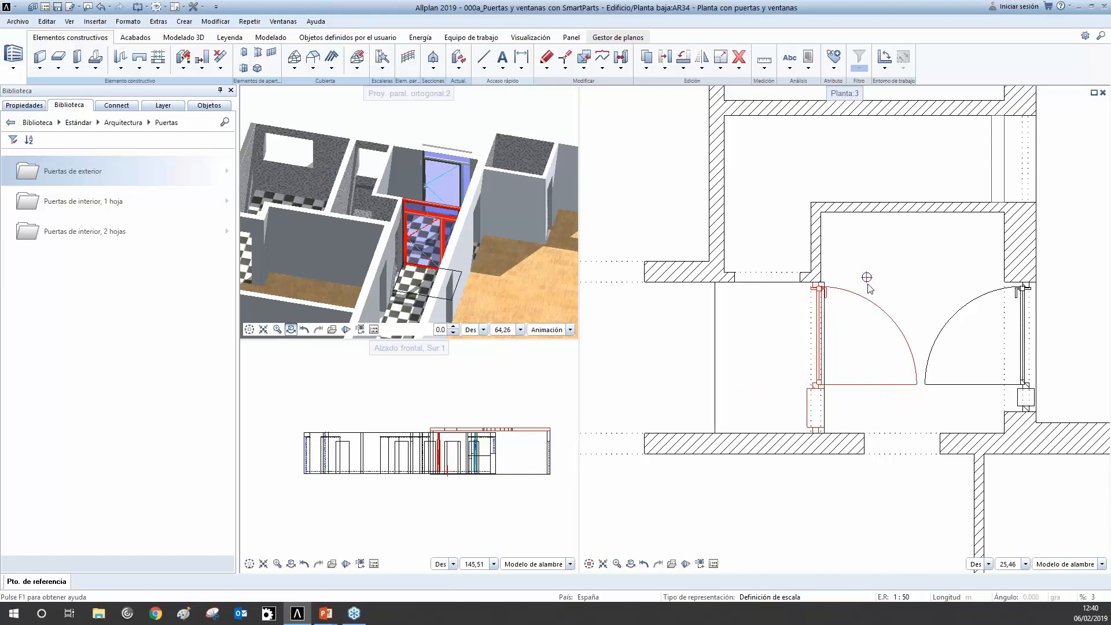
pyautogui.click(867, 347)
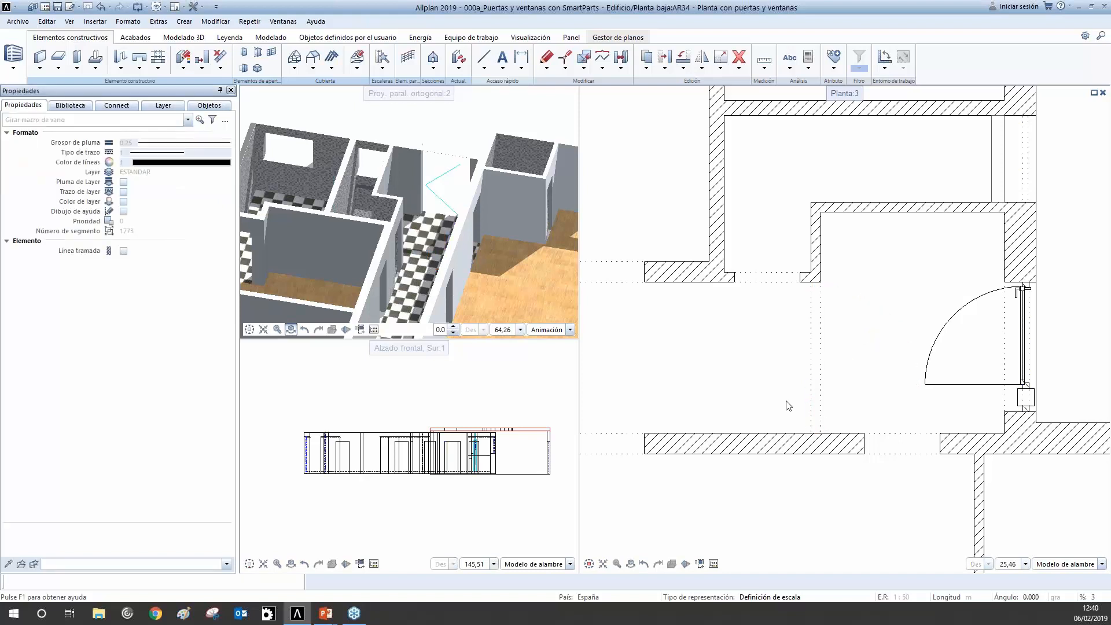
pyautogui.click(861, 423)
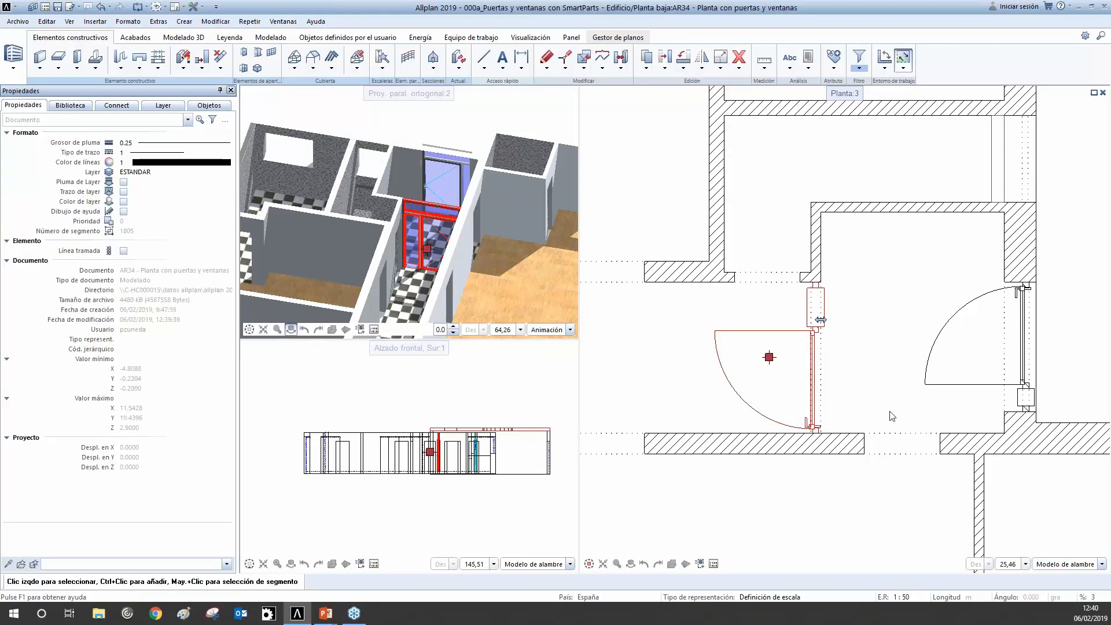
# Choose another reference point for the copied door to put its fixed panel at the opening's lower end, keeping the swing towards the corridor.
pyautogui.click(815, 356)
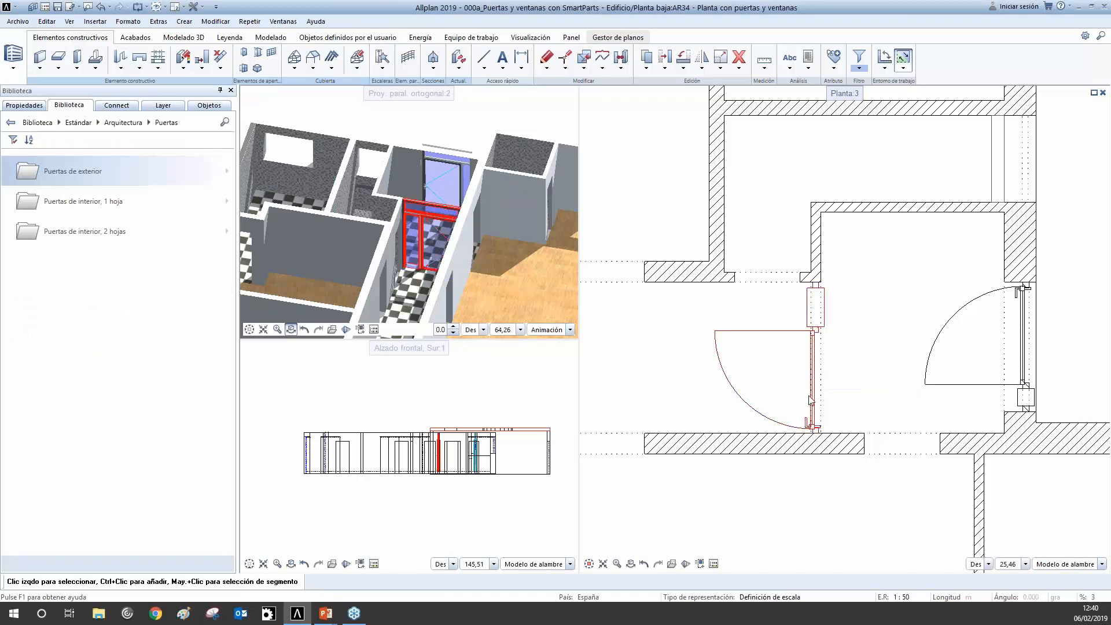
pyautogui.click(809, 426)
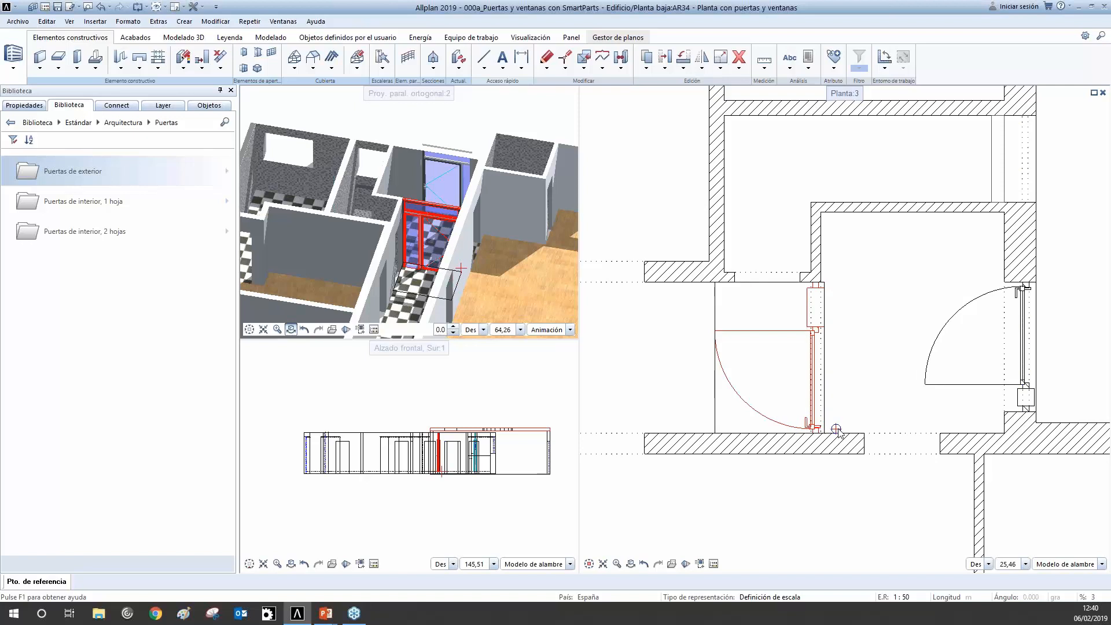
pyautogui.press('Escape')
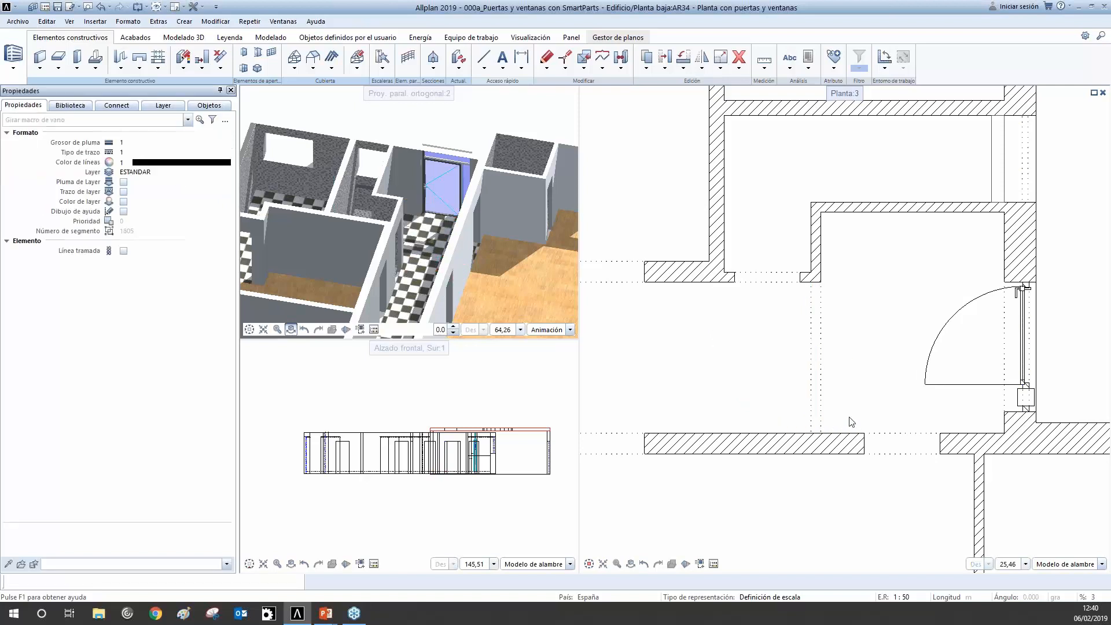
pyautogui.click(795, 353)
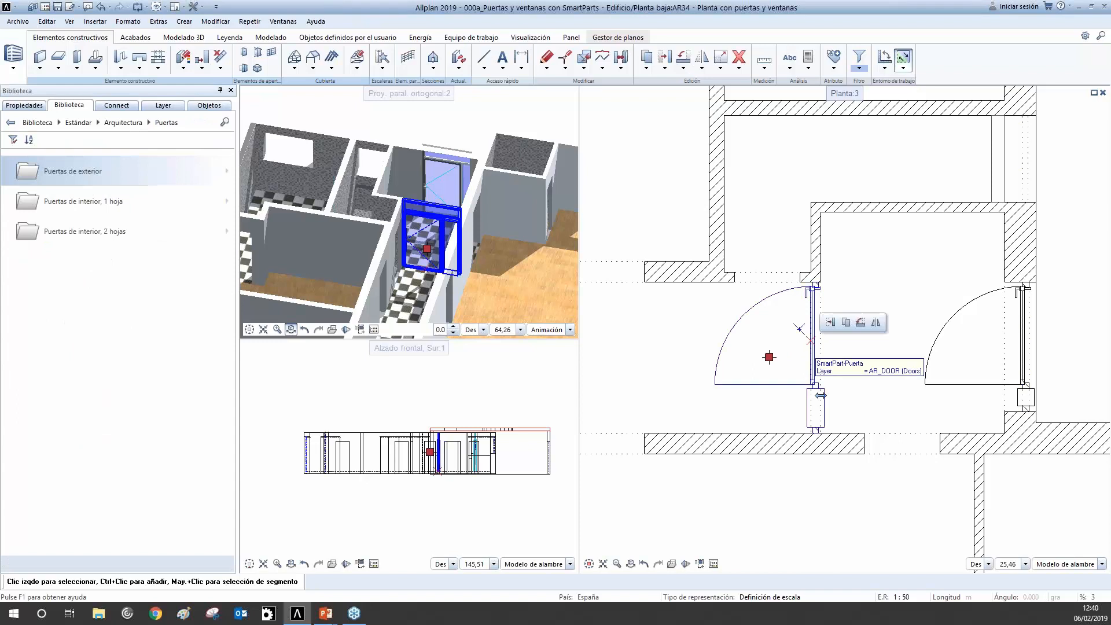
# Set the drawing's reference scale to 1:200 and examine the simplified plan representation of the walls and both doors.
pyautogui.moveTo(346, 232); pyautogui.dragTo(628, 194)
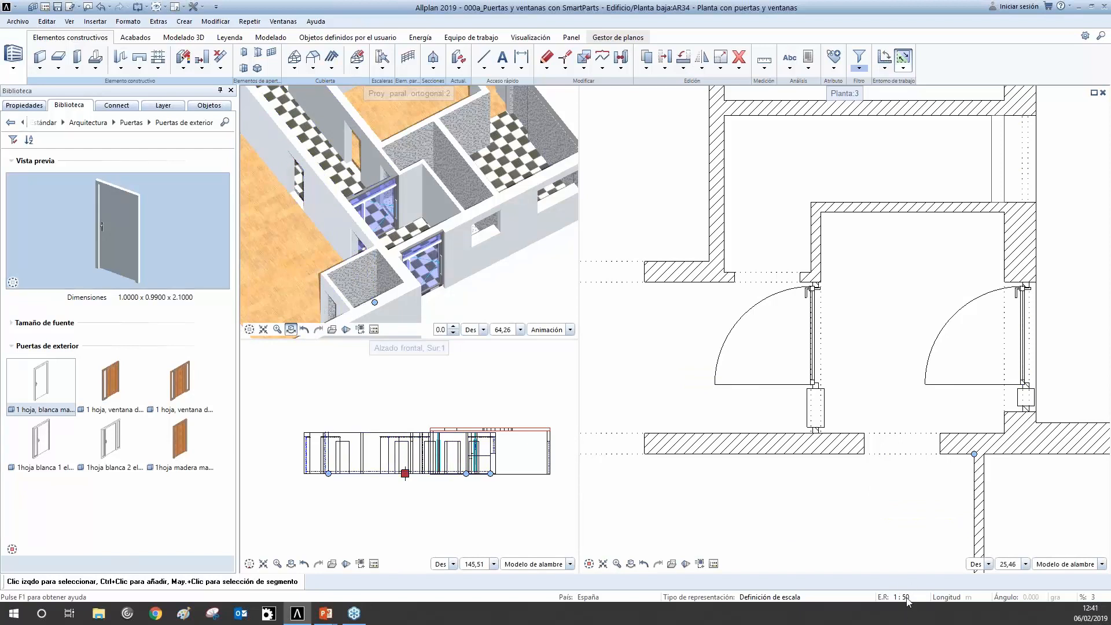
pyautogui.scroll(-2, 833, 376)
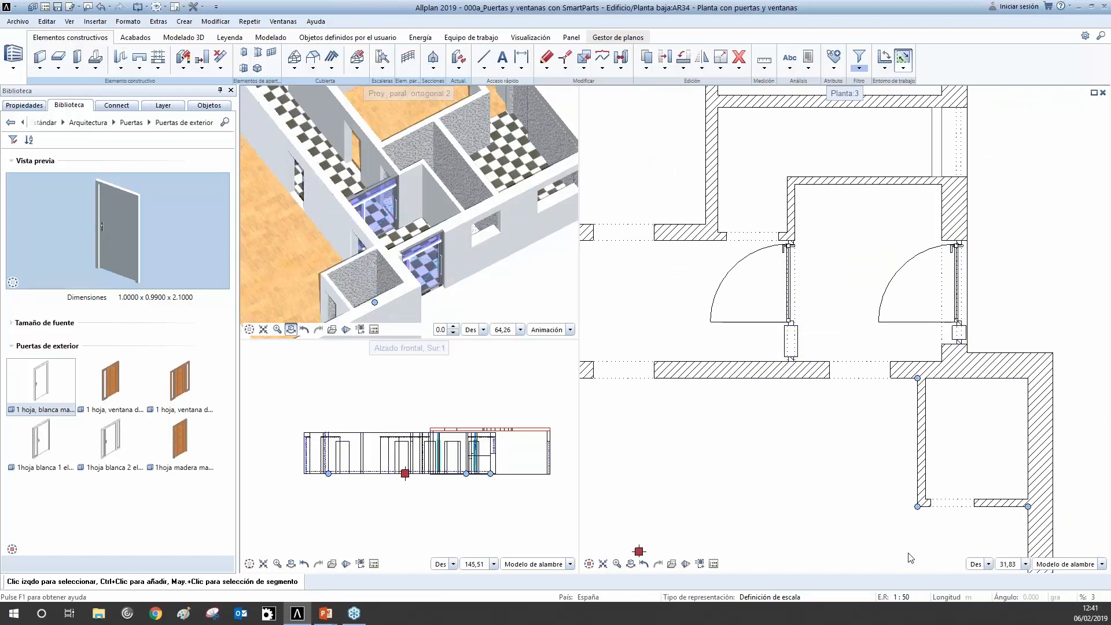
pyautogui.click(903, 596)
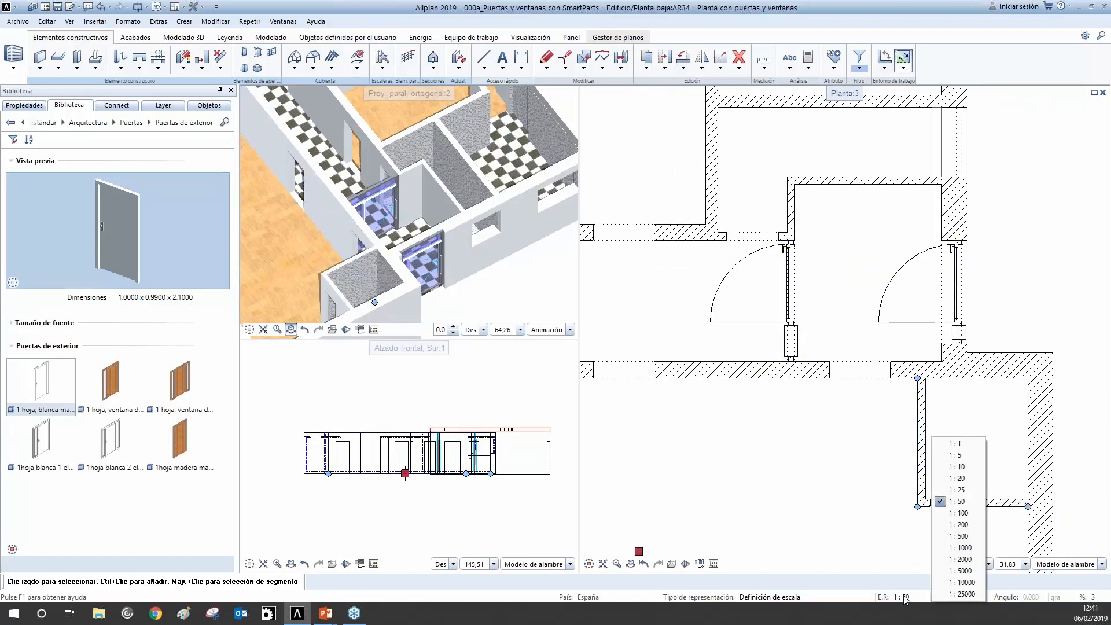
pyautogui.click(958, 524)
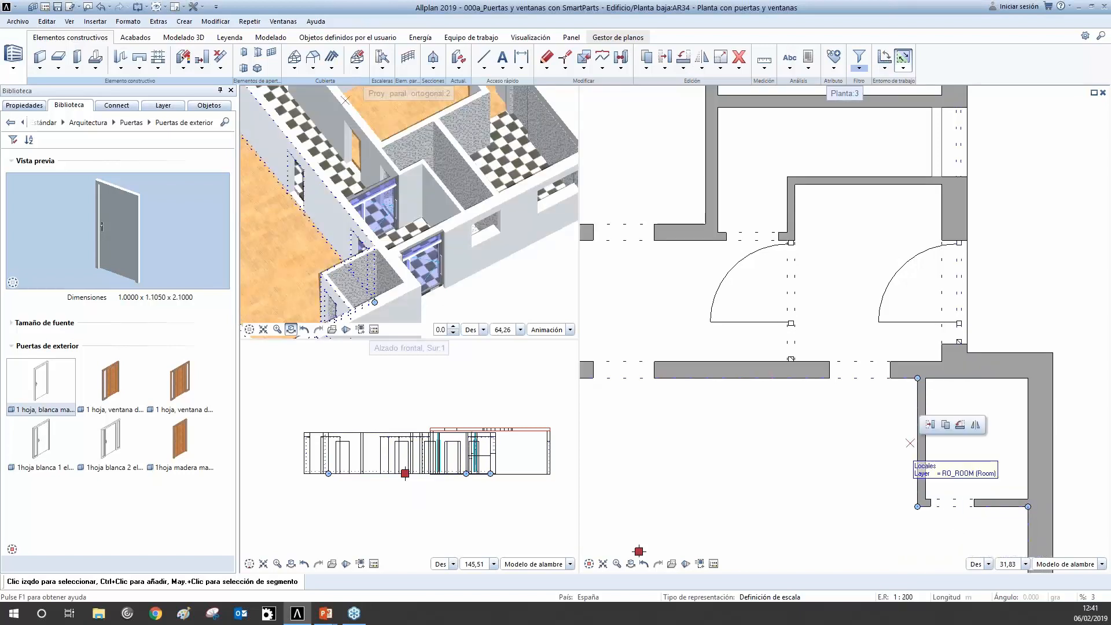
pyautogui.scroll(-3, 770, 508)
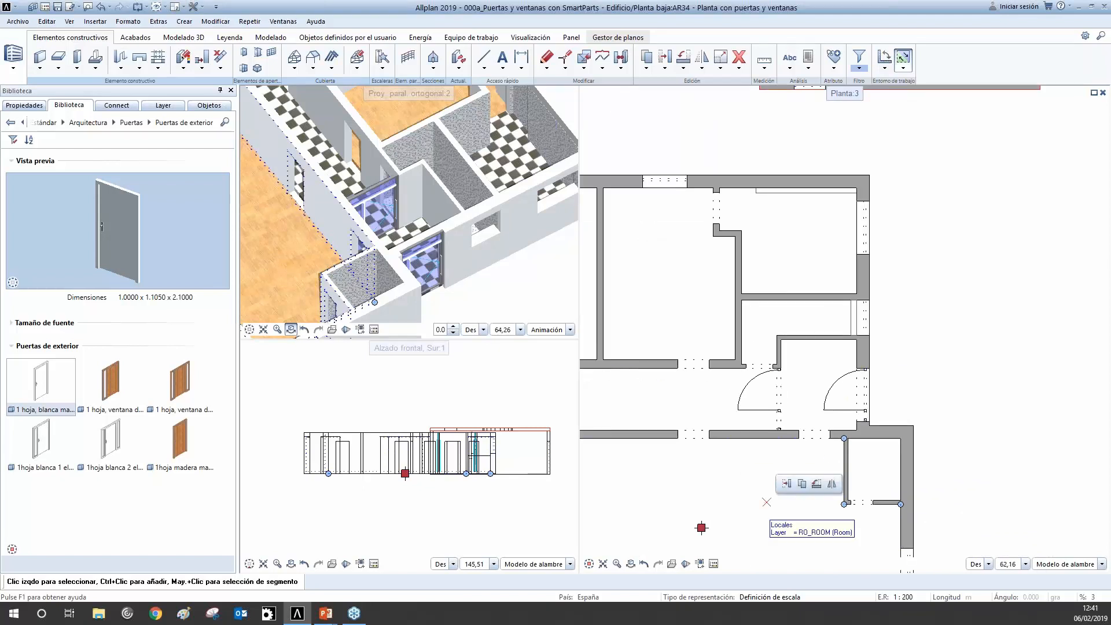
pyautogui.scroll(3, 724, 469)
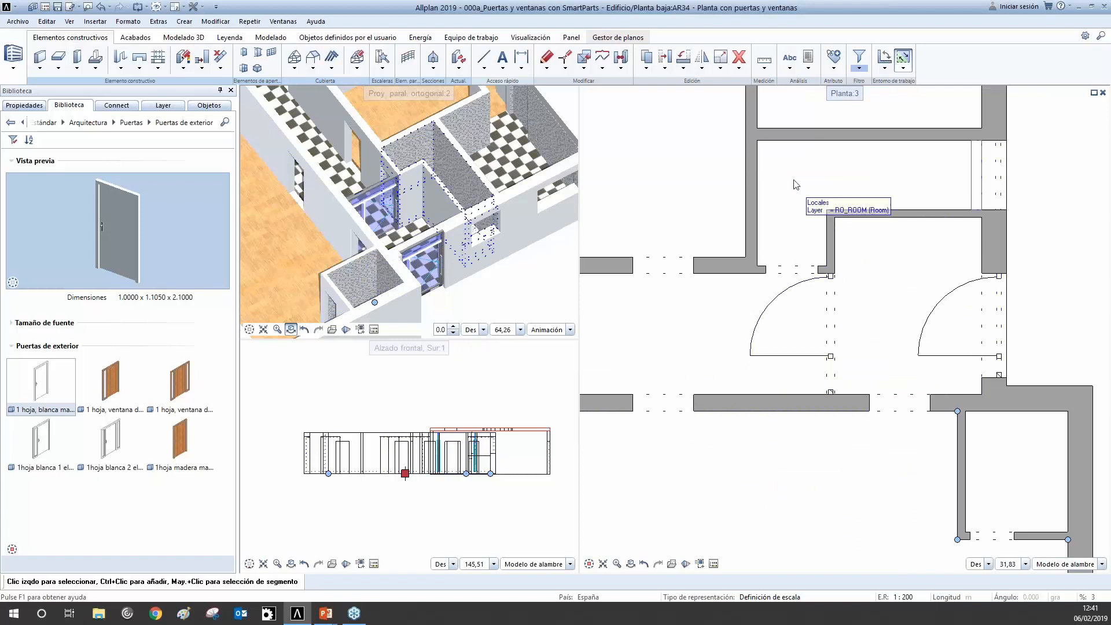
# Set the reference scale to 1:100 and to 1:1000, comparing the plan representation of the doors at each.
pyautogui.click(911, 597)
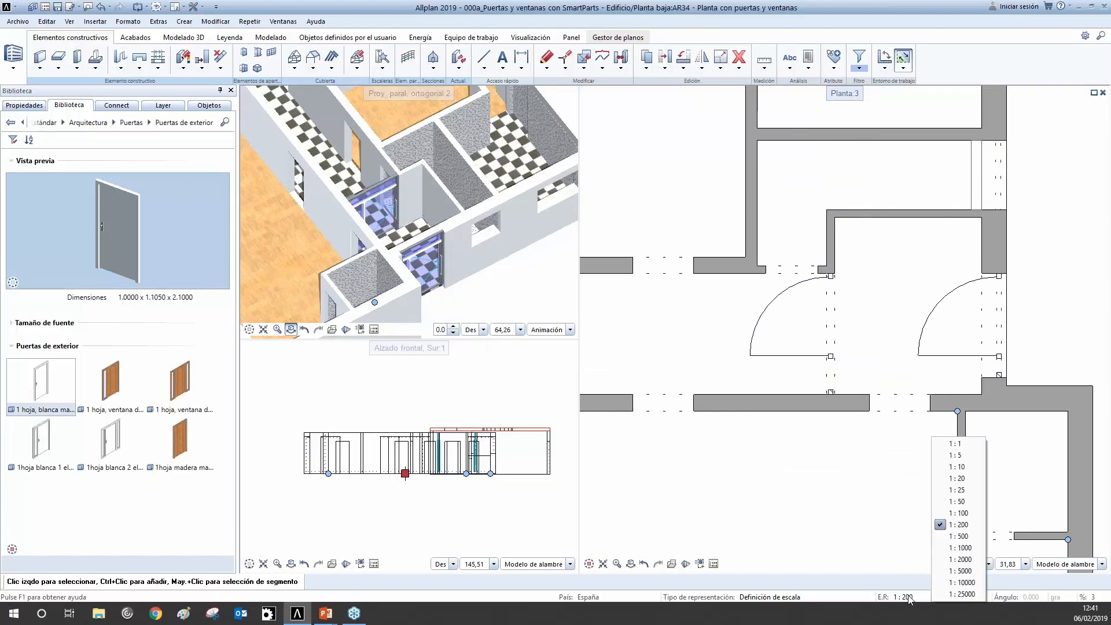
pyautogui.click(958, 512)
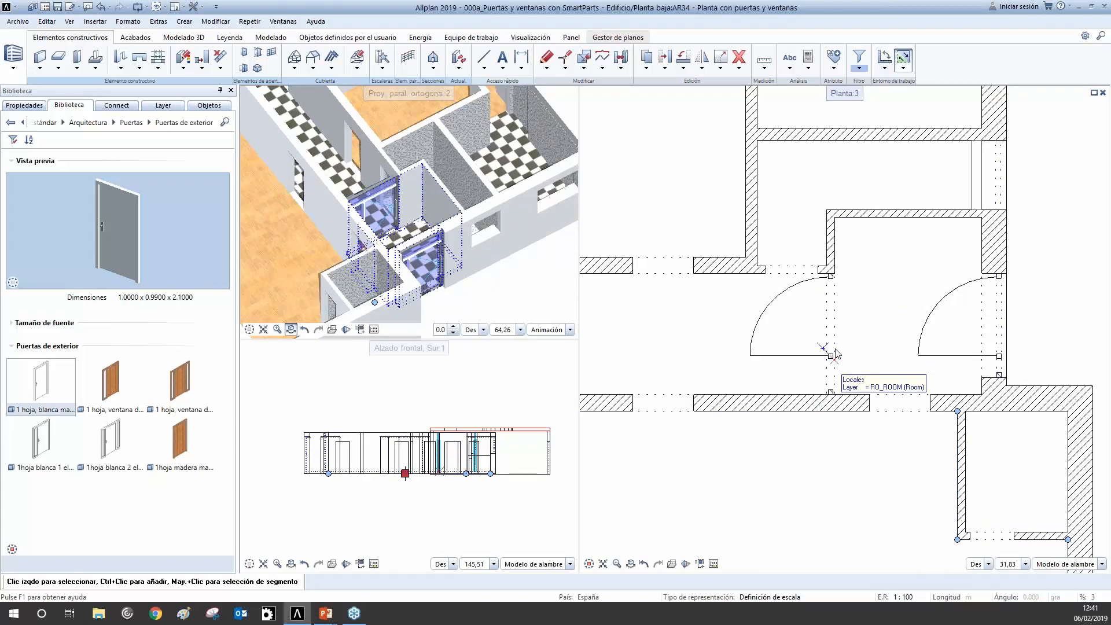
pyautogui.click(920, 598)
pyautogui.click(948, 550)
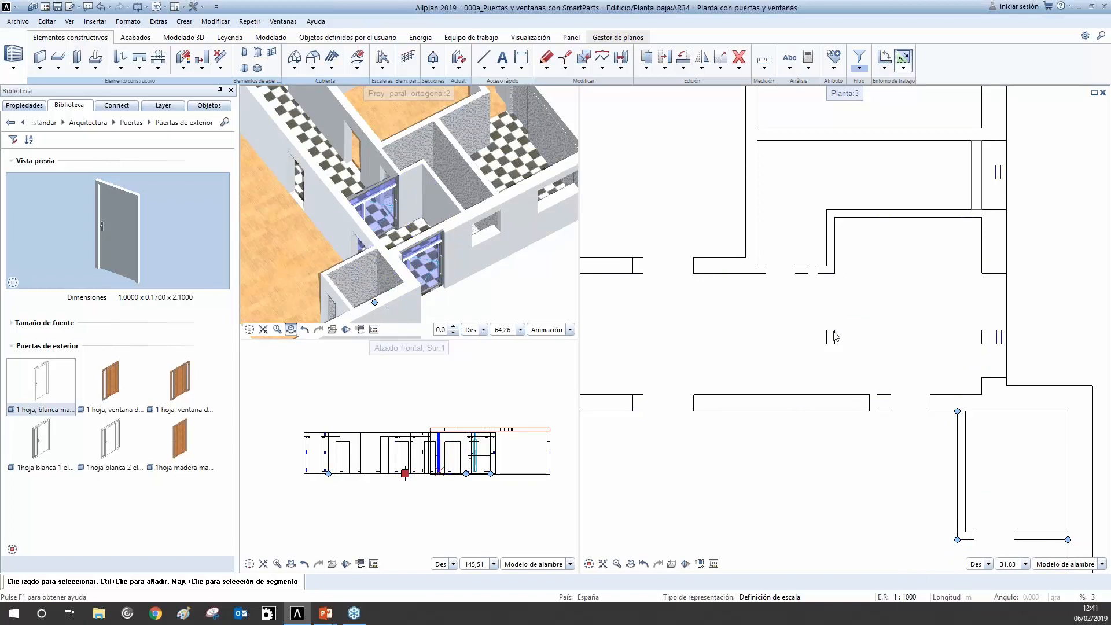
# Return the reference scale to 1:50 and examine the detailed plan representation of the two doors.
pyautogui.scroll(-3, 821, 312)
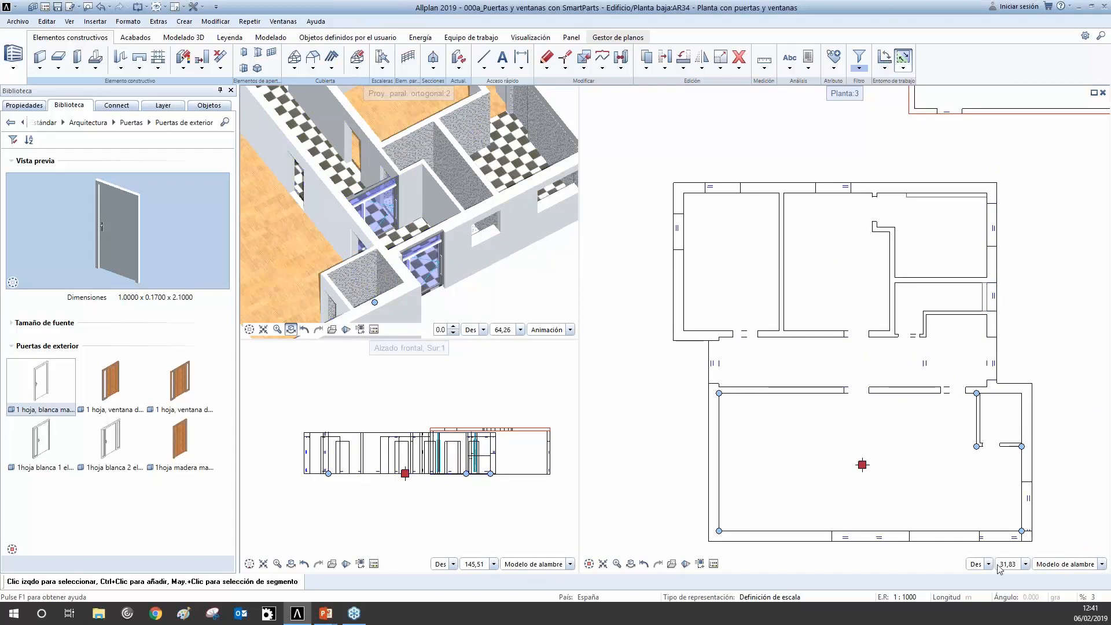
pyautogui.click(913, 597)
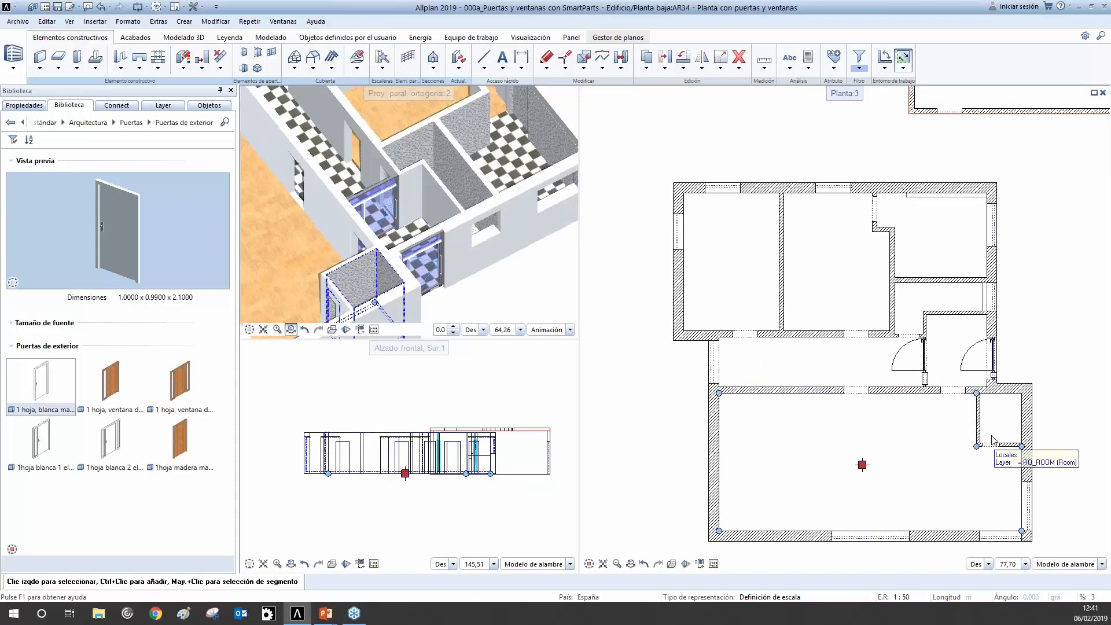
pyautogui.scroll(5, 967, 426)
pyautogui.scroll(-1, 975, 442)
pyautogui.moveTo(784, 568); pyautogui.dragTo(829, 526, button='middle')
pyautogui.click(828, 520)
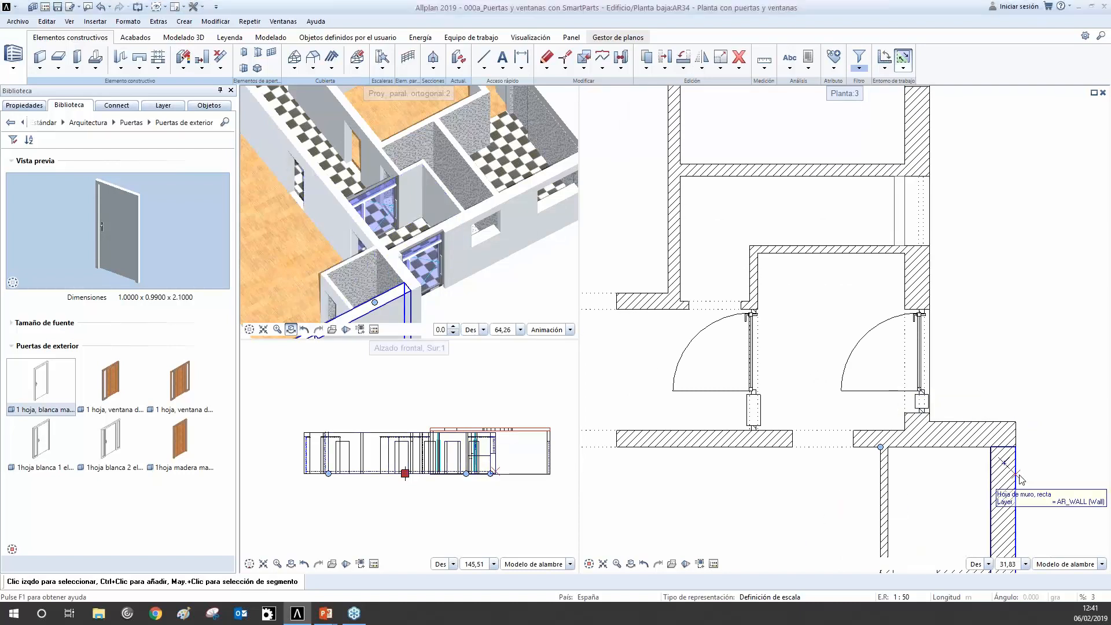
pyautogui.scroll(-3, 928, 356)
pyautogui.scroll(3, 849, 375)
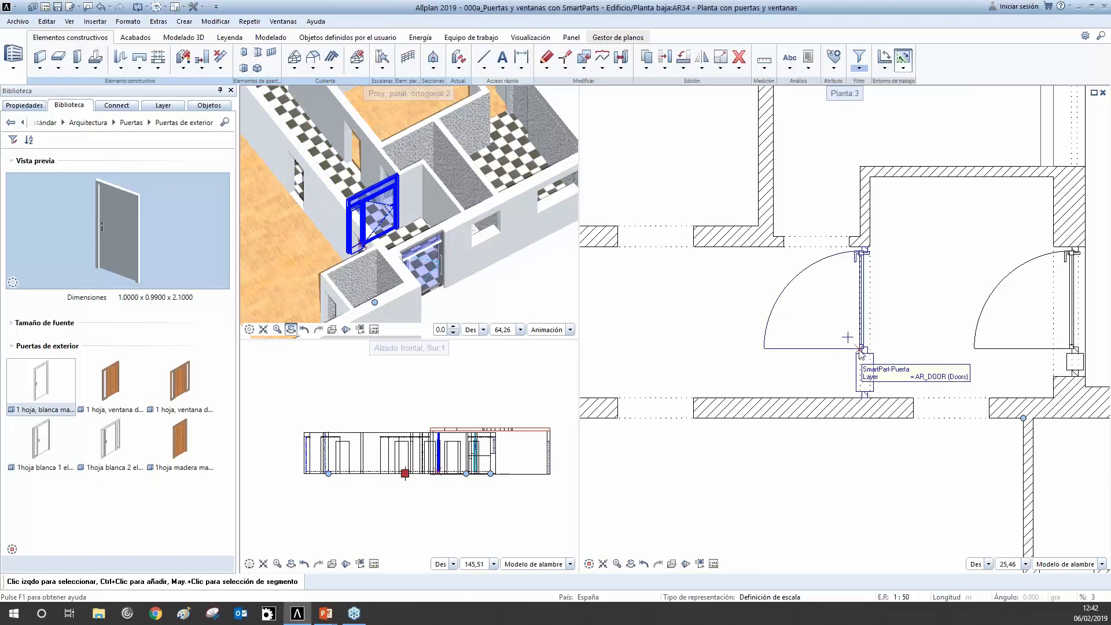
pyautogui.scroll(-3, 1087, 442)
pyautogui.scroll(5, 1034, 440)
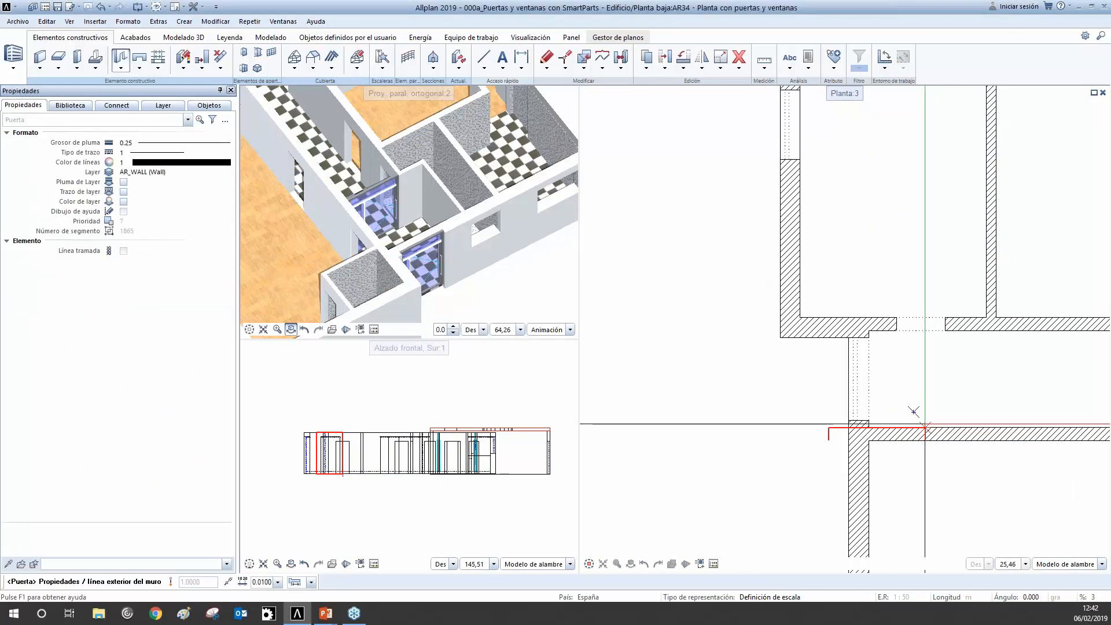
pyautogui.scroll(-5, 854, 405)
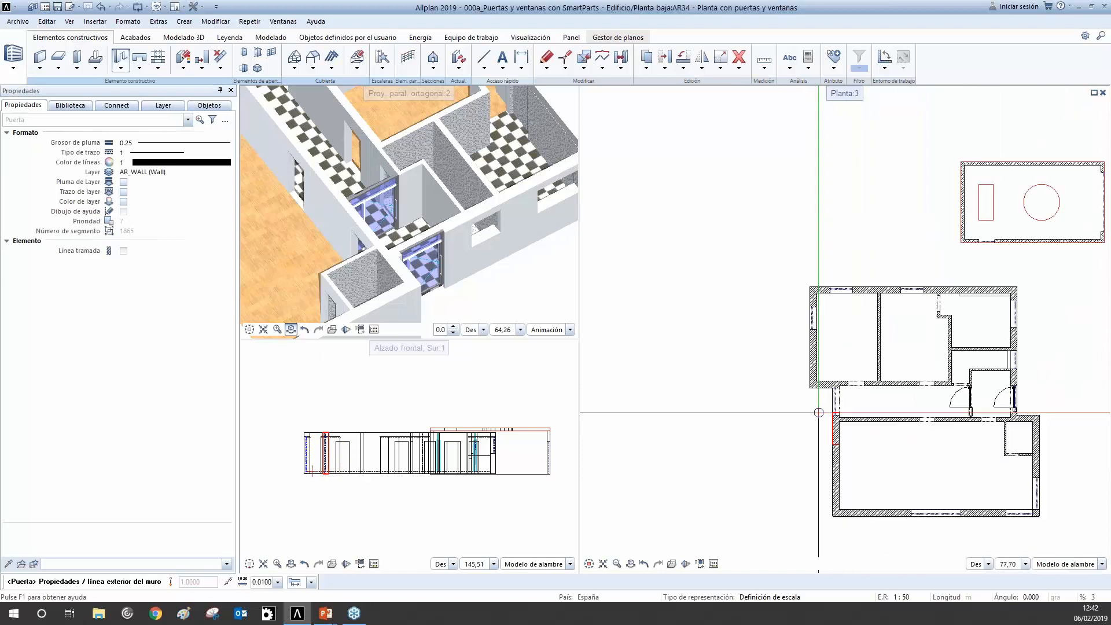
pyautogui.press('Escape')
# Place another door SmartPart with the corridor-side door's settings in the opening at the far end of the corridor, opening into the corridor.
pyautogui.doubleClick(938, 409)
pyautogui.scroll(8, 938, 409)
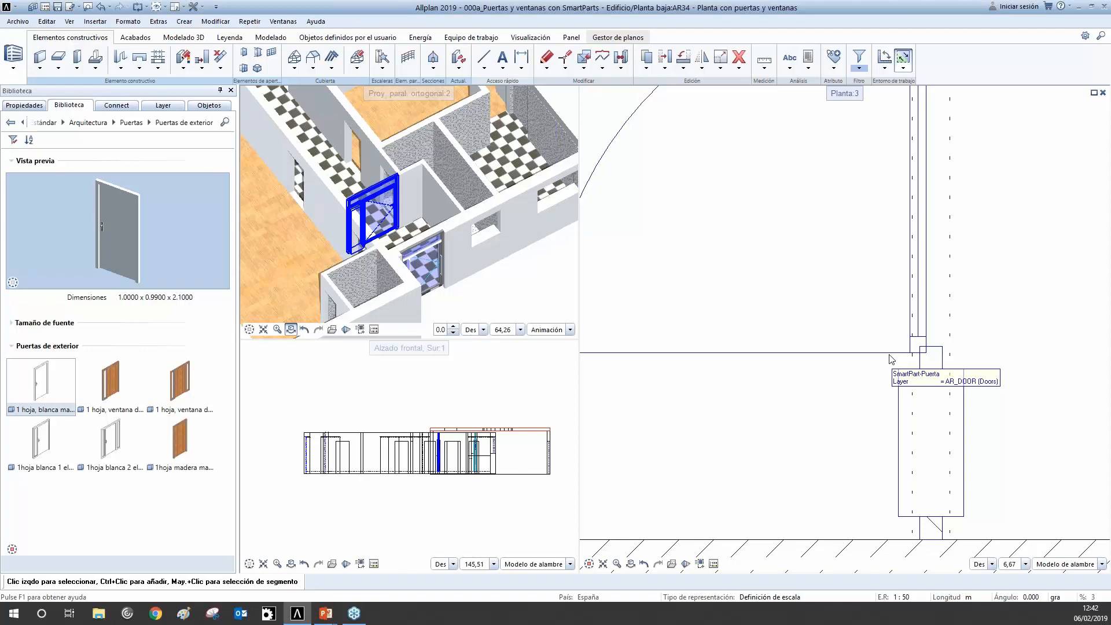
pyautogui.click(889, 359)
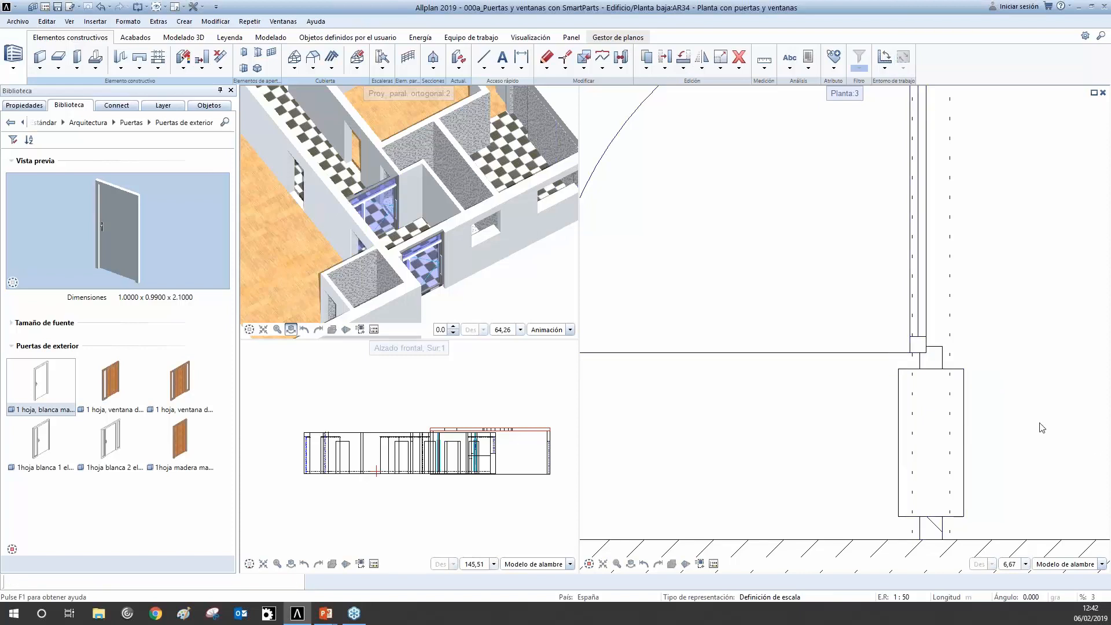
pyautogui.scroll(-5, 1074, 439)
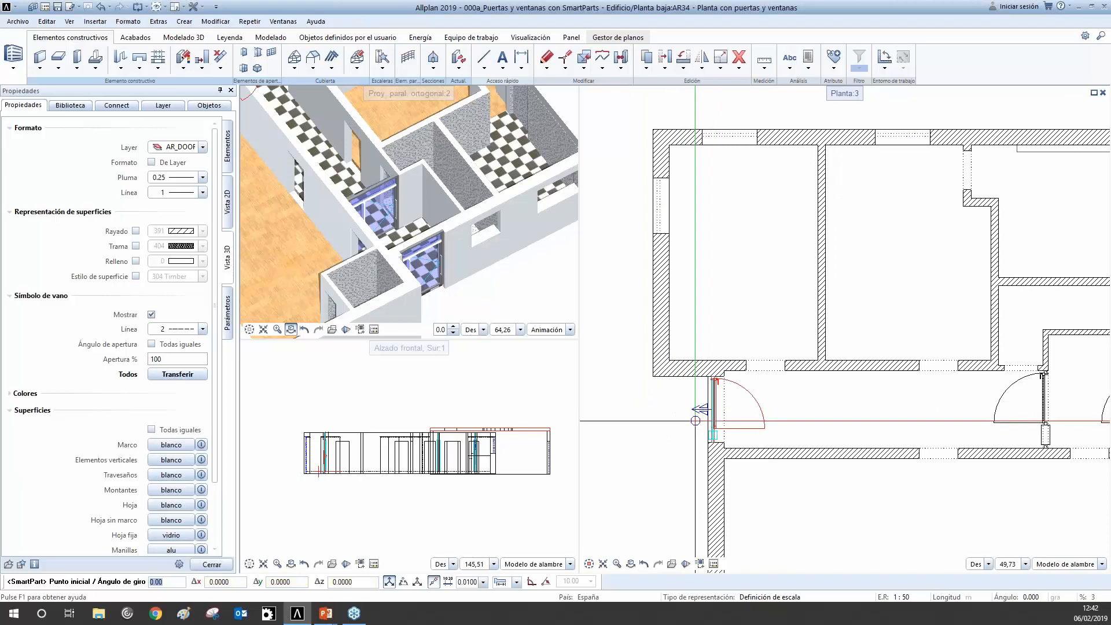
pyautogui.click(695, 420)
pyautogui.scroll(-3, 664, 398)
pyautogui.click(689, 418)
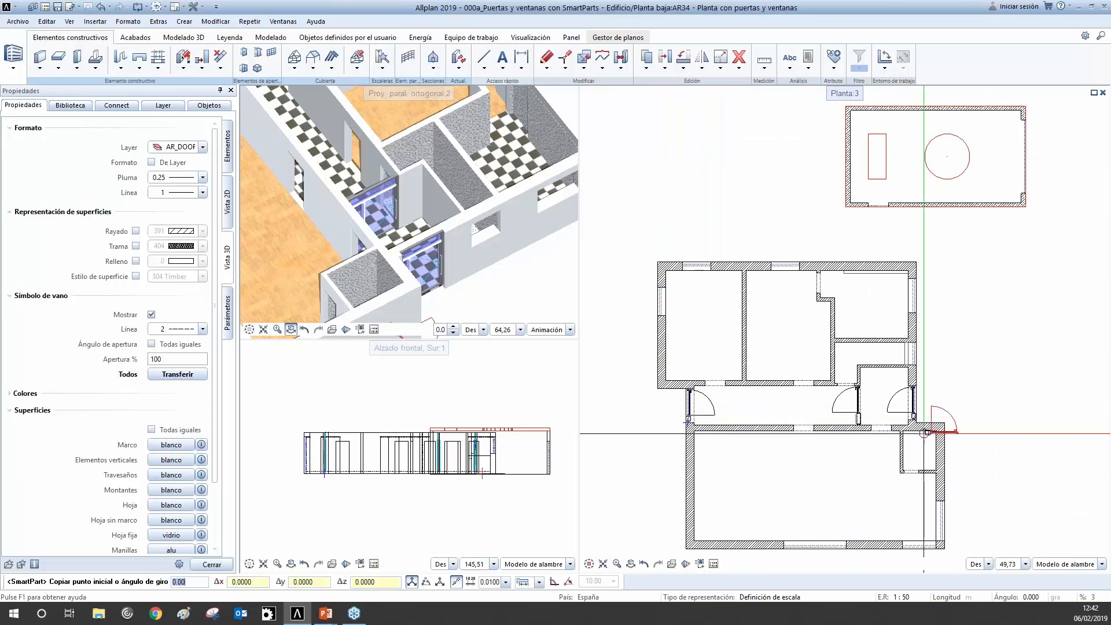
pyautogui.press('Escape')
# Open the properties of the door between the corridor and the entrance hall and display its element structure.
pyautogui.click(858, 403)
pyautogui.scroll(5, 859, 403)
pyautogui.press('Escape')
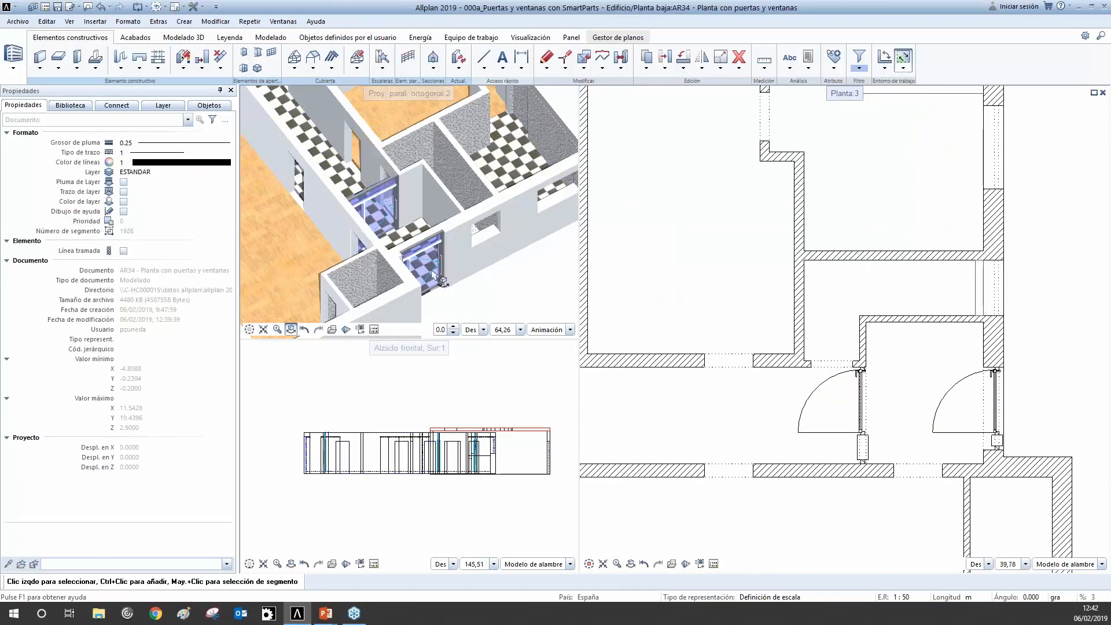
pyautogui.scroll(-3, 478, 324)
pyautogui.scroll(3, 862, 445)
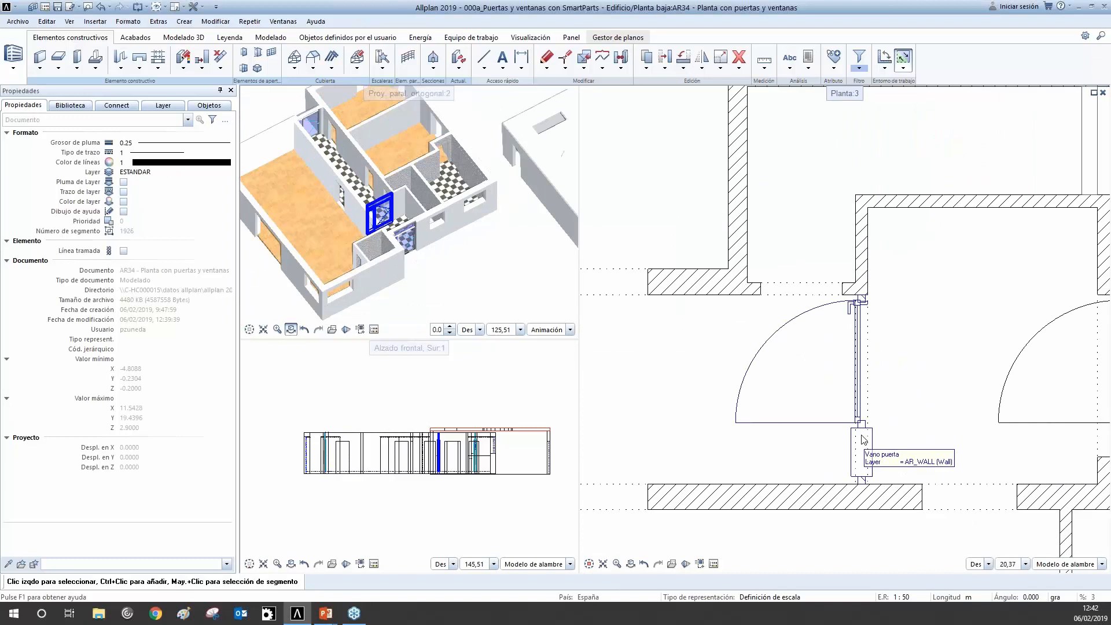
pyautogui.scroll(-8, 842, 443)
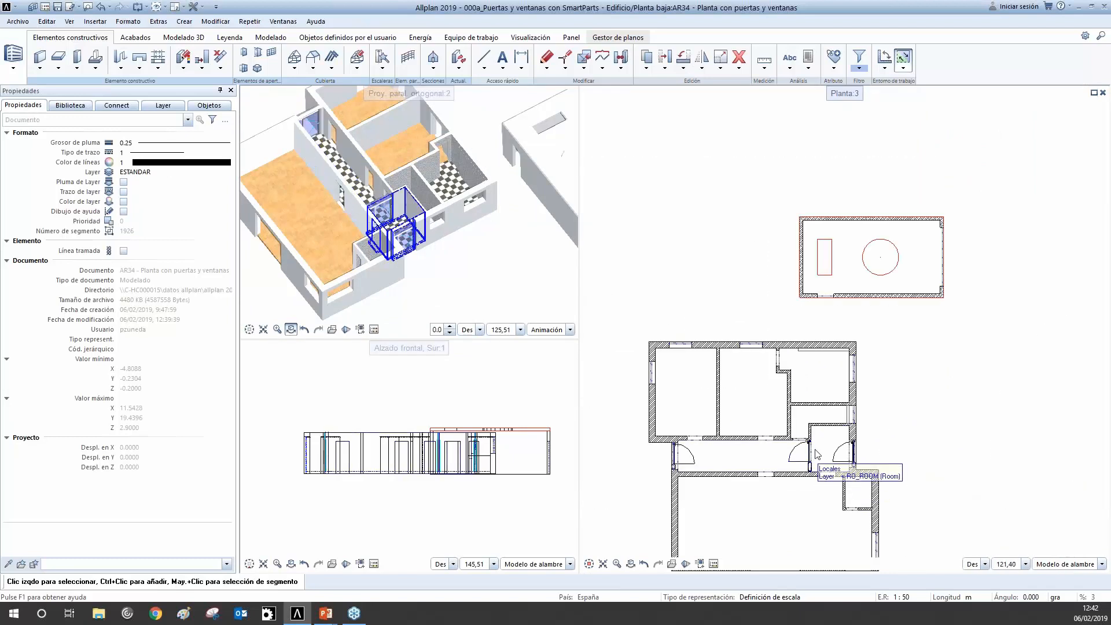
pyautogui.scroll(3, 817, 454)
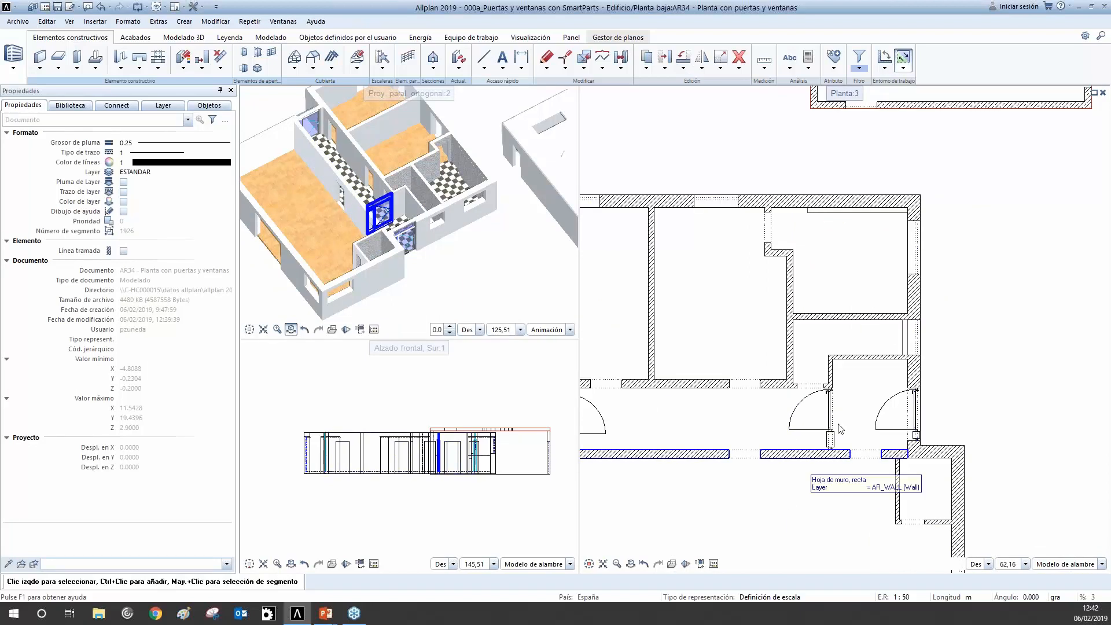
pyautogui.click(830, 437)
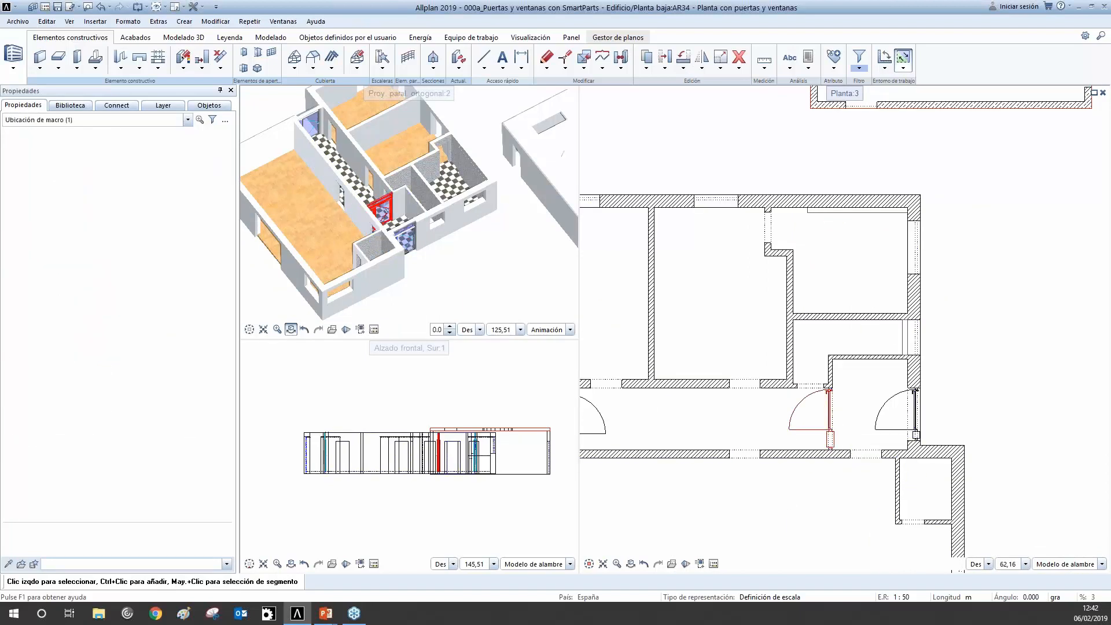
pyautogui.doubleClick(831, 435)
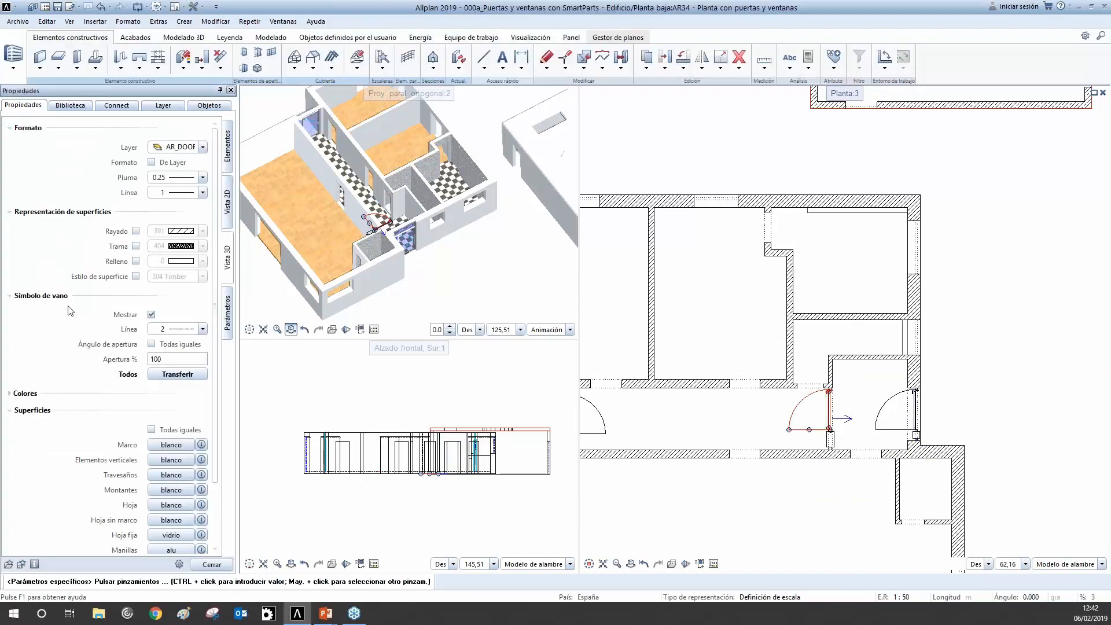
pyautogui.press('Escape')
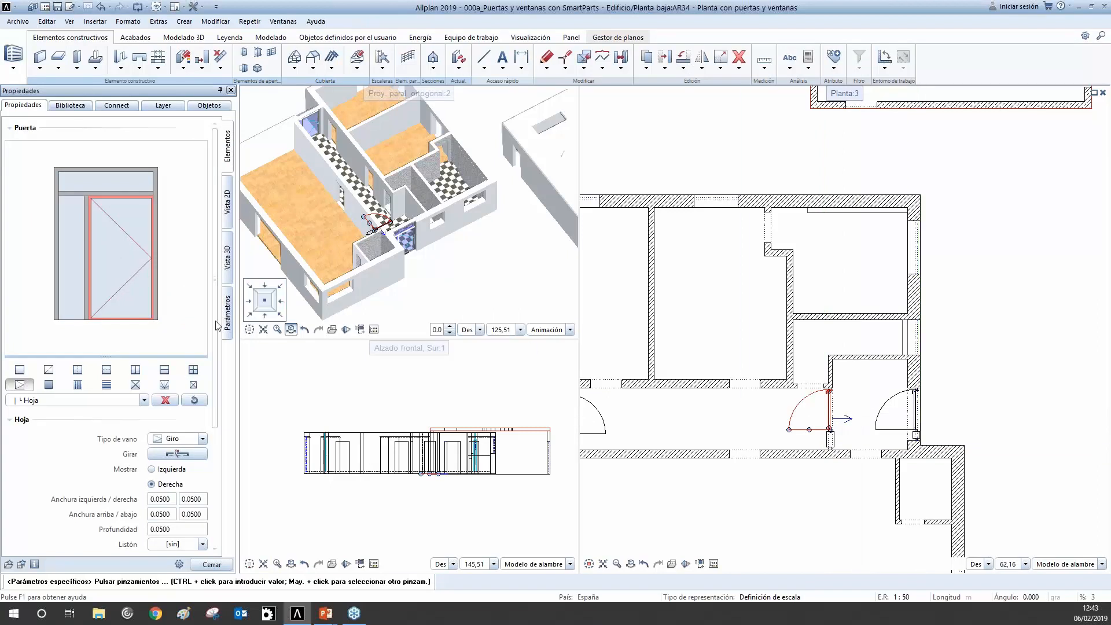
# Examine the door's vertical divider and swing leaf by selecting each, checking the divider in the element hierarchy.
pyautogui.click(86, 313)
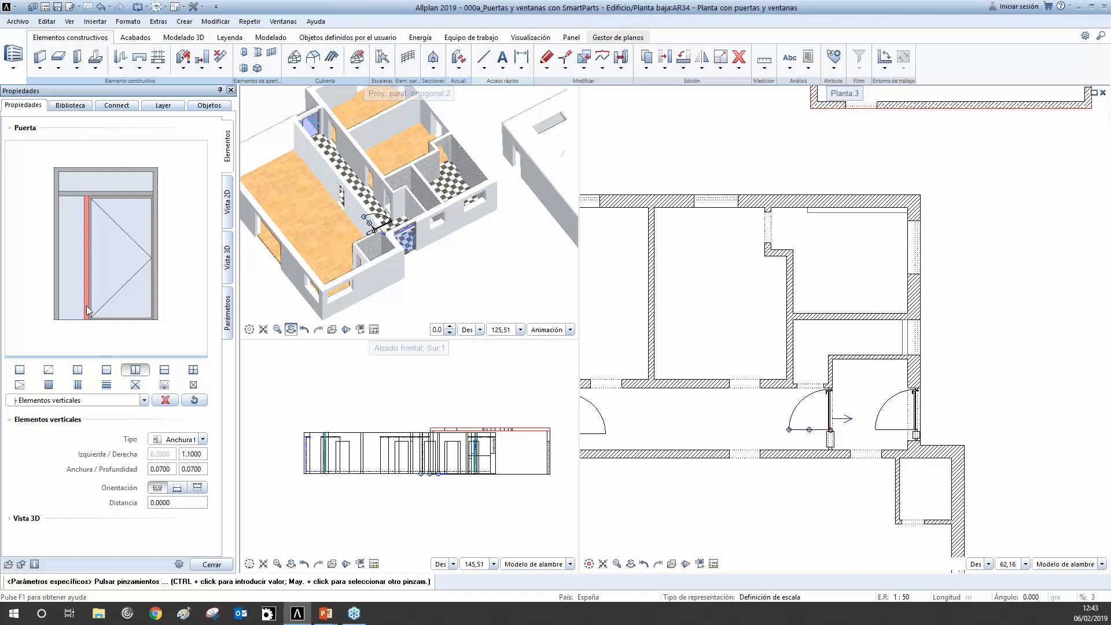
pyautogui.click(143, 400)
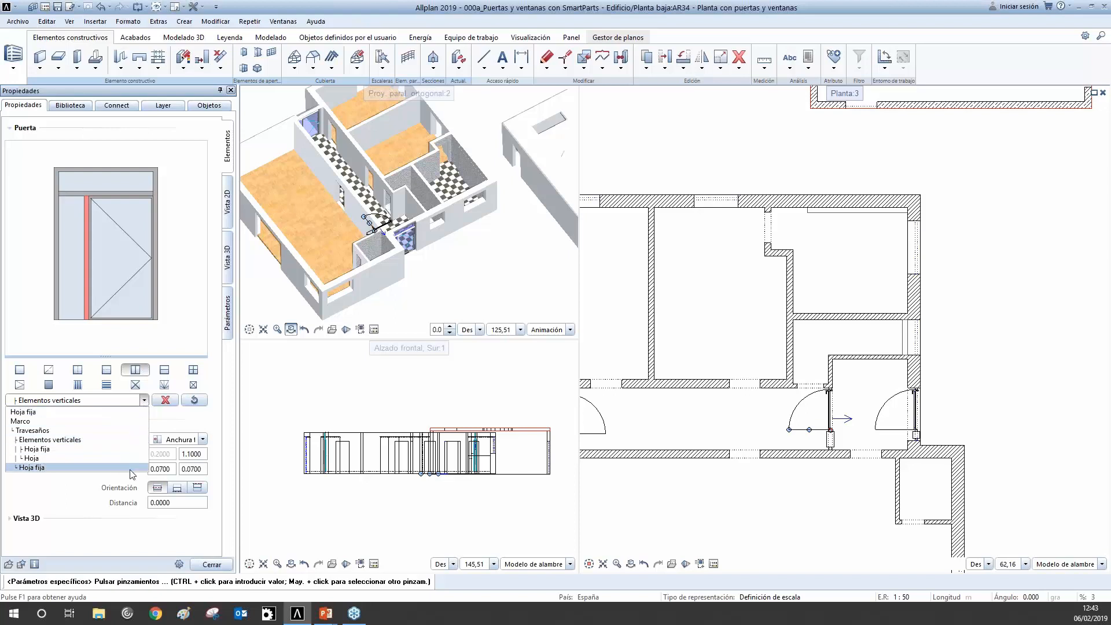
pyautogui.click(94, 441)
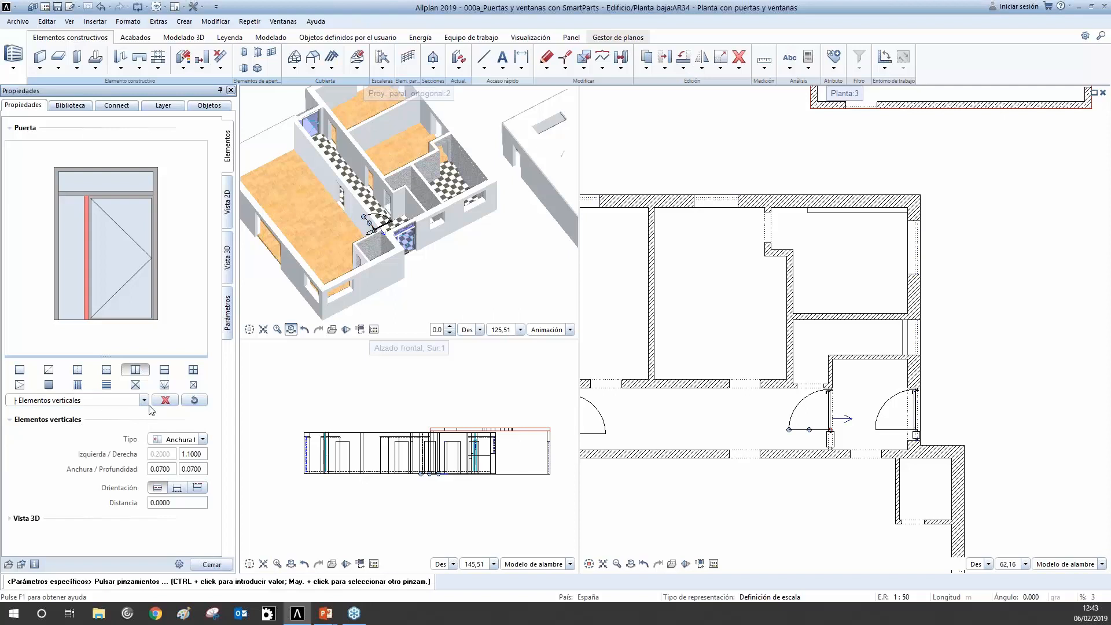
pyautogui.scroll(2, 69, 205)
pyautogui.scroll(2, 142, 162)
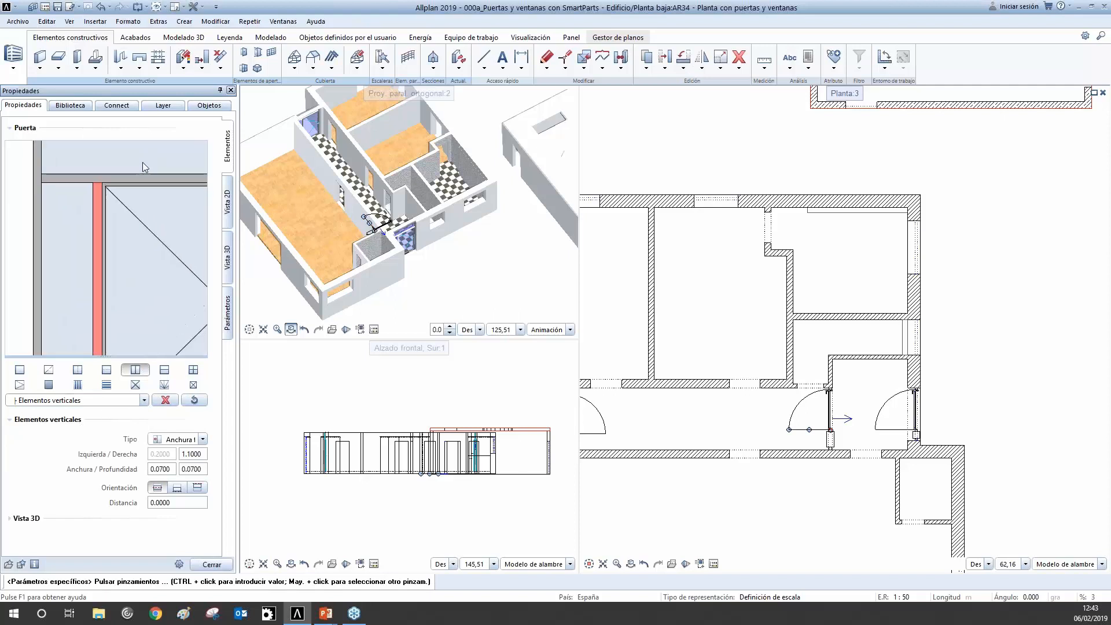
pyautogui.click(95, 200)
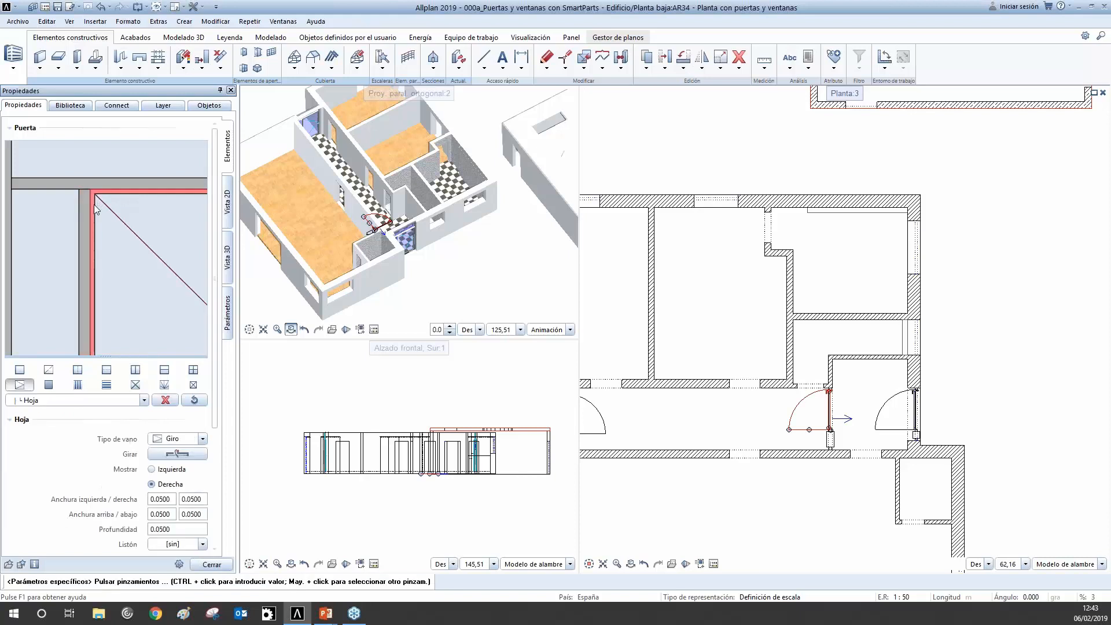
pyautogui.scroll(-3, 97, 243)
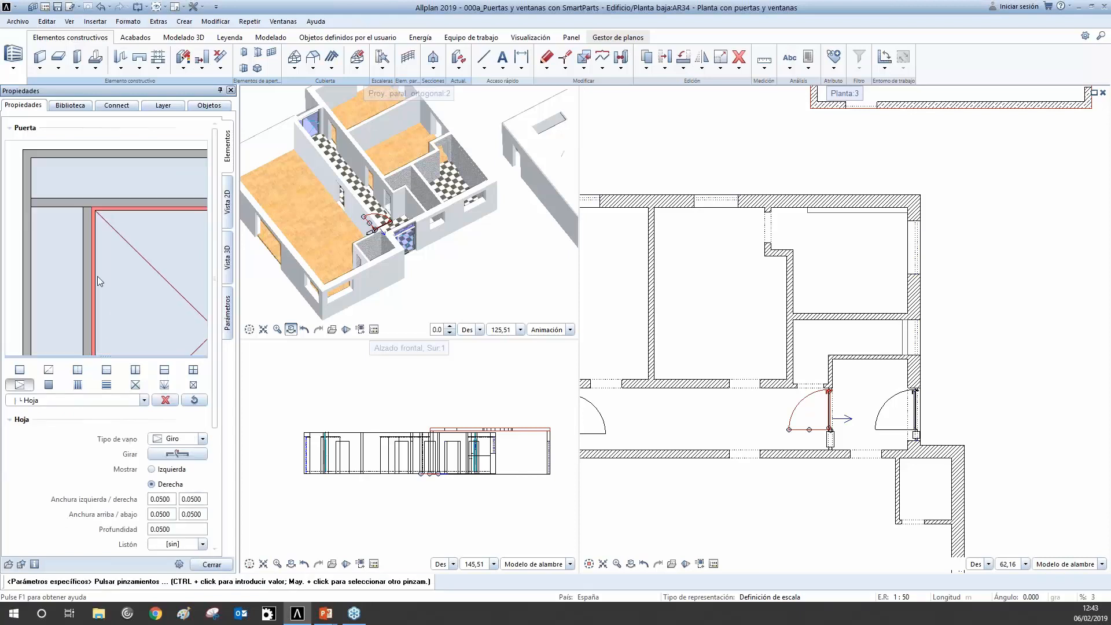
# Use the element hierarchy to select the door's upper fixed panel (Hoja fija) and its vertical divider (Elementos verticales).
pyautogui.click(143, 400)
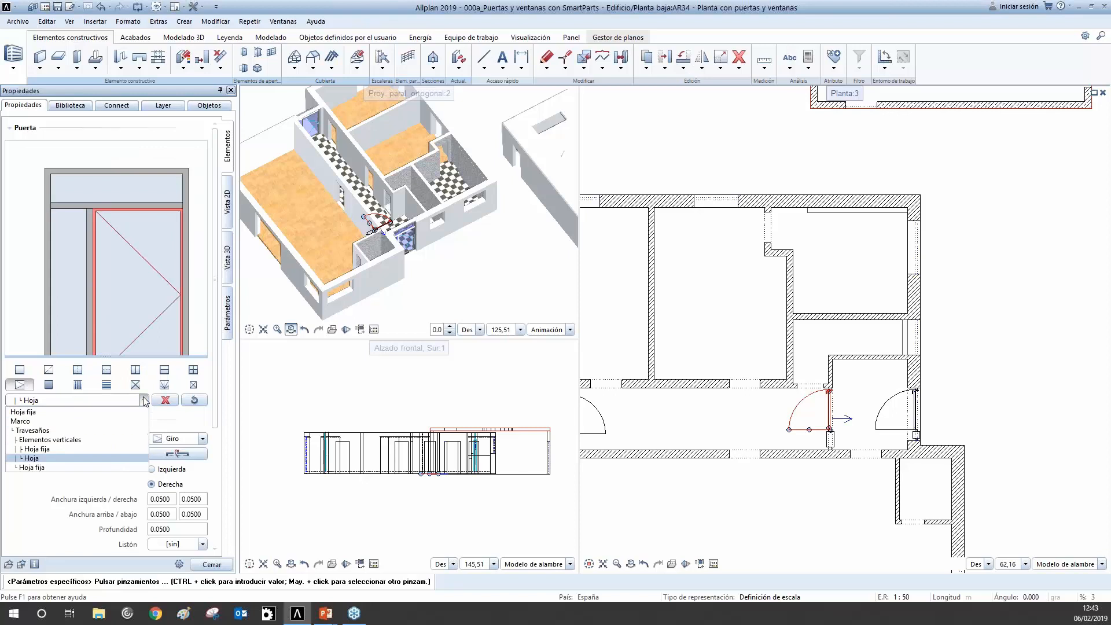
pyautogui.press('Return')
pyautogui.click(144, 400)
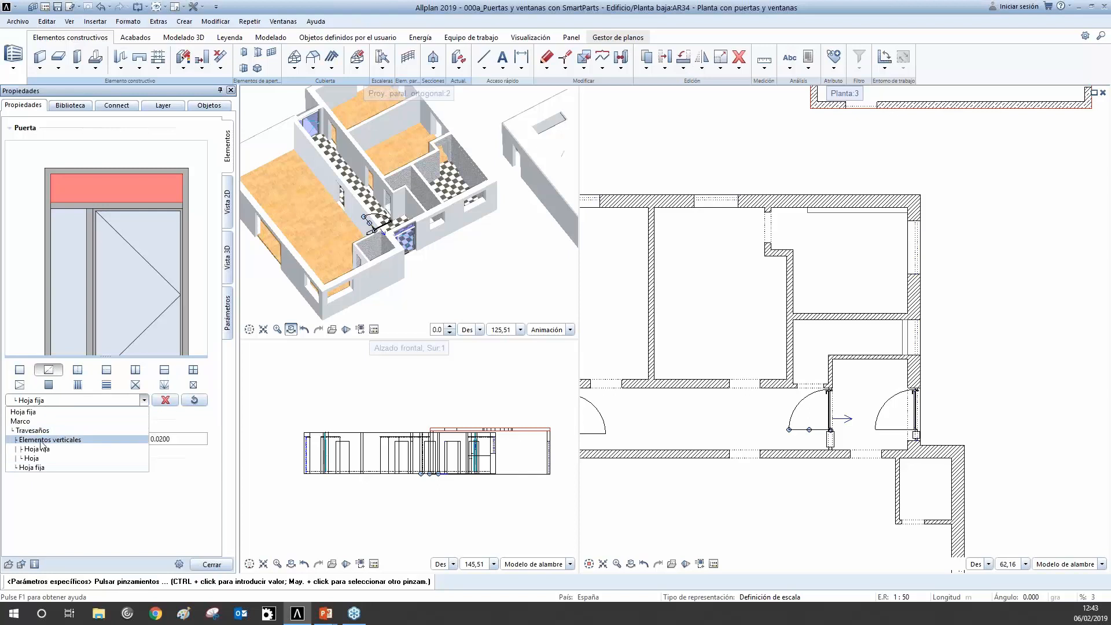
pyautogui.press('Return')
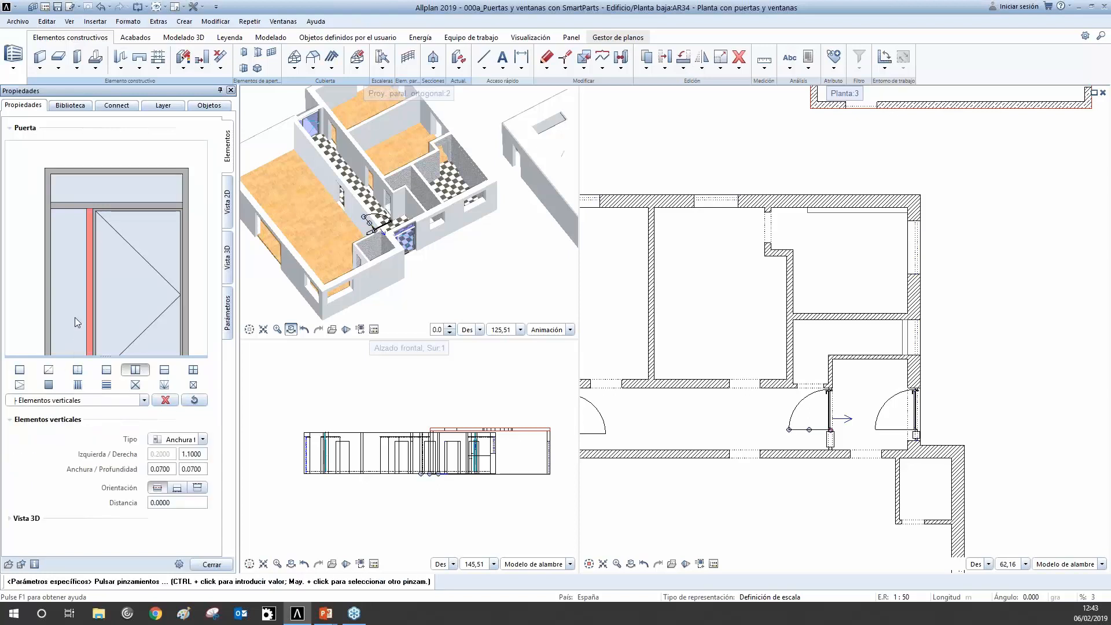
# Replace the door's vertical divider and its adjoining leaves with a single frameless leaf (Hoja sin marco) shown on the right (Derecha).
pyautogui.click(165, 400)
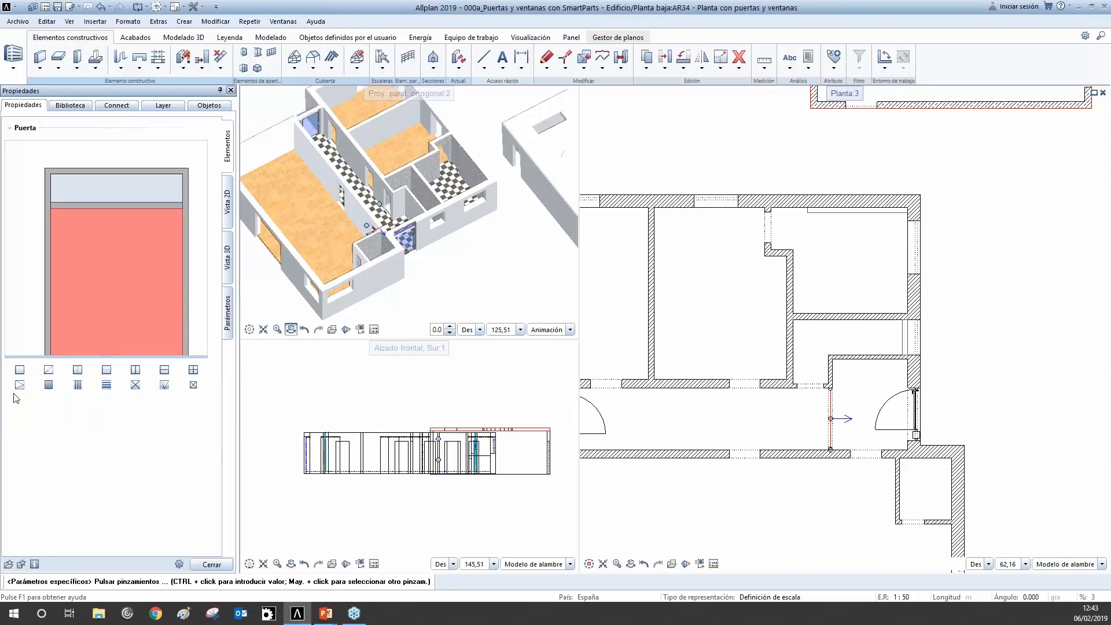
pyautogui.click(48, 385)
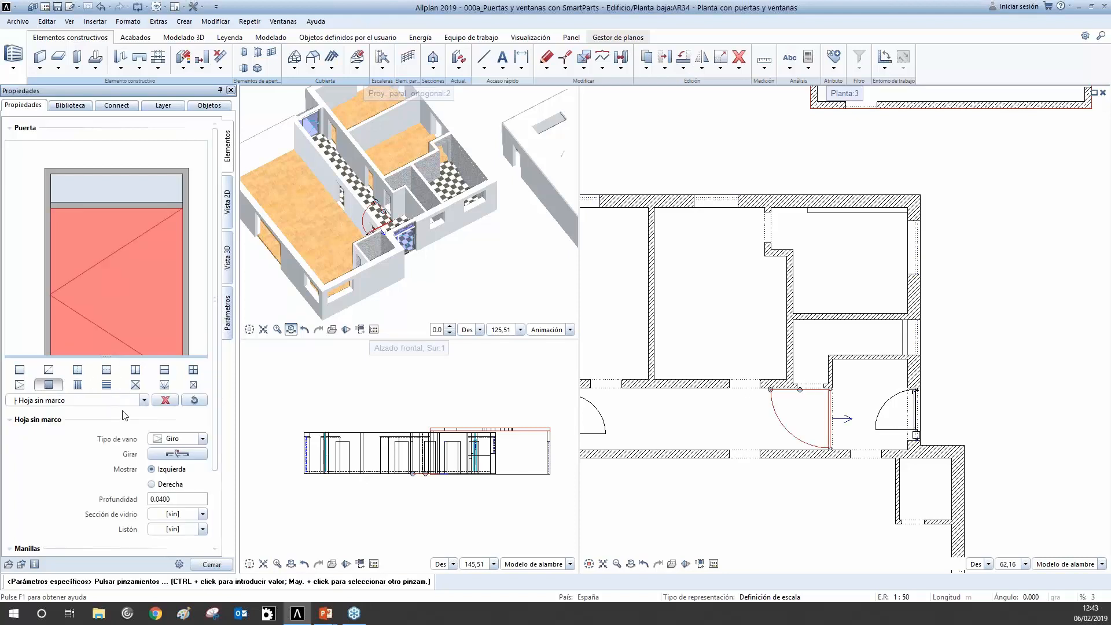
pyautogui.click(168, 485)
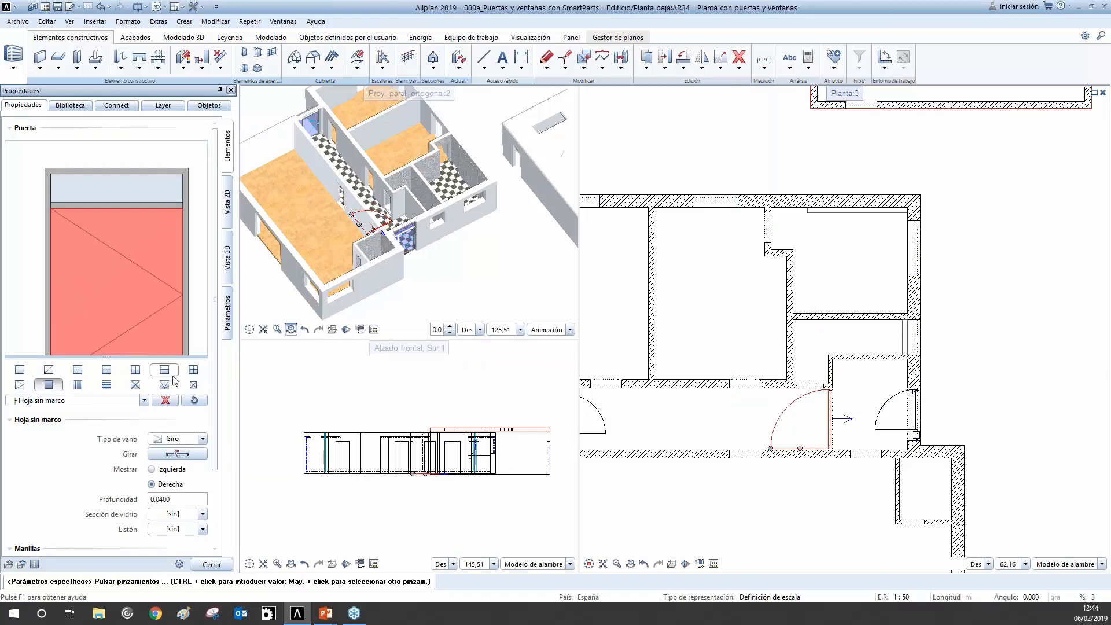
# Give the frameless leaf an interior grab bar handle (Barra de agarre) with a length of 0.9.
pyautogui.moveTo(215, 405); pyautogui.dragTo(211, 505)
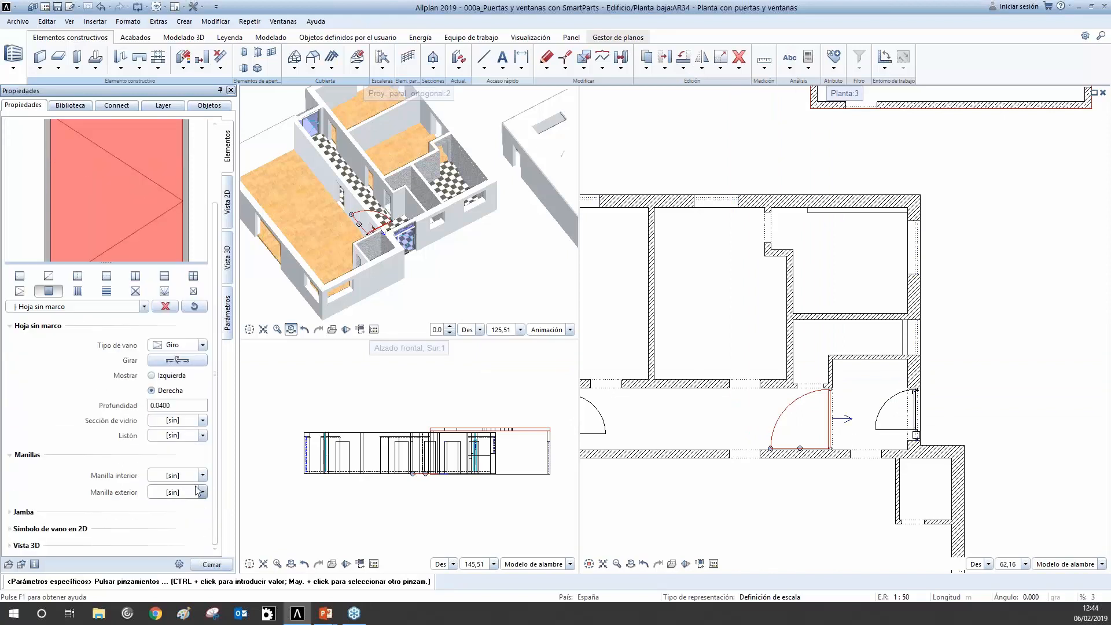
pyautogui.click(202, 475)
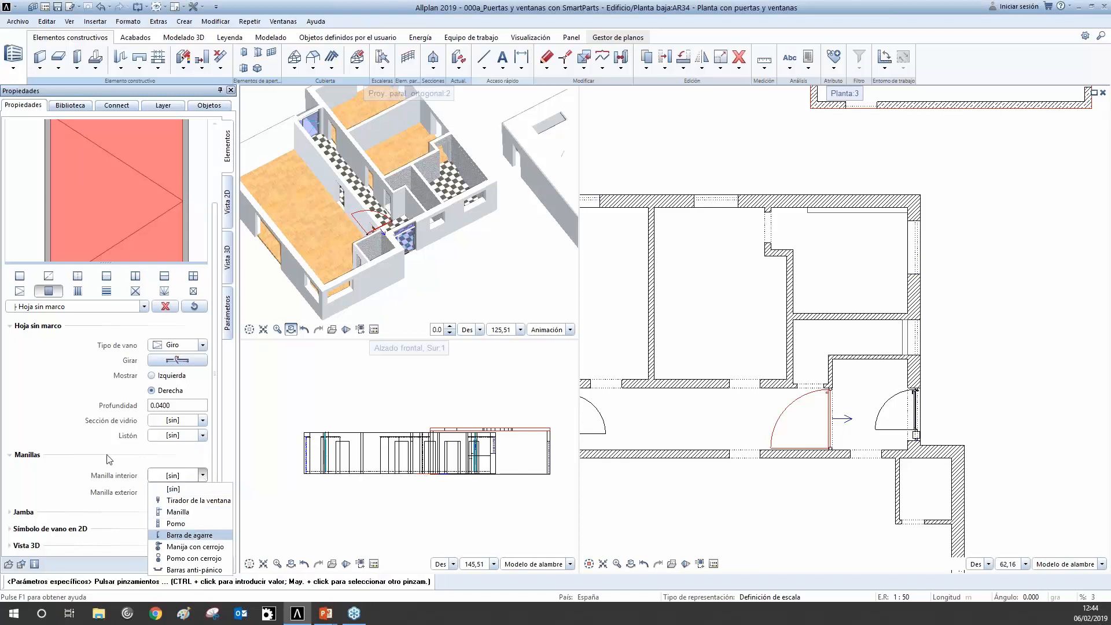
pyautogui.scroll(-1, 164, 490)
pyautogui.click(202, 492)
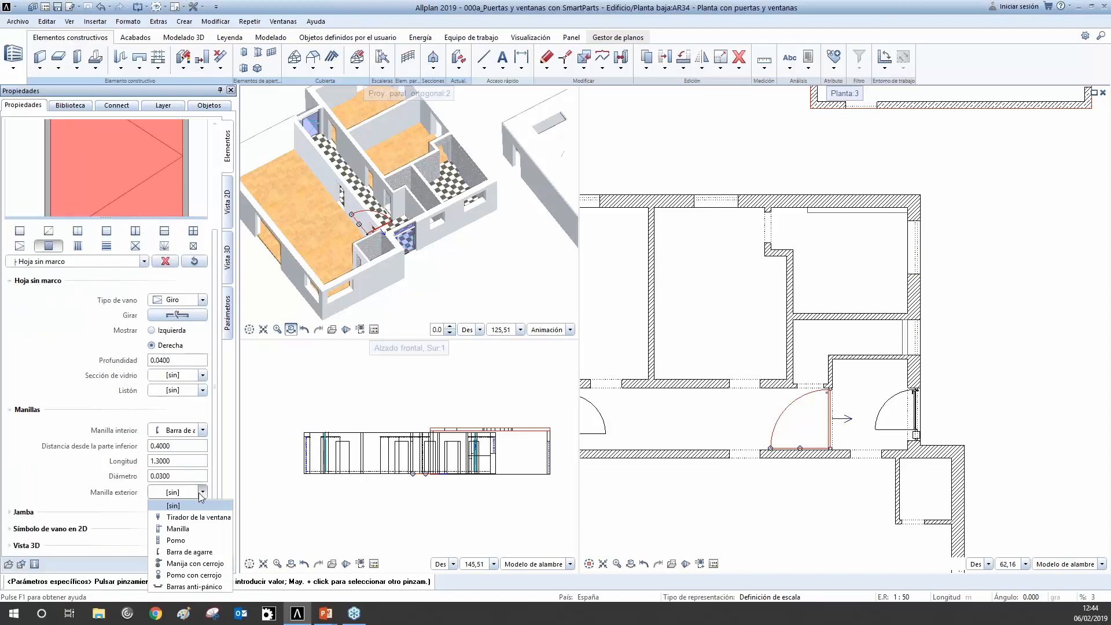
pyautogui.click(170, 445)
pyautogui.click(169, 445)
pyautogui.click(171, 459)
pyautogui.write('0.9')
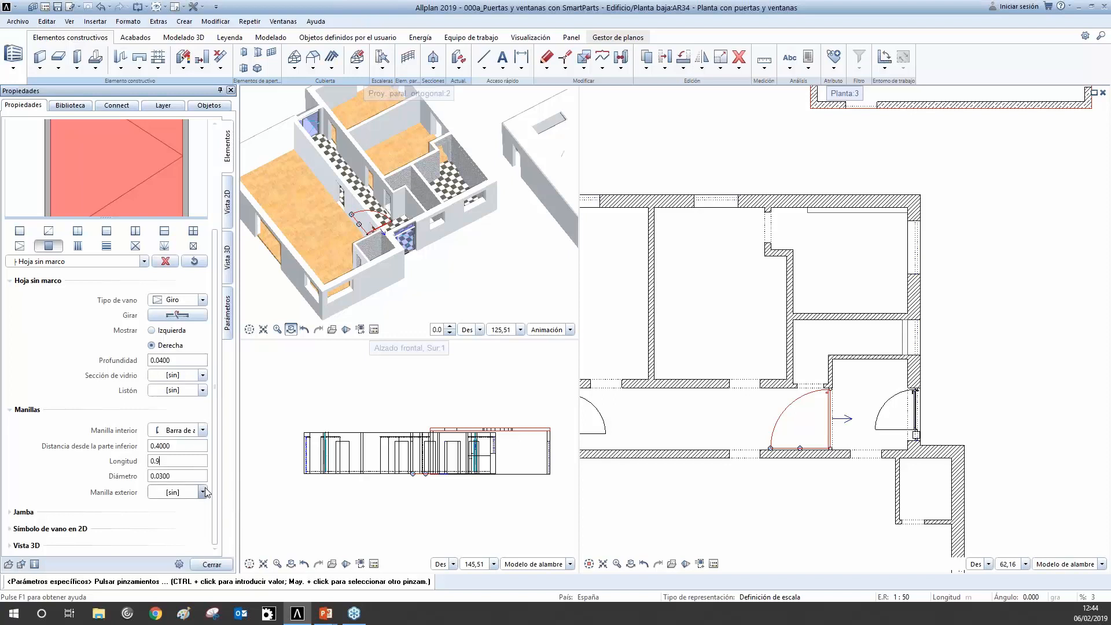
# Set the interior handle's length to 0.9 and bottom distance to 0.6, and add an exterior Barra de agarre handle 0.9 long.
pyautogui.press('Return')
pyautogui.click(202, 492)
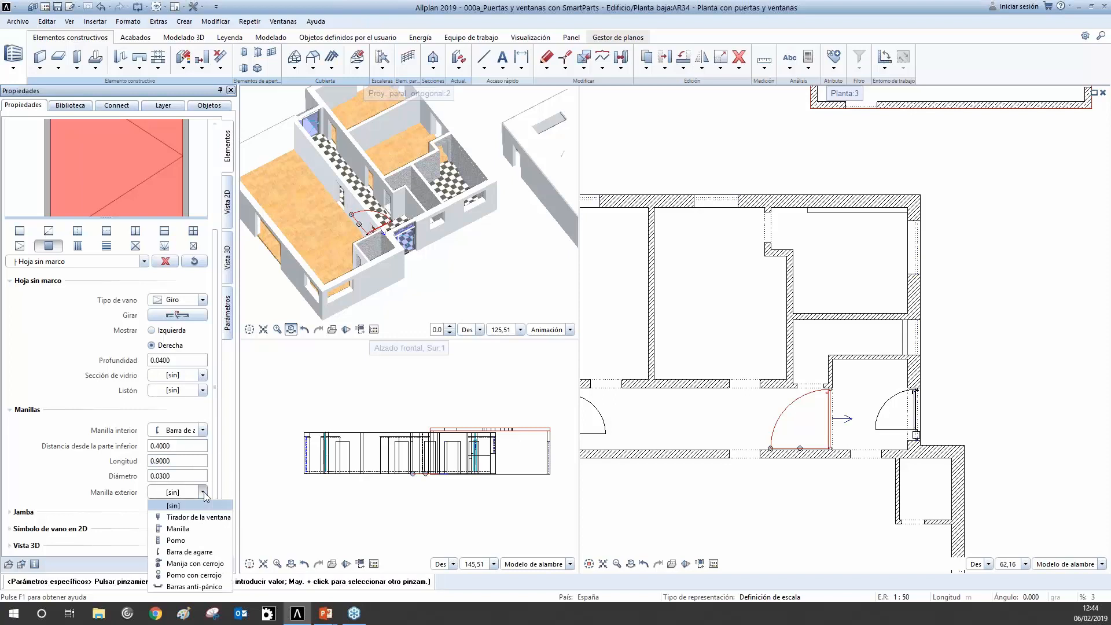
pyautogui.click(196, 551)
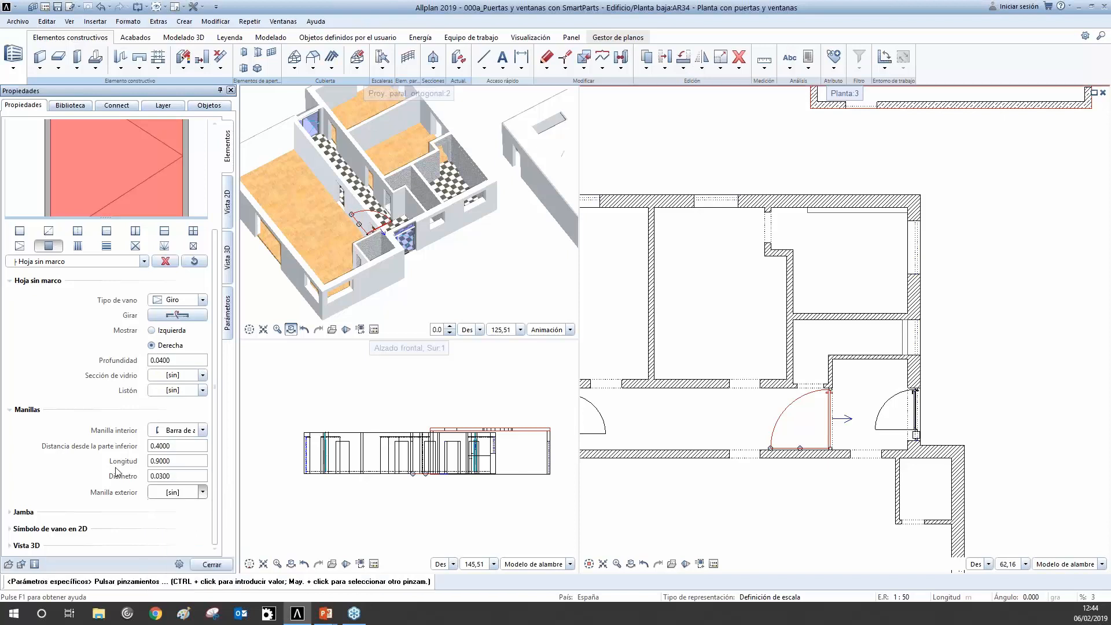
pyautogui.click(176, 523)
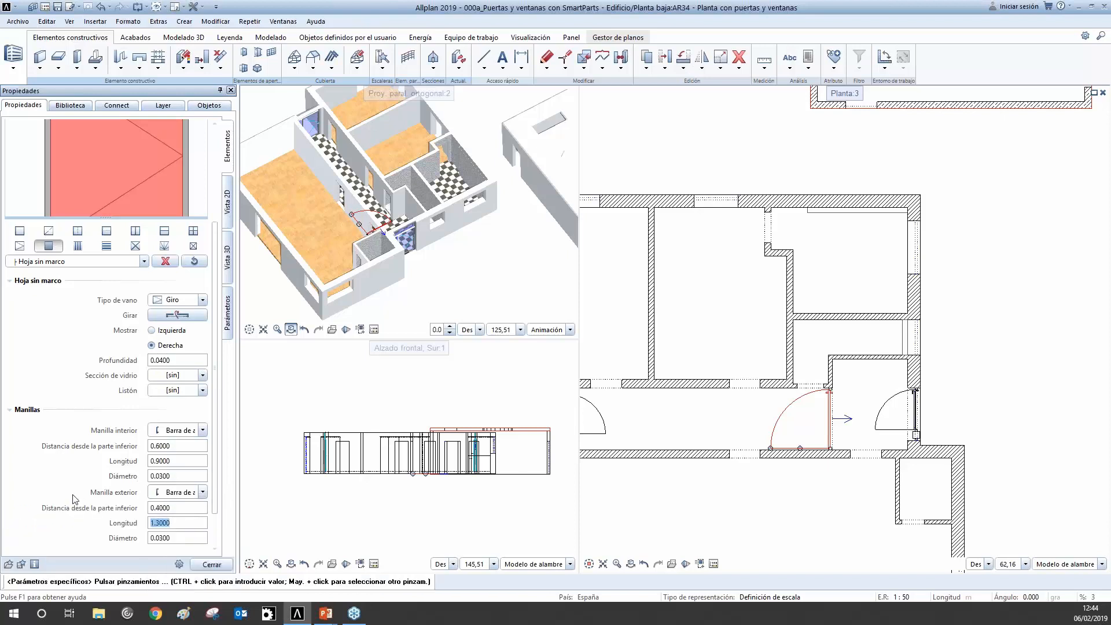
pyautogui.write('0.9')
pyautogui.click(185, 509)
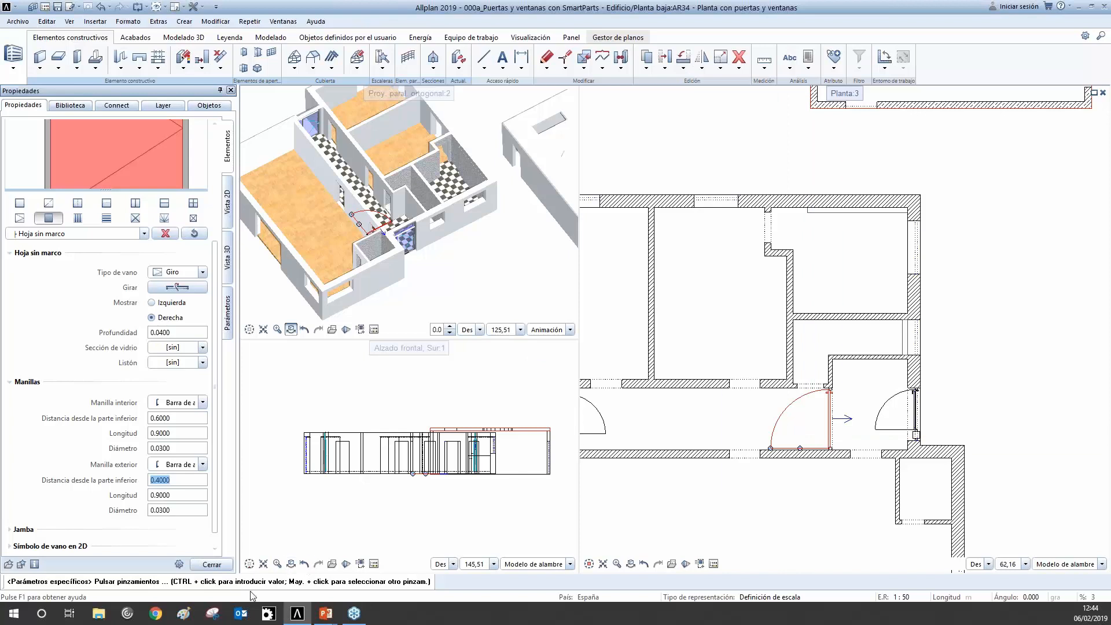
pyautogui.click(212, 564)
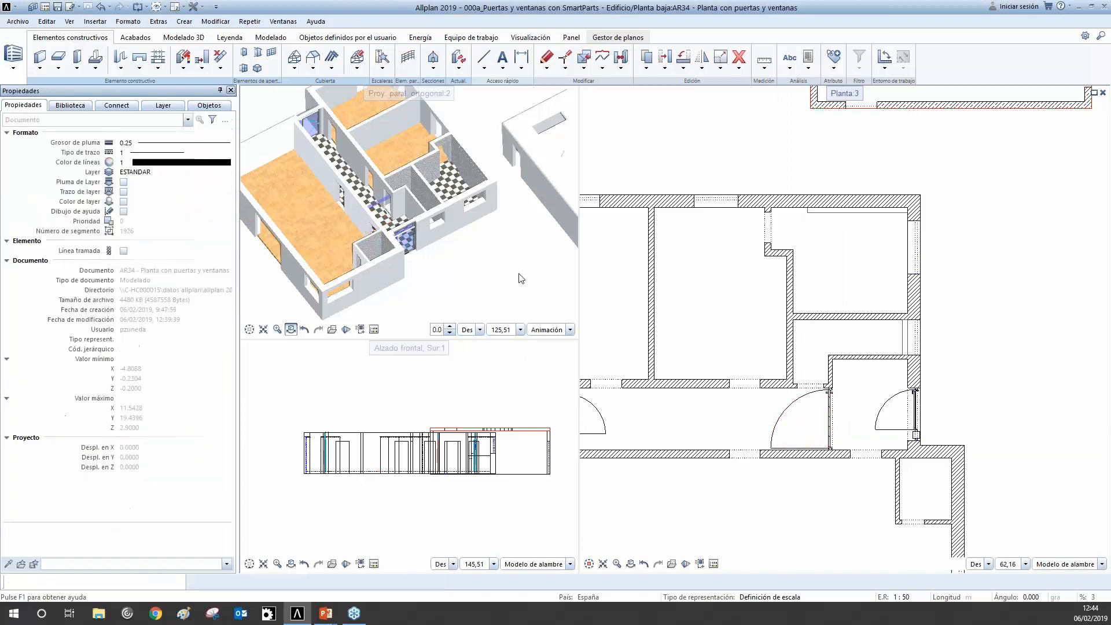
# Inspect the corridor's frameless-leaf door and its grab-bar handles up close in the 3D view.
pyautogui.moveTo(484, 238); pyautogui.dragTo(445, 255)
pyautogui.scroll(2, 445, 255)
pyautogui.scroll(6, 445, 255)
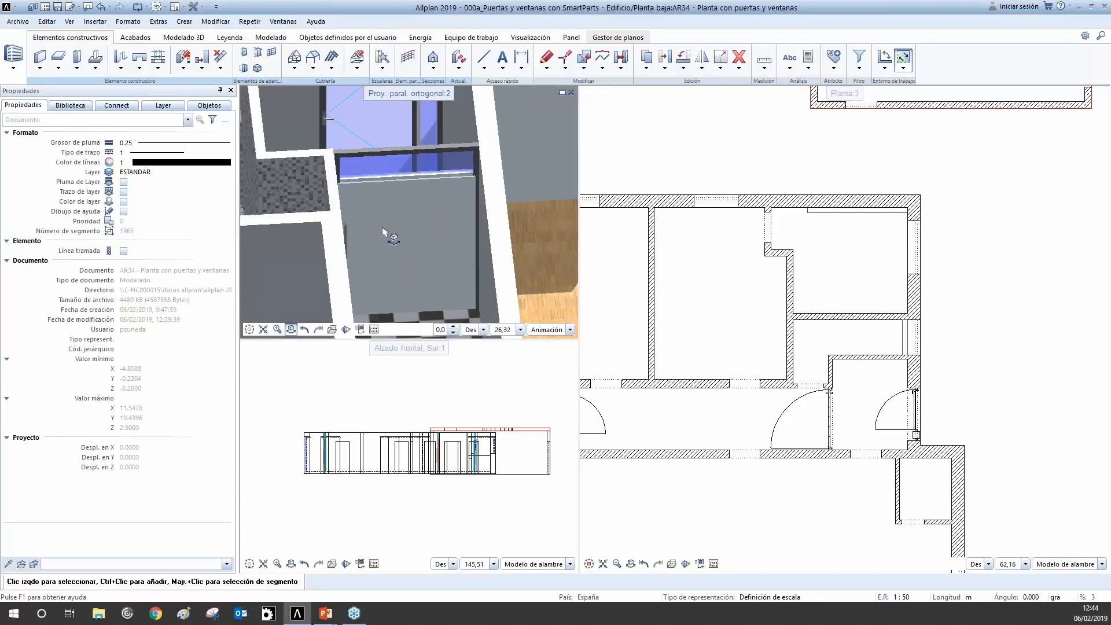
pyautogui.moveTo(514, 201); pyautogui.dragTo(492, 217)
pyautogui.scroll(3, 782, 413)
pyautogui.click(783, 413)
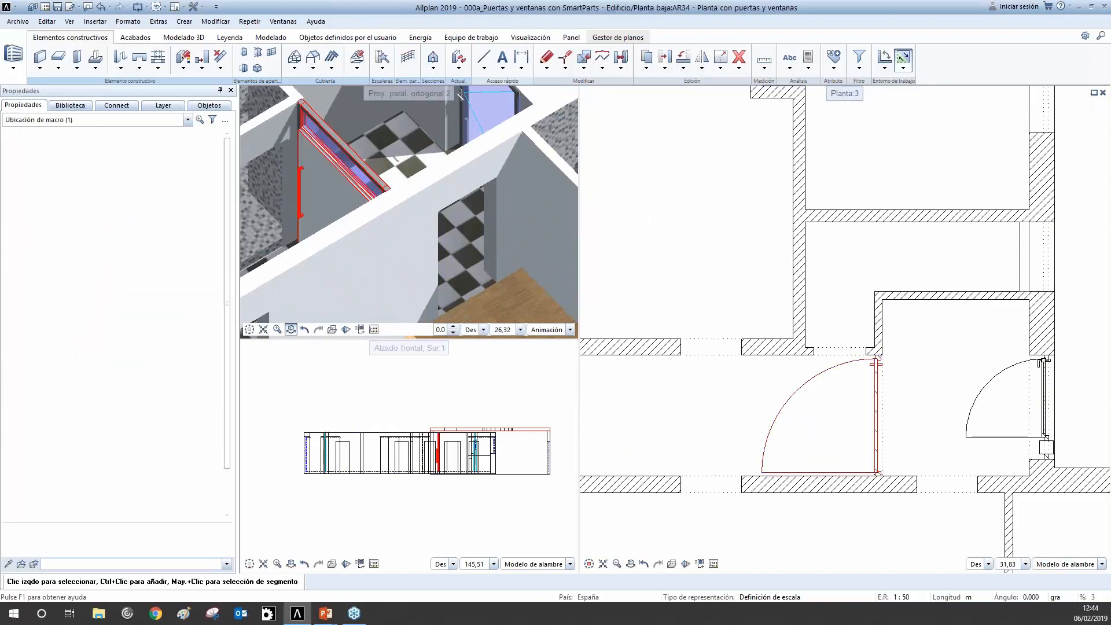
pyautogui.press('Escape')
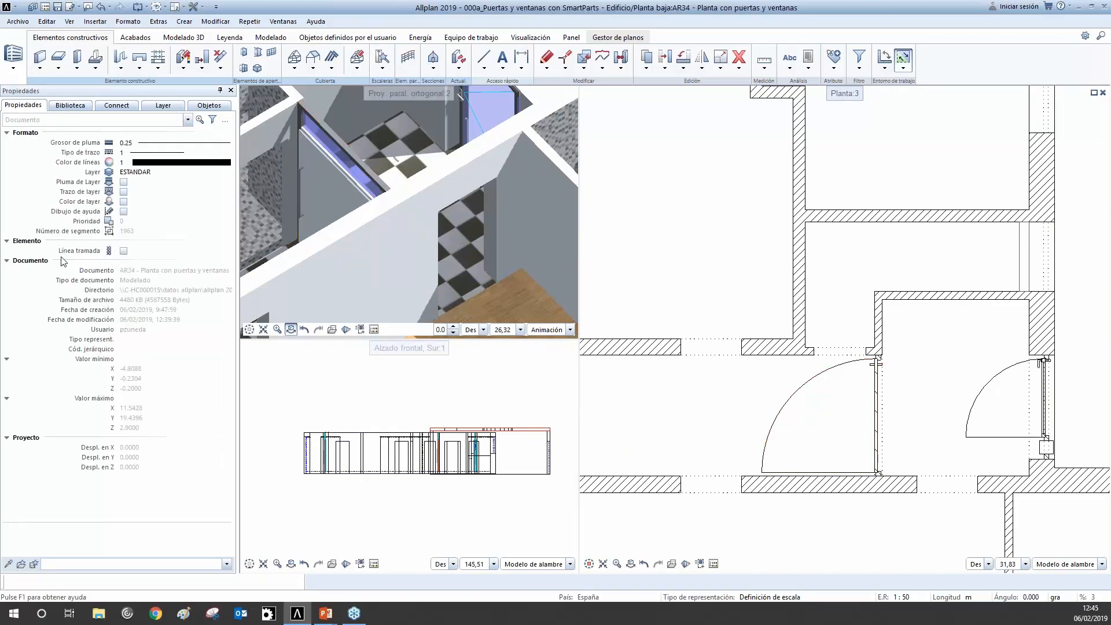
# Reopen the corridor door's parameters and assign the glas surface to its frameless leaf for the 3D view.
pyautogui.hotkey('ctrl', 'z')
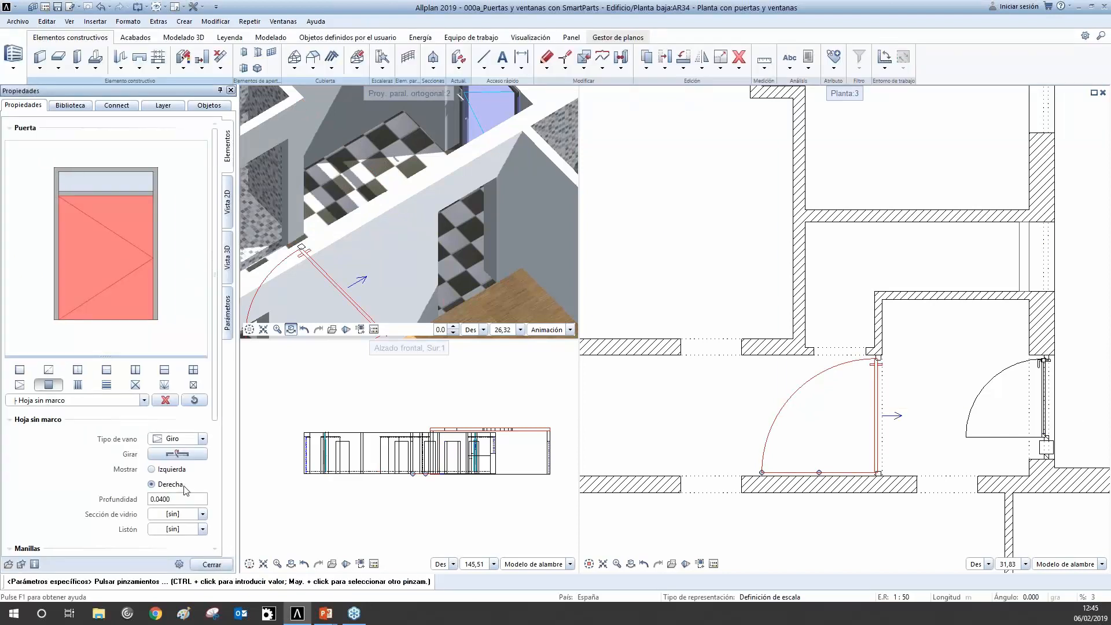
pyautogui.moveTo(217, 377); pyautogui.dragTo(228, 592)
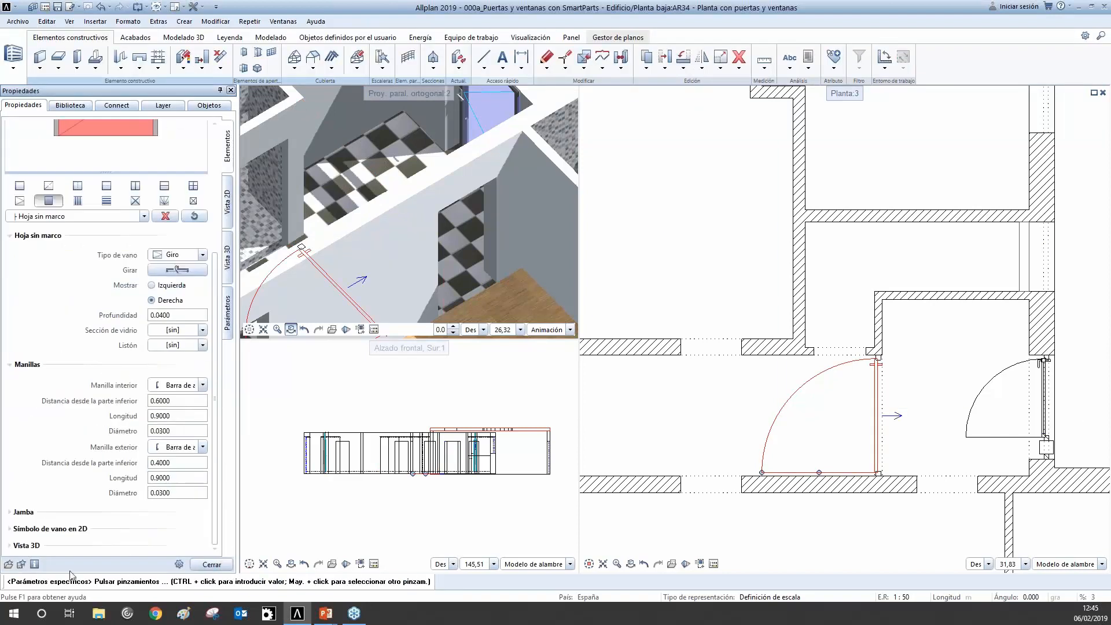
pyautogui.moveTo(292, 563)
pyautogui.click(10, 545)
pyautogui.scroll(-1, 222, 547)
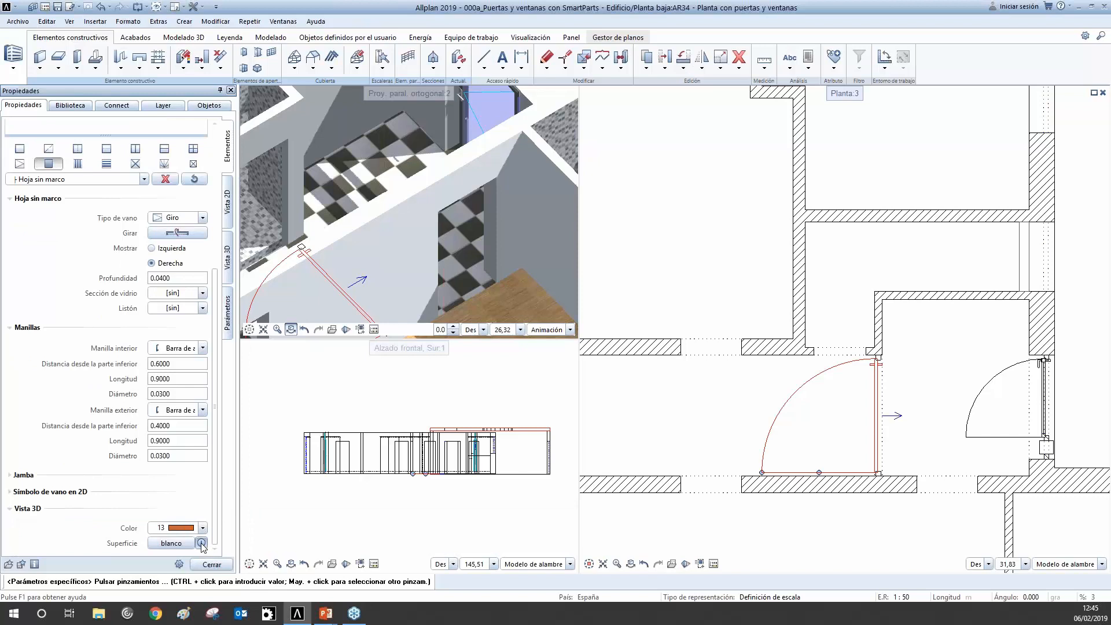
pyautogui.click(176, 549)
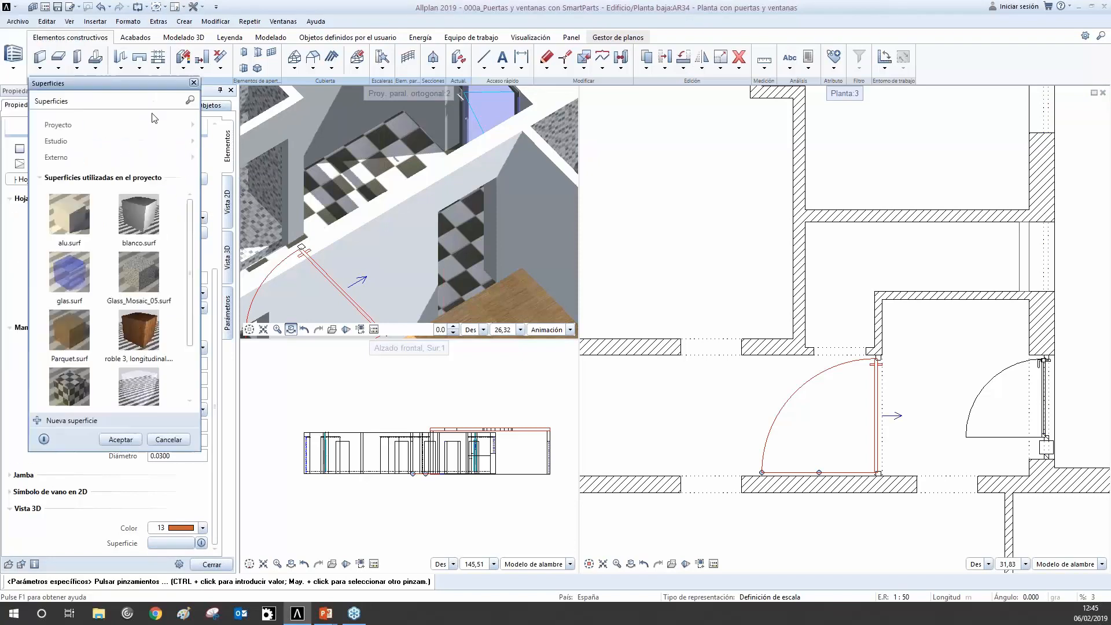
pyautogui.click(258, 278)
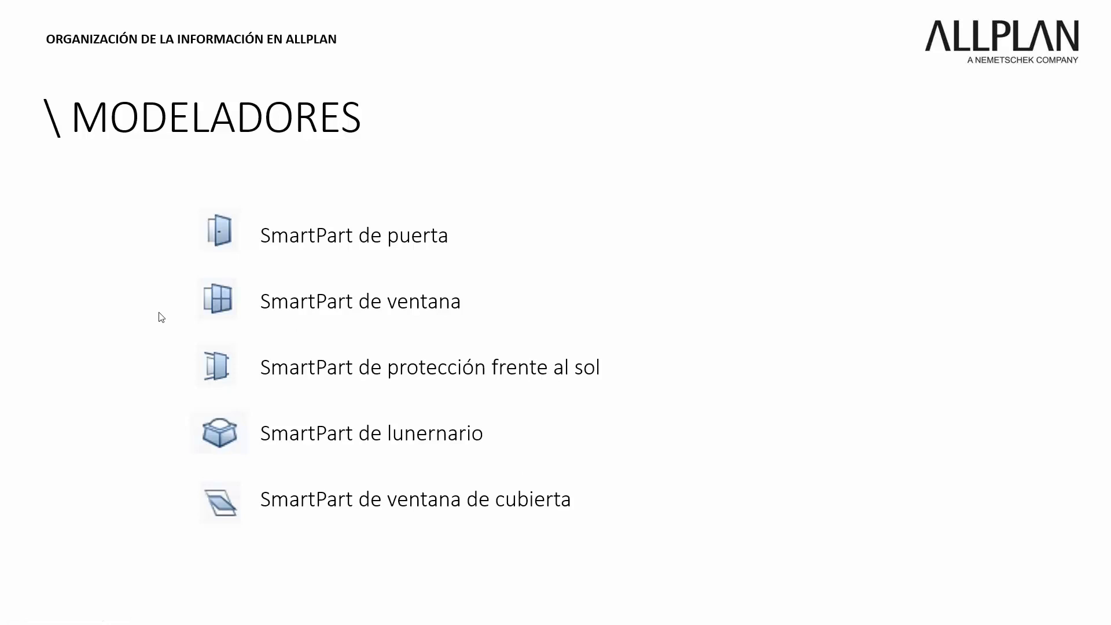
# Set the 3D colour of the corridor door's leaf to 20 and finish editing the door.
pyautogui.hotkey('alt', 'Tab')
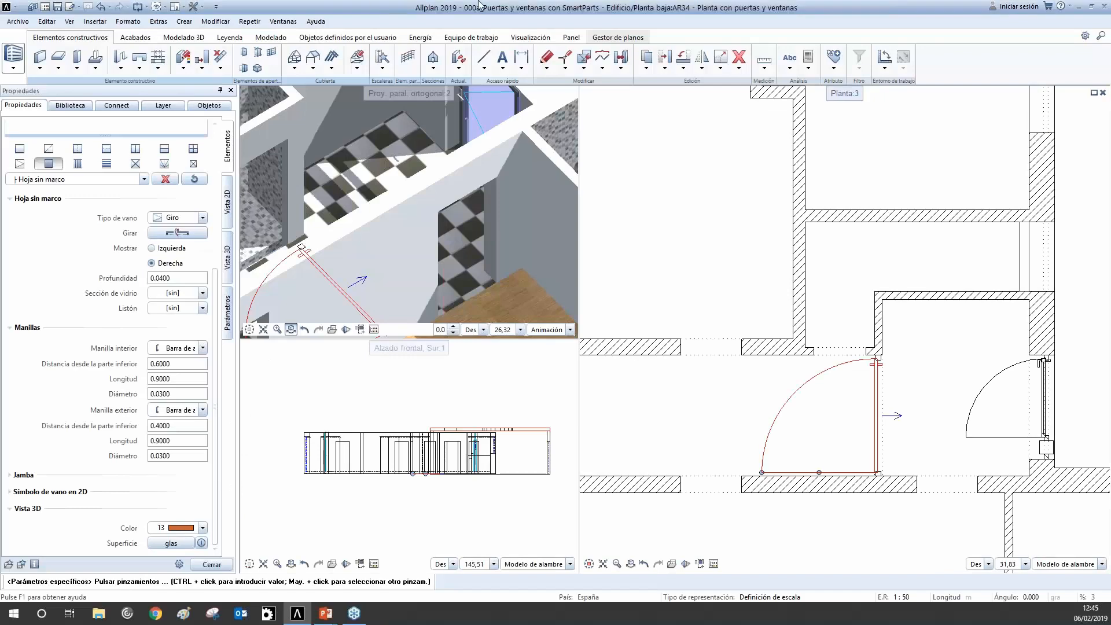
pyautogui.click(203, 527)
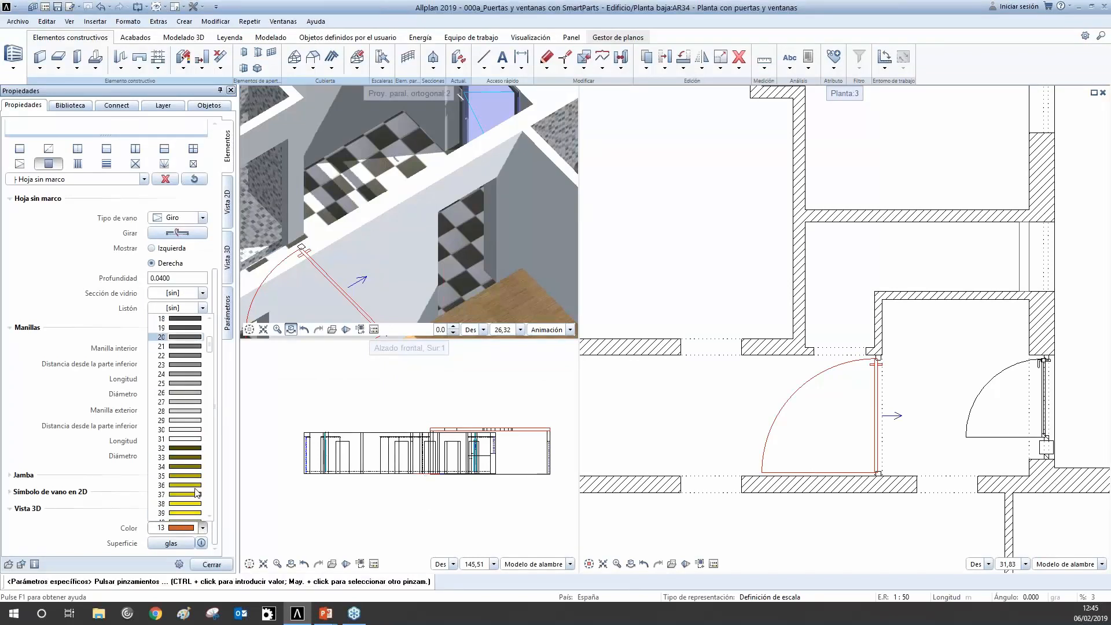
pyautogui.click(202, 527)
pyautogui.press('Escape')
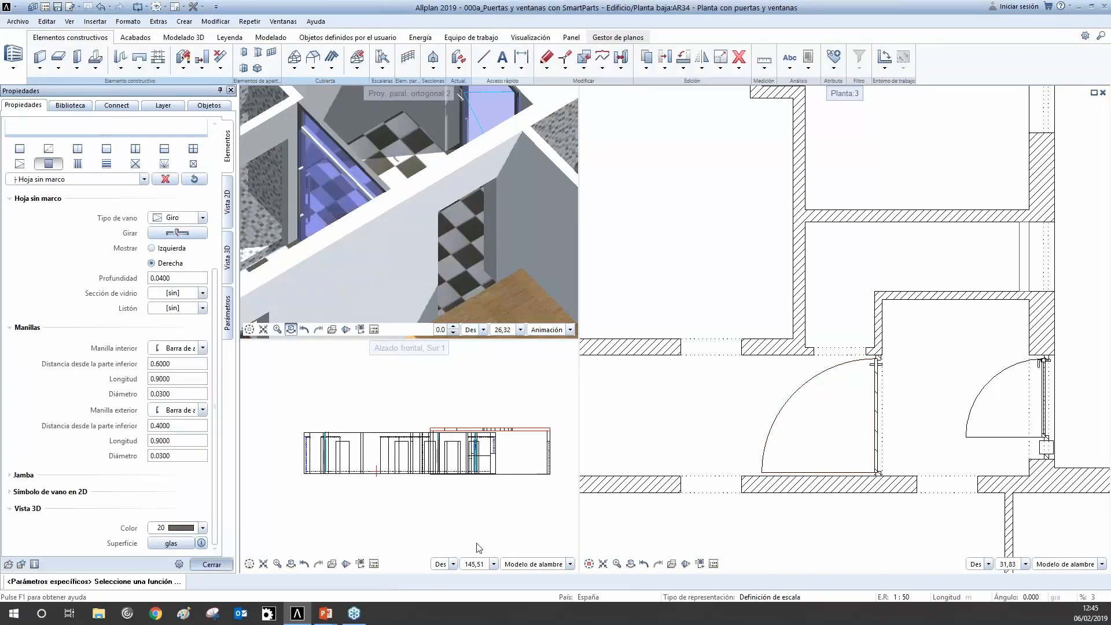
# Open the Pruebas group of the Estudio library.
pyautogui.scroll(-4, 436, 249)
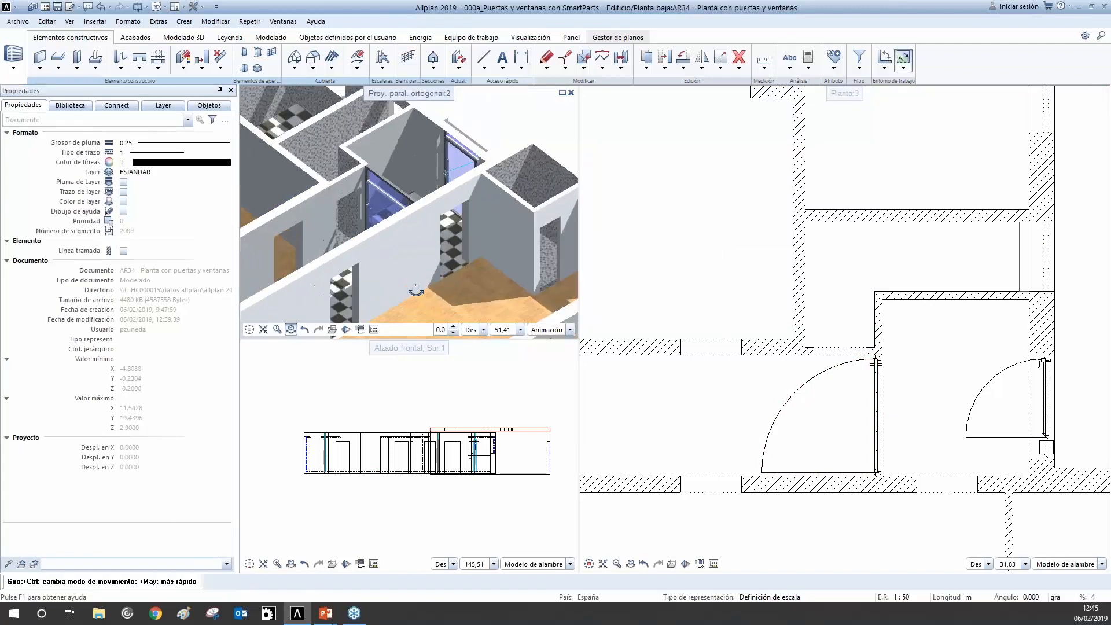
pyautogui.moveTo(400, 142); pyautogui.dragTo(569, 177)
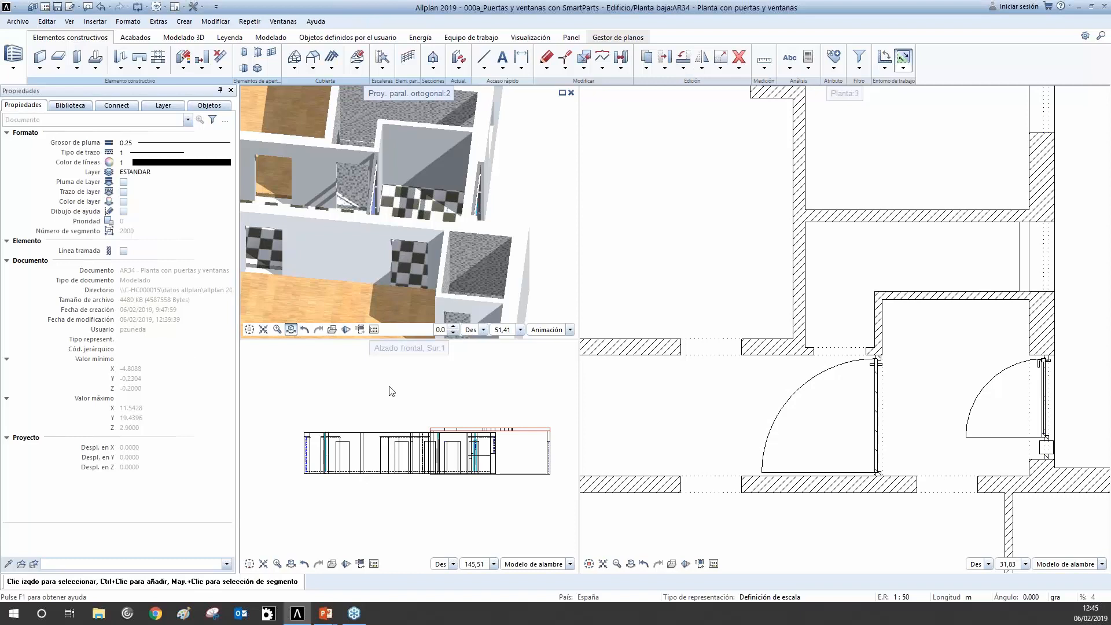
pyautogui.scroll(-3, 868, 448)
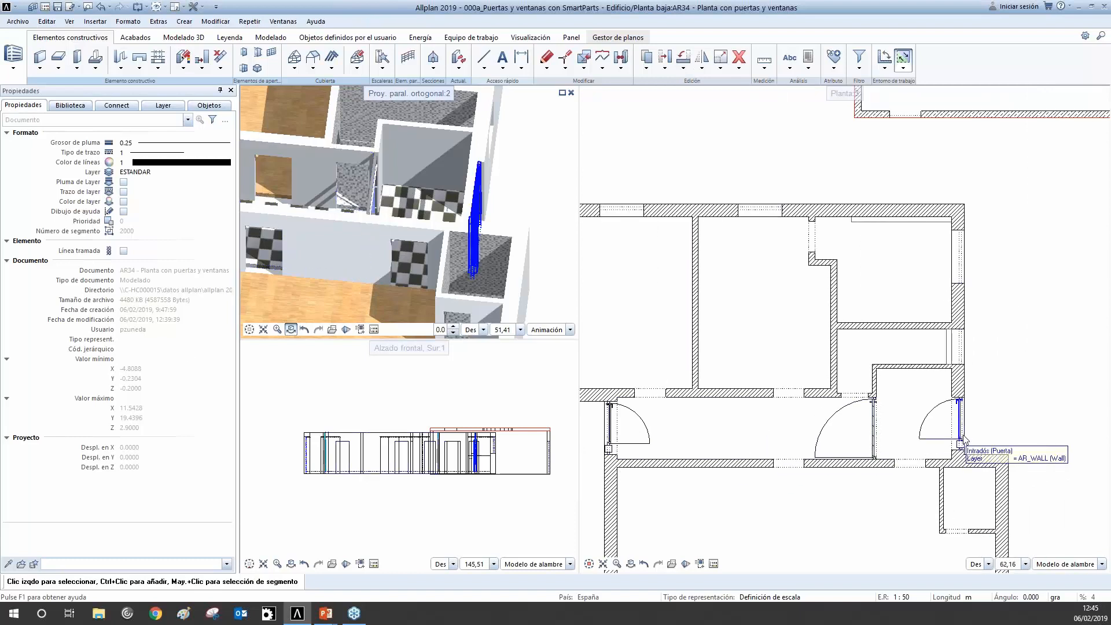
pyautogui.click(82, 109)
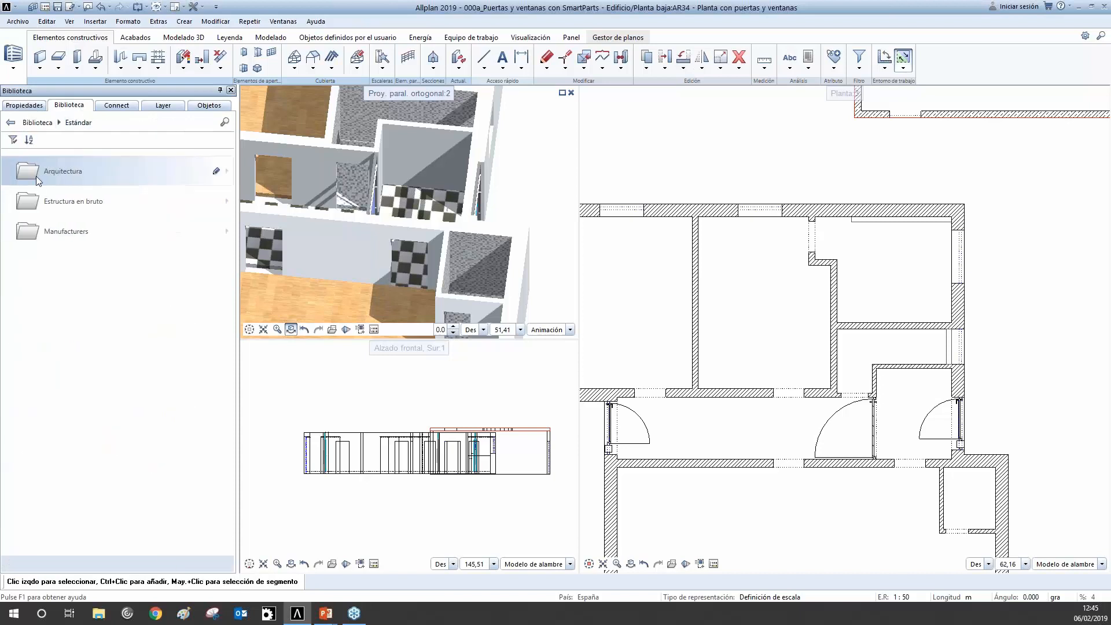
pyautogui.click(64, 202)
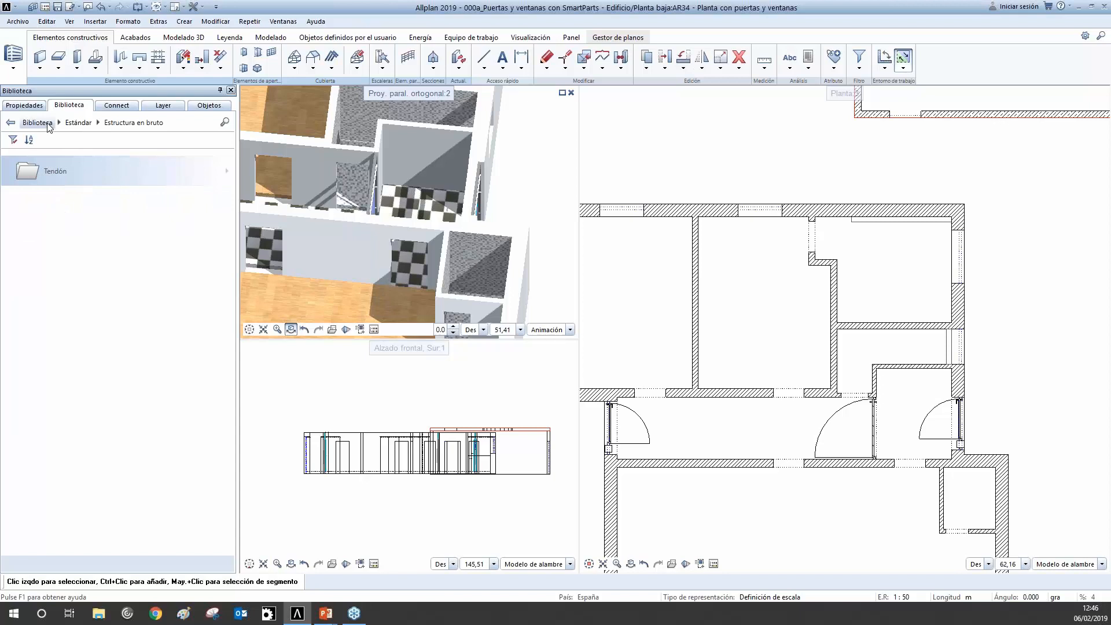
pyautogui.click(37, 122)
pyautogui.click(56, 205)
pyautogui.click(106, 564)
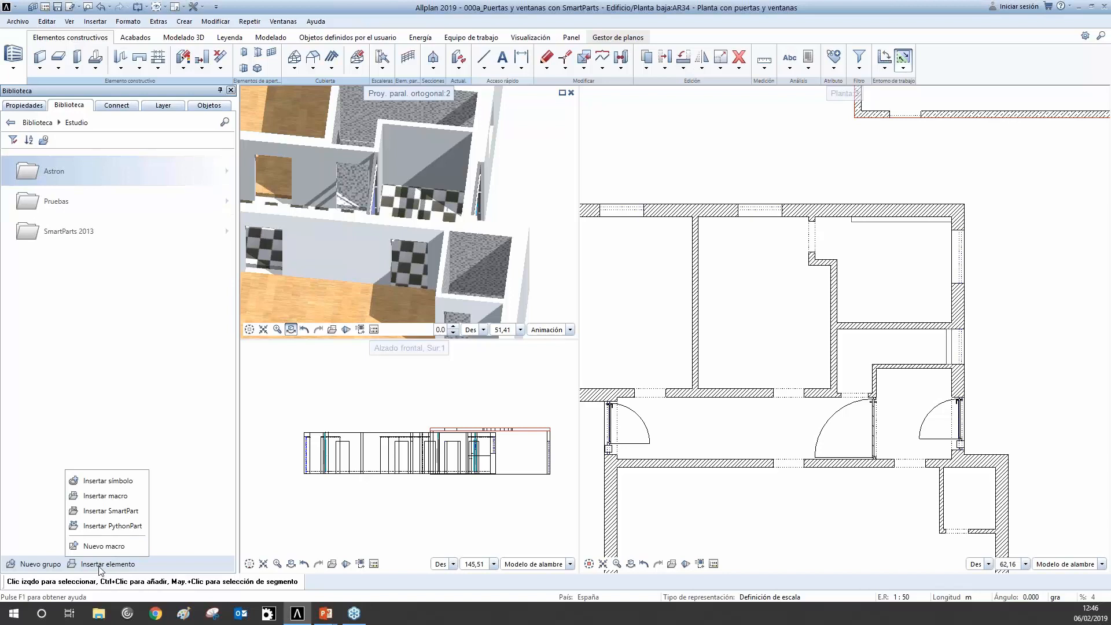
pyautogui.click(53, 564)
pyautogui.write('Puertas')
pyautogui.press('Return')
pyautogui.click(144, 203)
# Save the exterior door SmartPart from the plan into the Pruebas group under the name Puerta exterio 1.
pyautogui.click(134, 565)
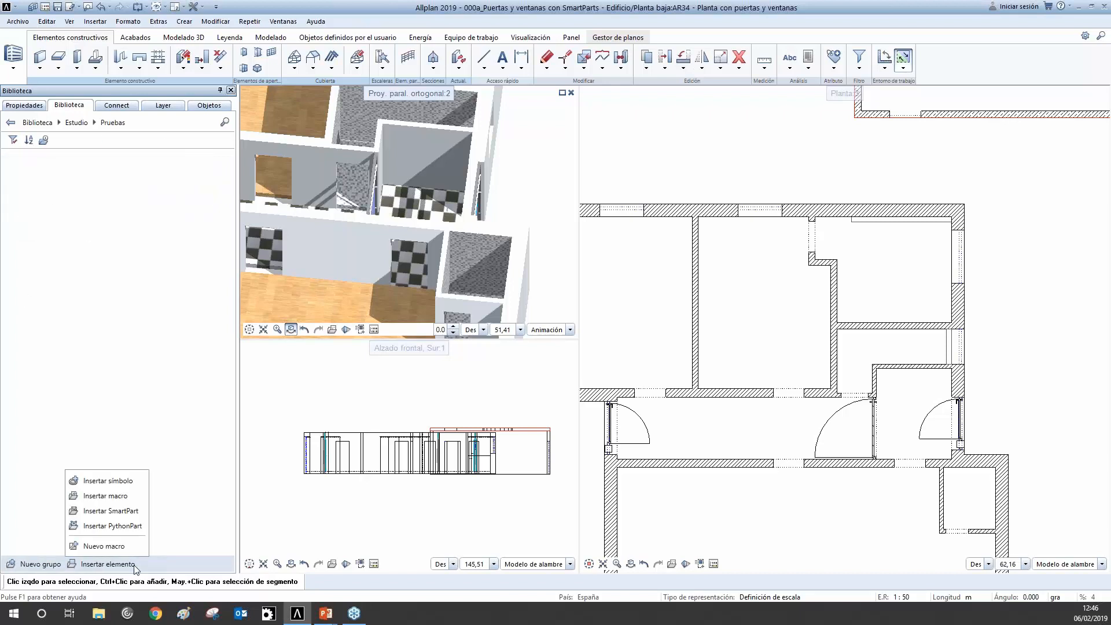
pyautogui.click(136, 511)
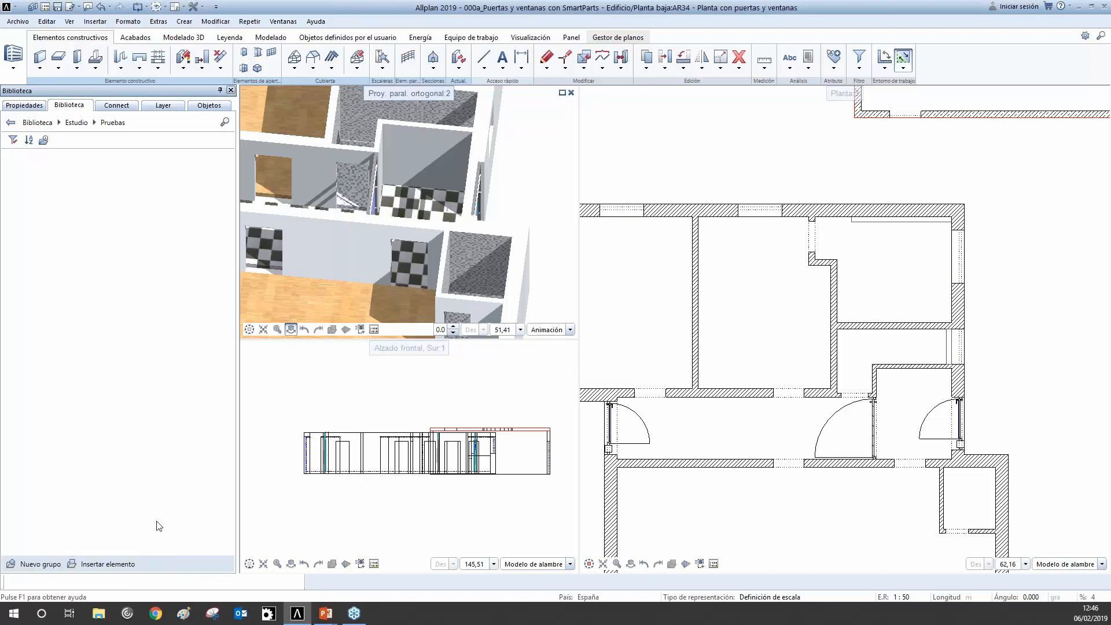
pyautogui.click(941, 407)
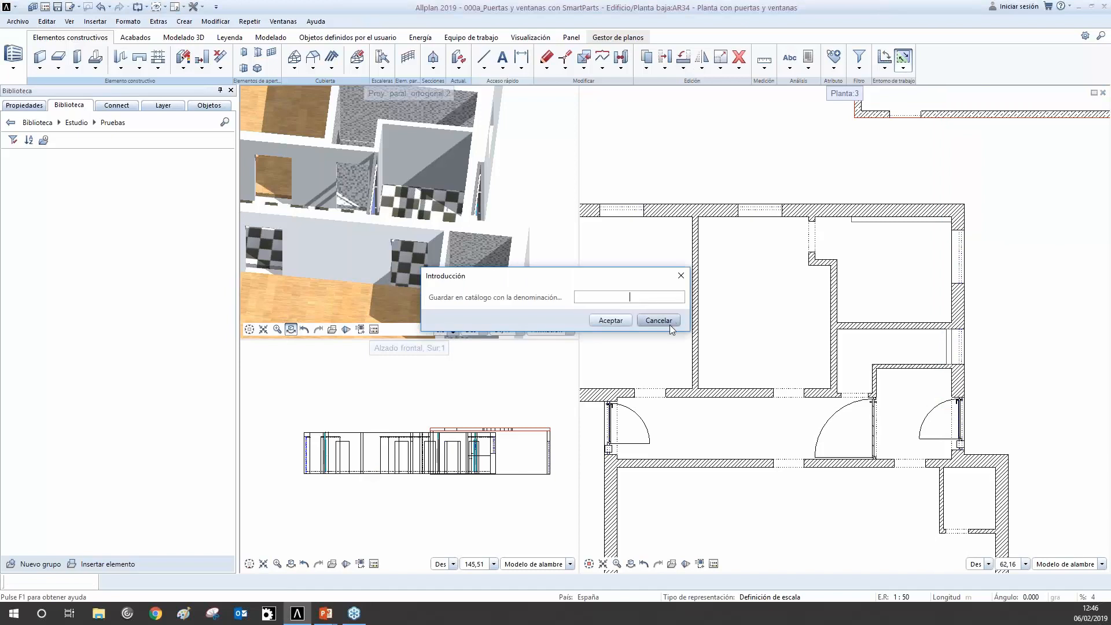
pyautogui.write('Puerta exterio 1')
pyautogui.click(608, 319)
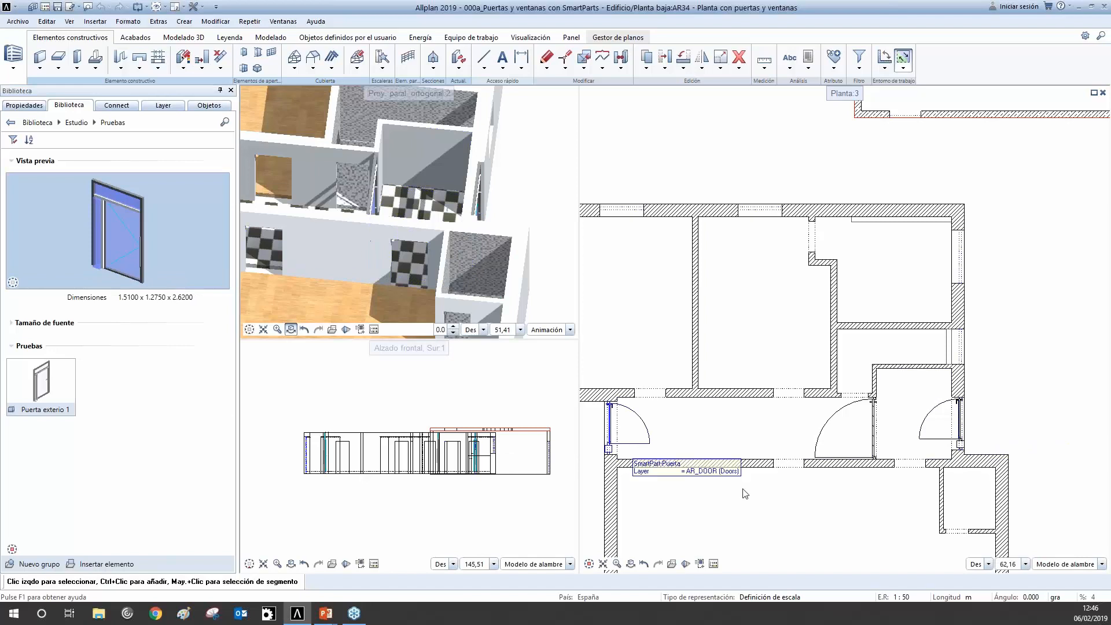
# Open the element settings of the exterior door at the corridor's left end and save them as favourite Puerta.smv in Favoritos Proyecto.
pyautogui.scroll(-4, 914, 472)
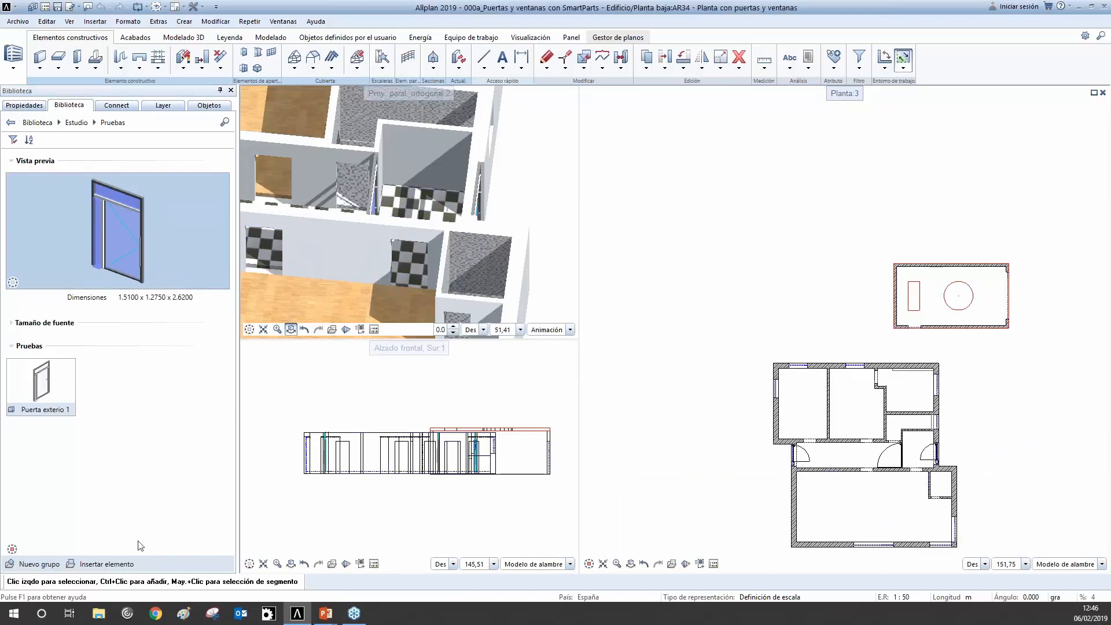
pyautogui.scroll(3, 868, 487)
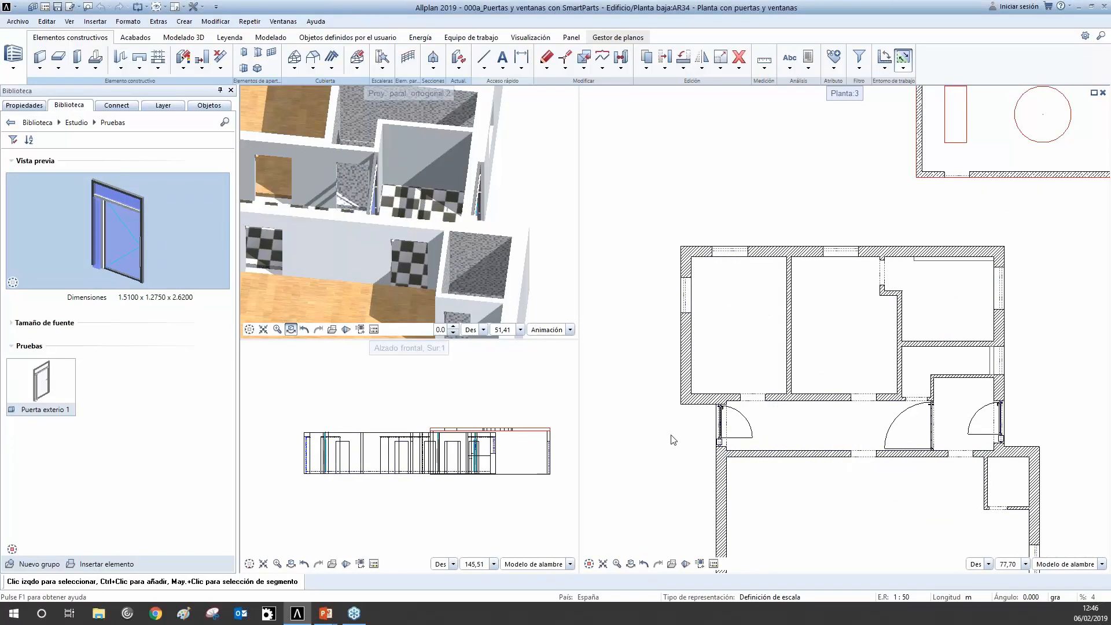
pyautogui.moveTo(97, 294)
pyautogui.click(731, 447)
pyautogui.press('Delete')
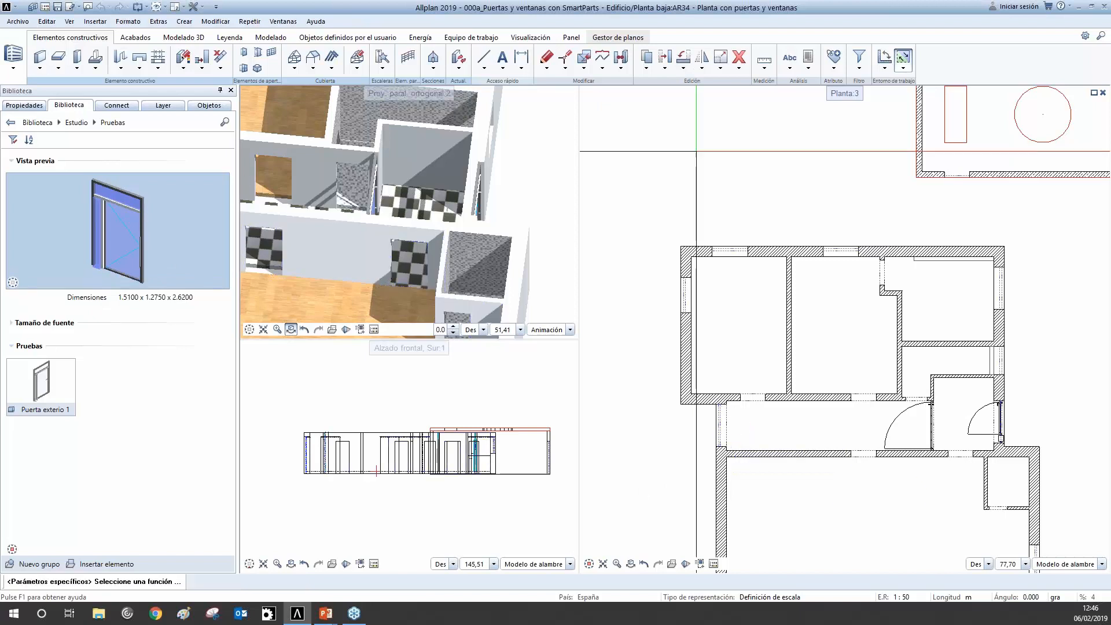
pyautogui.hotkey('ctrl', 'z')
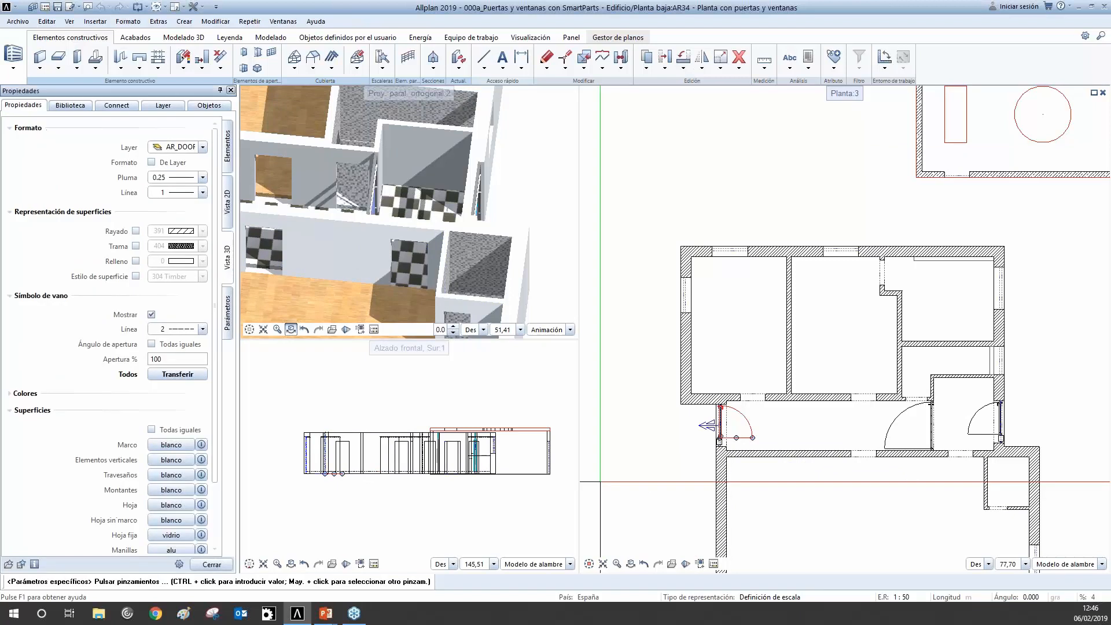
pyautogui.click(226, 161)
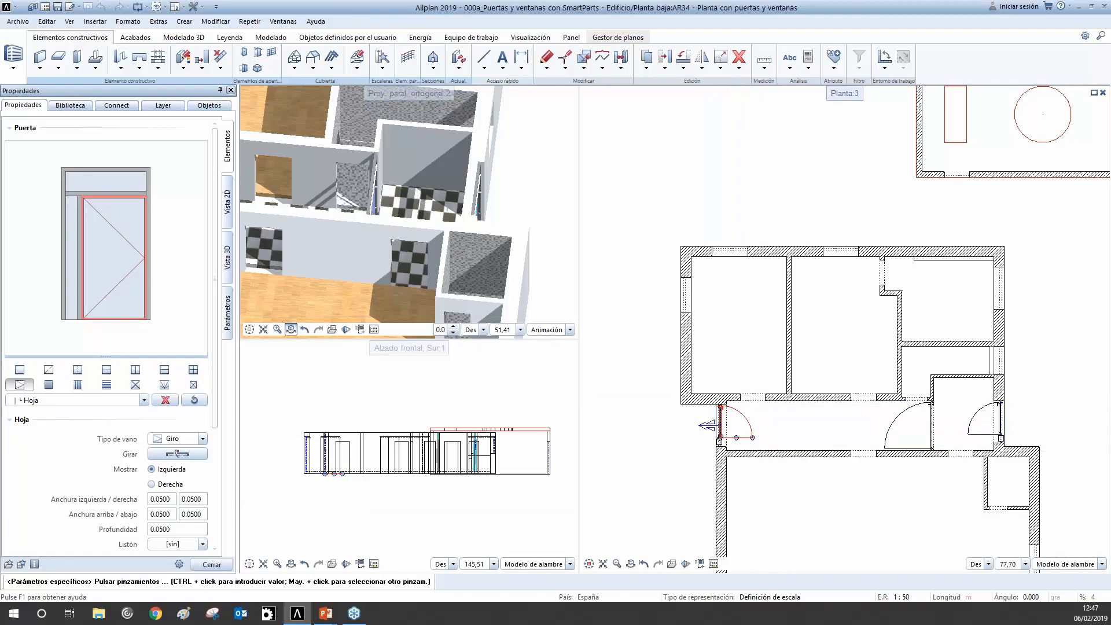
pyautogui.click(21, 564)
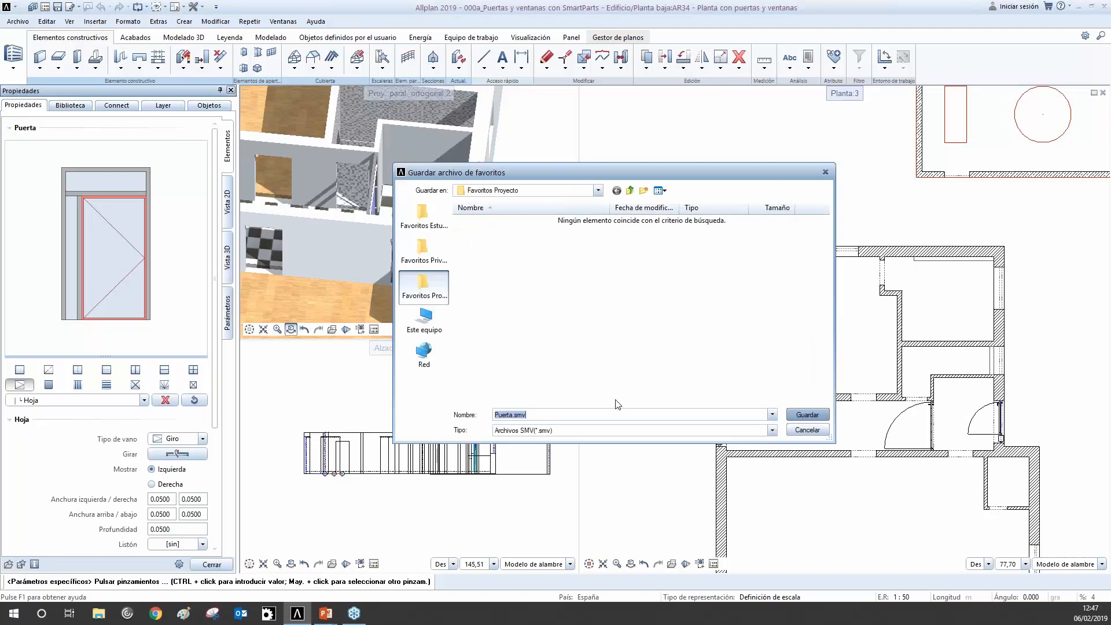
pyautogui.click(807, 414)
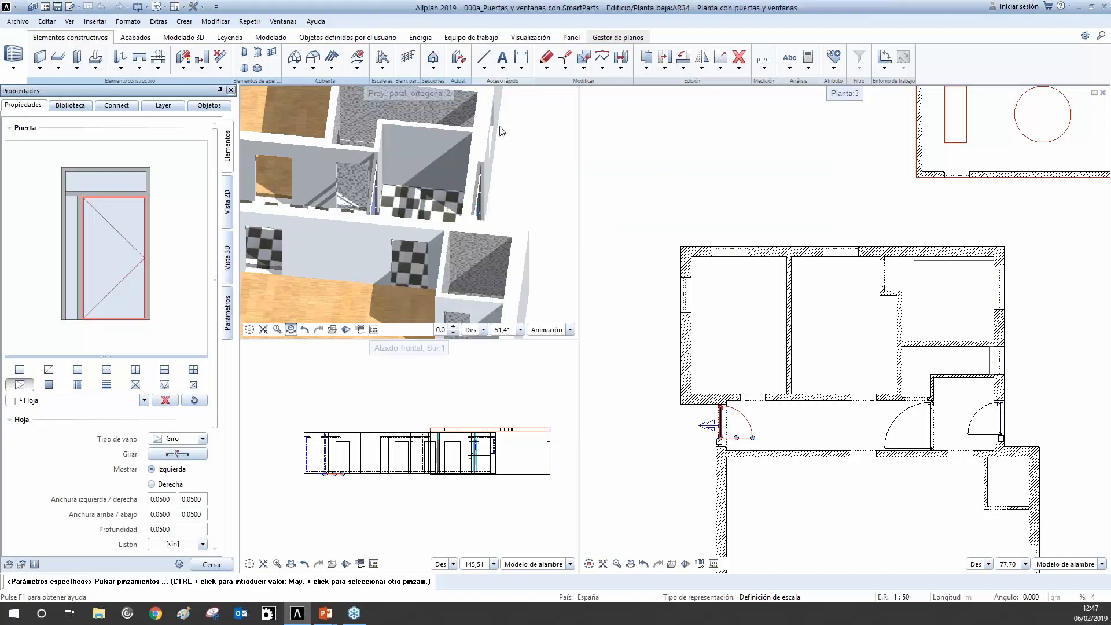
# Start a new door SmartPart and load the favourite Puerta.smv from Favoritos Proyecto.
pyautogui.click(244, 56)
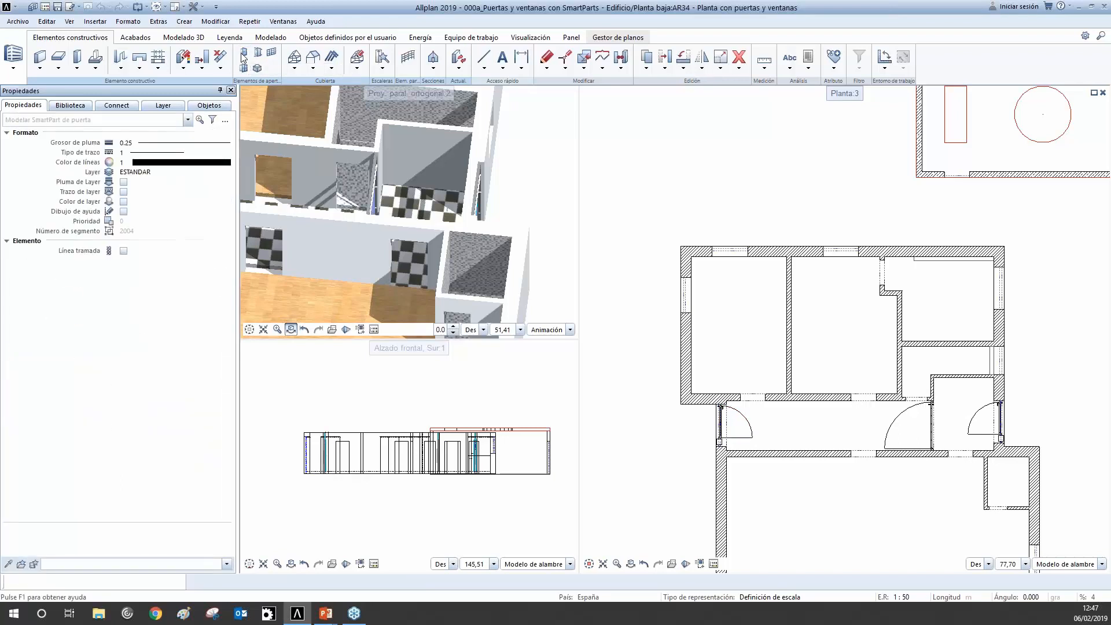
pyautogui.click(22, 564)
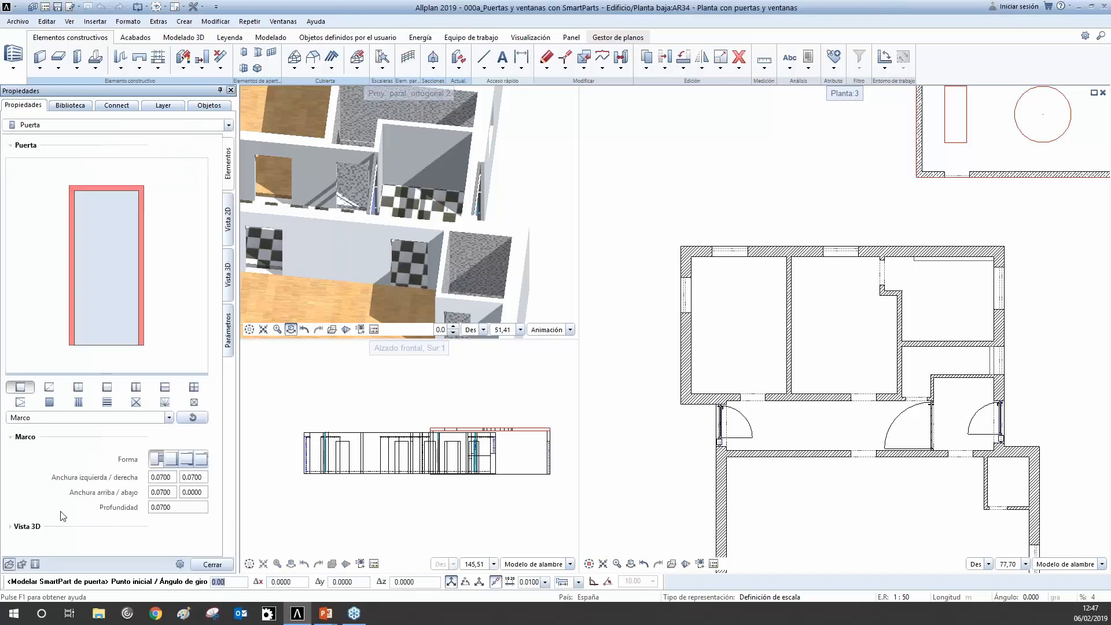
pyautogui.click(8, 565)
pyautogui.click(484, 220)
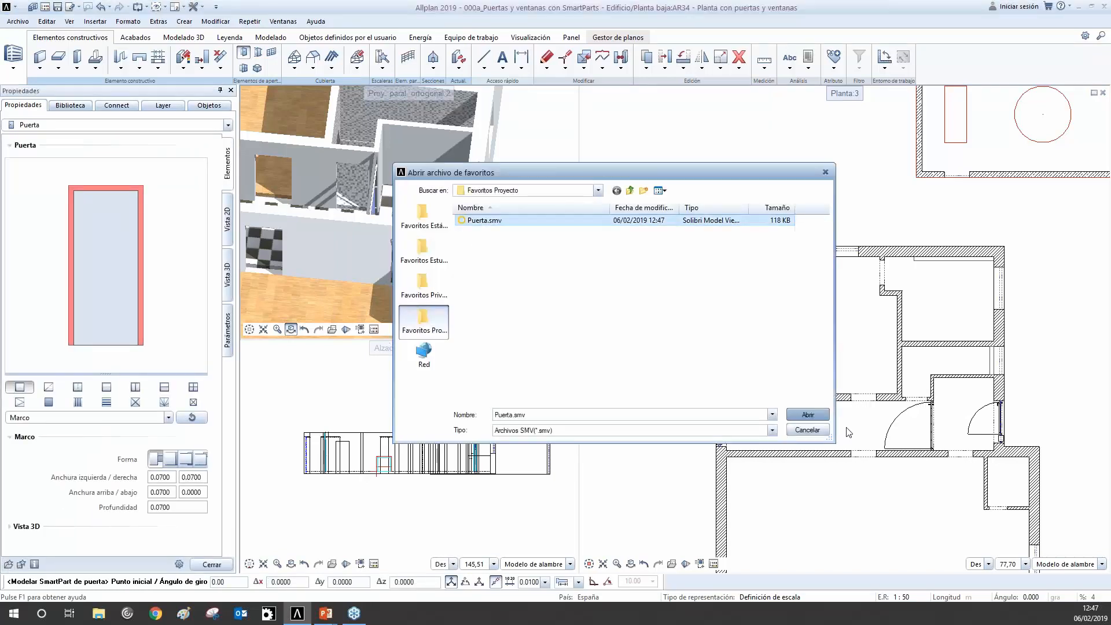
pyautogui.click(807, 414)
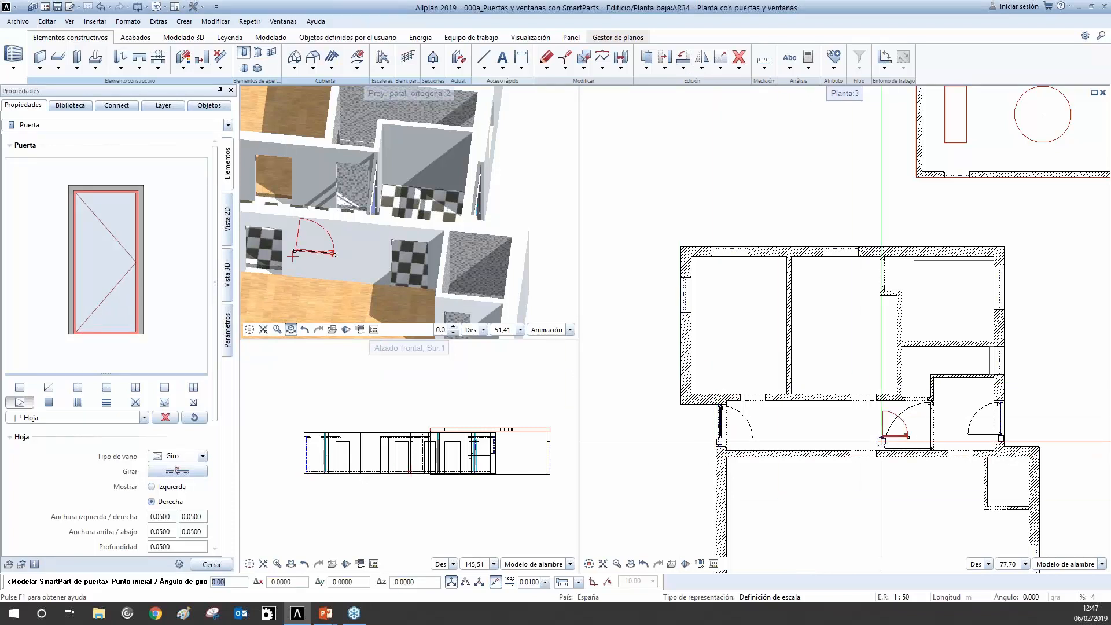
# Try adding a frame inside the leaf of the loaded door, then leave the door modelling without placing it.
pyautogui.scroll(2, 671, 451)
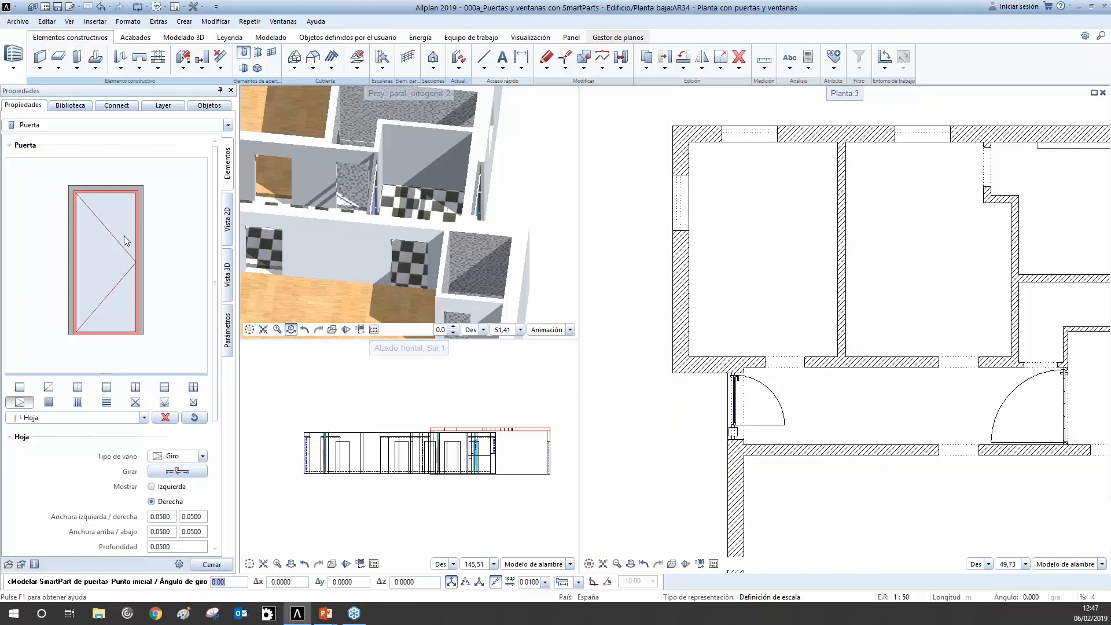
pyautogui.click(130, 279)
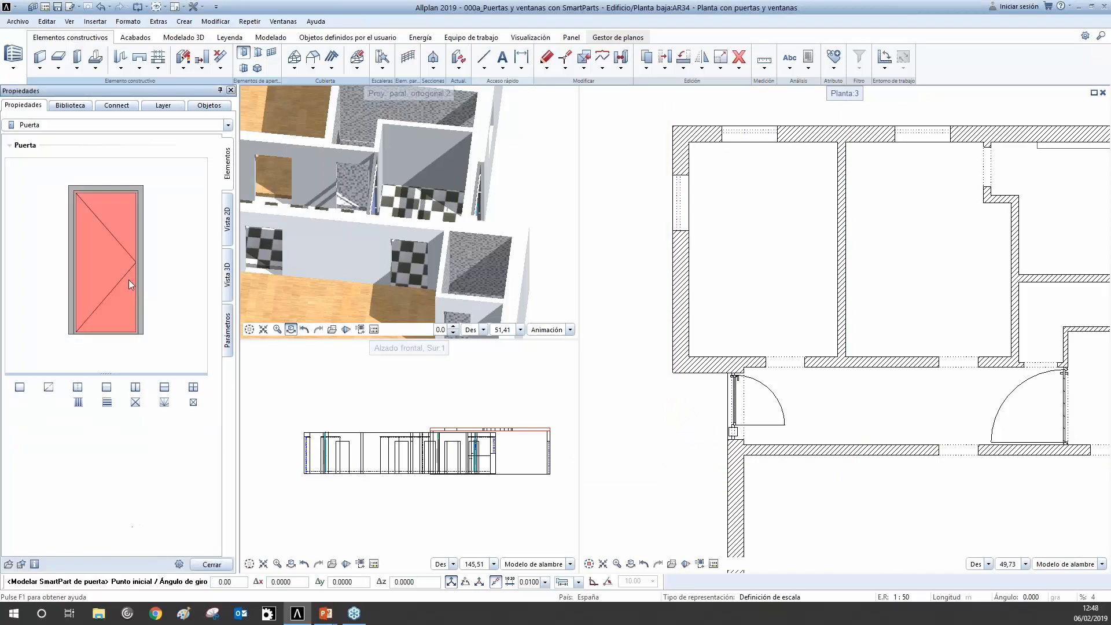
pyautogui.click(20, 387)
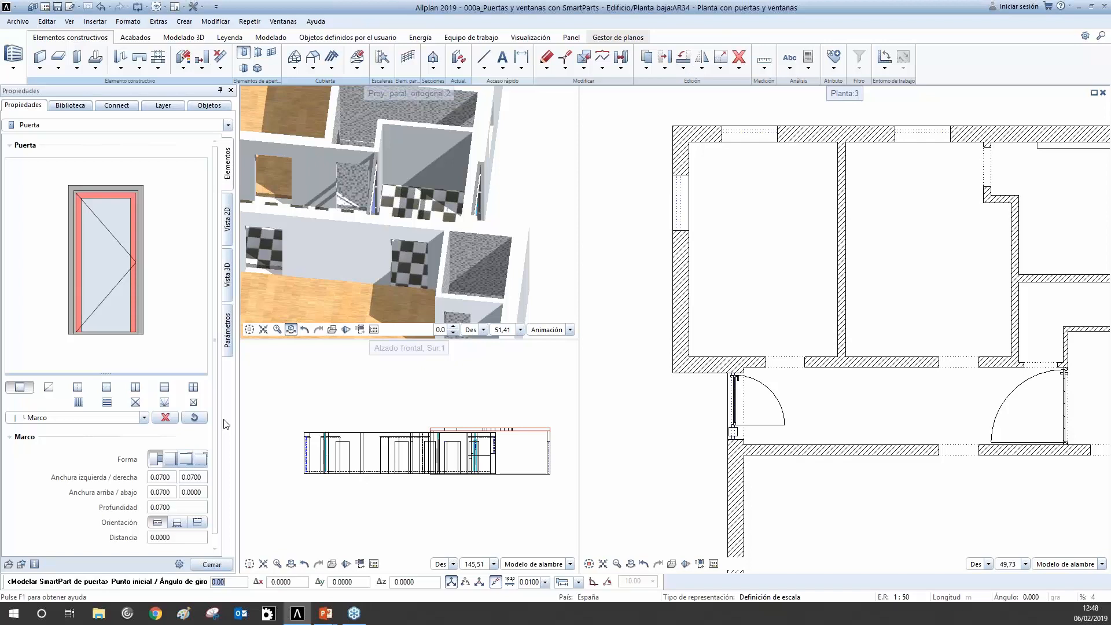
pyautogui.press('Escape')
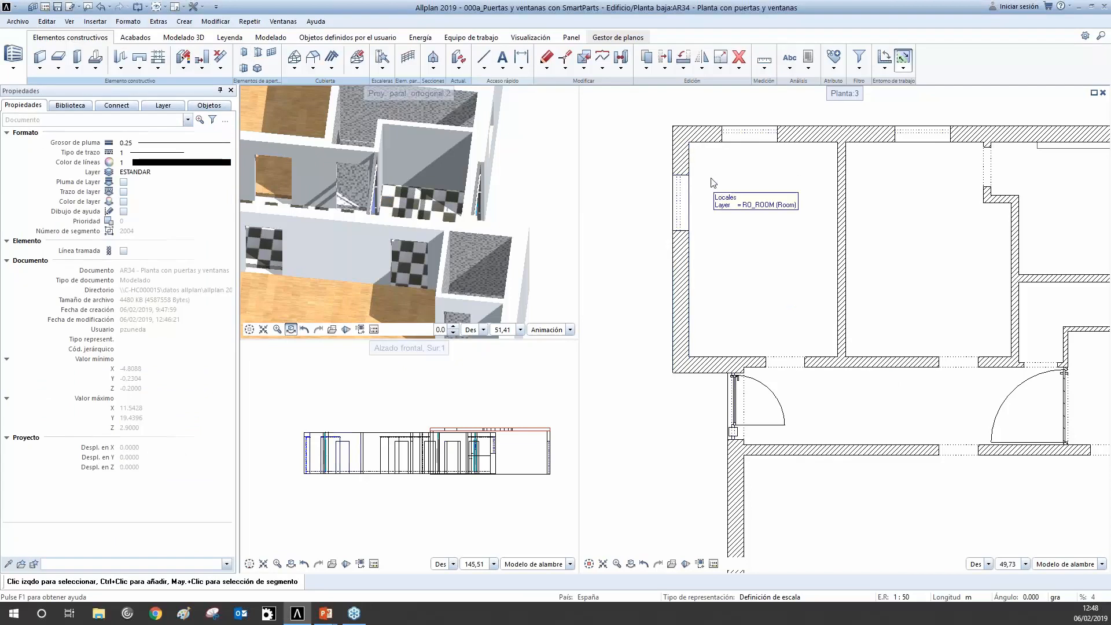
# Model a new window SmartPart and place it in the wide opening of the large room's lower exterior wall.
pyautogui.scroll(-4, 817, 402)
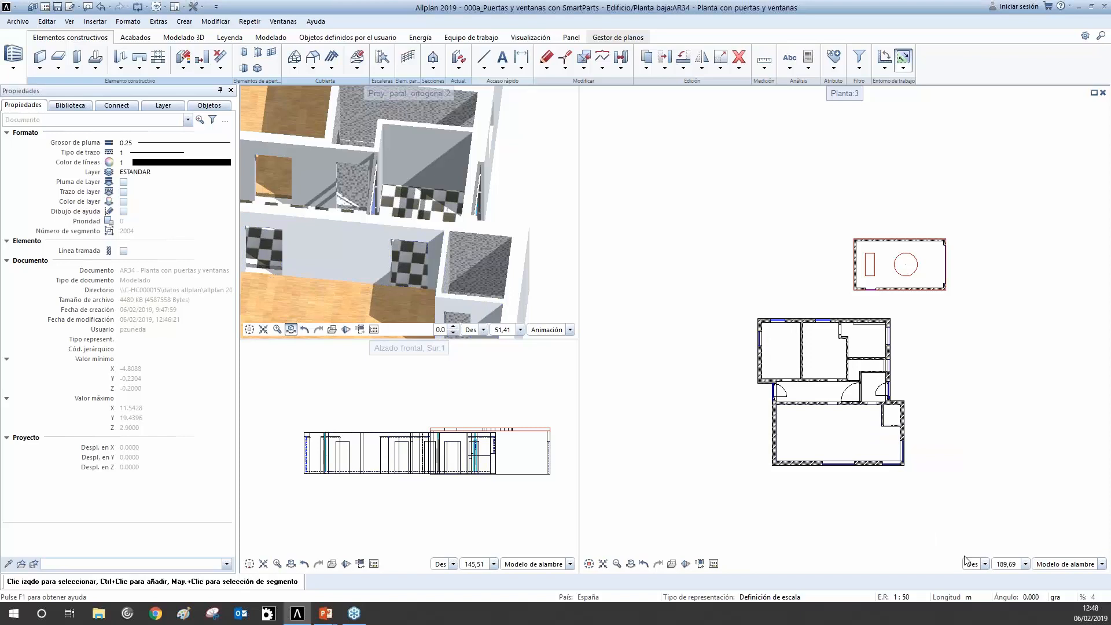
pyautogui.click(248, 69)
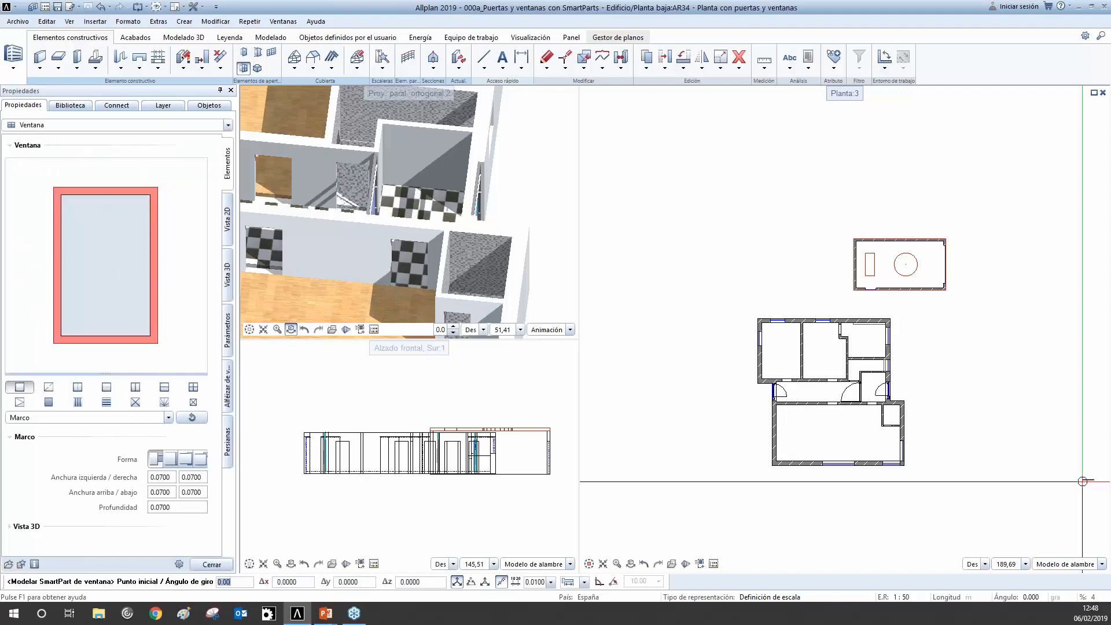
pyautogui.scroll(4, 778, 449)
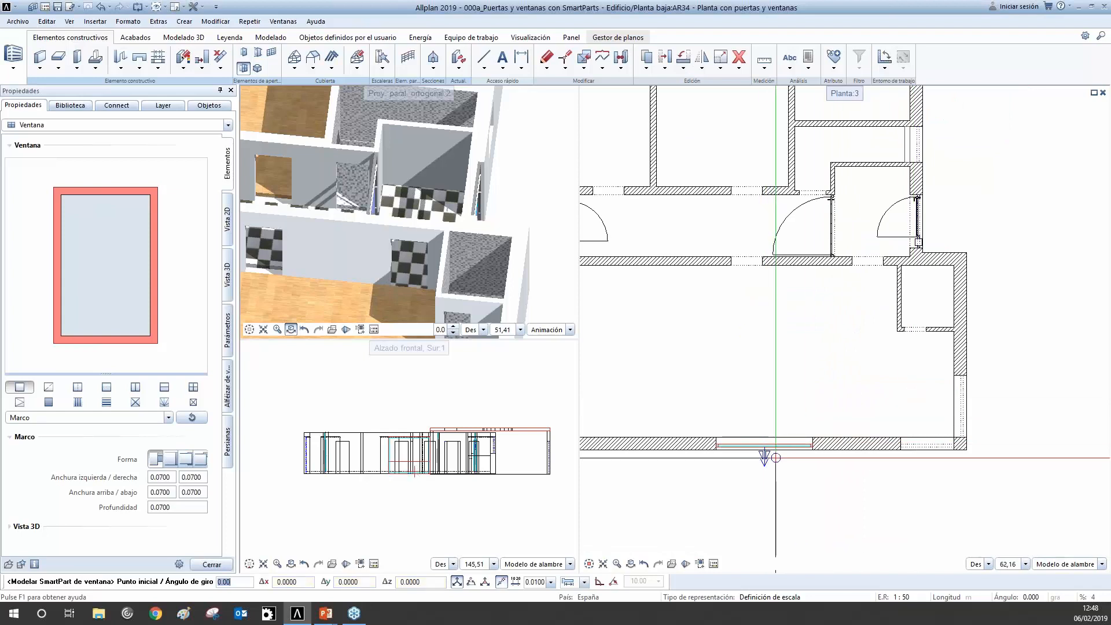
pyautogui.click(775, 457)
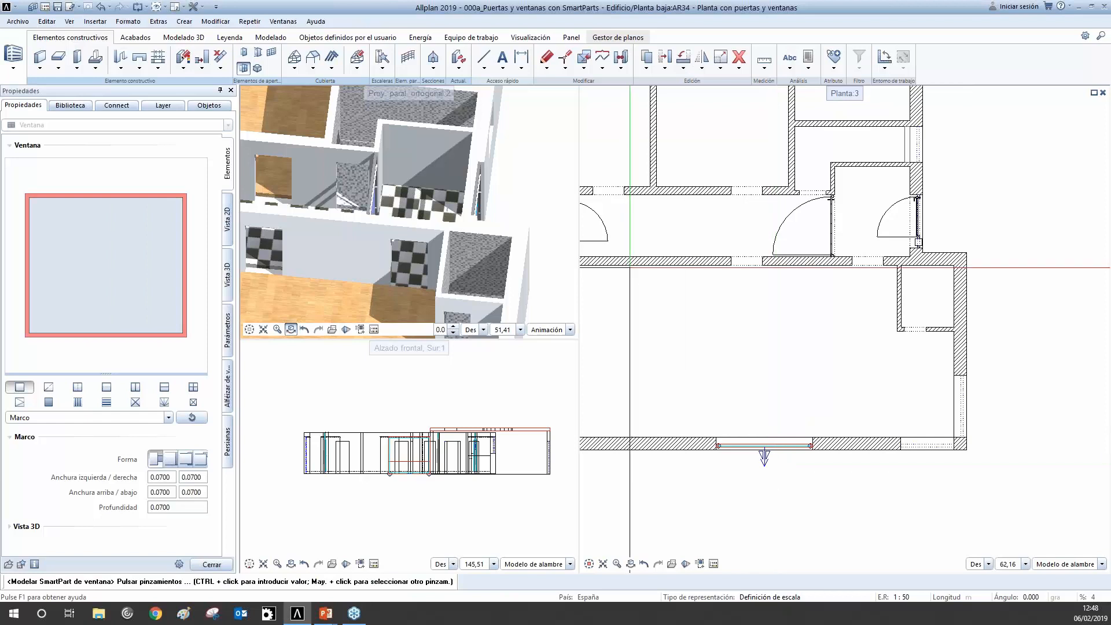
# Try splitting the area inside the window frame with 1:1 vertical elements into 2 fields.
pyautogui.click(121, 280)
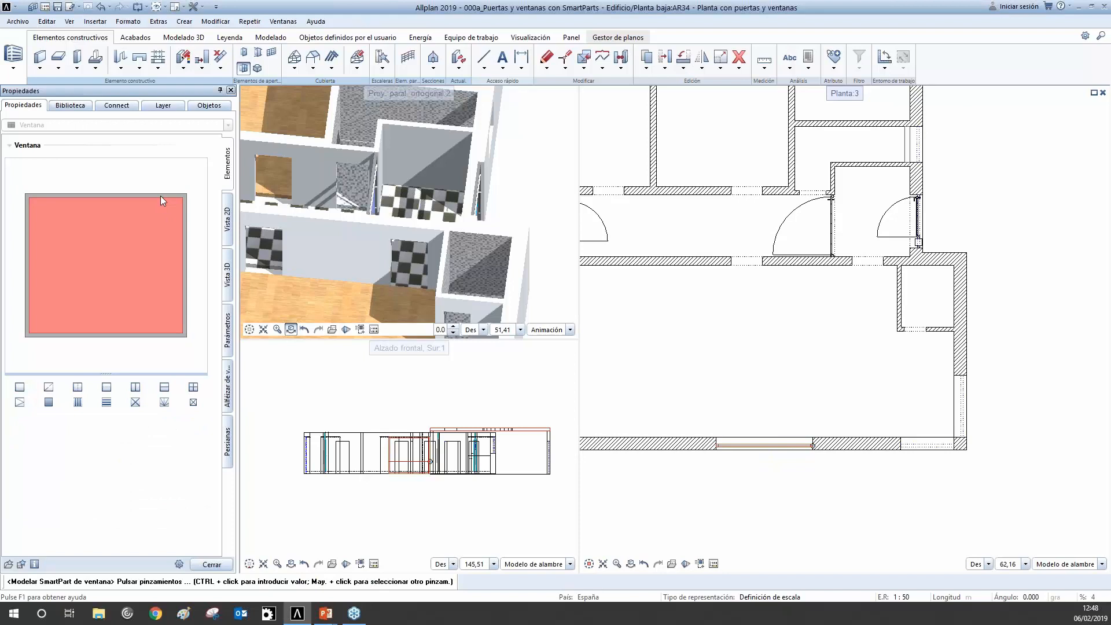
pyautogui.click(174, 196)
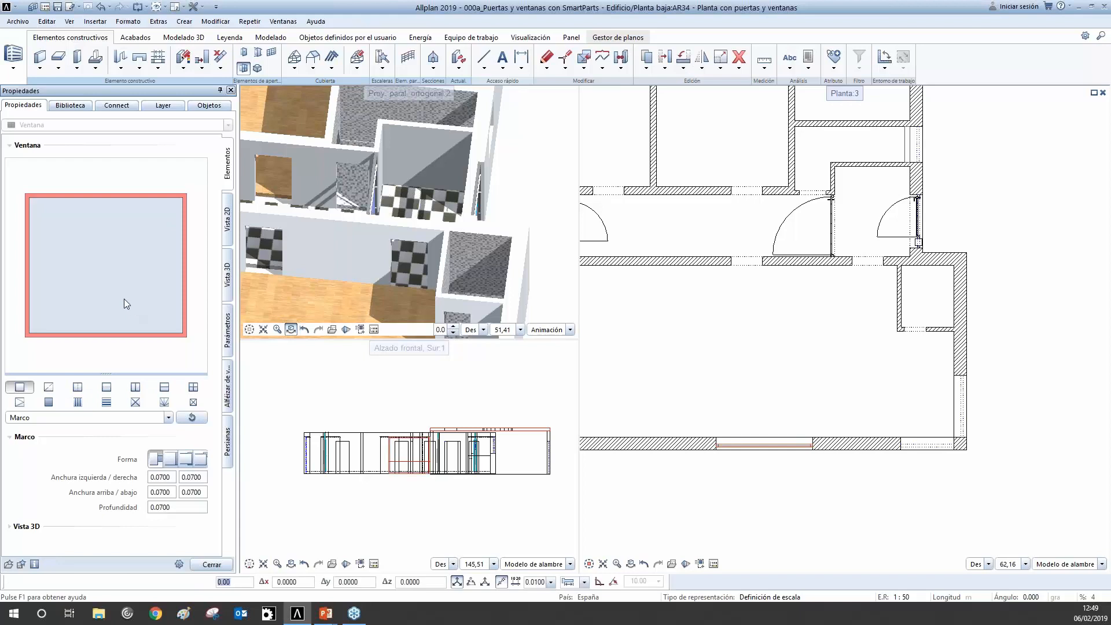
pyautogui.click(152, 304)
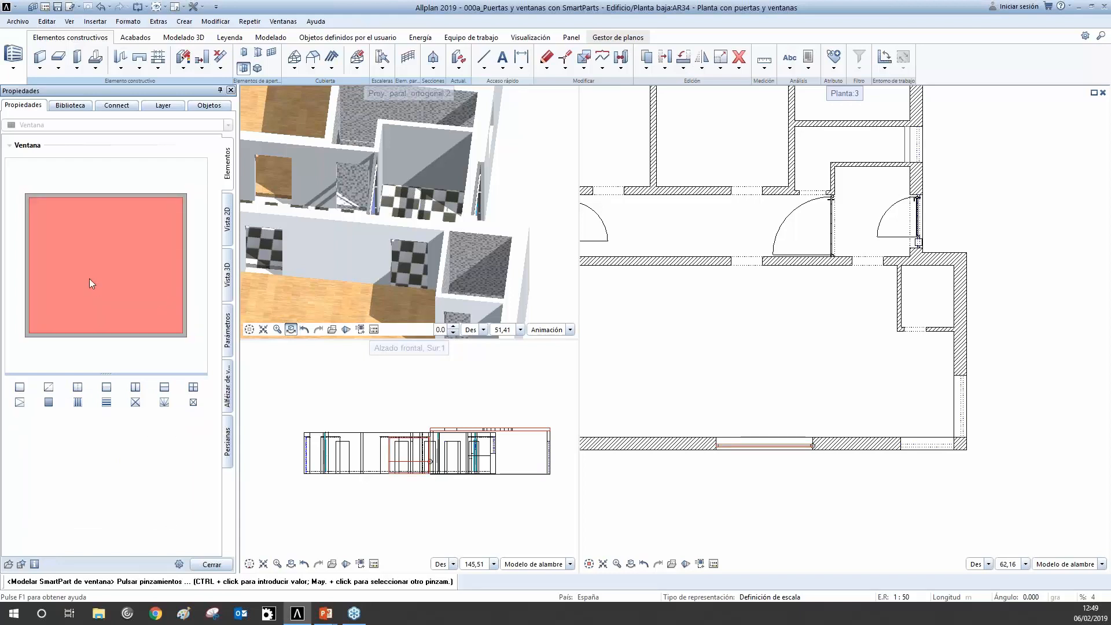
pyautogui.click(136, 388)
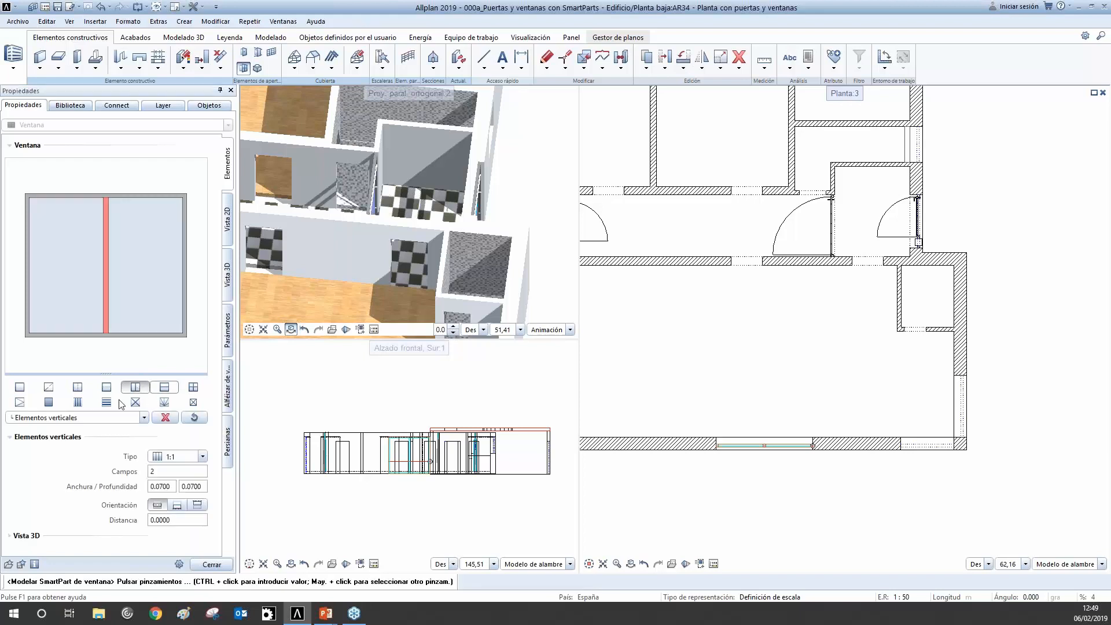
# Divide the window vertically using the division type Anchura fija a la izquierda and set the left width to 1.0000.
pyautogui.click(77, 386)
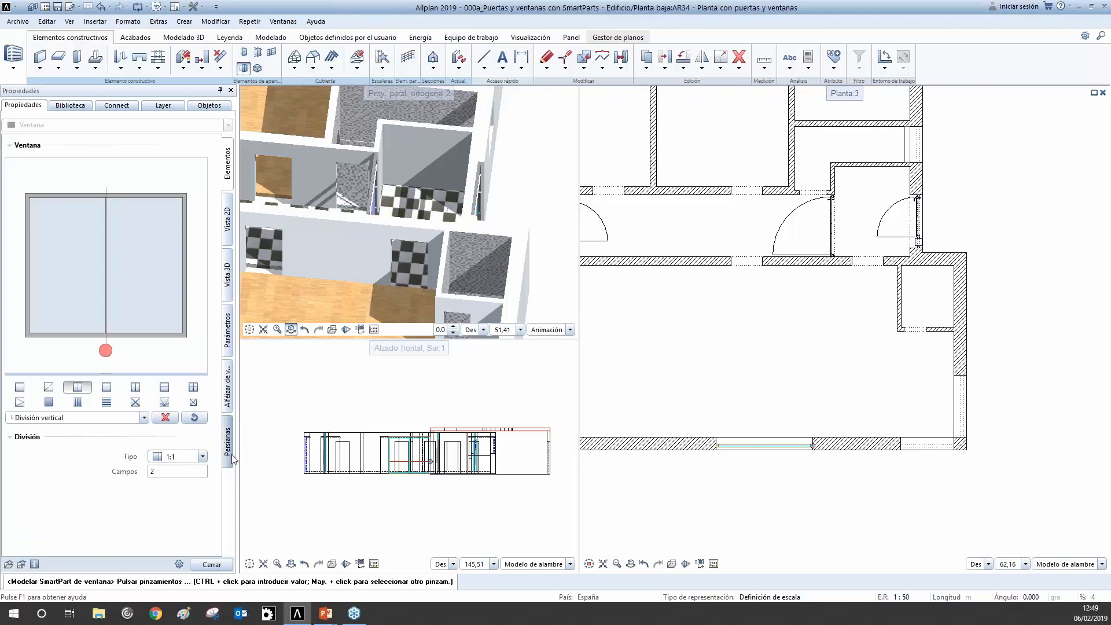
pyautogui.click(203, 456)
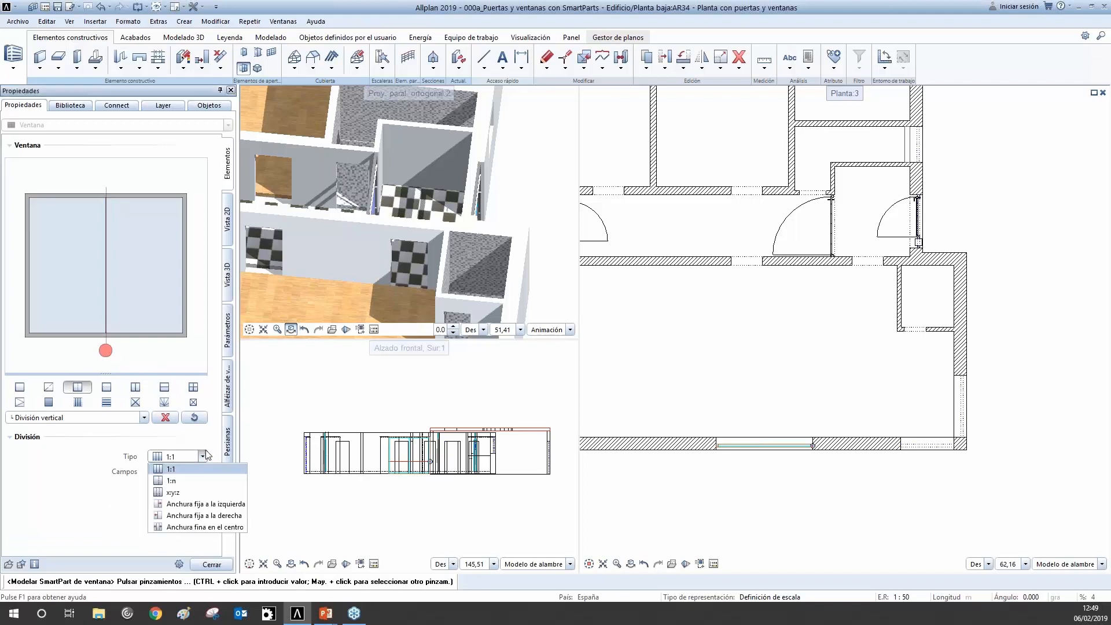
pyautogui.click(226, 505)
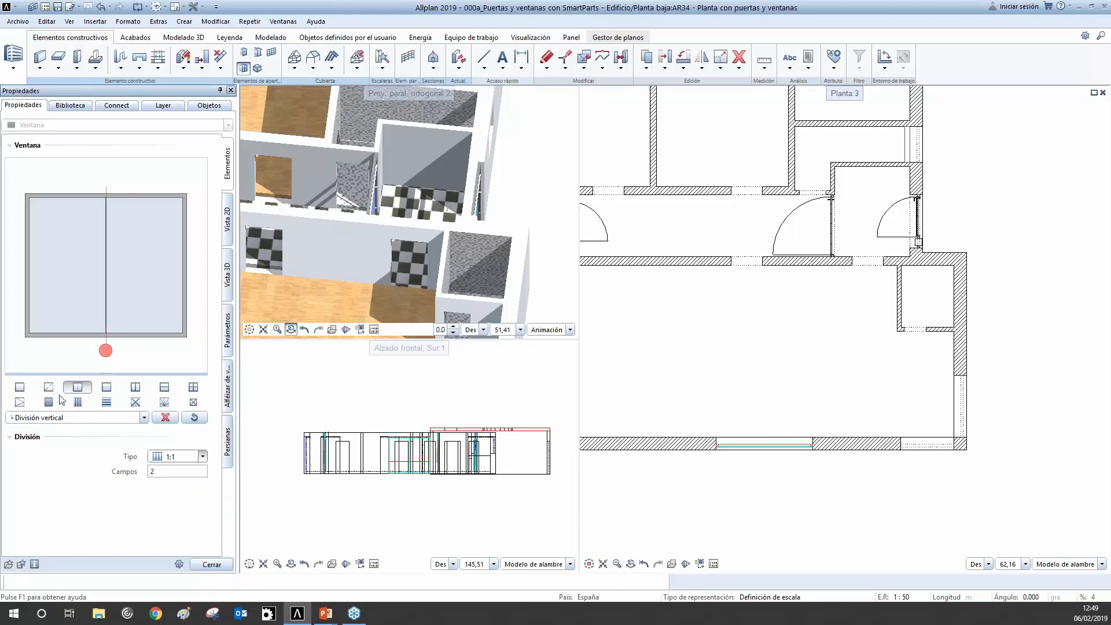
pyautogui.click(170, 471)
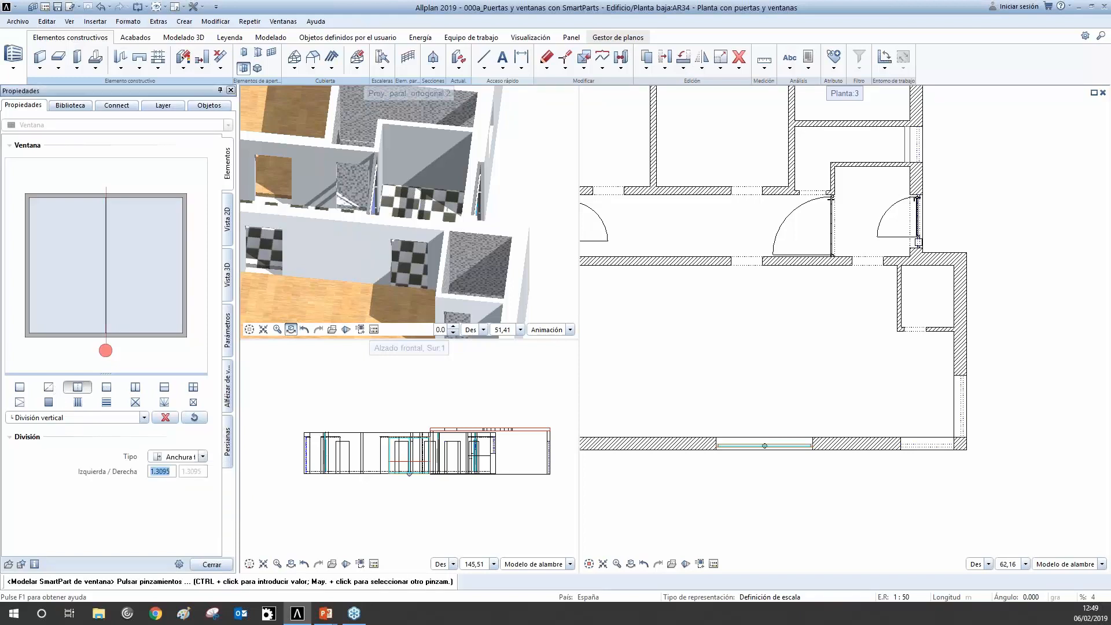
pyautogui.write('0.45')
pyautogui.press('Return')
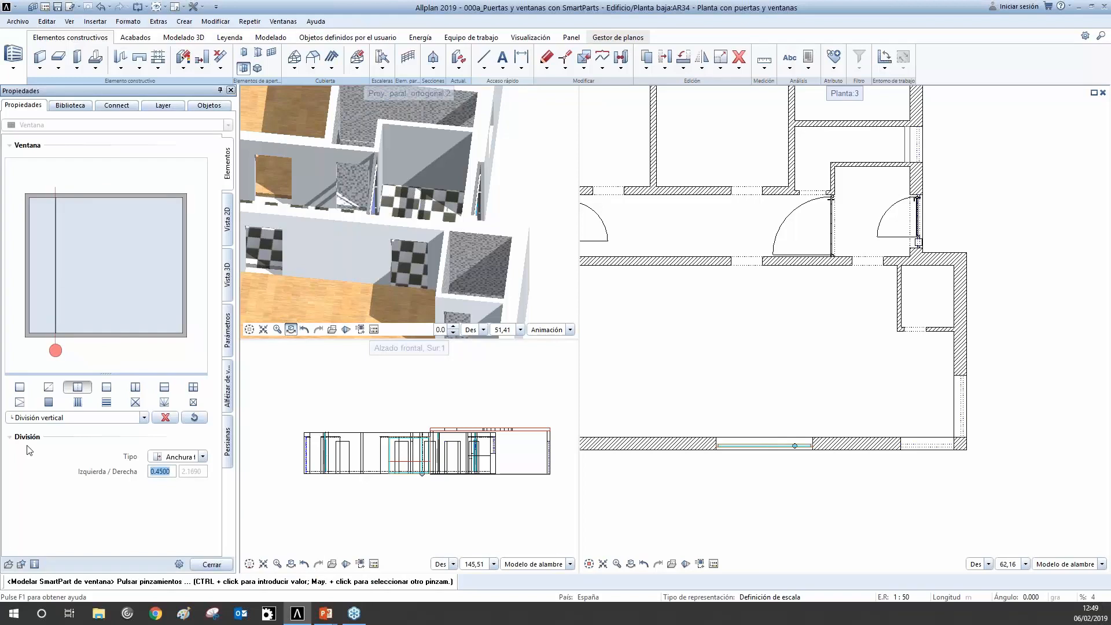
pyautogui.write('1')
pyautogui.press('Return')
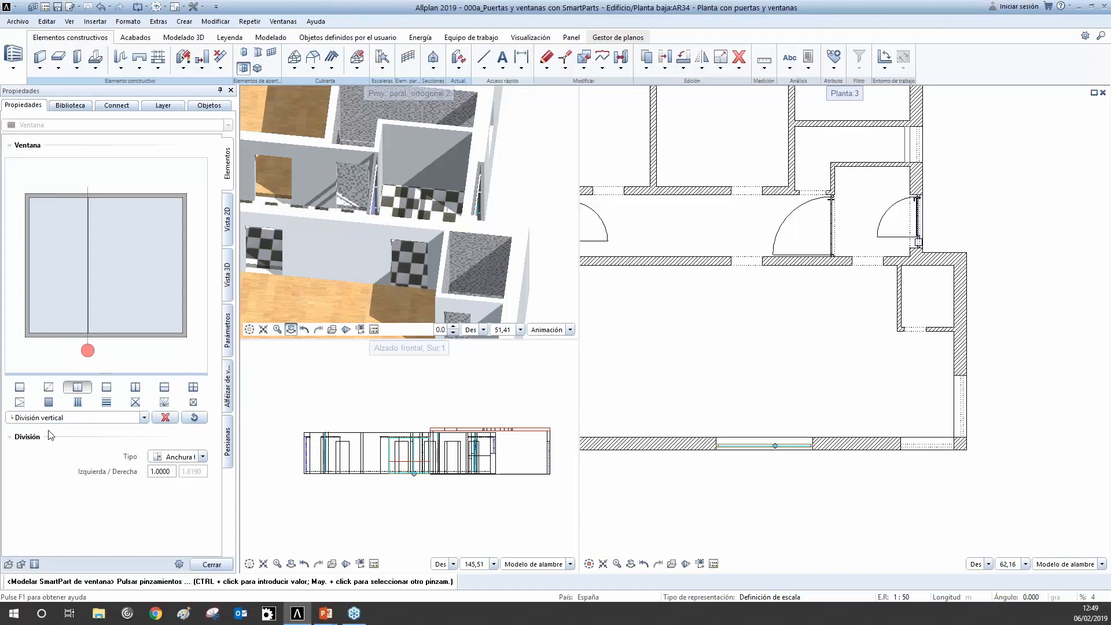
# Add a leaf to the window's left field, with opening type Giro y basculación shown as Derecha.
pyautogui.click(65, 290)
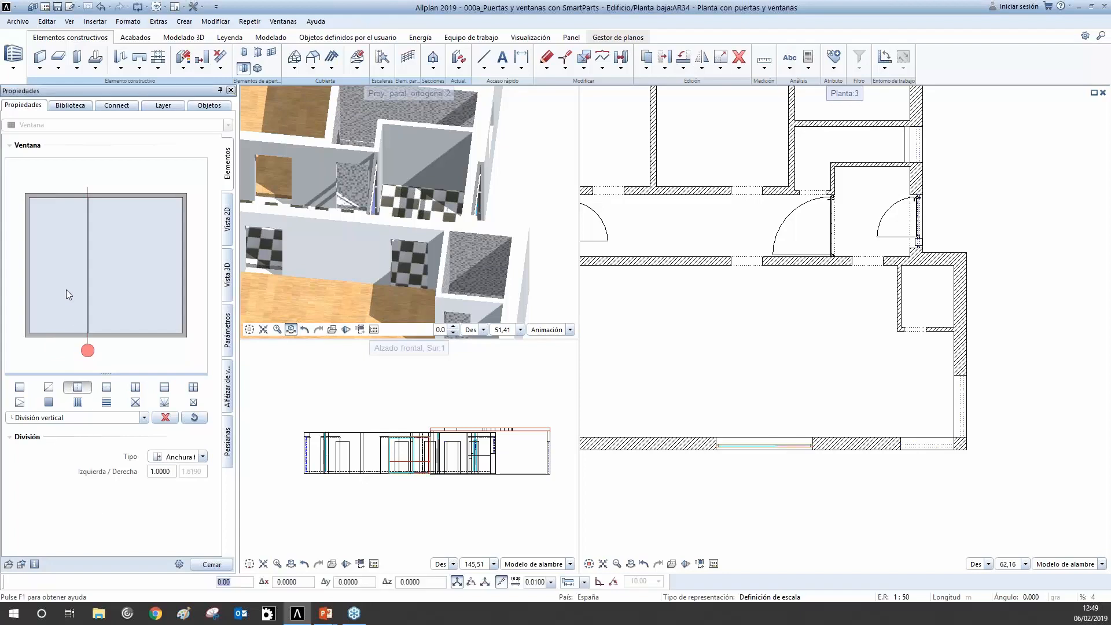
pyautogui.click(71, 280)
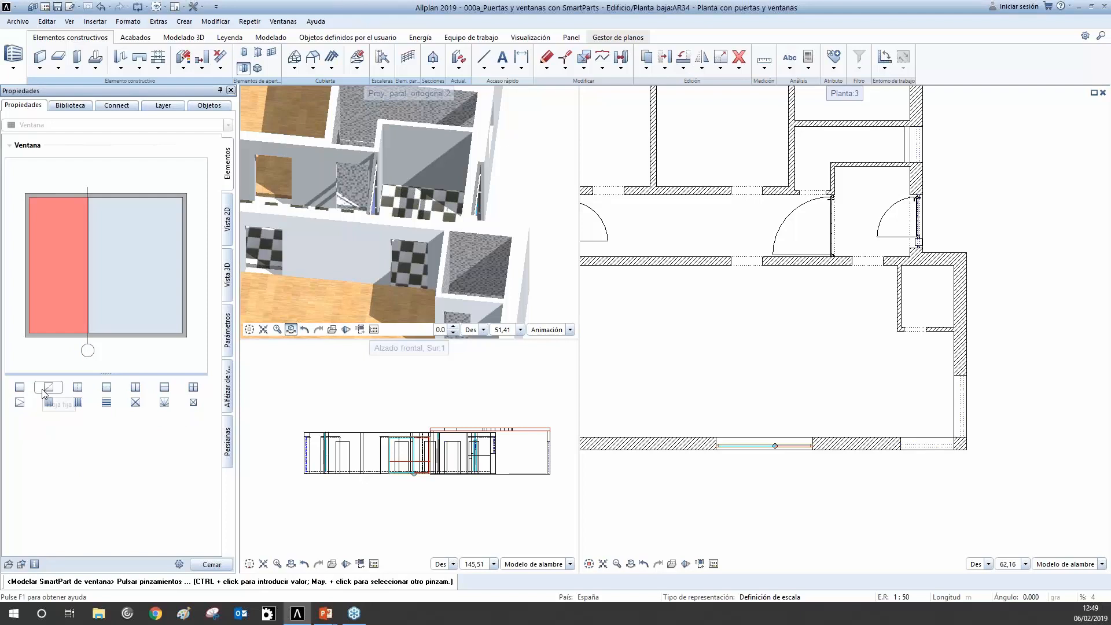
pyautogui.click(20, 402)
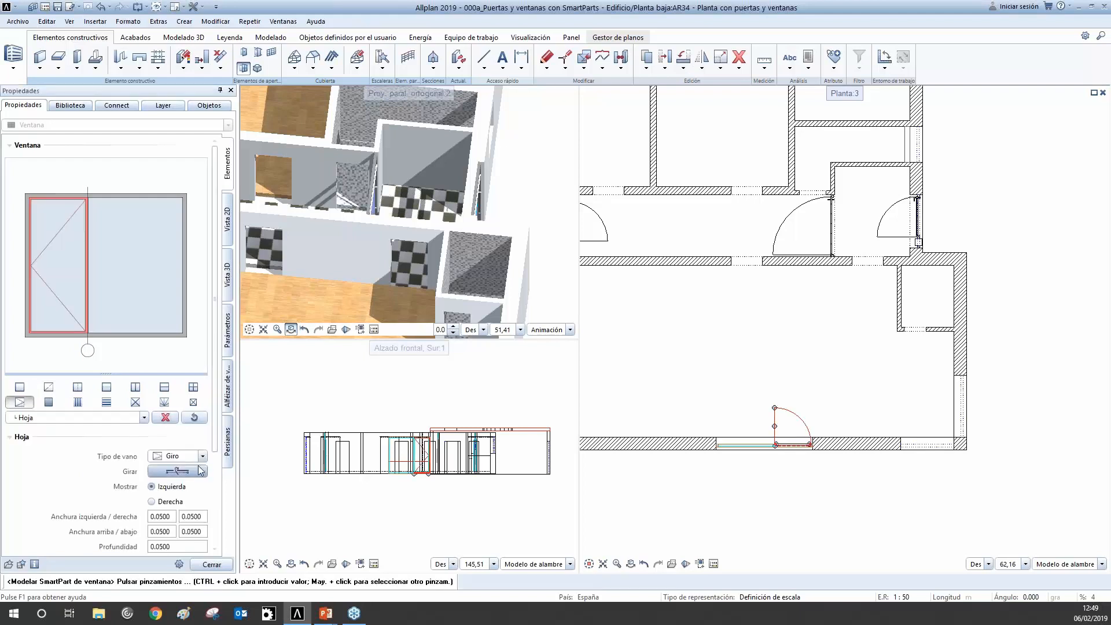
pyautogui.click(203, 456)
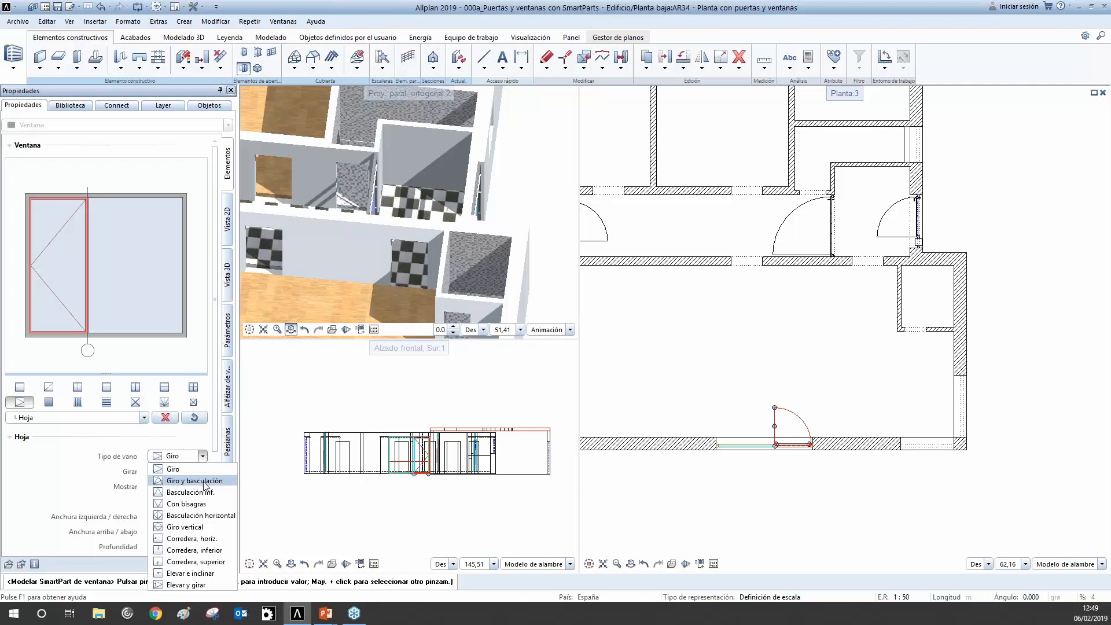
pyautogui.click(205, 481)
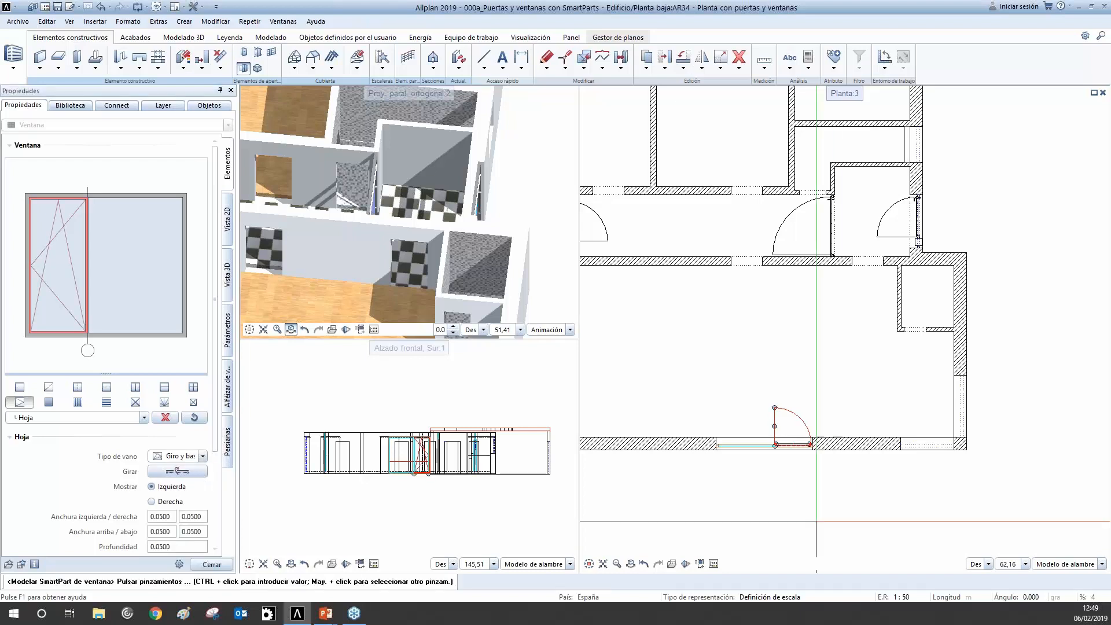
pyautogui.click(184, 502)
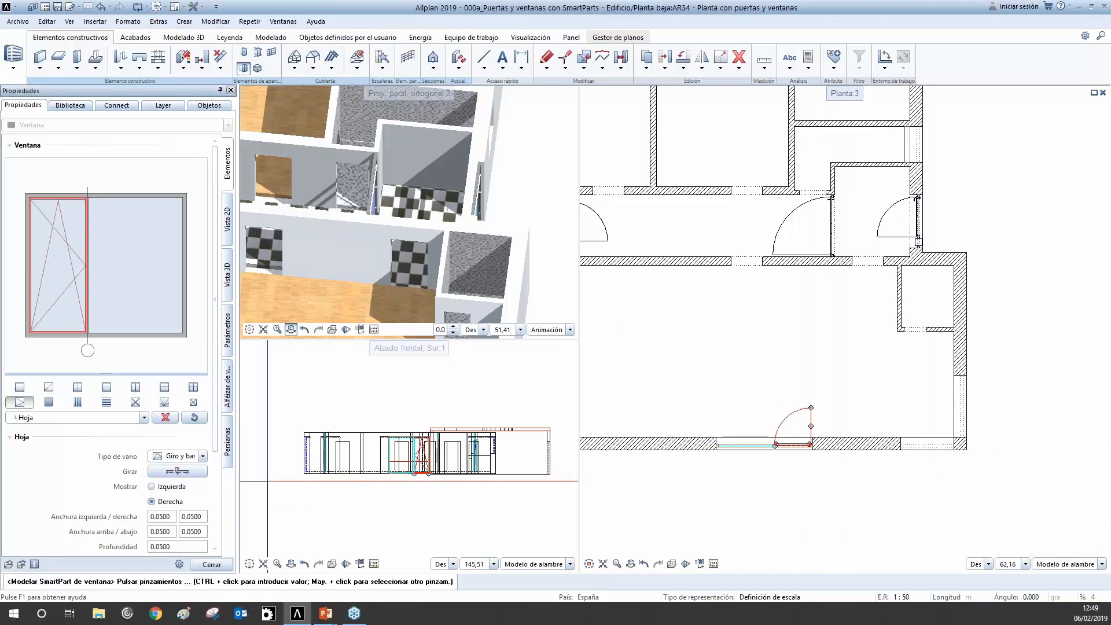
# Give the left window leaf the interior handle Tirador de la ventana.
pyautogui.scroll(-3, 214, 457)
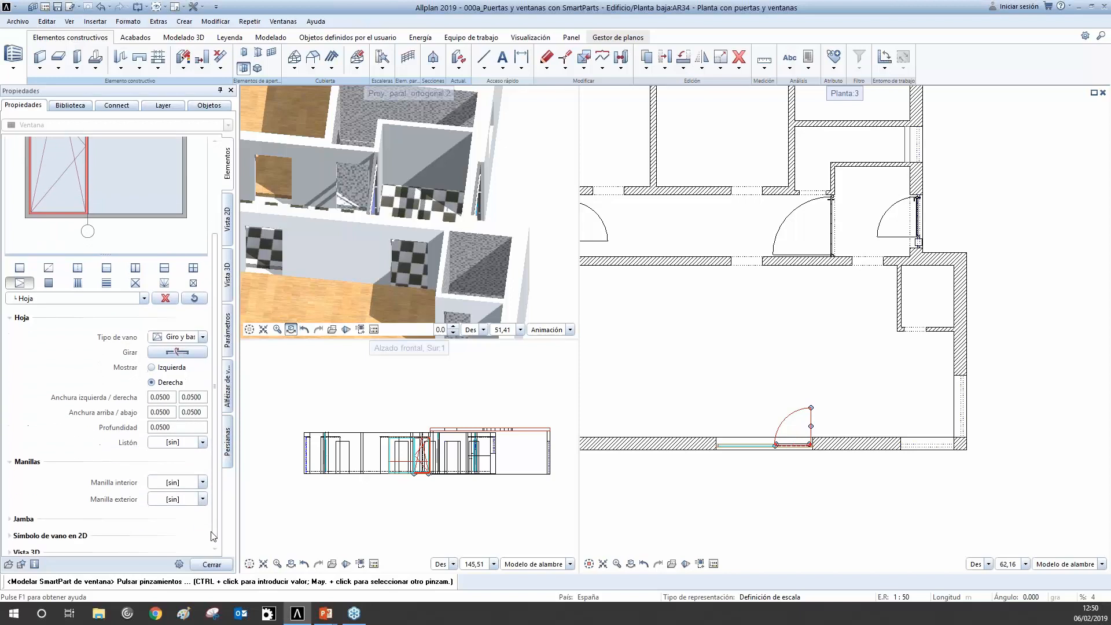
pyautogui.click(203, 475)
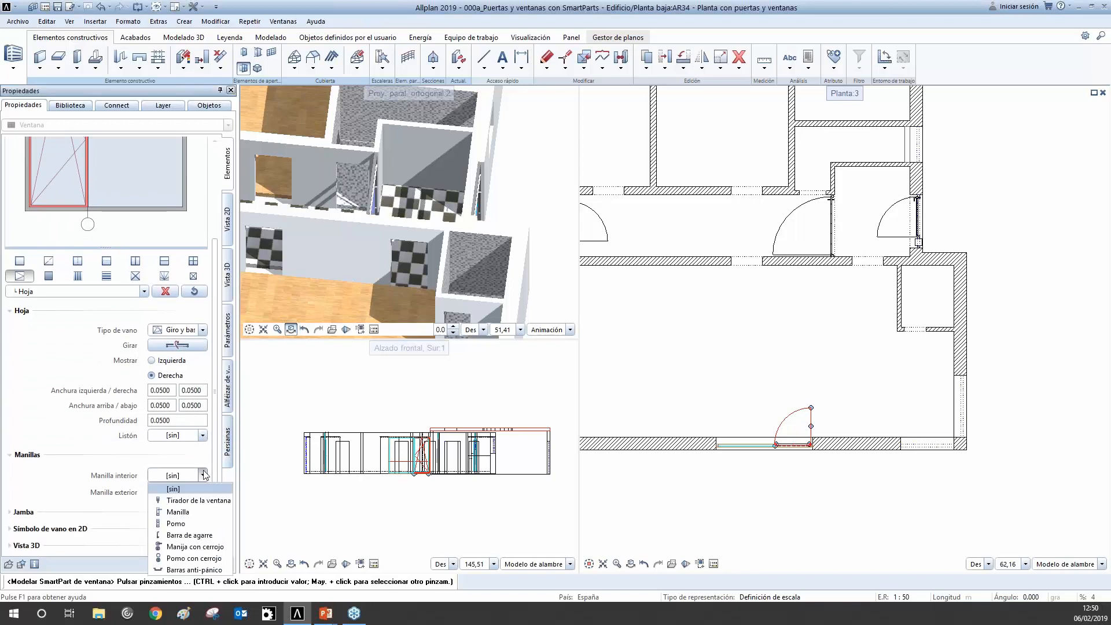
pyautogui.click(210, 501)
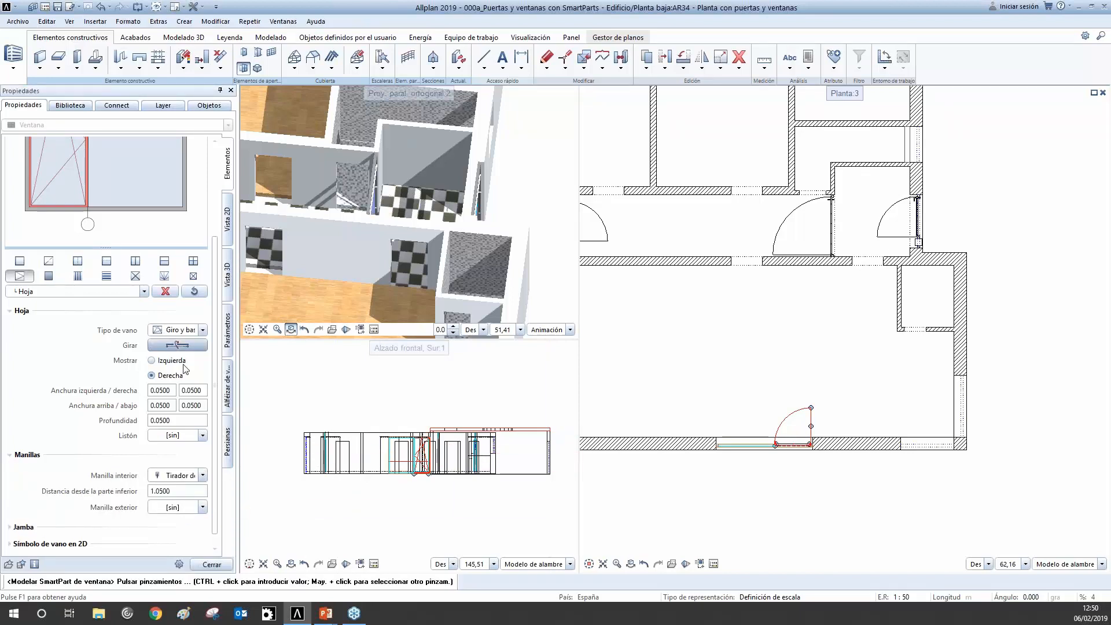
# Add a Giro leaf shown as Izquierda to the window's right field and give it the interior handle Tirador de la ventana.
pyautogui.moveTo(218, 358); pyautogui.dragTo(216, 258)
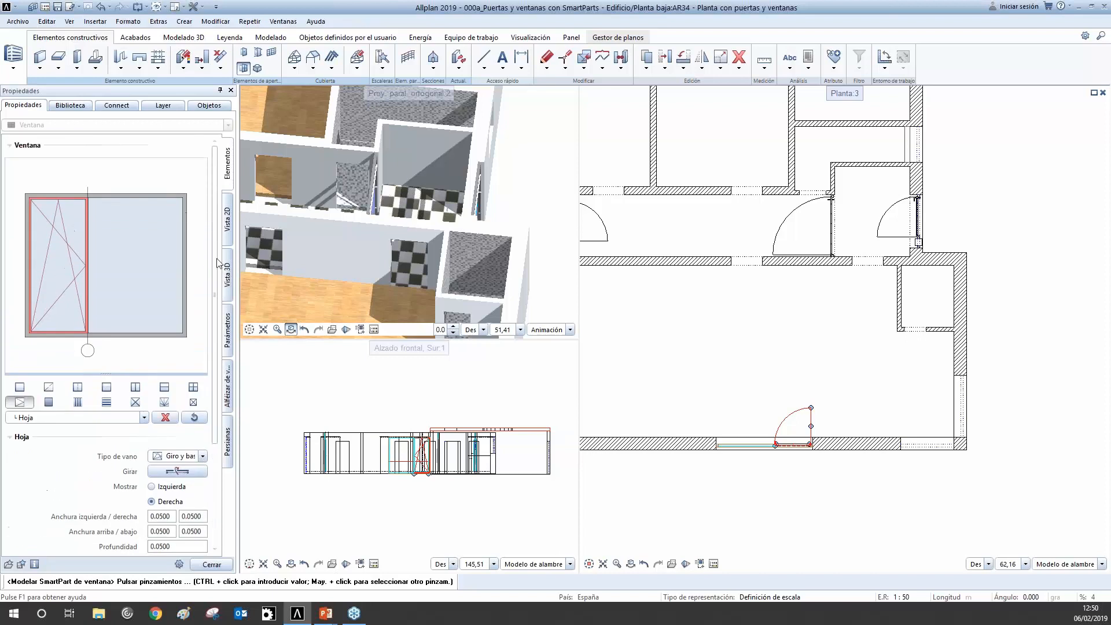
pyautogui.click(148, 266)
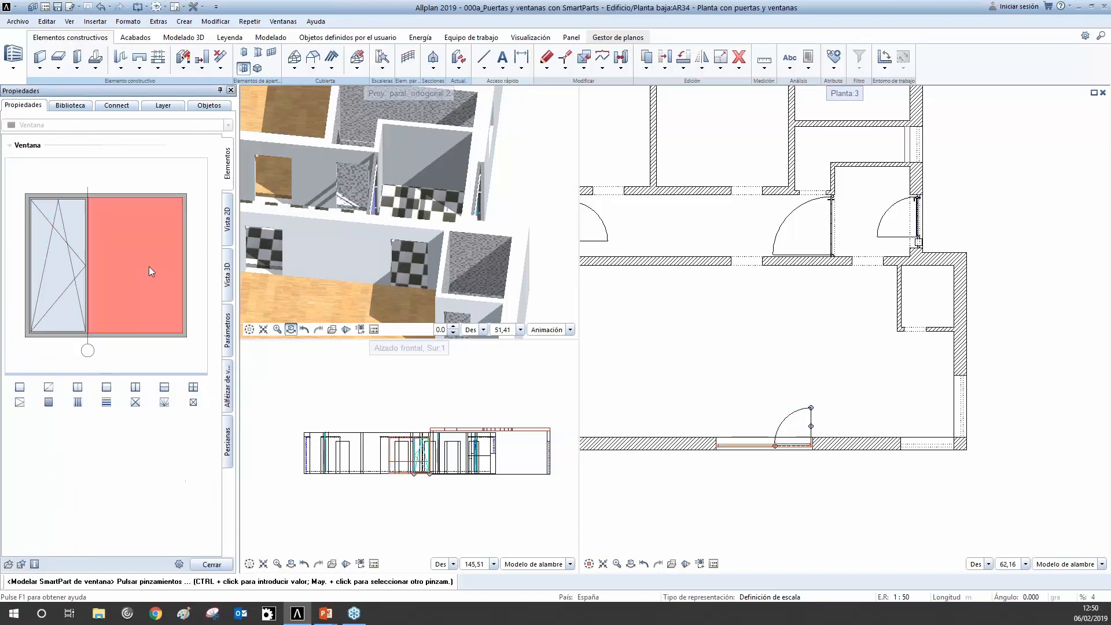
pyautogui.click(26, 404)
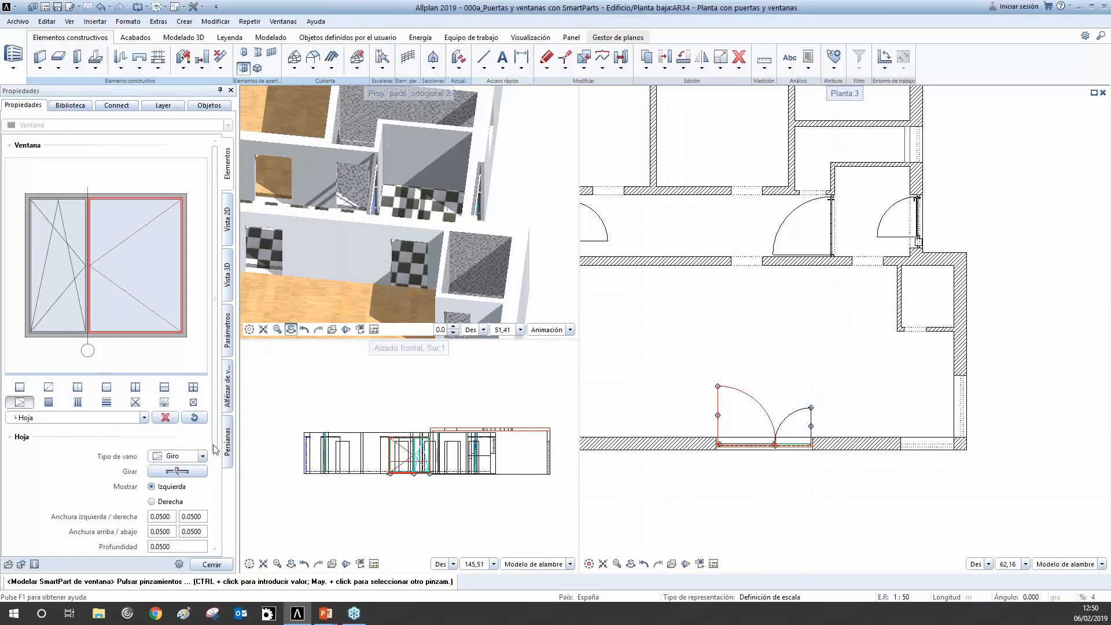
pyautogui.scroll(-5, 219, 448)
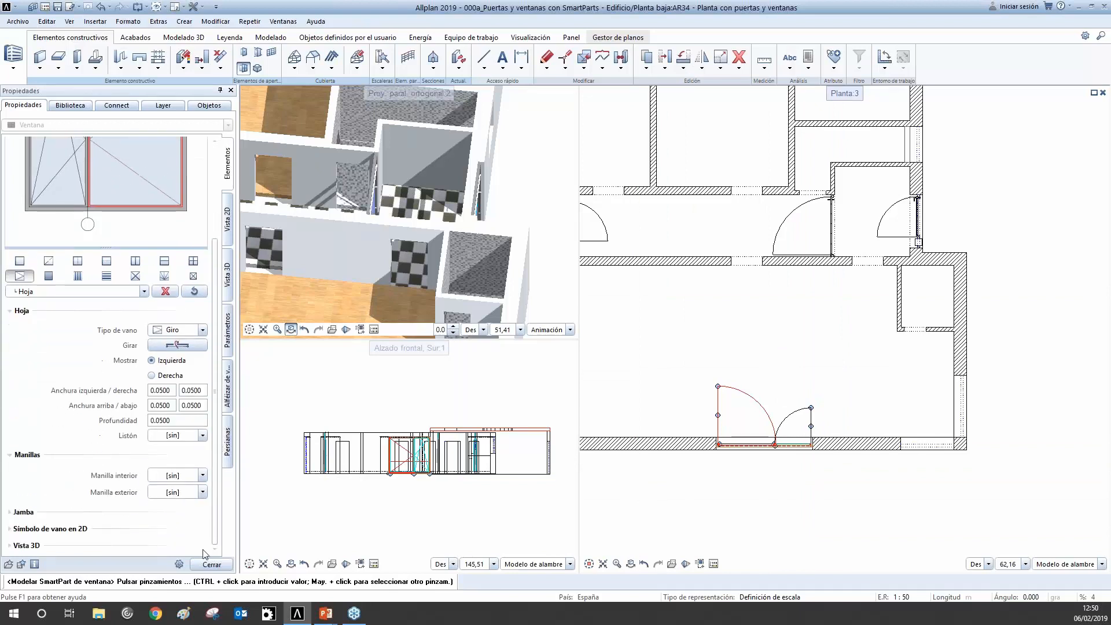
pyautogui.click(202, 475)
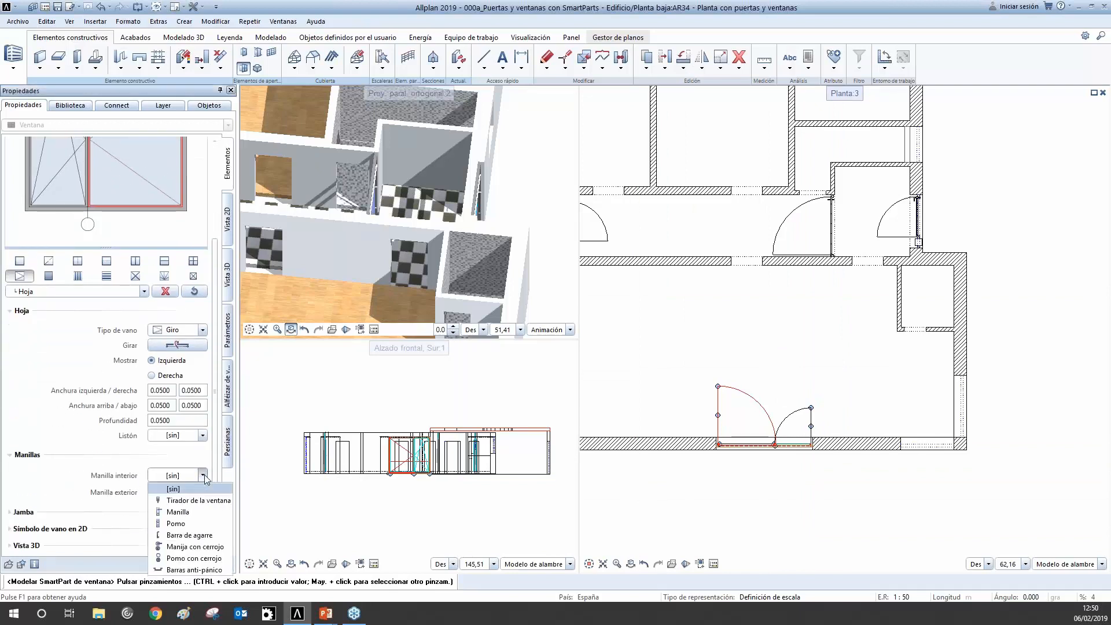
pyautogui.click(203, 501)
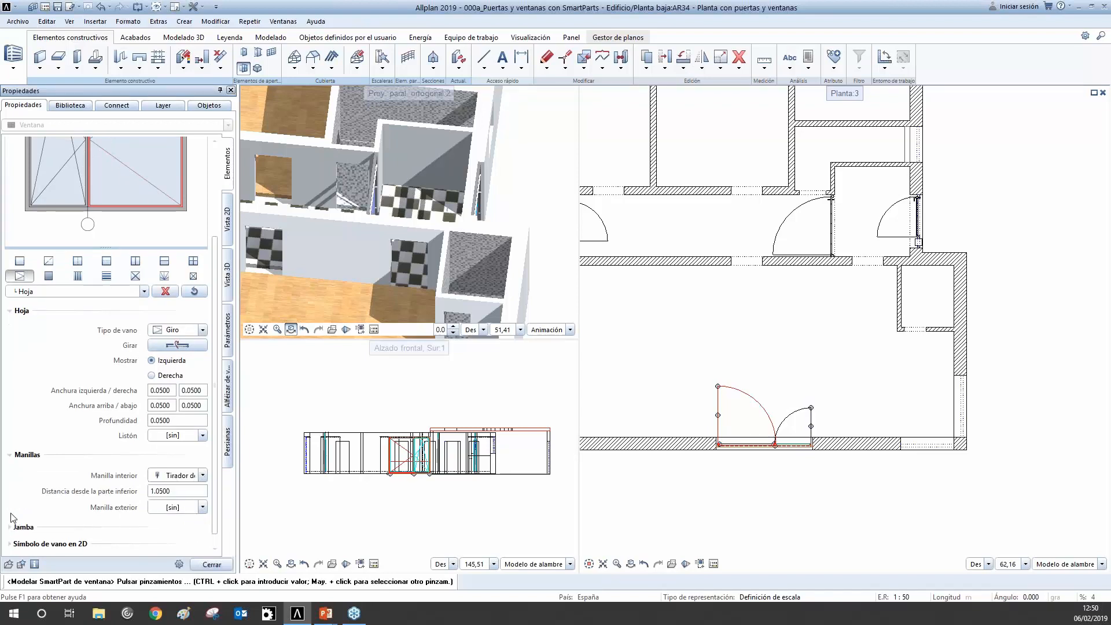
# Enable Montante izquierda in the right window leaf's Jamba settings.
pyautogui.click(16, 526)
pyautogui.scroll(-3, 218, 449)
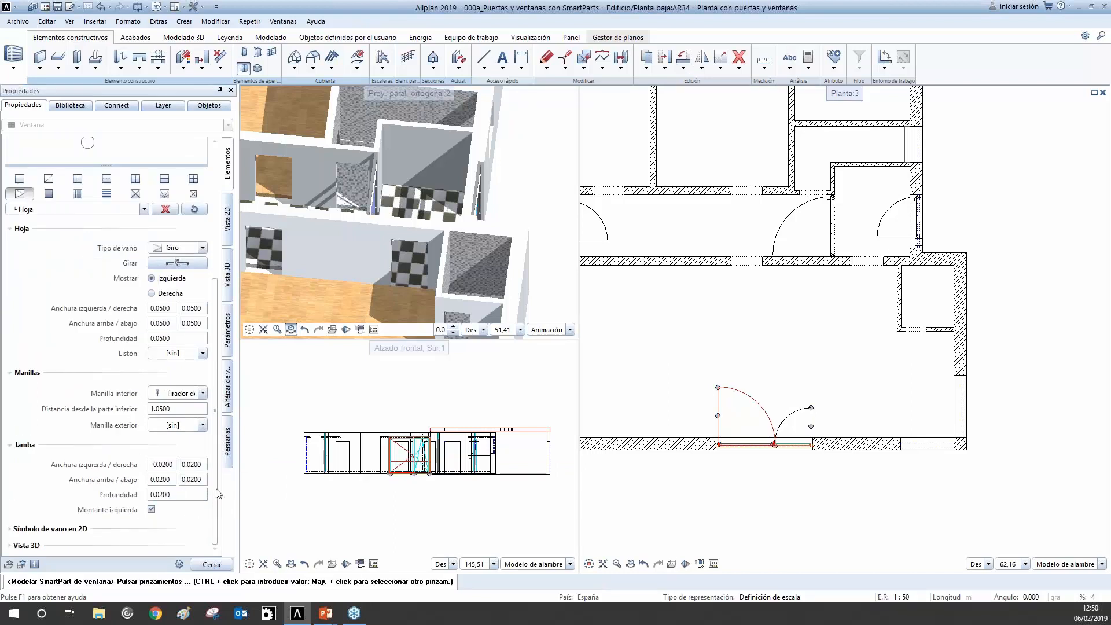
pyautogui.scroll(7, 219, 489)
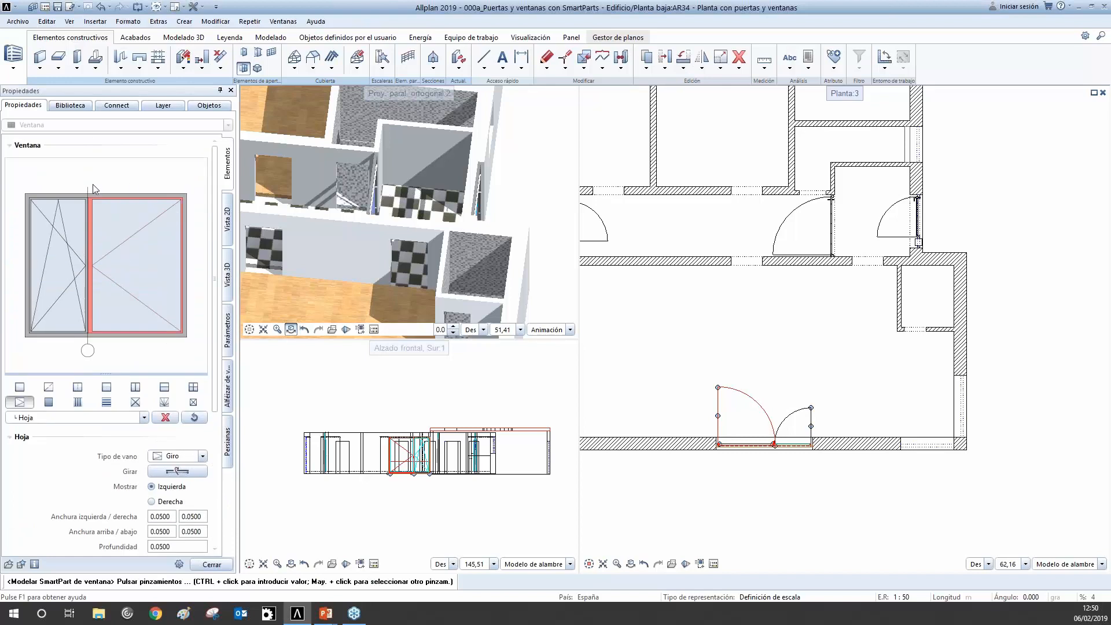
pyautogui.scroll(-7, 230, 546)
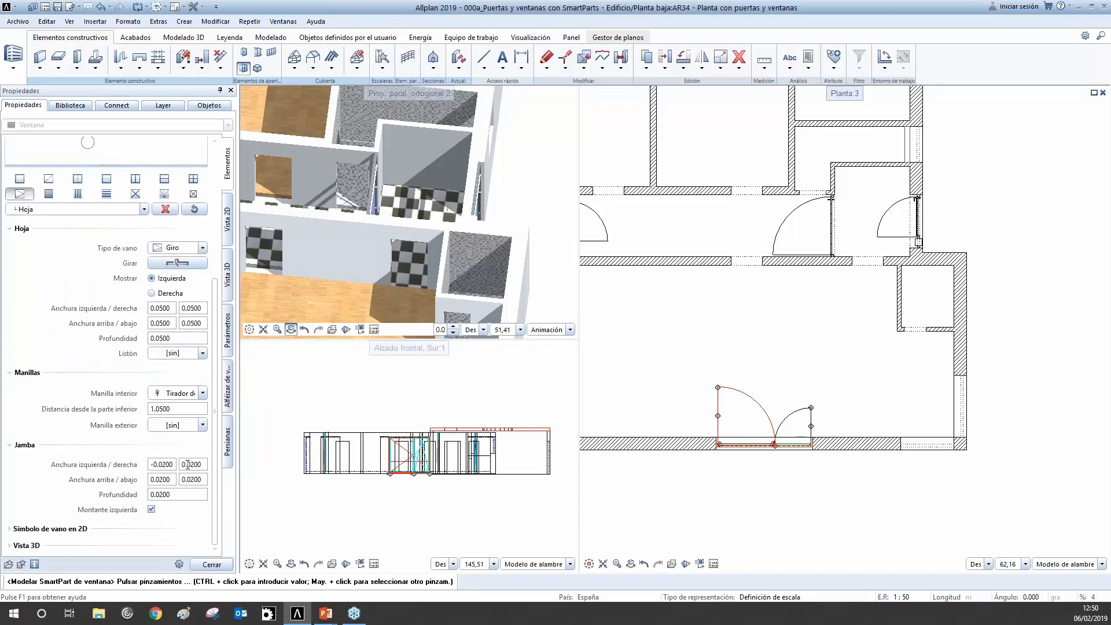
# Try a right Jamba width of 0.4 on the right leaf and set it back to 0.02.
pyautogui.doubleClick(200, 464)
pyautogui.write('0.4')
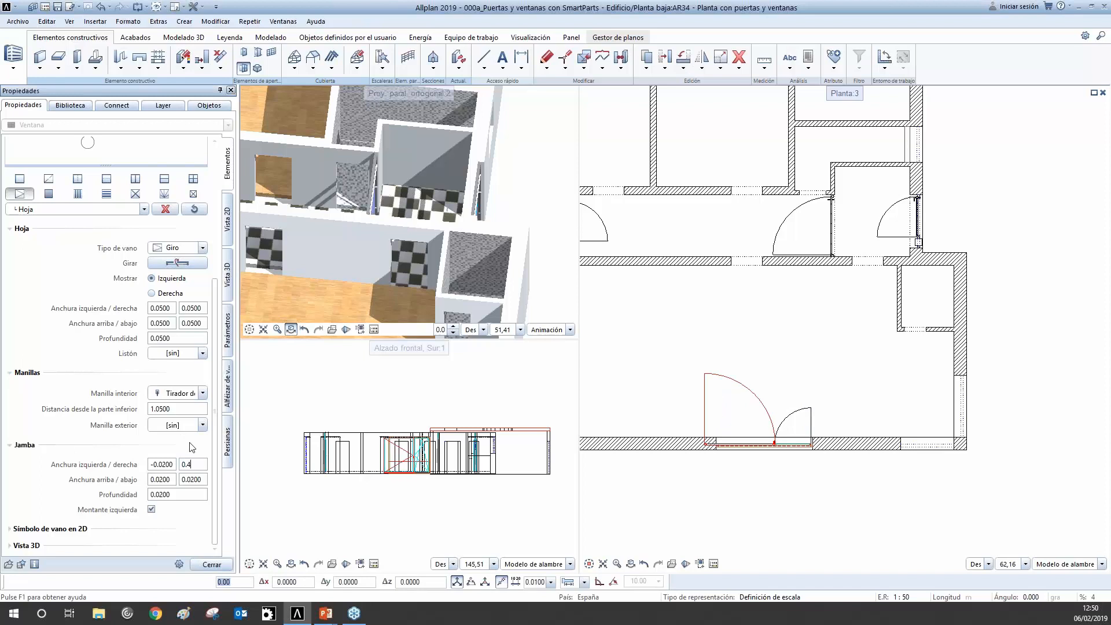
pyautogui.scroll(3, 215, 443)
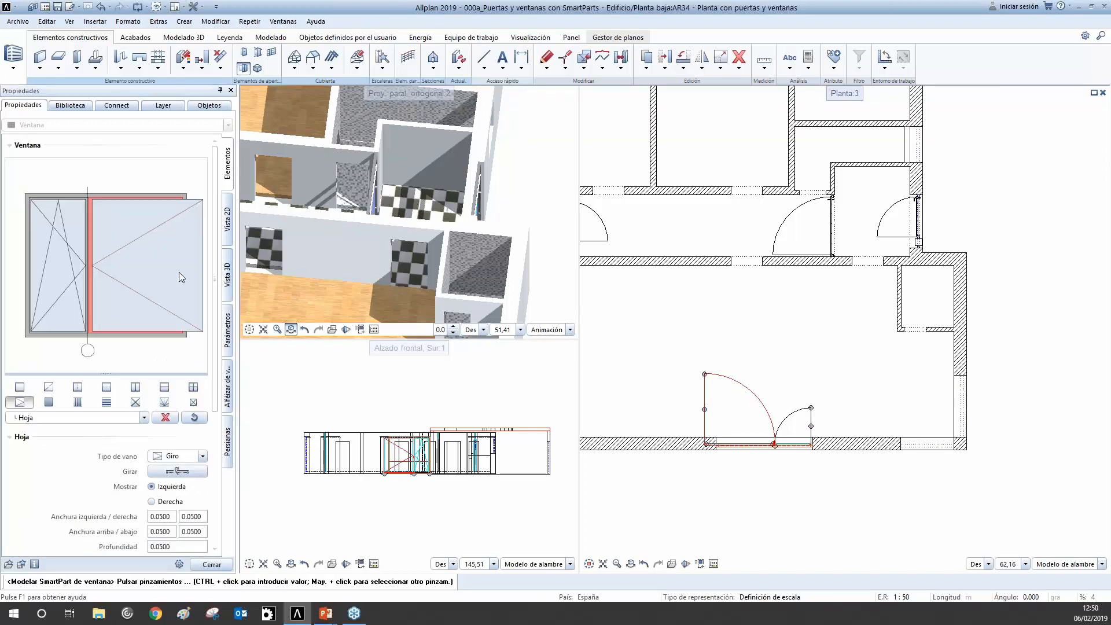
pyautogui.scroll(-3, 217, 380)
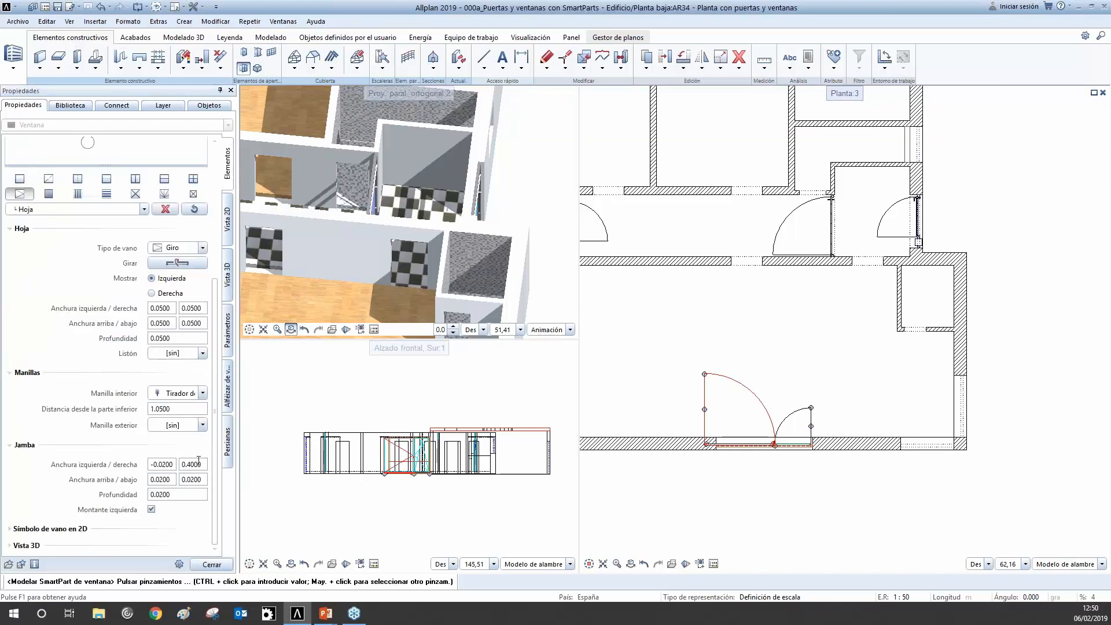
pyautogui.write('0.02')
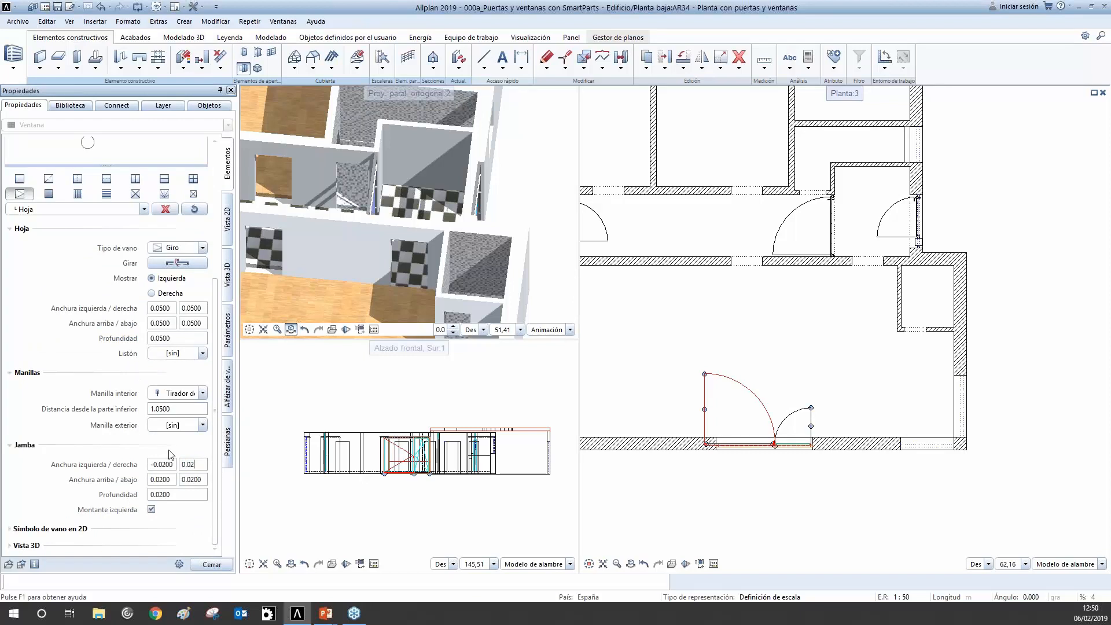
pyautogui.press('Return')
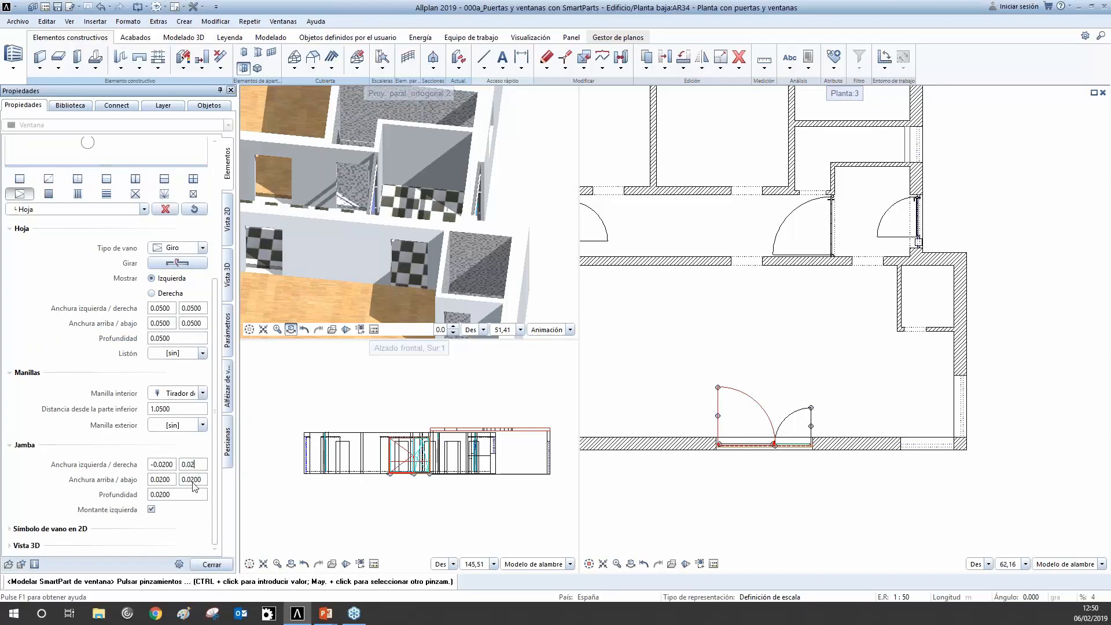
# Set the Jamba depth of the right window leaf to 0.04.
pyautogui.click(193, 493)
pyautogui.write('0.04')
pyautogui.press('Return')
pyautogui.moveTo(217, 302); pyautogui.dragTo(231, 188)
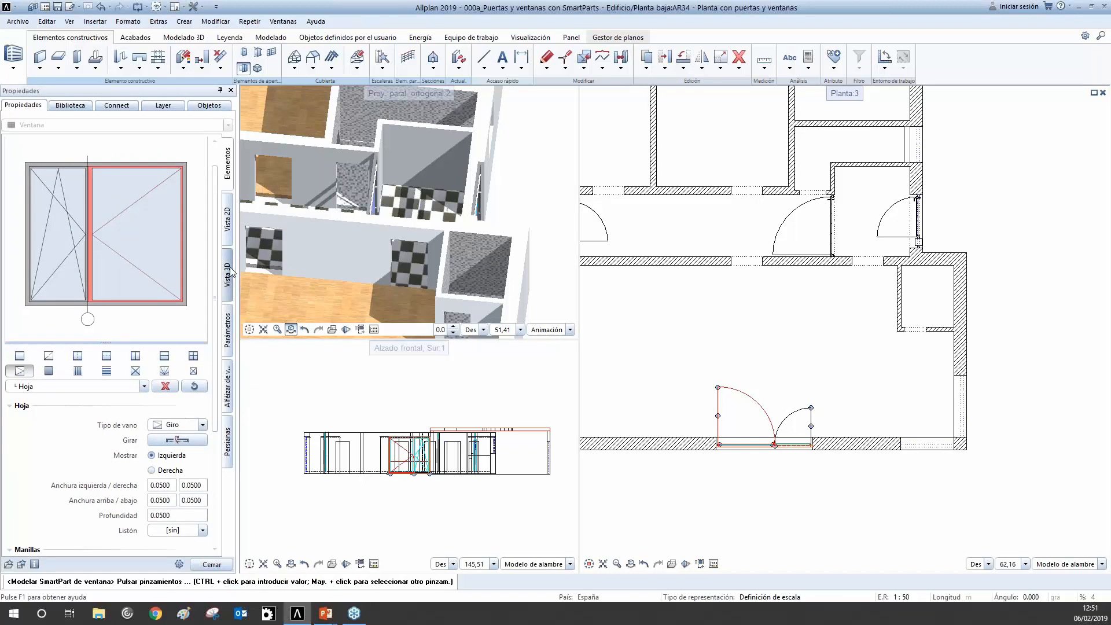
pyautogui.scroll(-3, 219, 265)
pyautogui.scroll(3, 230, 441)
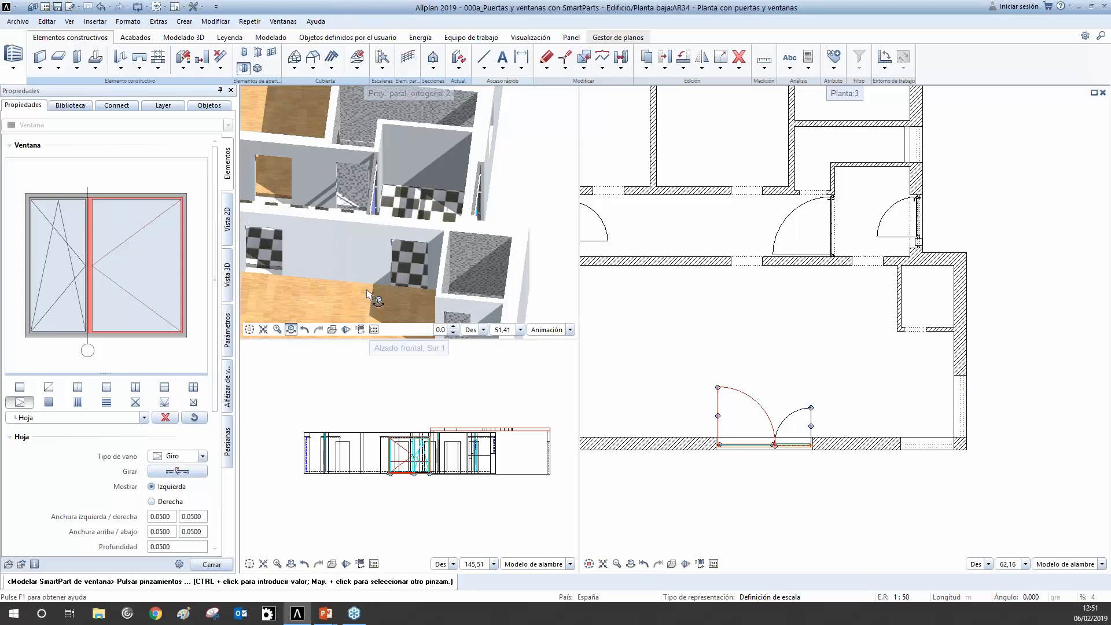
# Create both an exterior and an interior sill for the window.
pyautogui.click(227, 399)
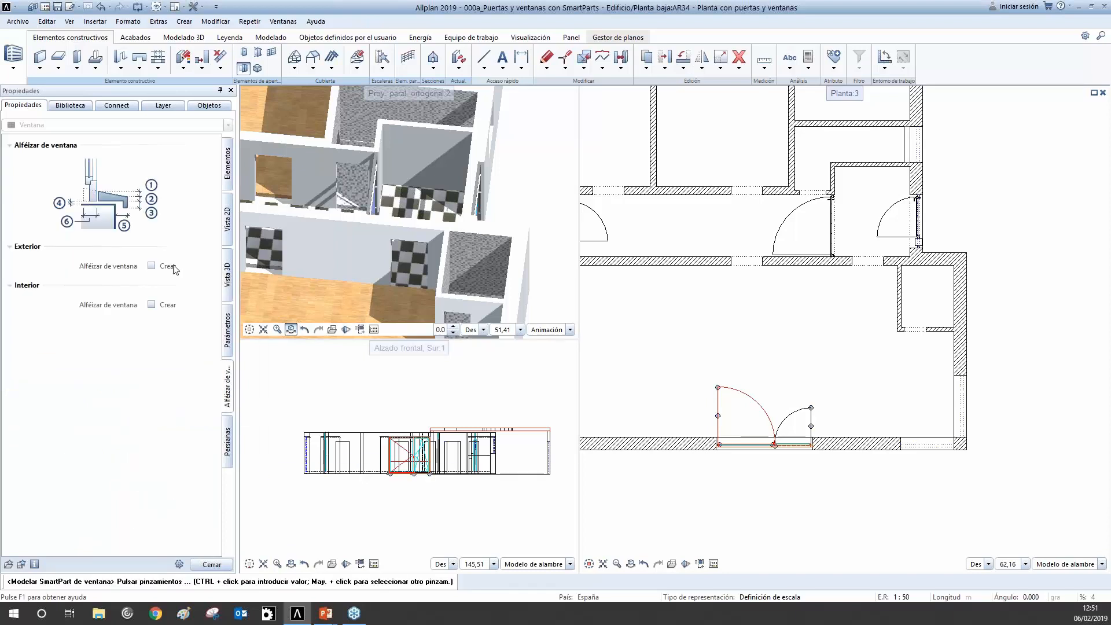
pyautogui.click(151, 265)
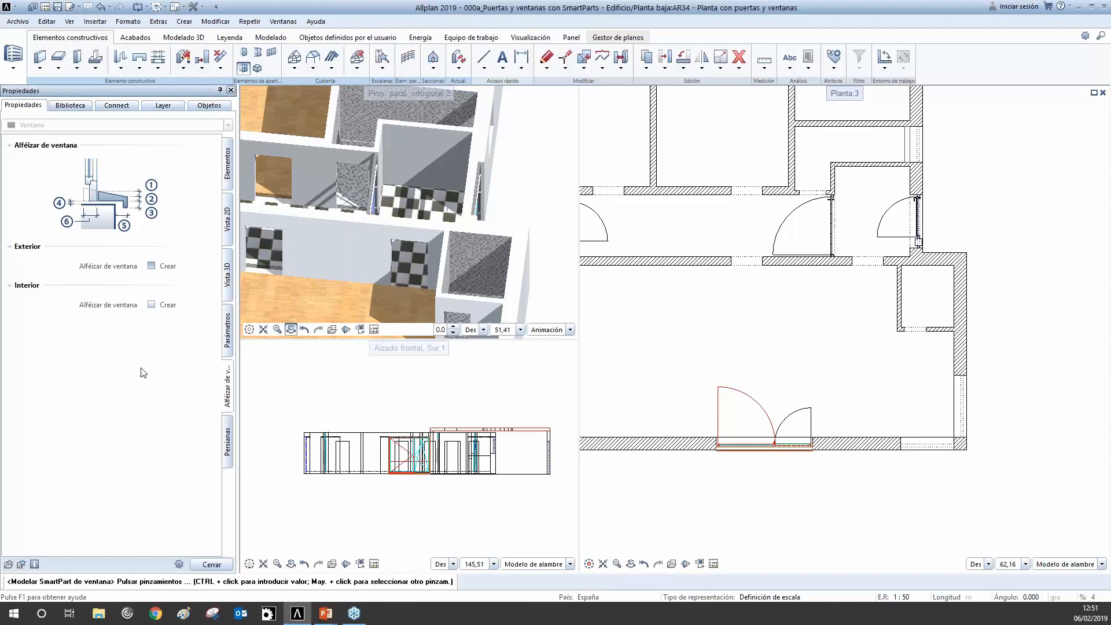
pyautogui.click(152, 491)
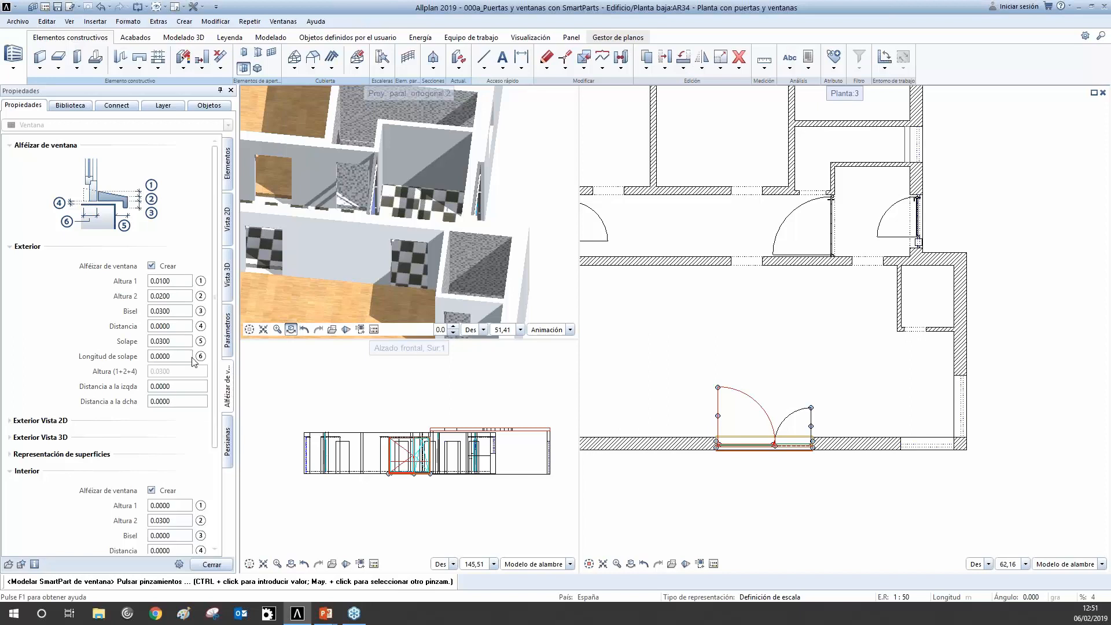
# Examine the 2D and 3D format settings of the exterior sill, the interior sill's 2D format, and the window from outside in 3D.
pyautogui.click(16, 437)
pyautogui.click(11, 422)
pyautogui.scroll(-8, 26, 457)
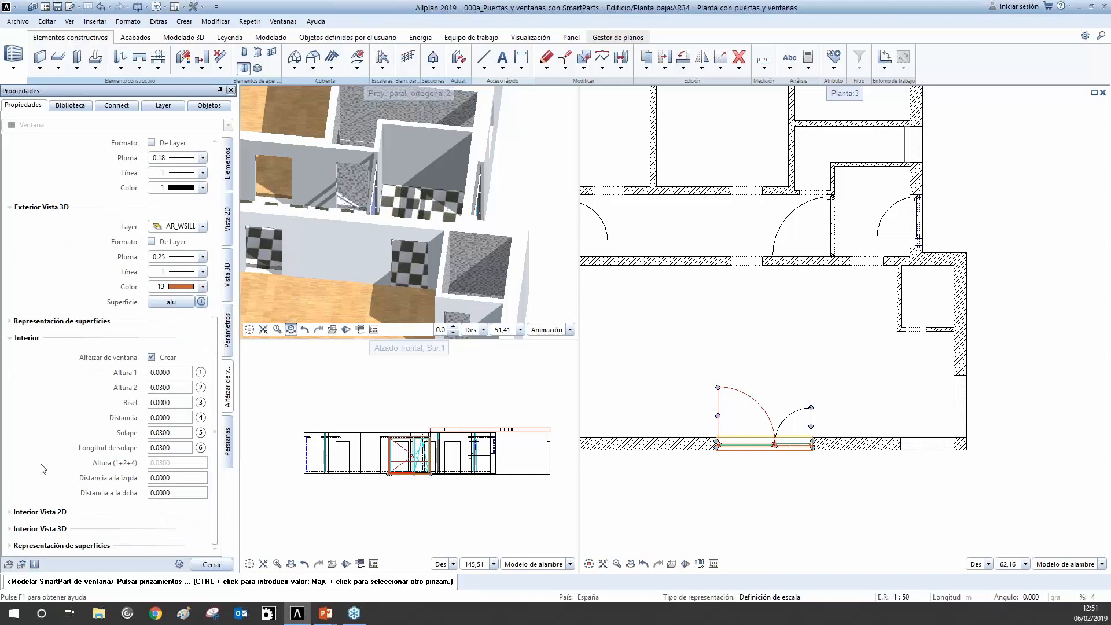
pyautogui.click(10, 512)
pyautogui.scroll(-3, 70, 512)
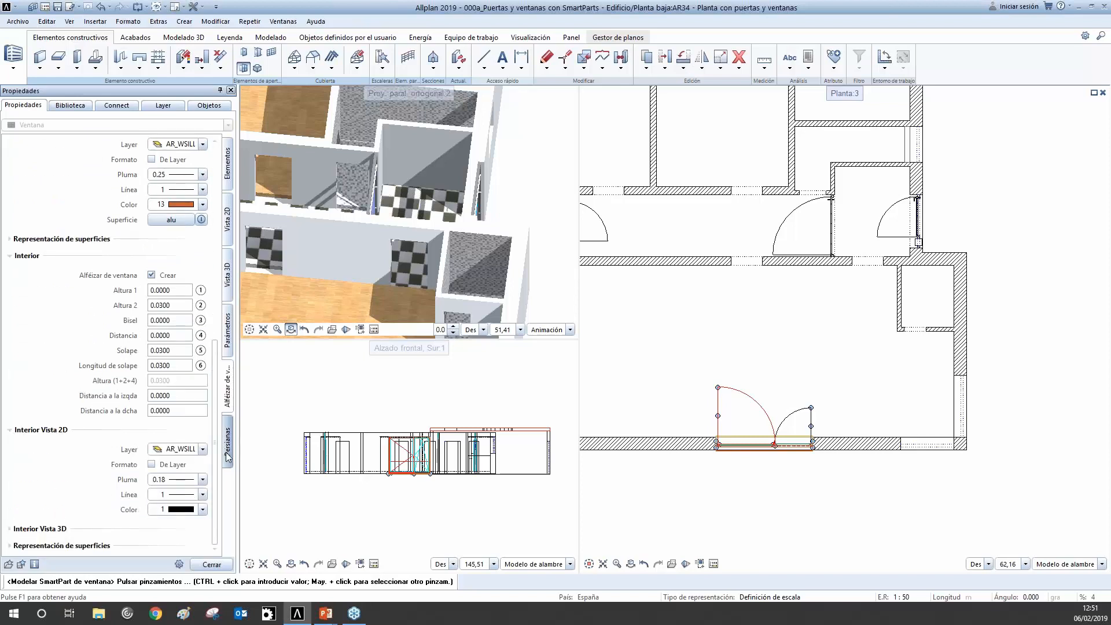
pyautogui.scroll(-5, 442, 324)
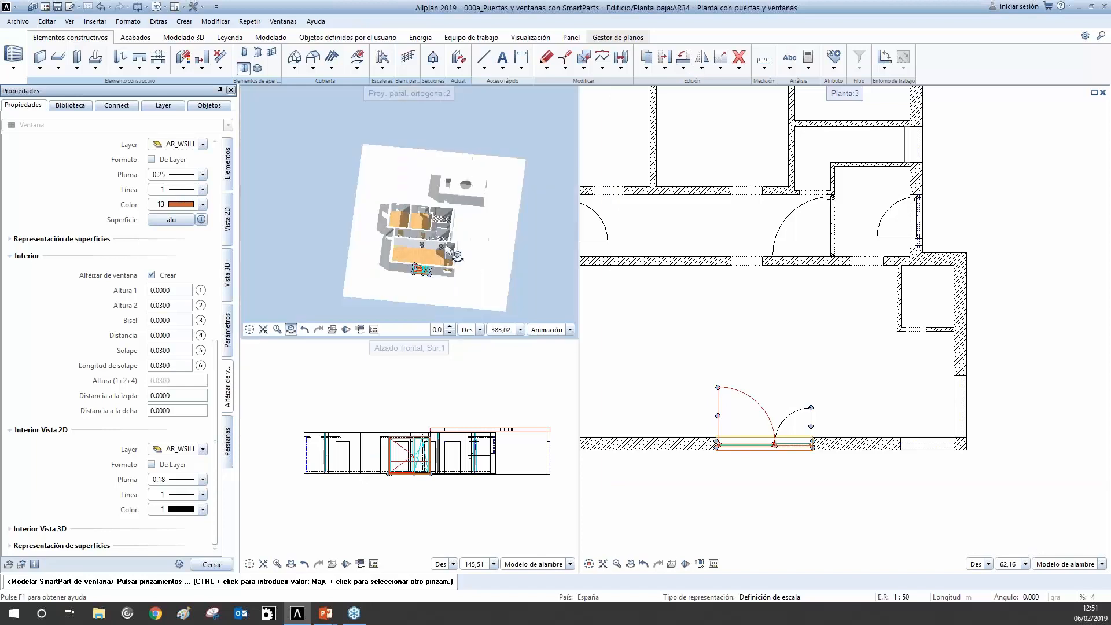
pyautogui.scroll(2, 410, 304)
pyautogui.moveTo(507, 270); pyautogui.dragTo(422, 290)
pyautogui.scroll(-3, 423, 283)
pyautogui.scroll(5, 424, 283)
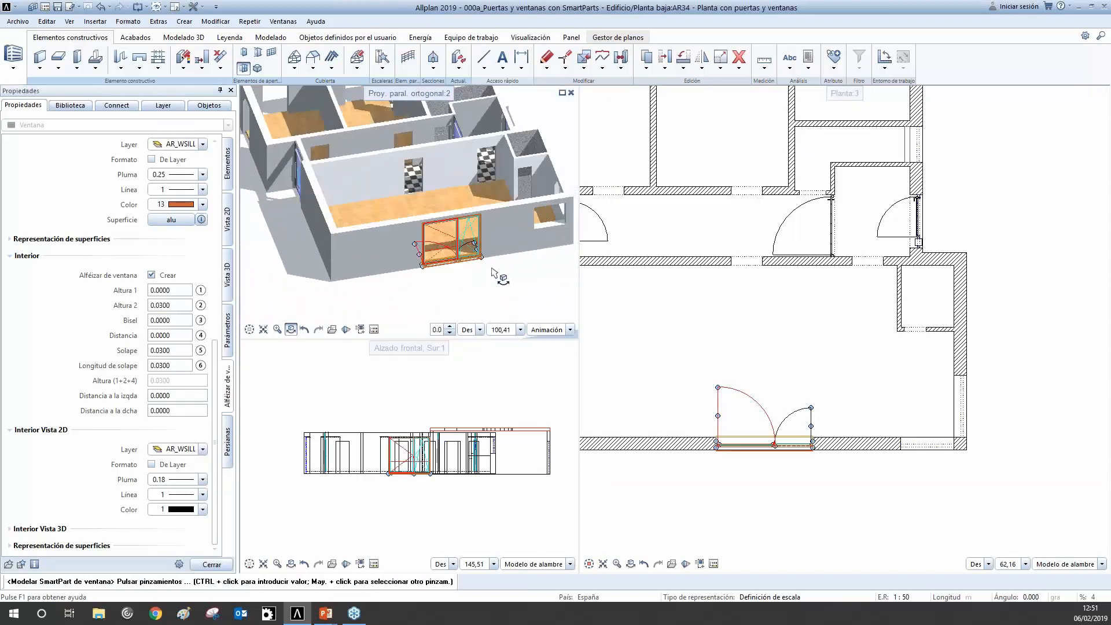
# Add a roller shutter to the window, trying the outside-mounted type and choosing the type with the box directly above the slats.
pyautogui.click(228, 439)
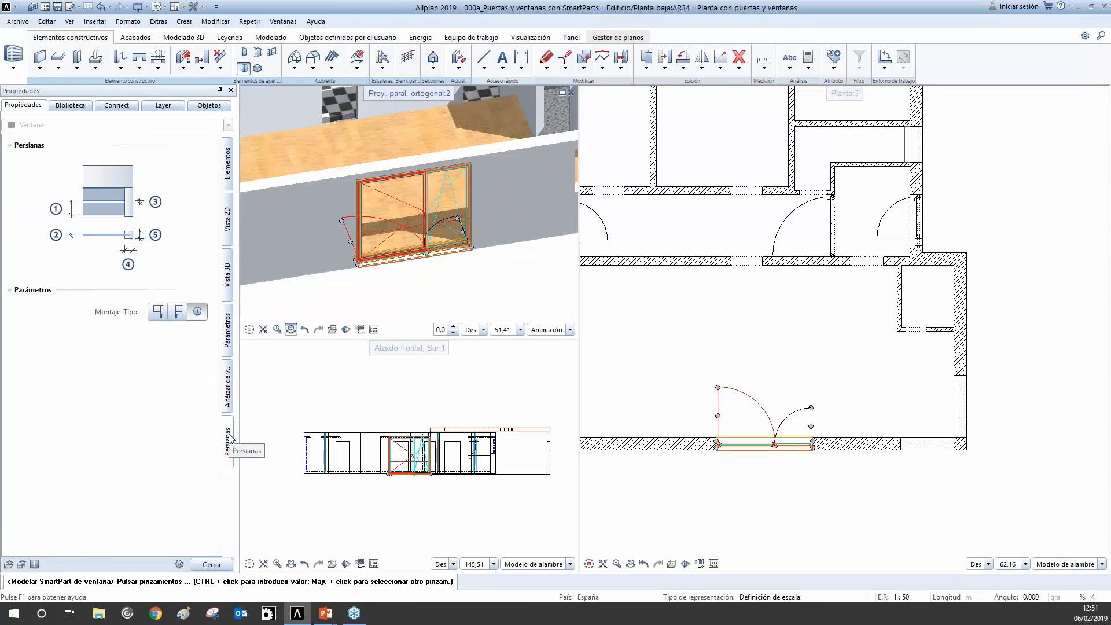
pyautogui.click(157, 315)
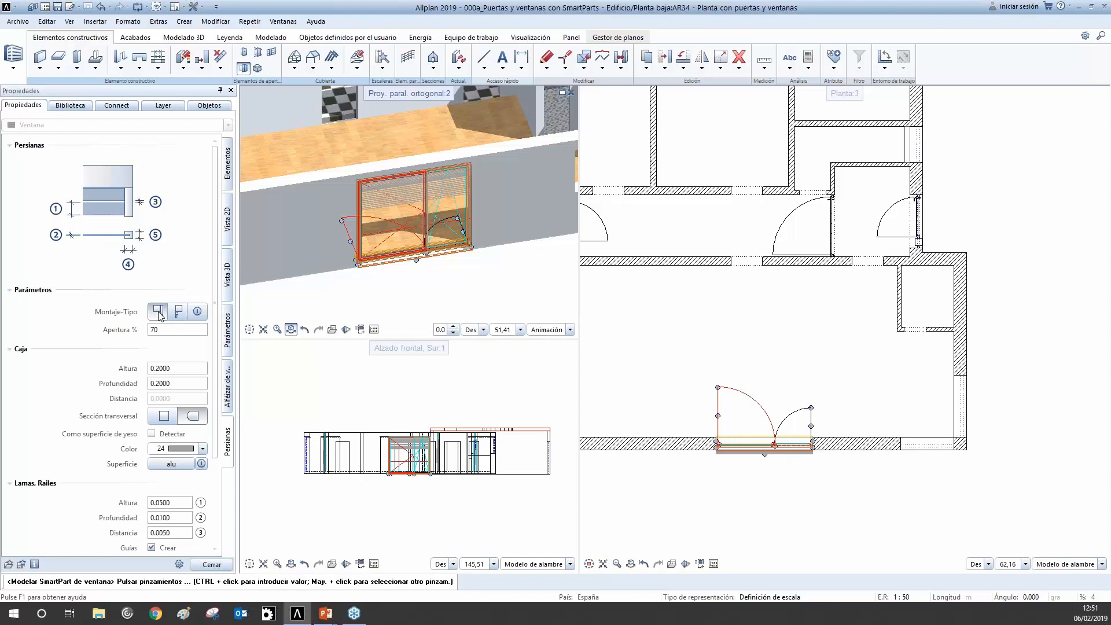
pyautogui.click(170, 315)
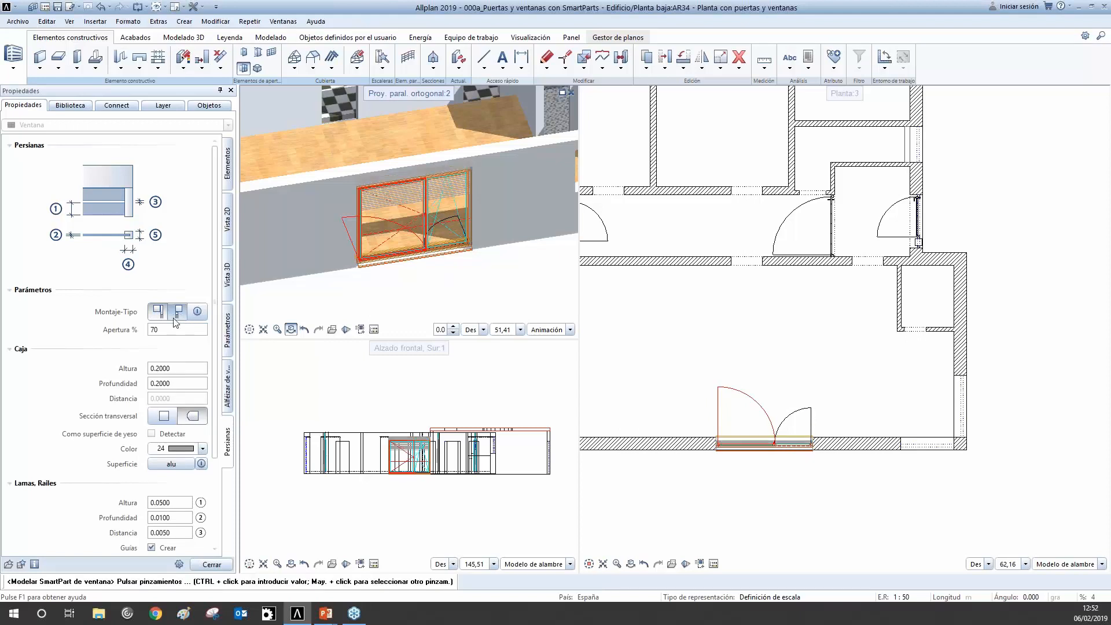
# Try a shutter opening of 0 % and set Apertura % to 50.
pyautogui.click(176, 329)
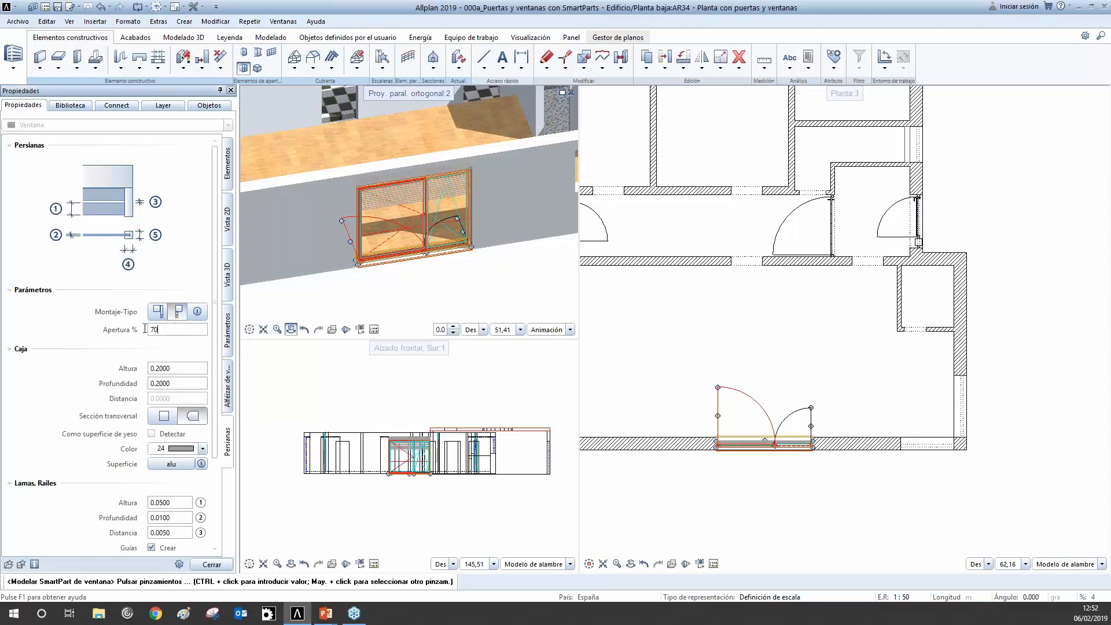
pyautogui.write('0')
pyautogui.press('Return')
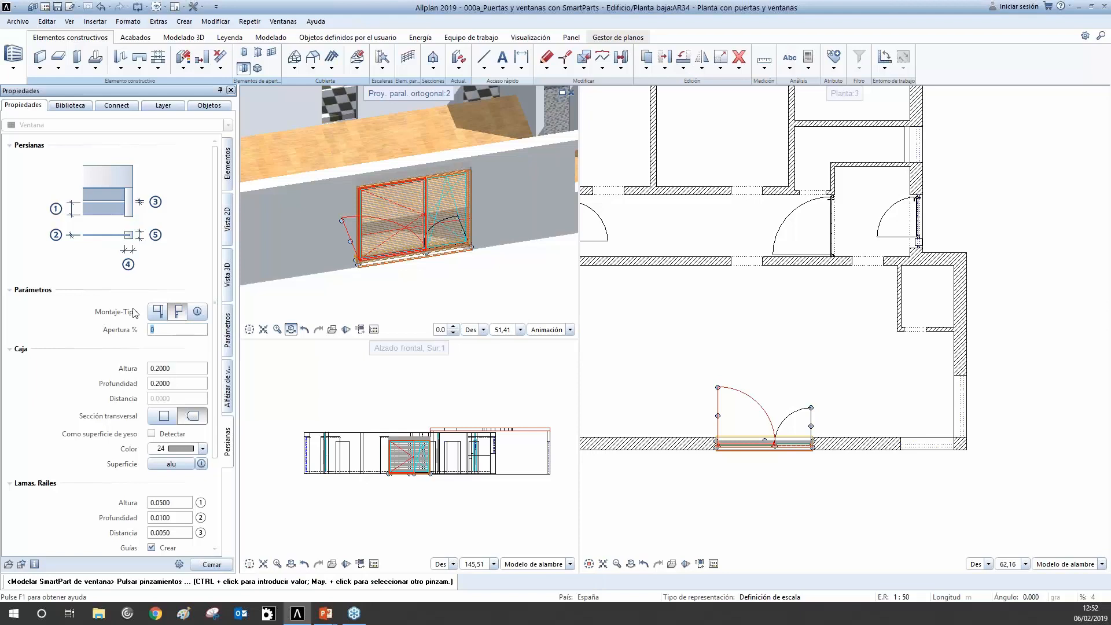
pyautogui.press('Return')
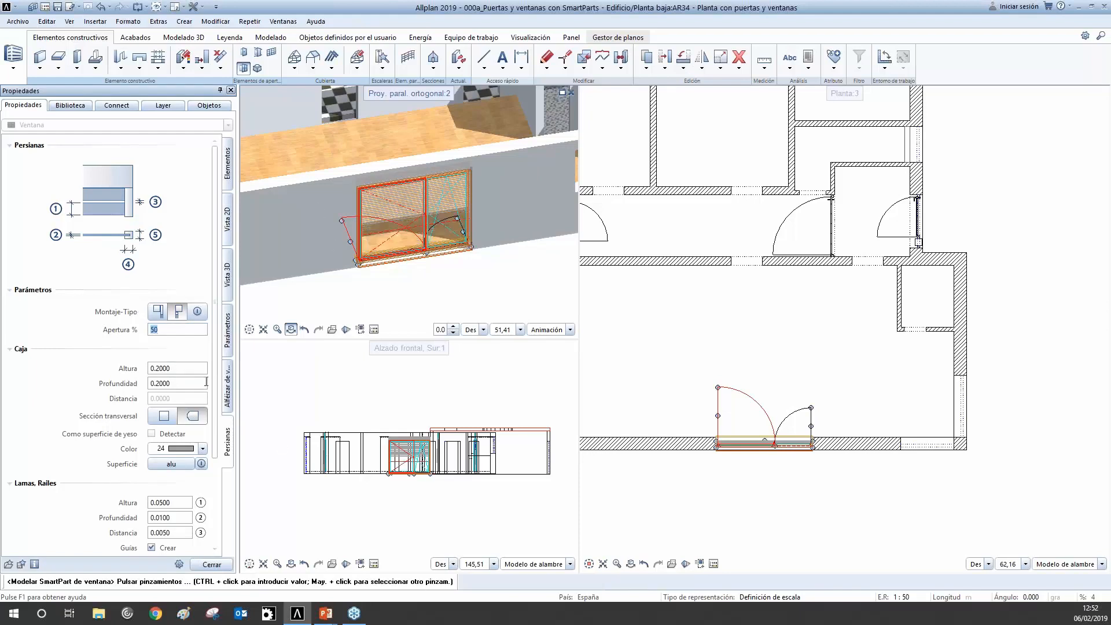
# Try the rectangular cross-section for the shutter box and inspect the window from the side in 3D.
pyautogui.moveTo(218, 402); pyautogui.dragTo(219, 457)
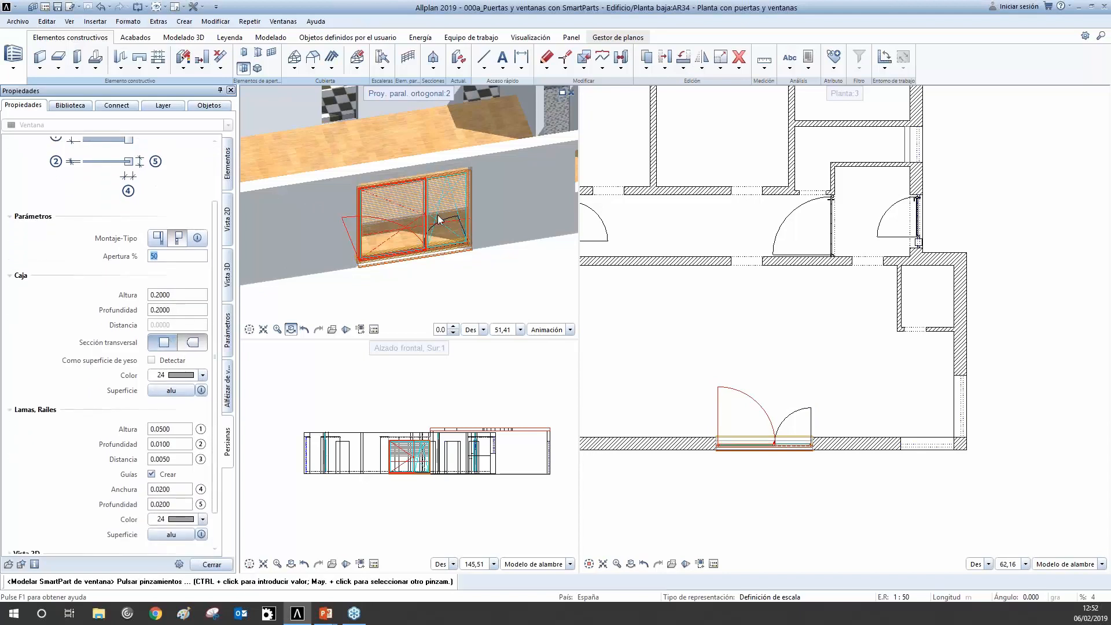
pyautogui.keyDown('shift'); pyautogui.moveTo(296, 189); pyautogui.dragTo(394, 246, button='middle'); pyautogui.keyUp('shift')
pyautogui.scroll(-1, 394, 246)
pyautogui.scroll(3, 487, 181)
pyautogui.moveTo(280, 267); pyautogui.dragTo(322, 258)
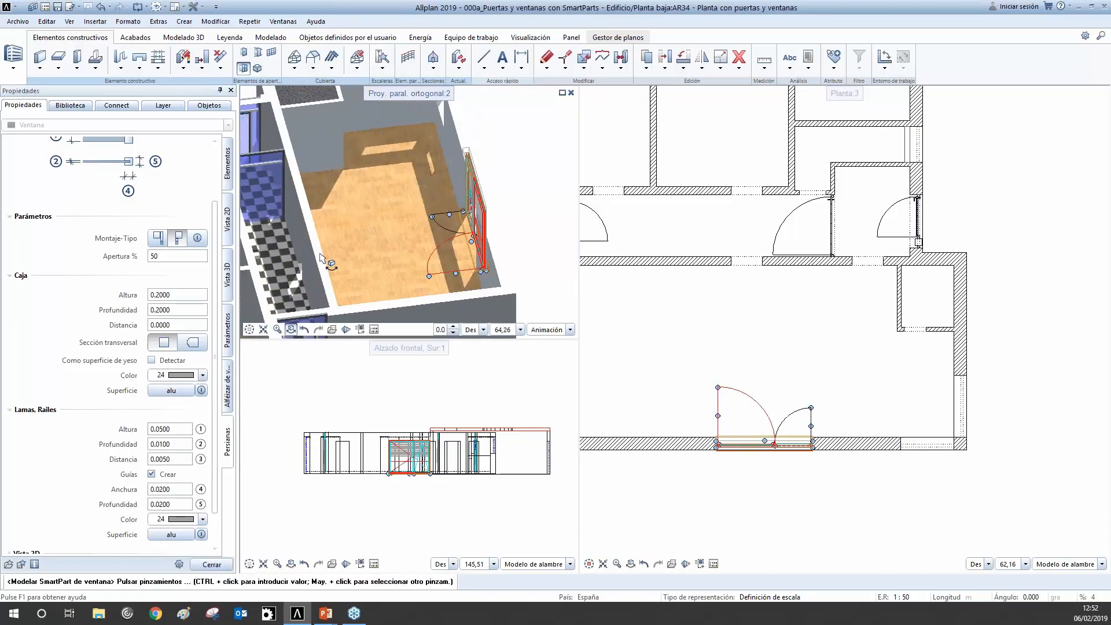
# Change the shutter to the outside-mounted type and give its box the chamfered cross-section.
pyautogui.click(162, 239)
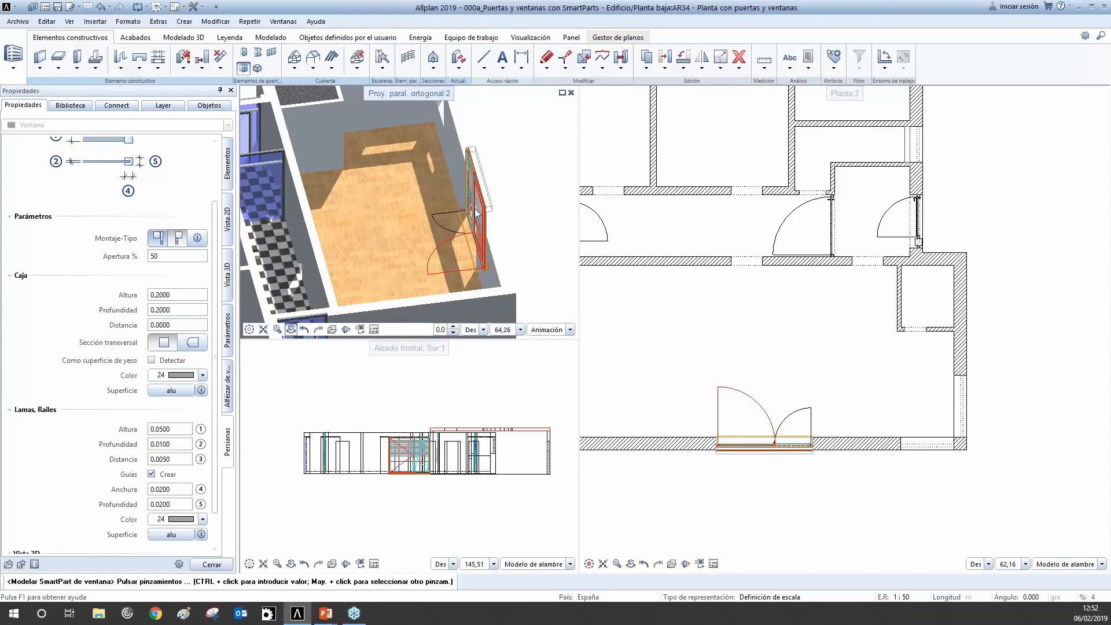
pyautogui.moveTo(516, 137); pyautogui.dragTo(379, 260)
pyautogui.moveTo(405, 214); pyautogui.dragTo(352, 219)
pyautogui.click(195, 345)
pyautogui.moveTo(510, 191); pyautogui.dragTo(365, 230)
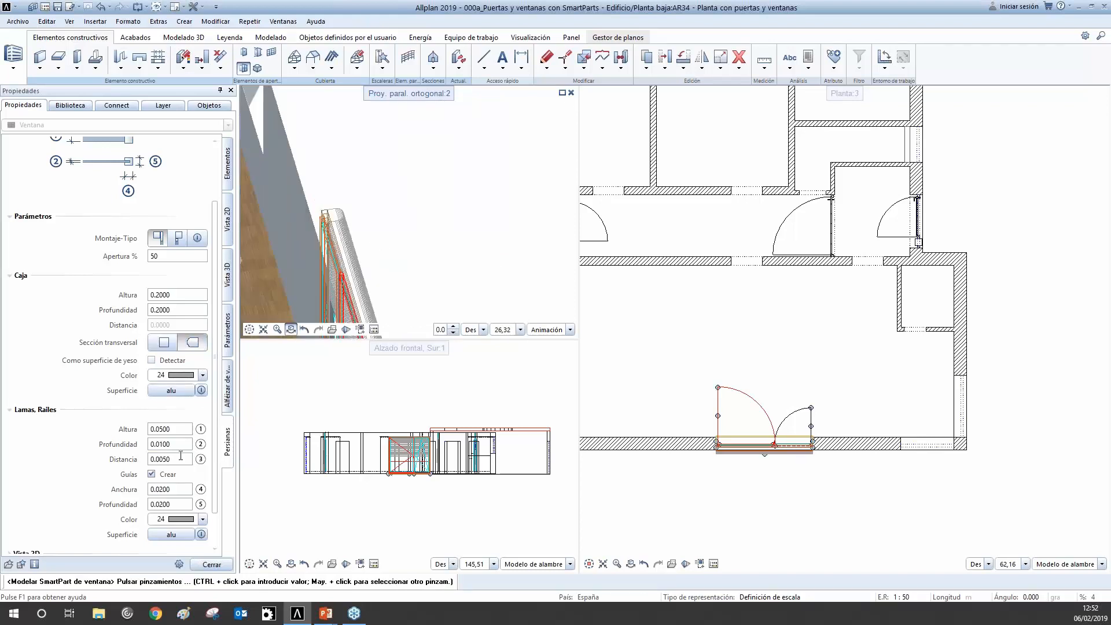
pyautogui.moveTo(389, 186); pyautogui.dragTo(325, 265)
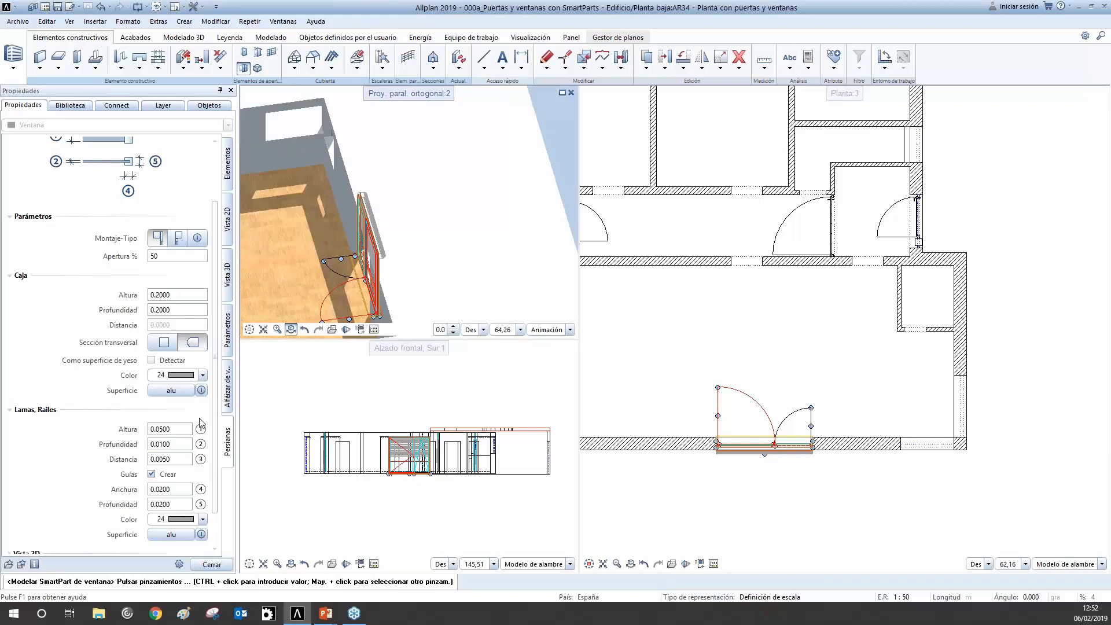
pyautogui.scroll(-2, 213, 431)
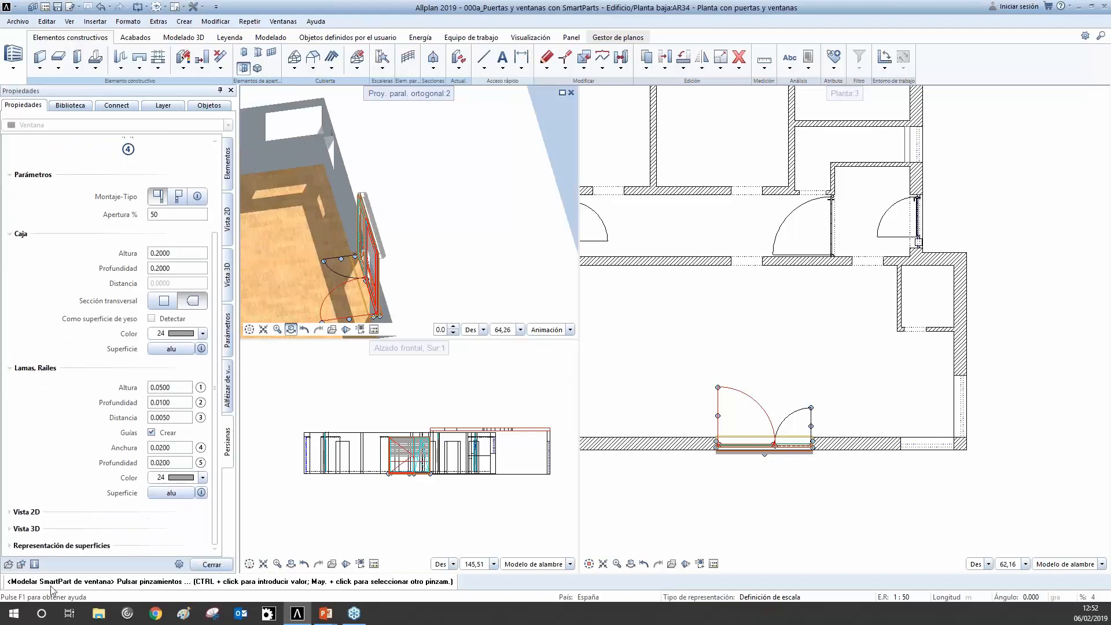
# Finish editing the large room's window and examine its roller shutter and chamfered box from outside in 3D.
pyautogui.moveTo(316, 214); pyautogui.dragTo(431, 191)
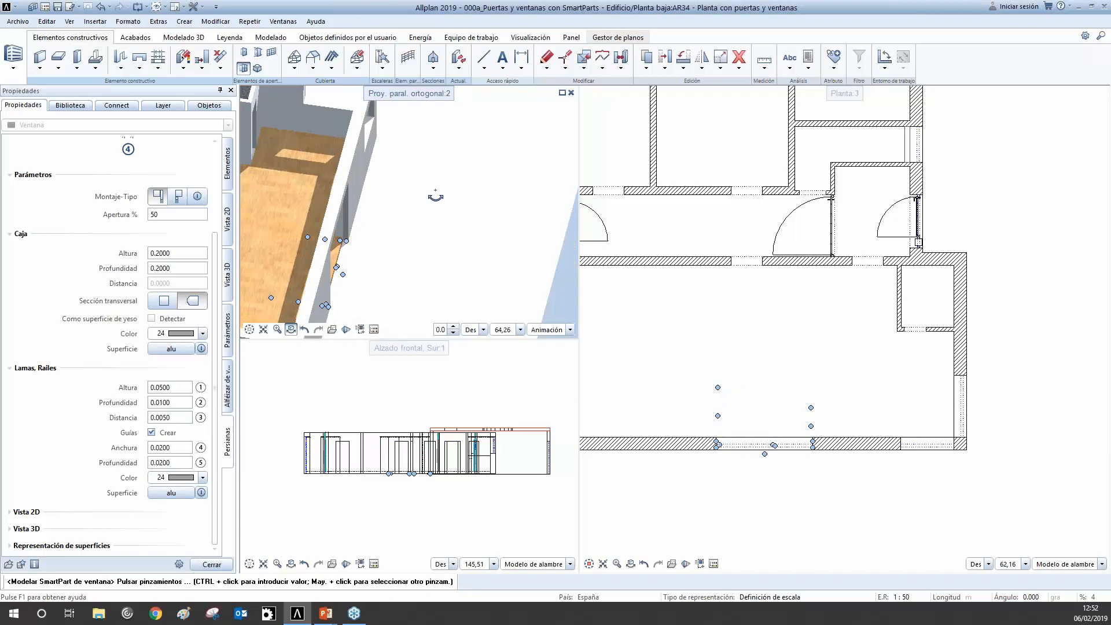
pyautogui.click(200, 567)
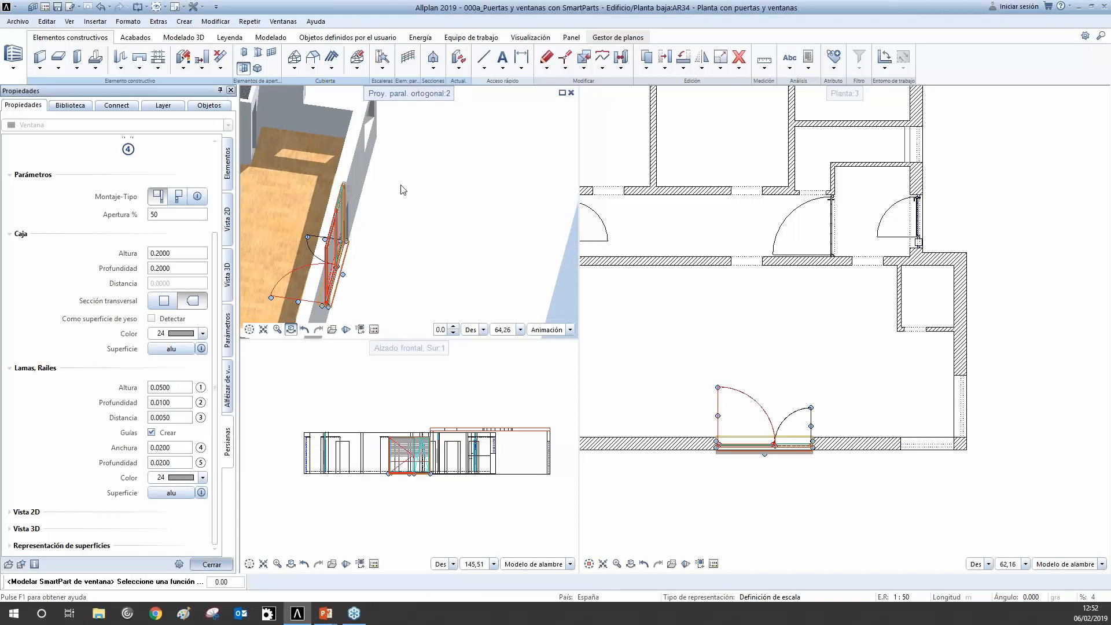
pyautogui.press('Escape')
pyautogui.scroll(-4, 532, 230)
pyautogui.scroll(8, 418, 219)
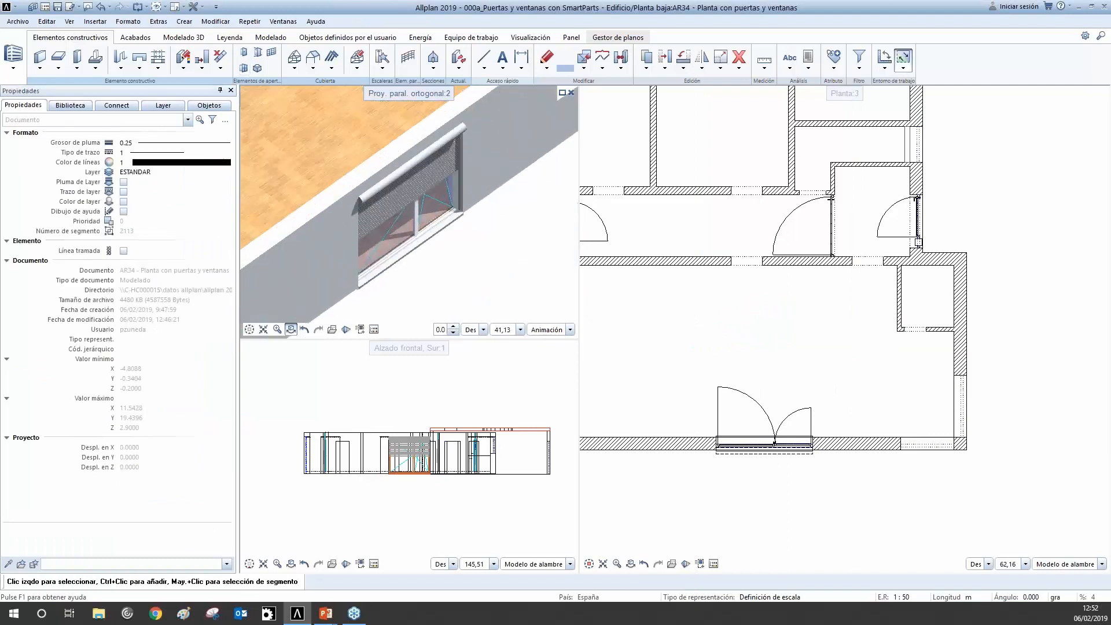
pyautogui.scroll(3, 378, 201)
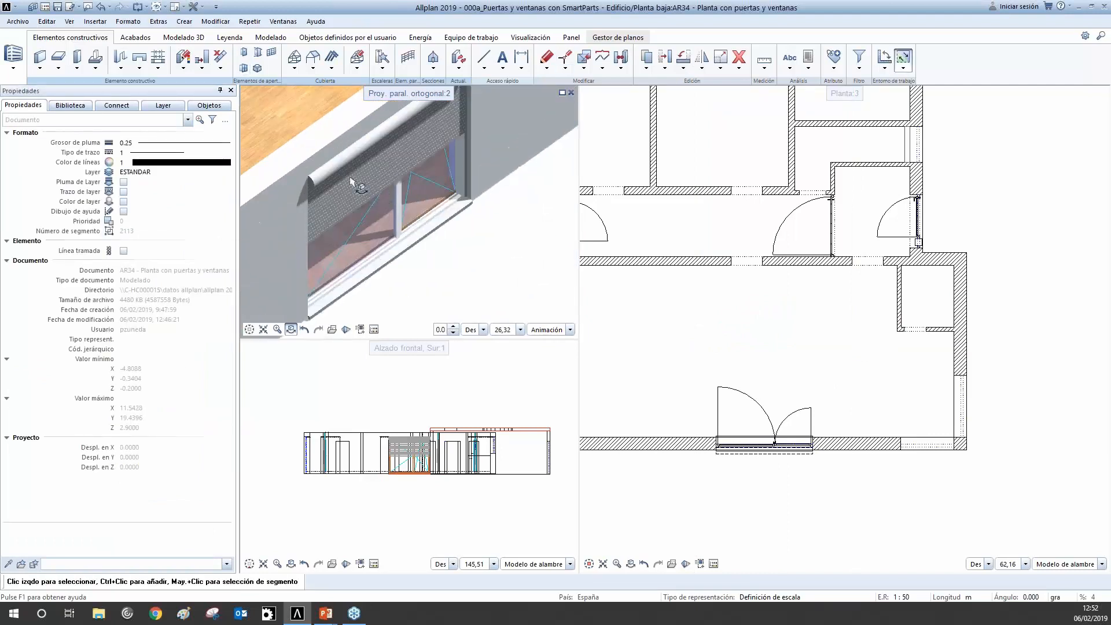
pyautogui.moveTo(579, 133); pyautogui.dragTo(565, 134)
pyautogui.moveTo(505, 197); pyautogui.dragTo(474, 185, button='middle')
pyautogui.scroll(-2, 877, 477)
pyautogui.scroll(3, 813, 463)
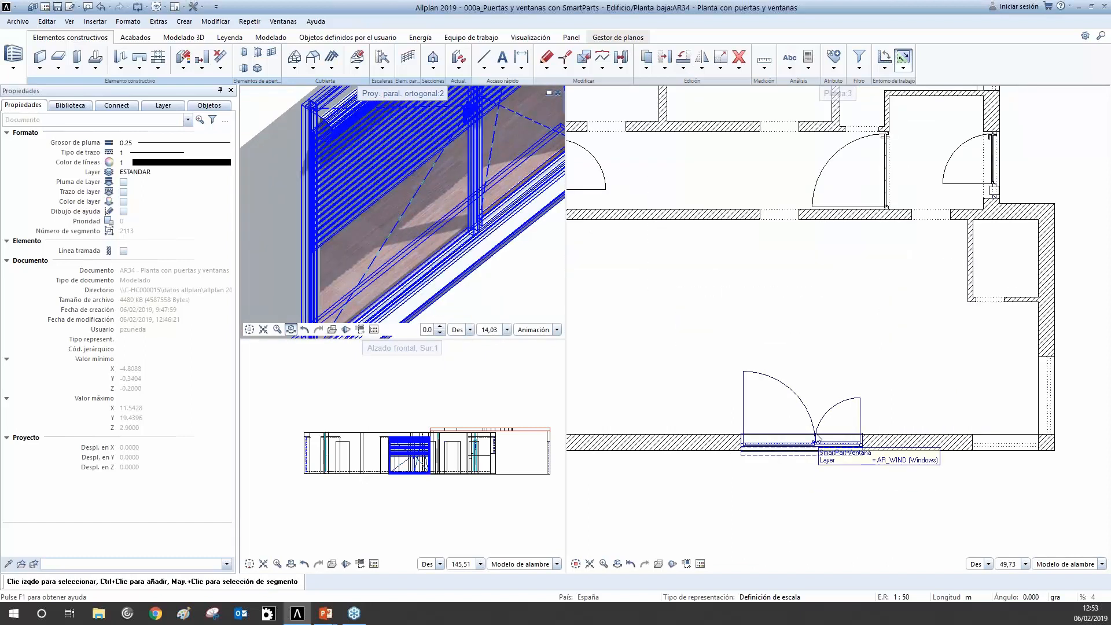
# Reuse the large room's window SmartPart in the upper-right room's exterior wall opening and check it from inside in 3D.
pyautogui.press('Return')
pyautogui.scroll(-1, 892, 472)
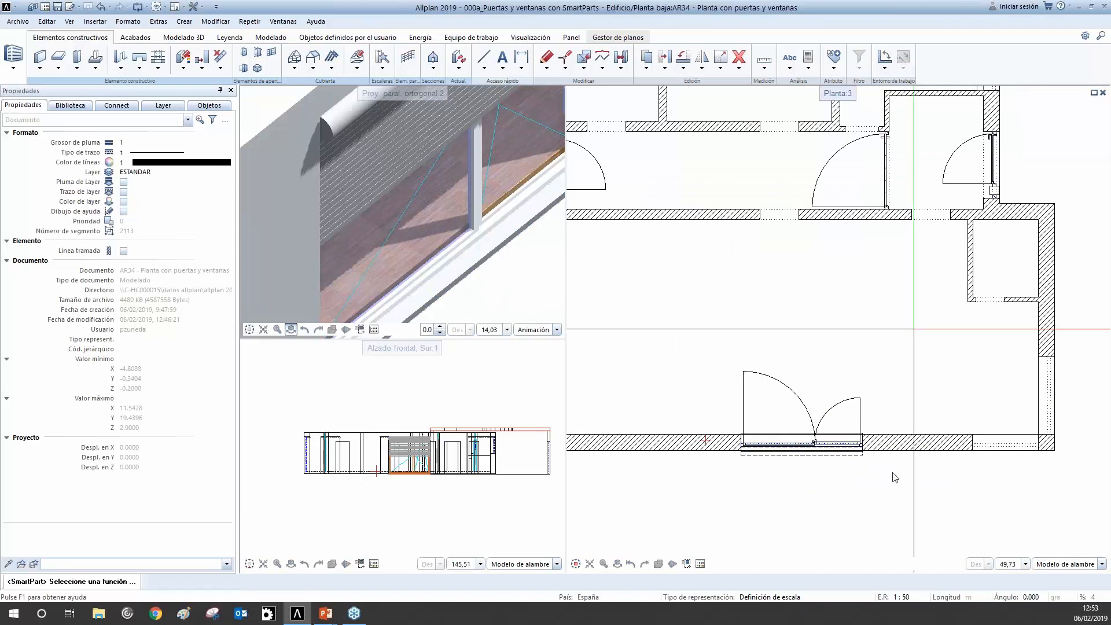
pyautogui.scroll(-3, 793, 457)
pyautogui.scroll(5, 799, 451)
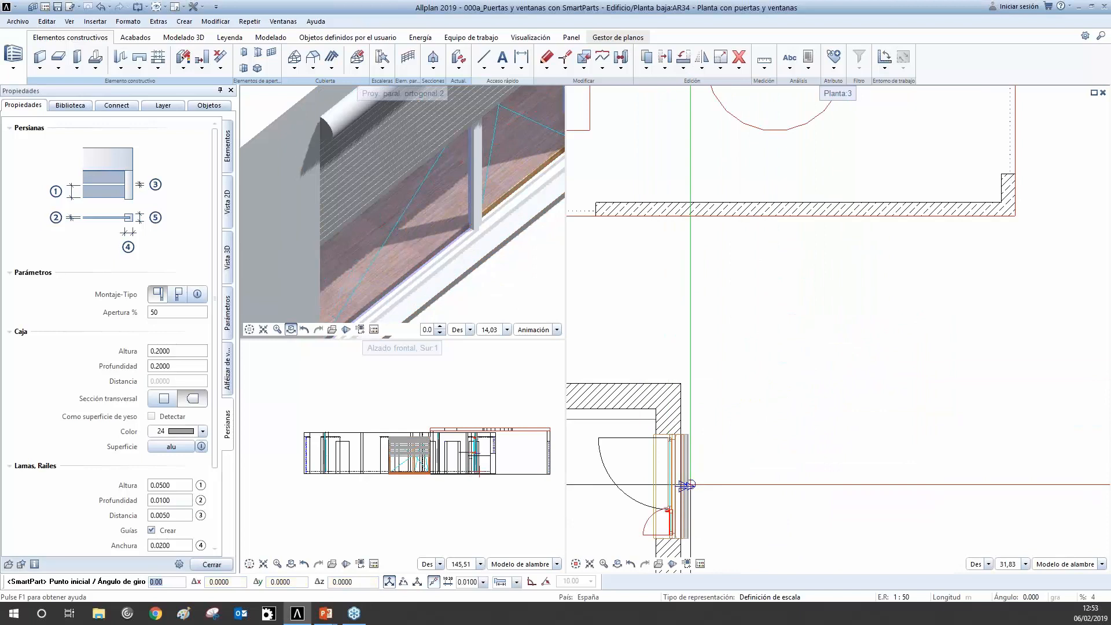
pyautogui.click(686, 484)
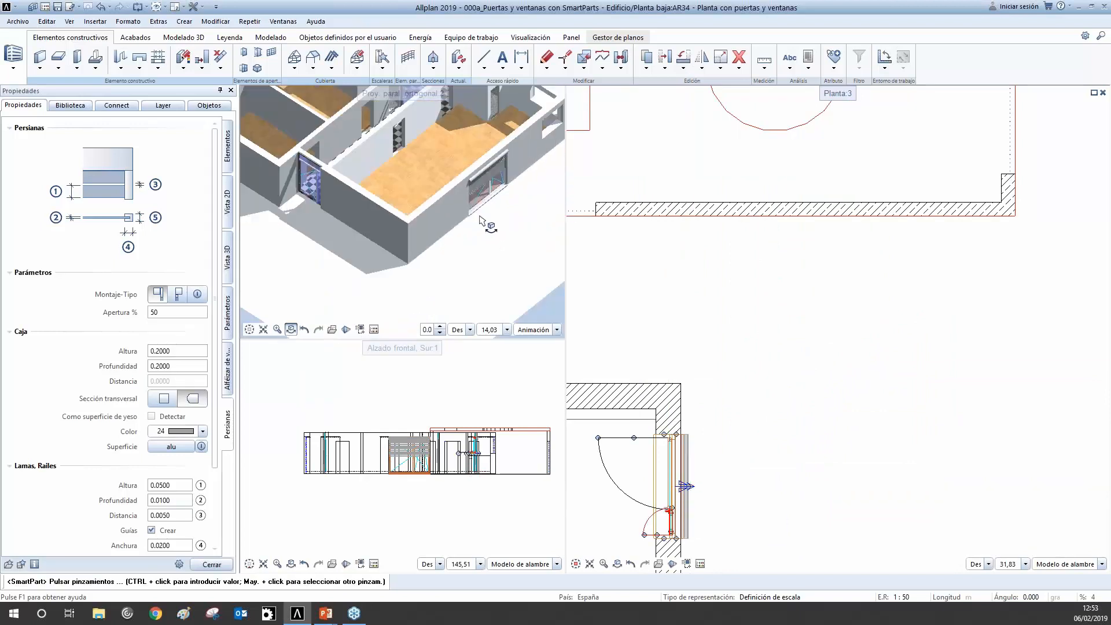
pyautogui.press('Escape')
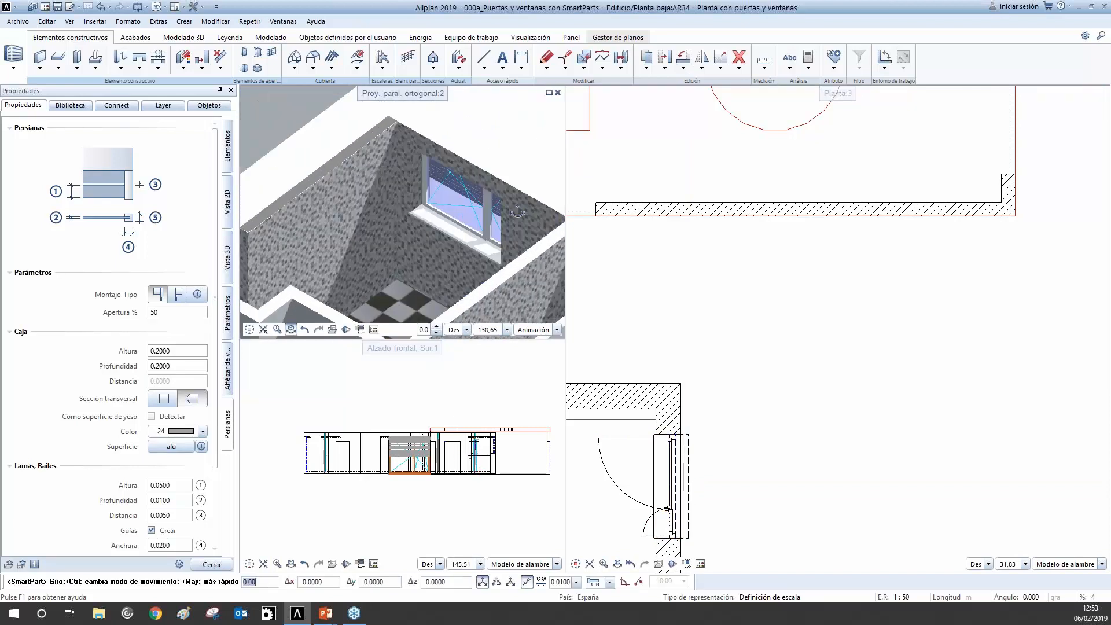
pyautogui.press('Escape')
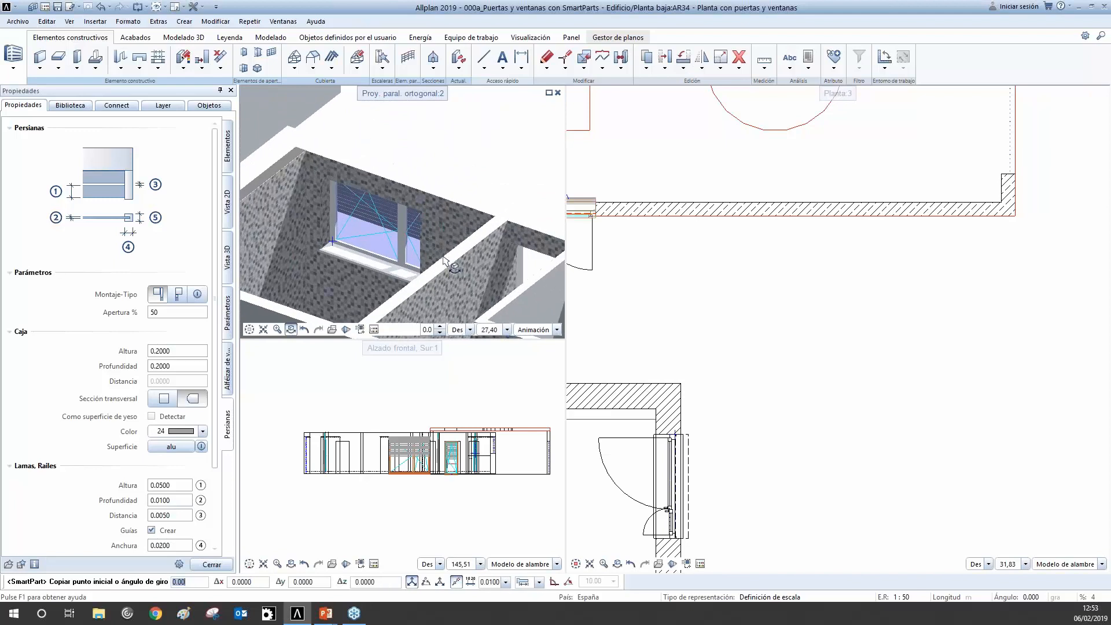
pyautogui.moveTo(399, 266); pyautogui.dragTo(338, 167, button='middle')
pyautogui.scroll(-10, 850, 350)
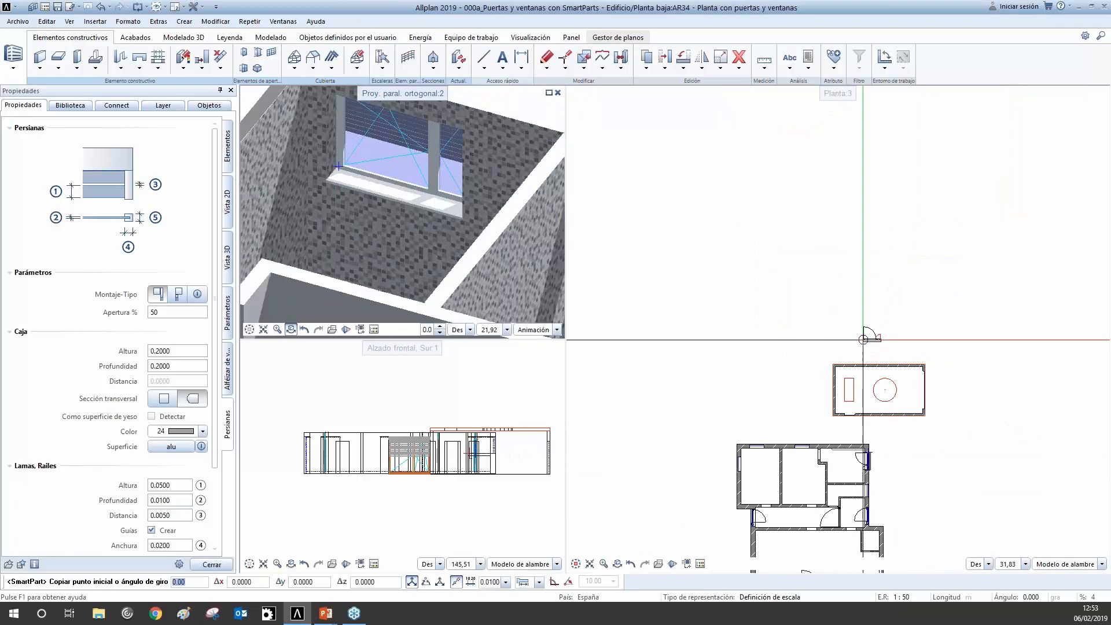
pyautogui.press('Escape')
pyautogui.scroll(5, 856, 393)
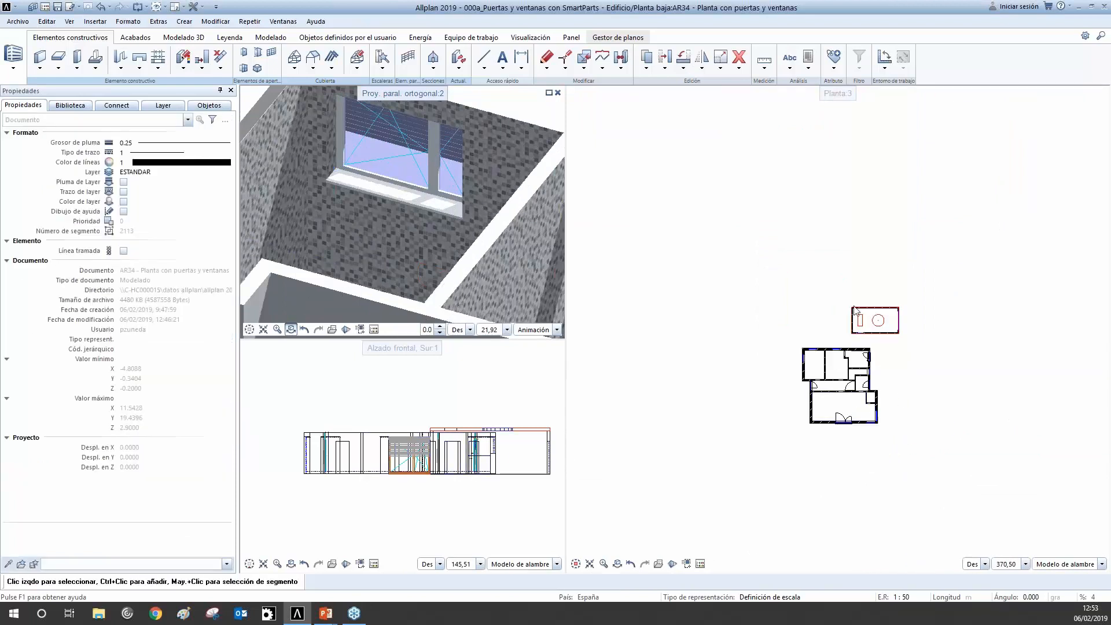
pyautogui.scroll(4, 888, 373)
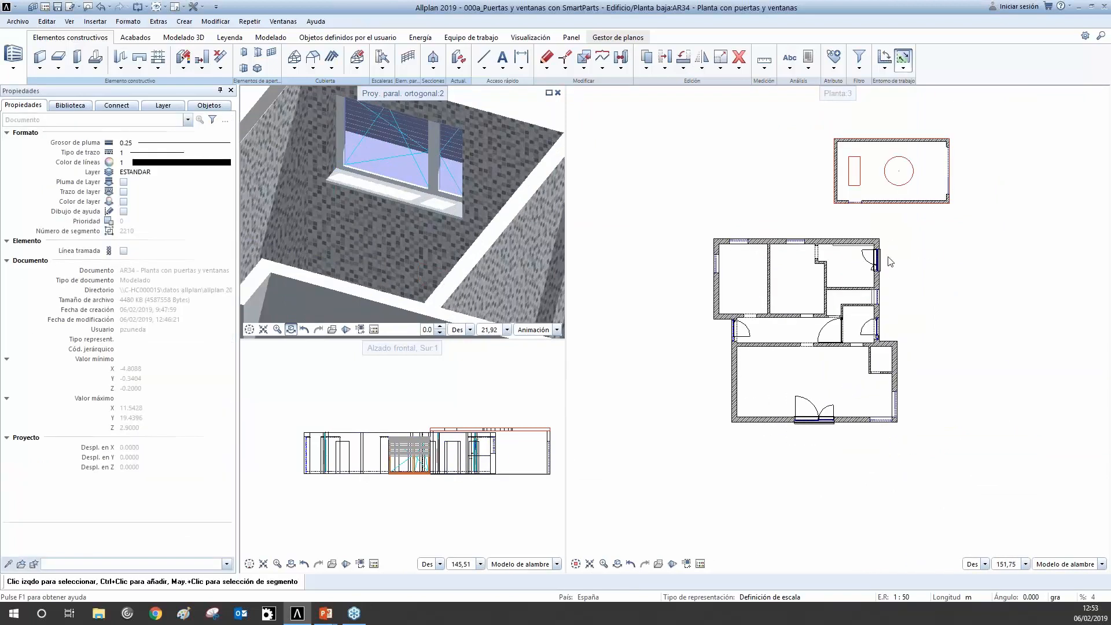
pyautogui.scroll(-2, 904, 298)
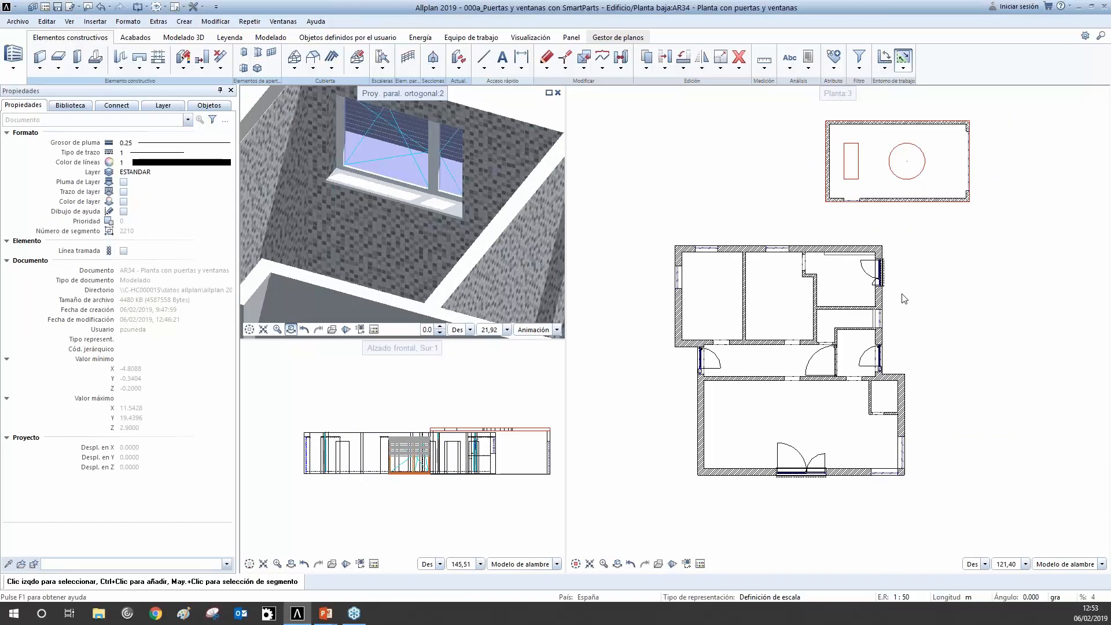
pyautogui.scroll(1, 832, 417)
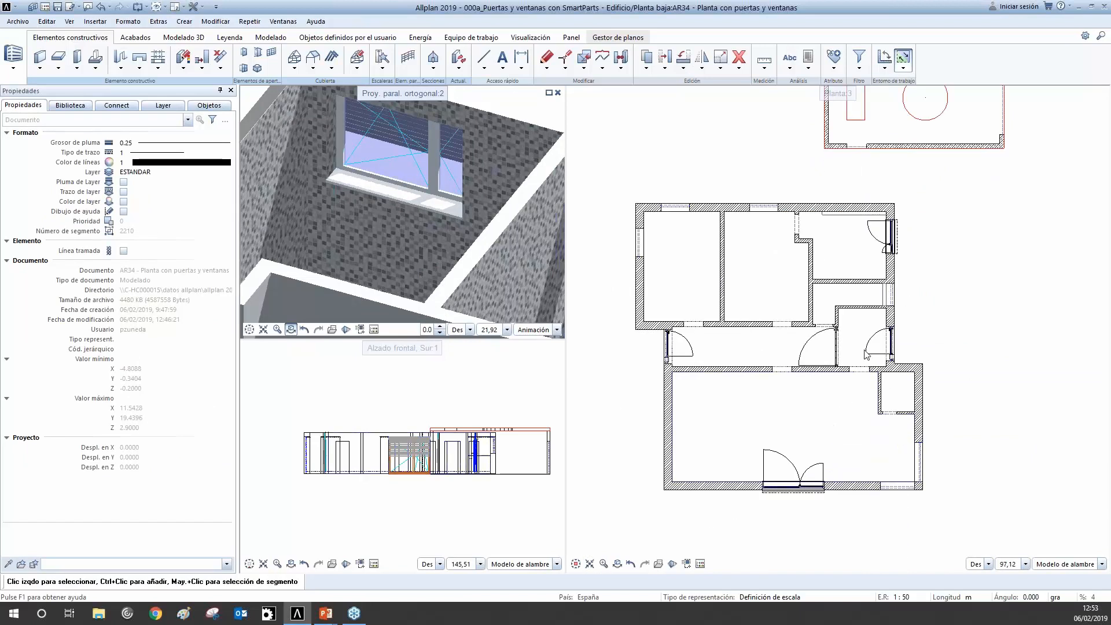
pyautogui.scroll(1, 916, 228)
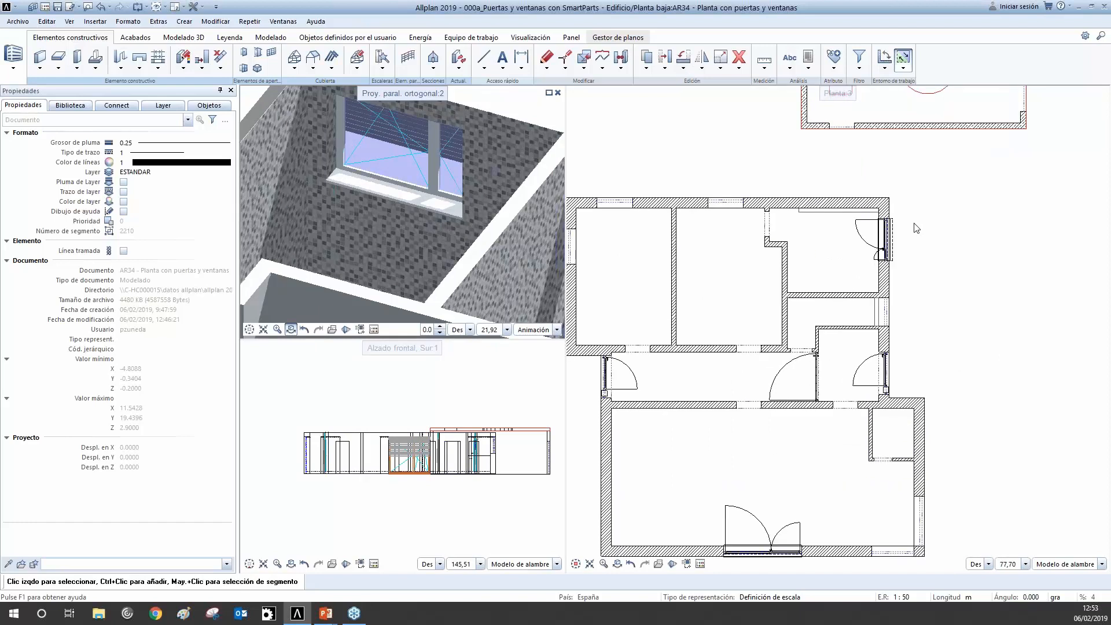
pyautogui.scroll(5, 902, 228)
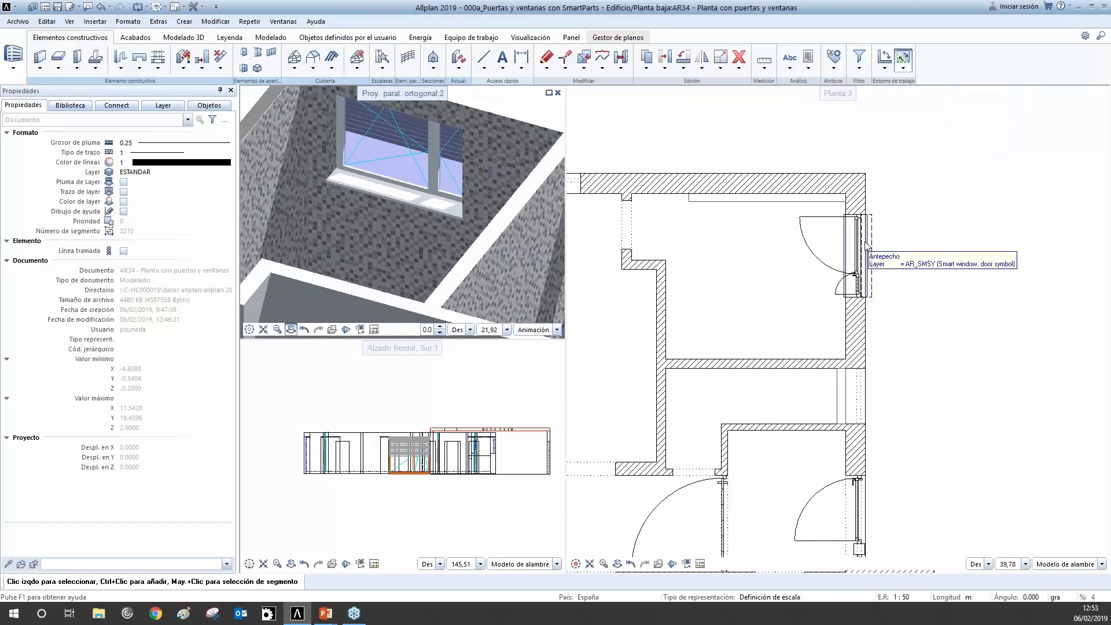
pyautogui.doubleClick(847, 248)
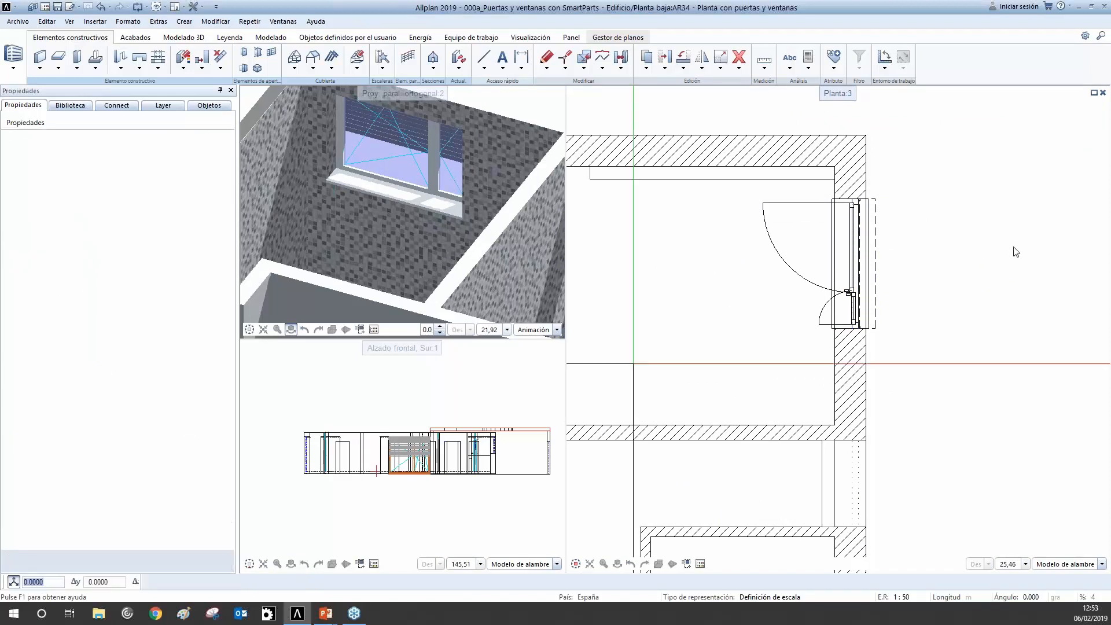
pyautogui.scroll(-6, 1010, 247)
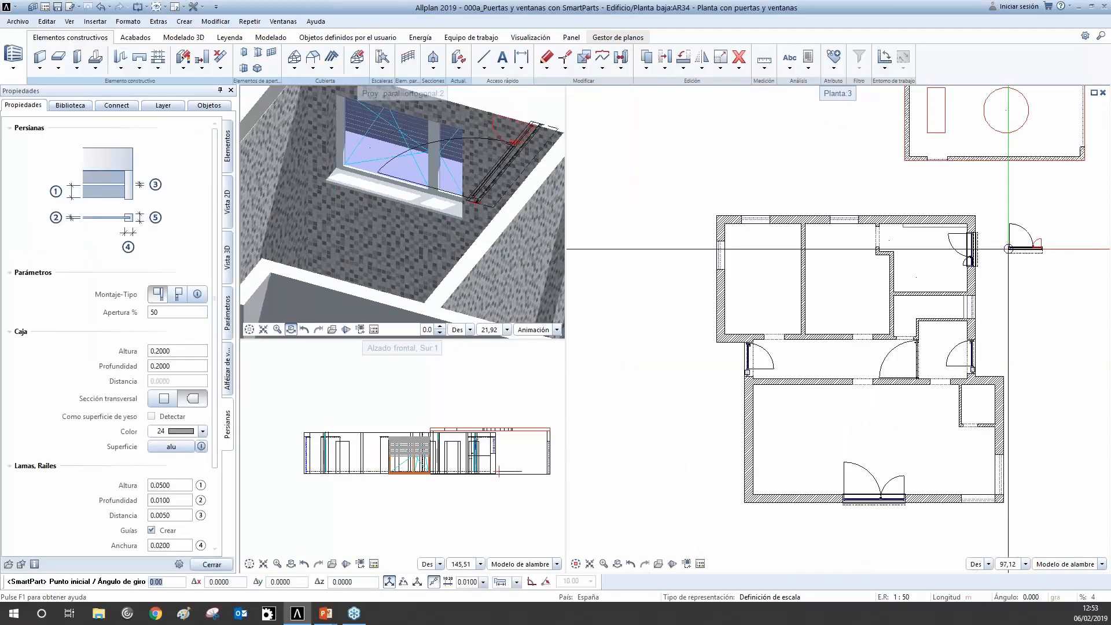
pyautogui.scroll(1, 752, 417)
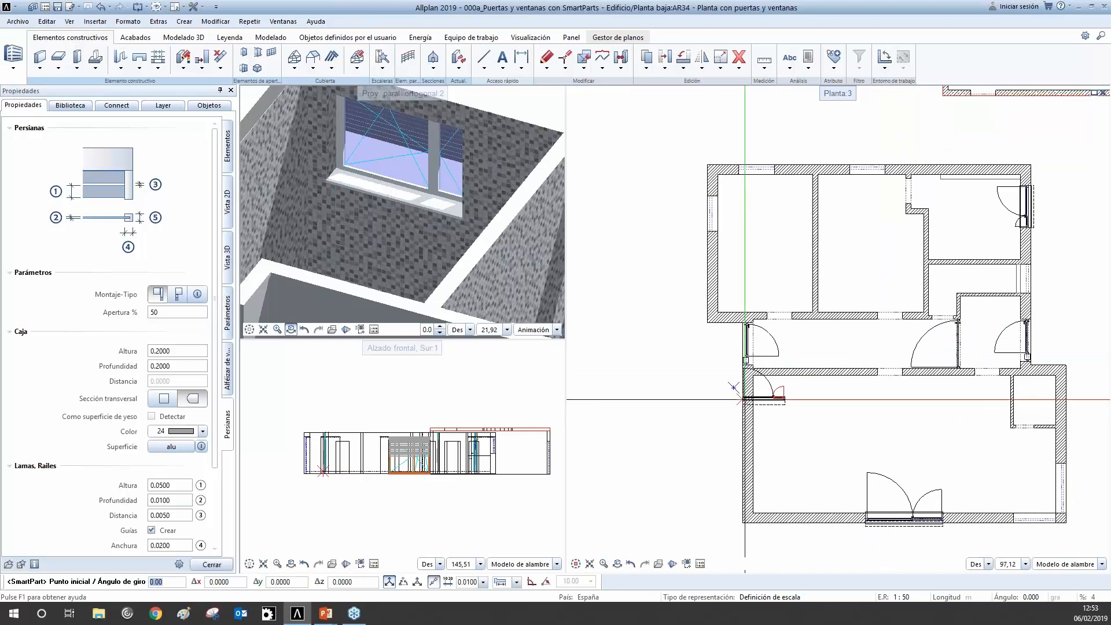
pyautogui.scroll(4, 717, 299)
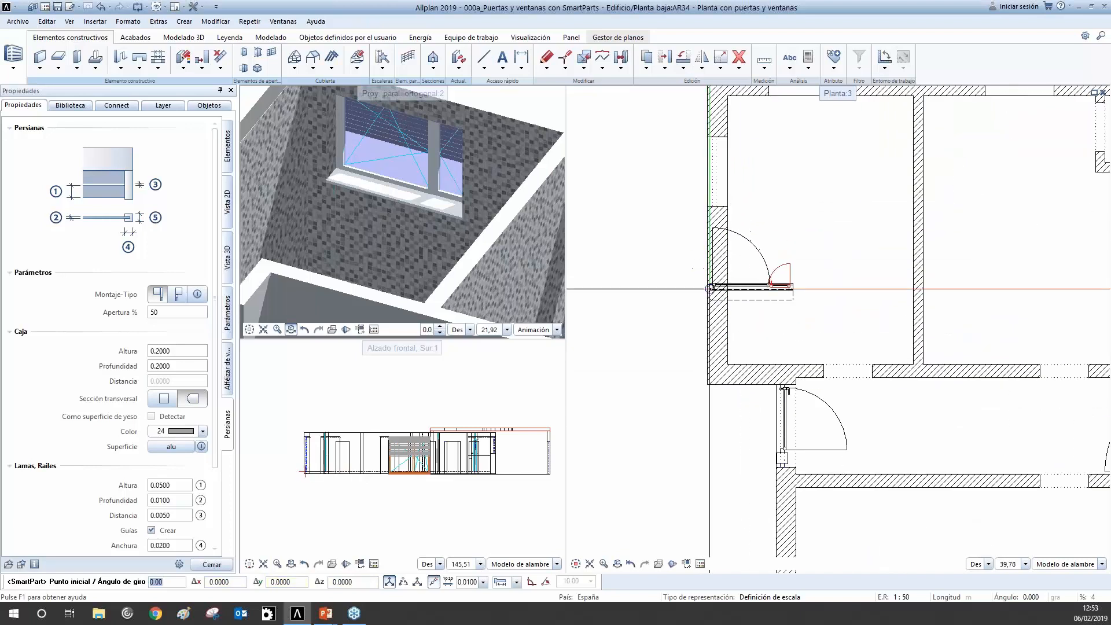
pyautogui.scroll(-4, 693, 299)
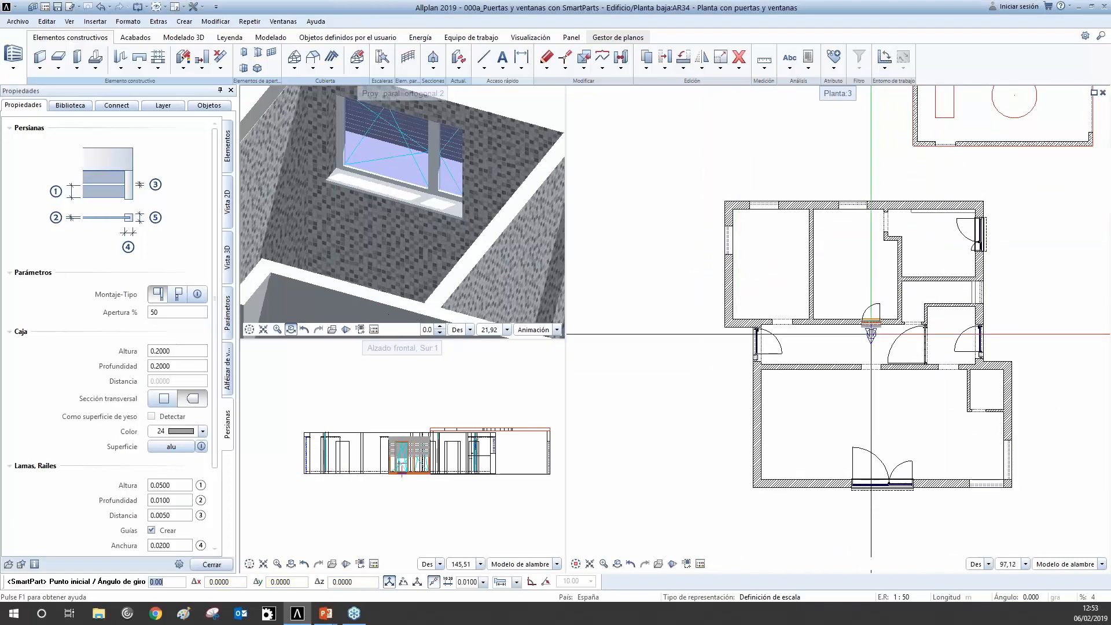
pyautogui.click(935, 297)
# Try to copy only the upper-right room's window opening, without its SmartPart, into the large lower room's left exterior wall.
pyautogui.scroll(9, 954, 243)
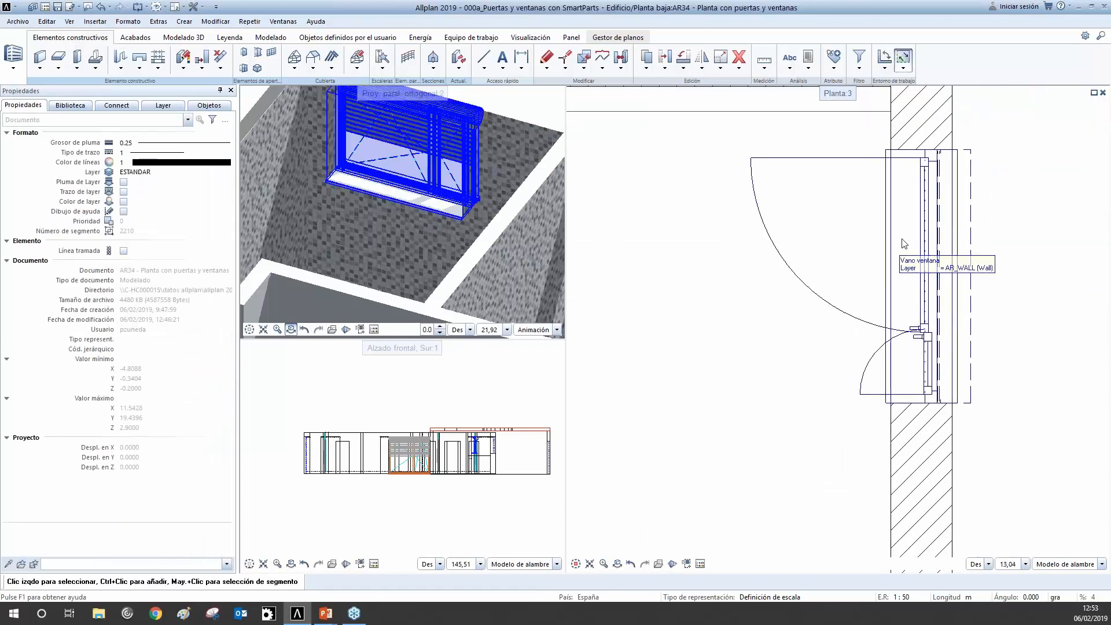
pyautogui.doubleClick(920, 239)
pyautogui.scroll(-2, 928, 231)
pyautogui.scroll(-5, 928, 230)
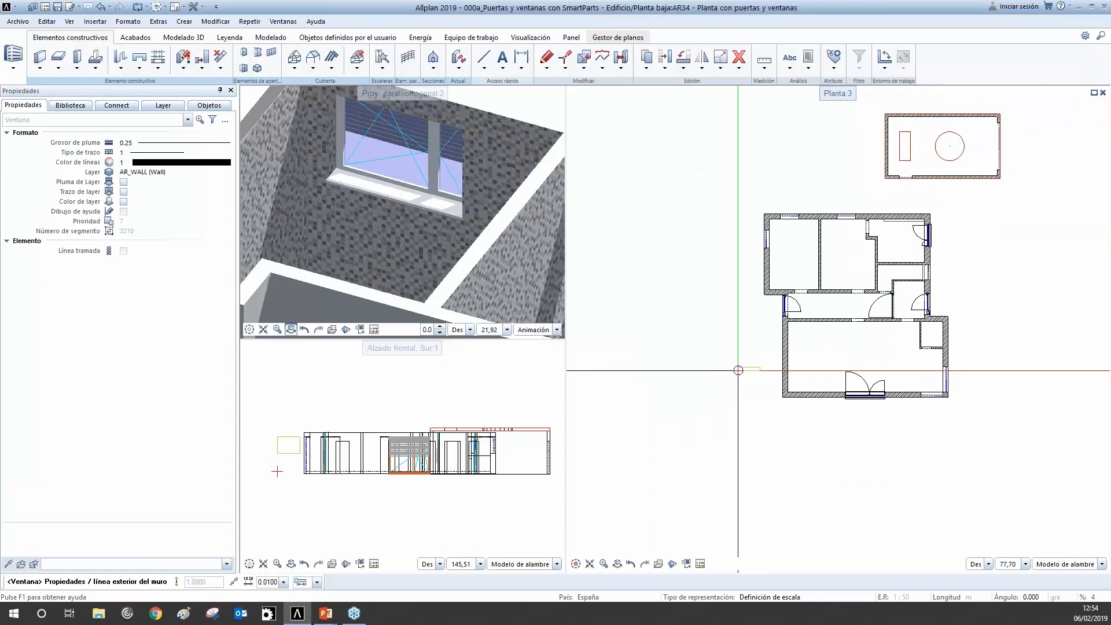
pyautogui.scroll(2, 787, 371)
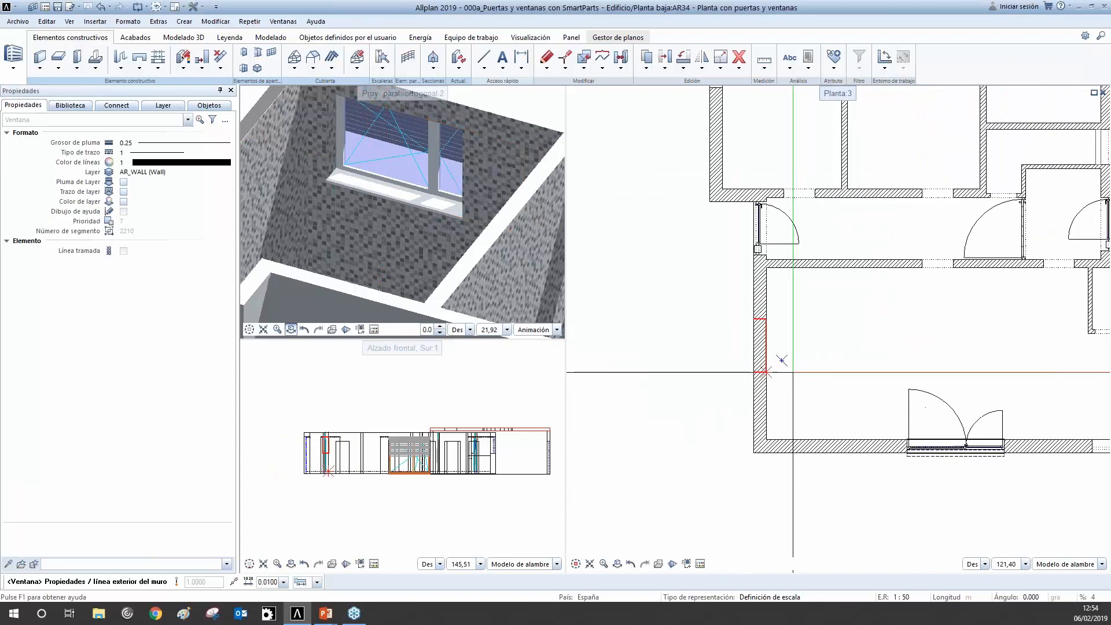
pyautogui.click(770, 360)
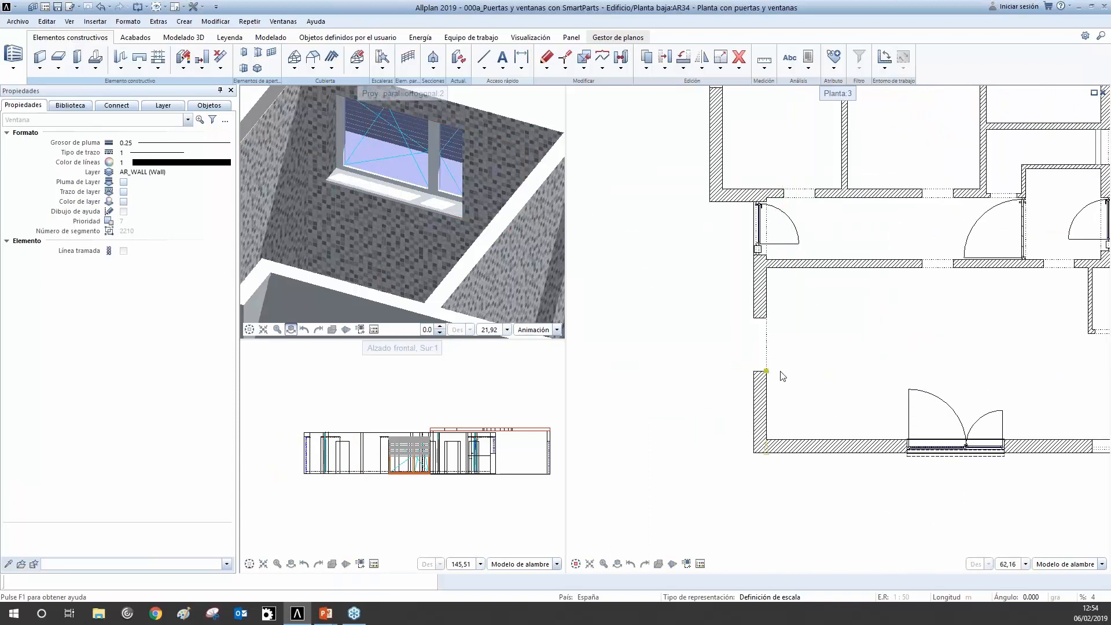
pyautogui.click(780, 370)
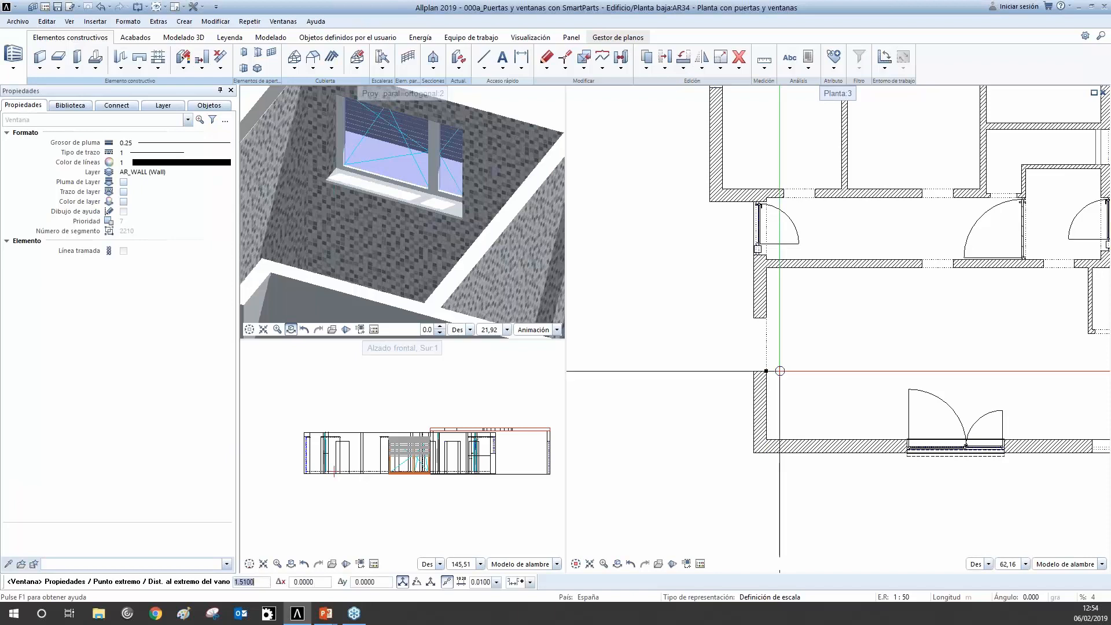
pyautogui.scroll(-4, 717, 384)
pyautogui.scroll(4, 863, 285)
pyautogui.scroll(-3, 901, 249)
pyautogui.press('Escape')
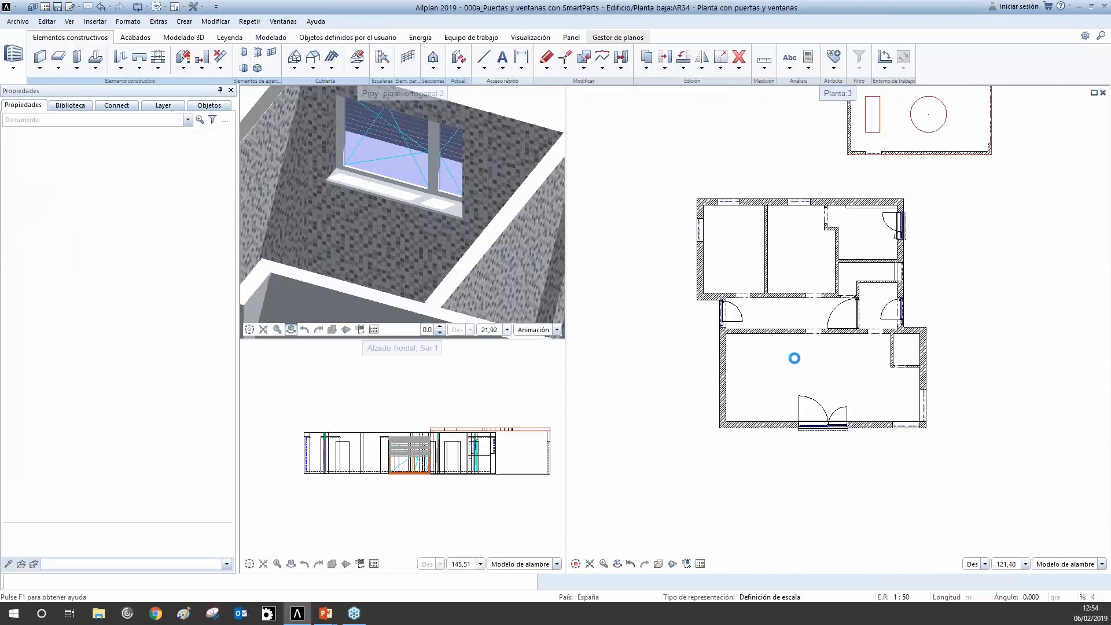
# Copy the upper-right room's window opening together with its SmartPart into the large lower room's left exterior wall, accepting the proposed width.
pyautogui.scroll(2, 850, 225)
pyautogui.scroll(4, 889, 236)
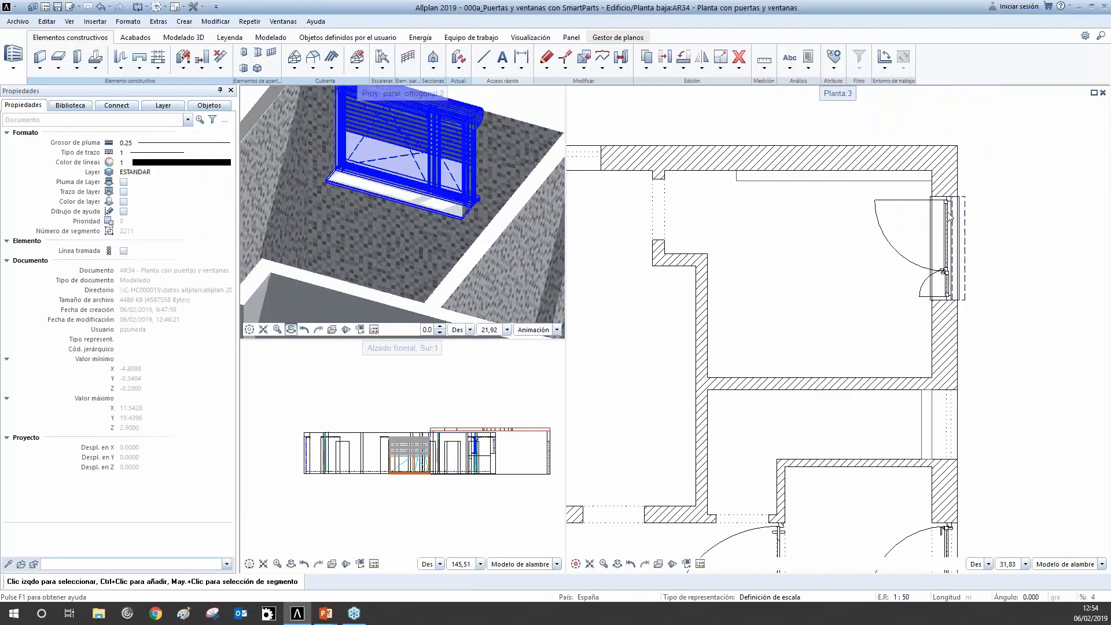
pyautogui.click(940, 222)
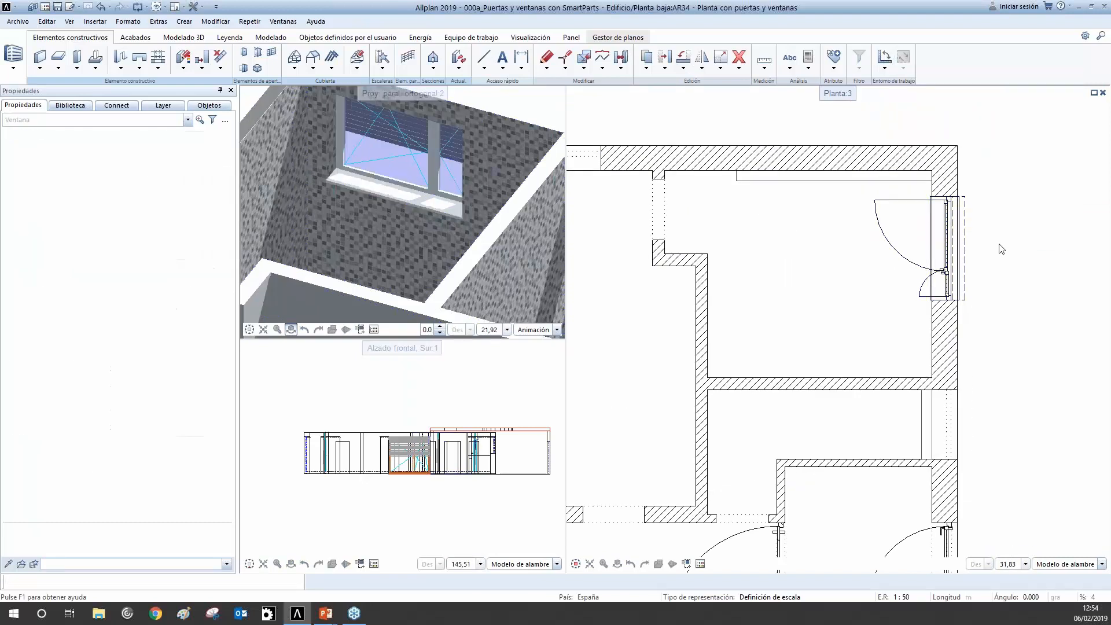
pyautogui.scroll(-7, 997, 250)
pyautogui.scroll(5, 861, 327)
pyautogui.click(812, 414)
pyautogui.press('Return')
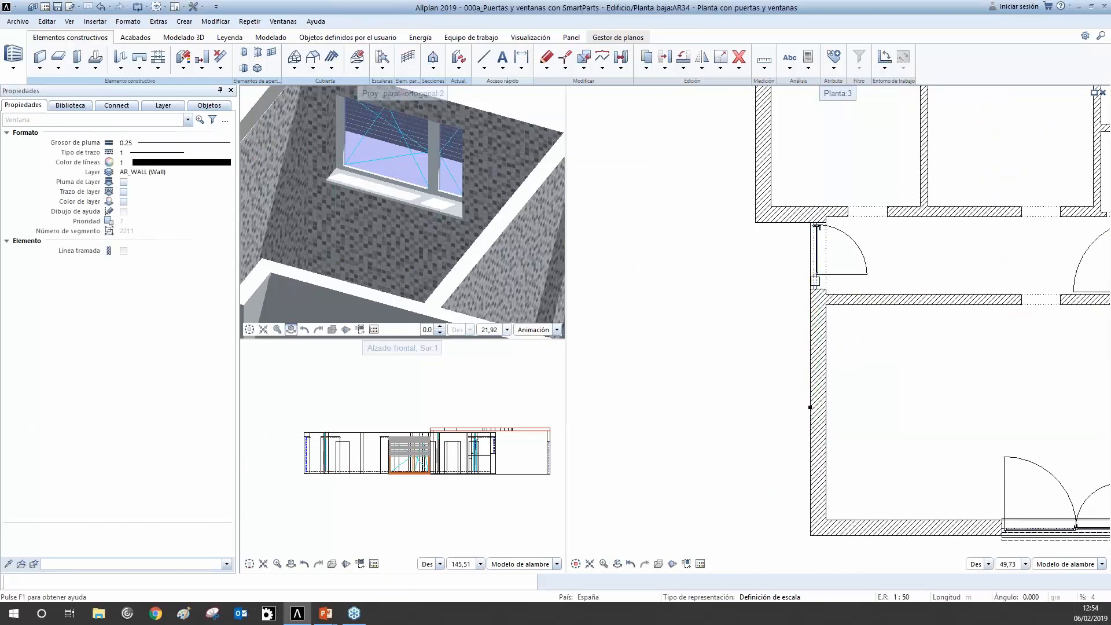
pyautogui.scroll(-2, 816, 428)
pyautogui.click(809, 441)
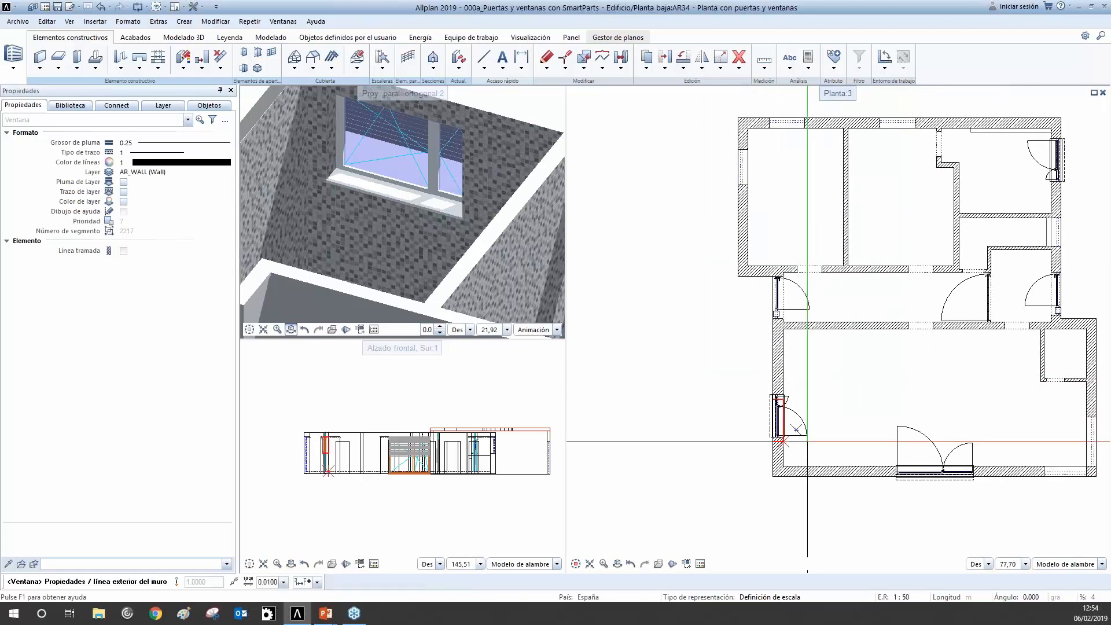
pyautogui.scroll(1, 807, 442)
pyautogui.press('Escape')
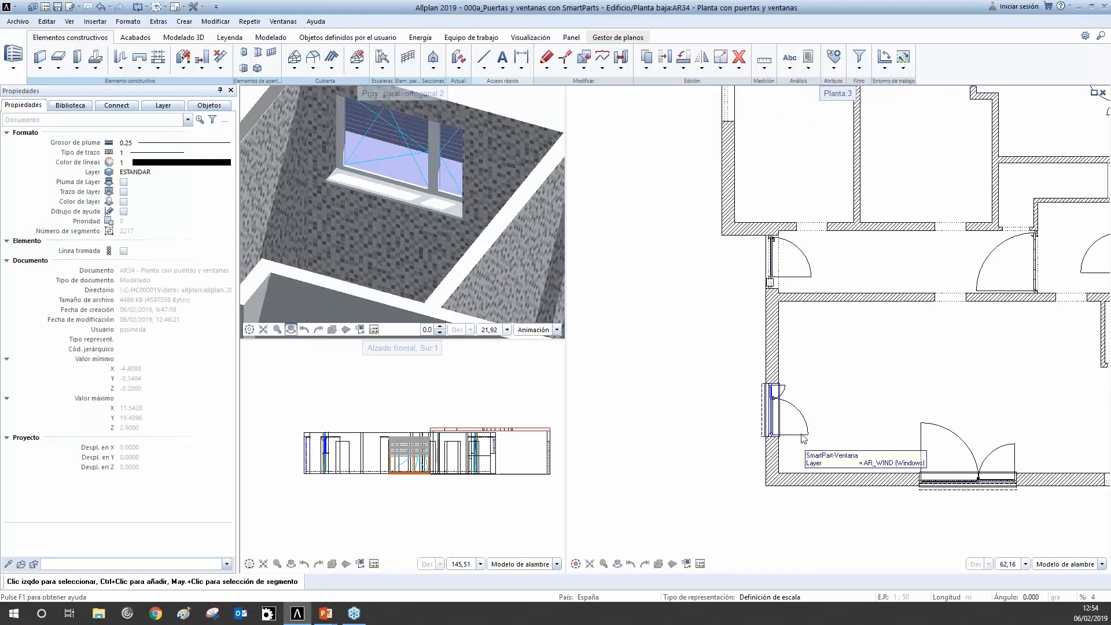
# Remove the exterior sill from the large lower room's left window SmartPart, keeping the interior sill and leaving identical SmartParts unmodified.
pyautogui.click(793, 433)
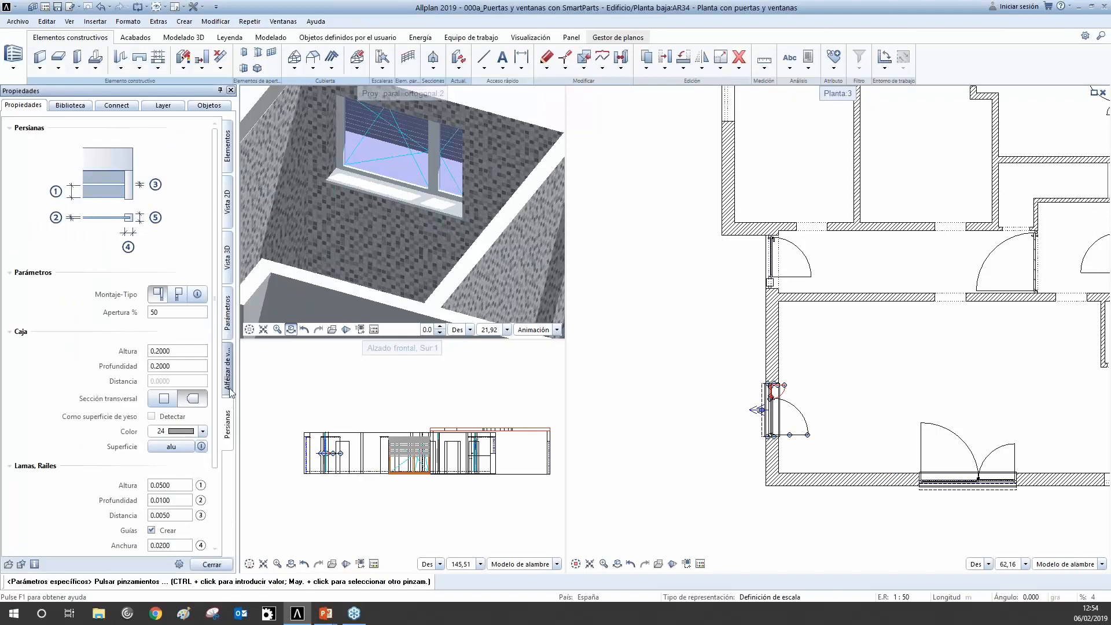
pyautogui.click(228, 393)
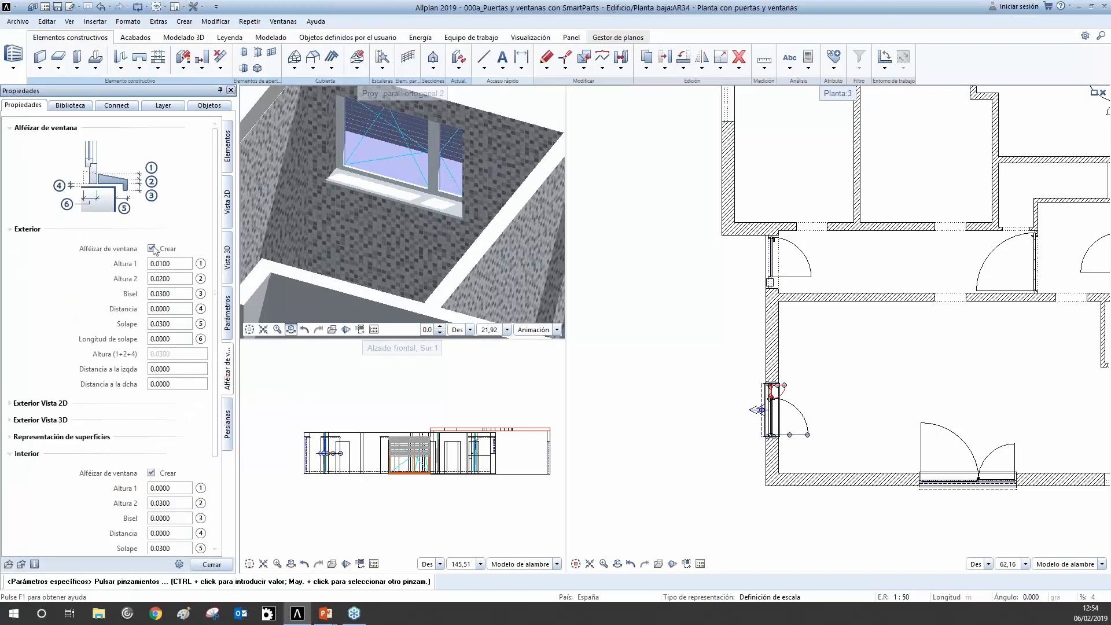
pyautogui.click(152, 474)
pyautogui.click(212, 564)
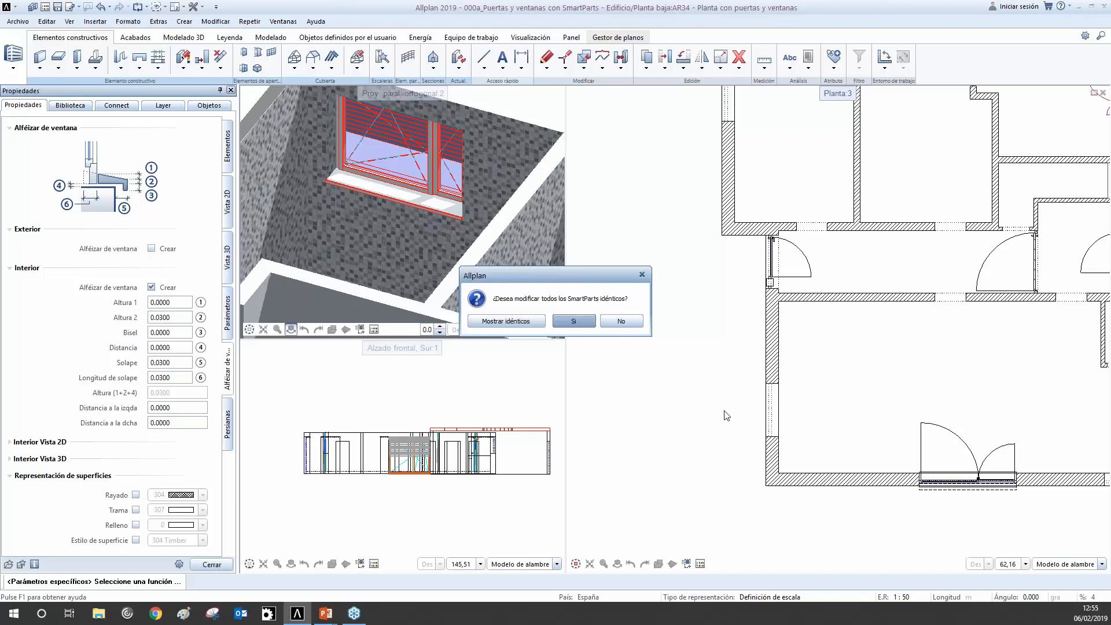
pyautogui.click(621, 321)
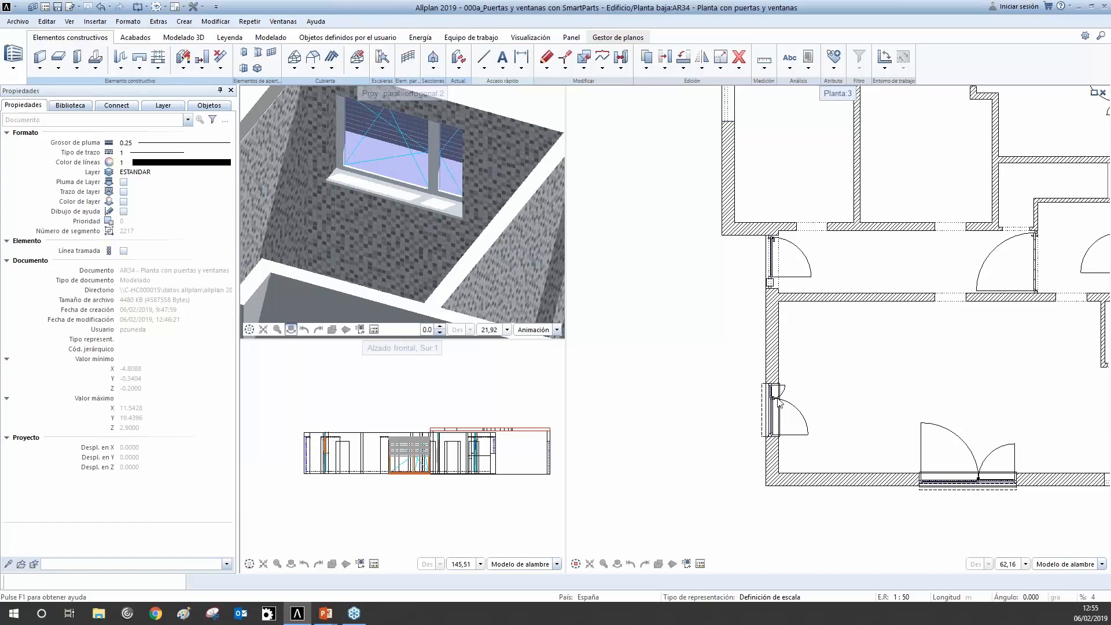
# Examine the large lower room's left window from outside in 3D, then review the whole floor plan.
pyautogui.scroll(-5, 410, 206)
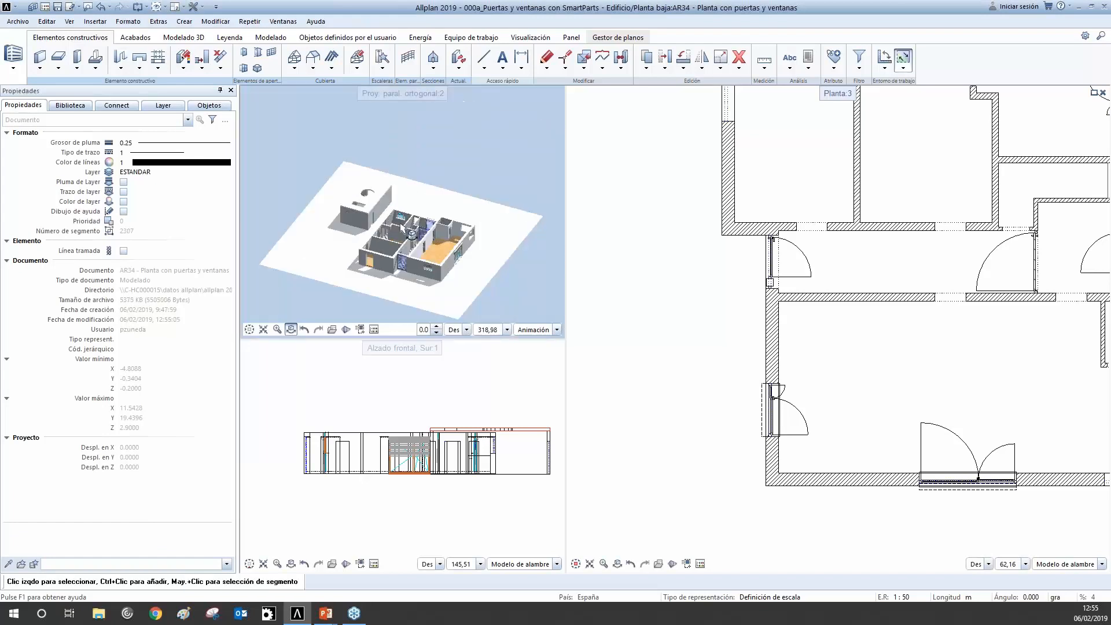
pyautogui.scroll(5, 428, 272)
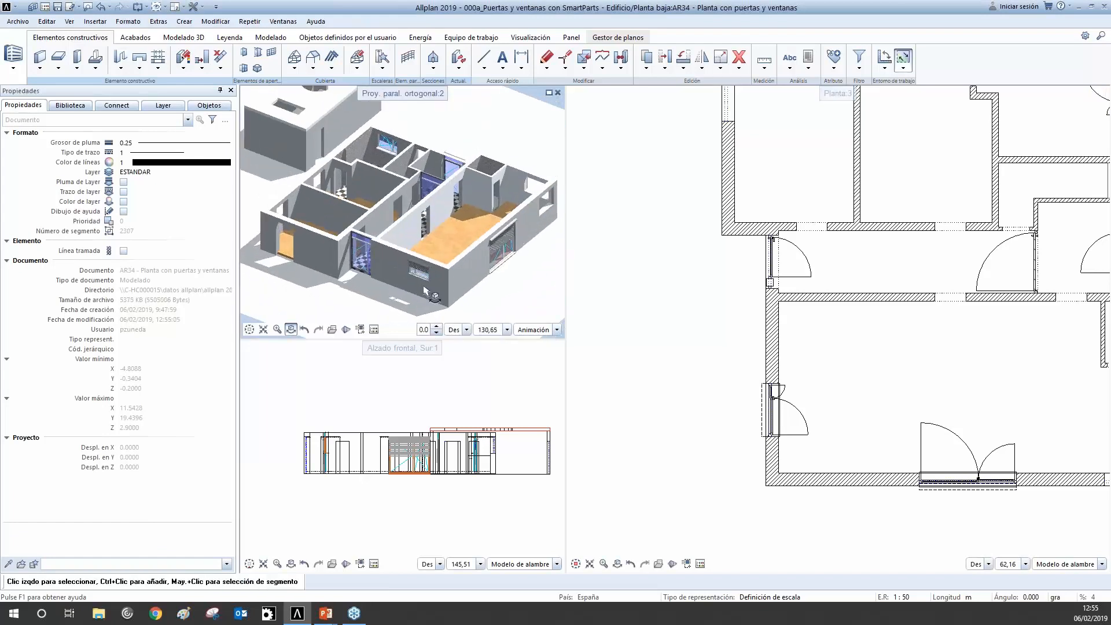
pyautogui.scroll(2, 428, 280)
pyautogui.scroll(-4, 406, 276)
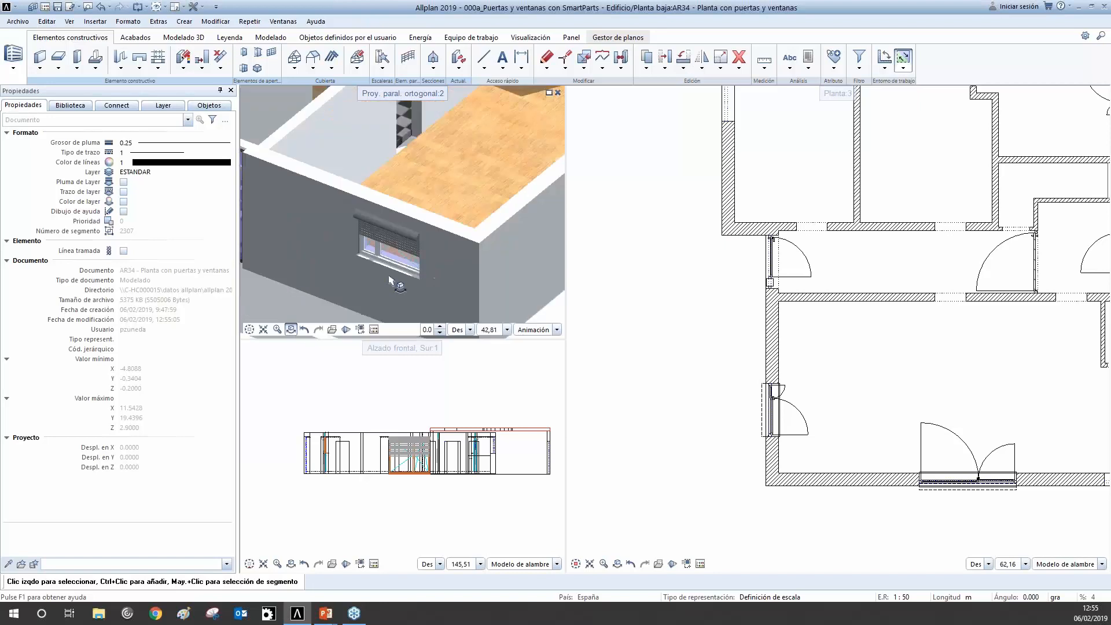
pyautogui.scroll(-5, 408, 277)
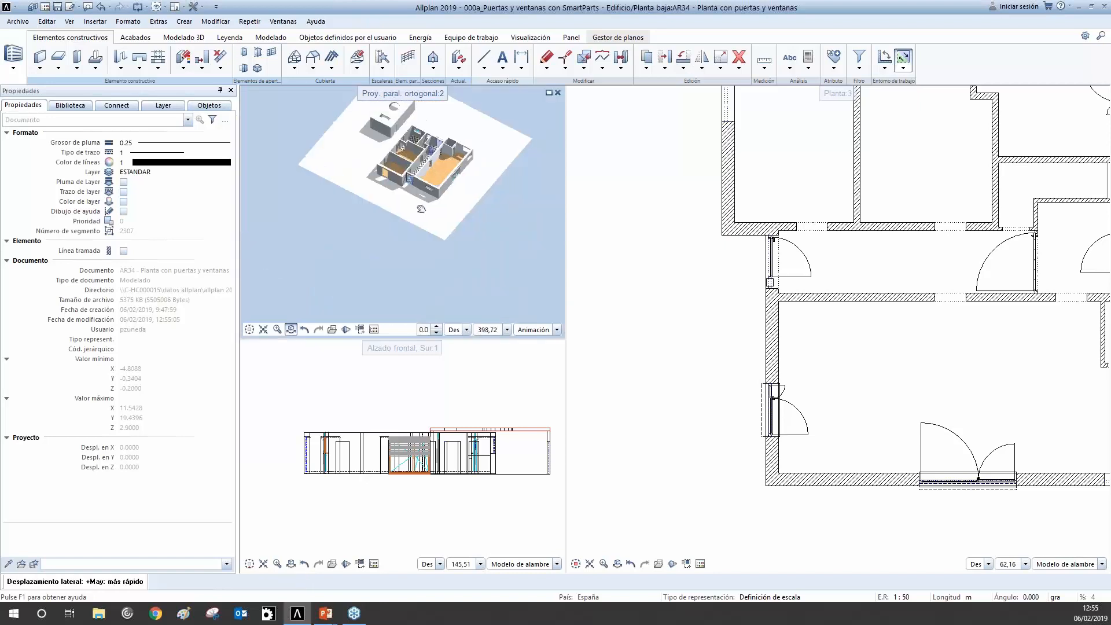
pyautogui.scroll(3, 407, 271)
pyautogui.scroll(-3, 793, 370)
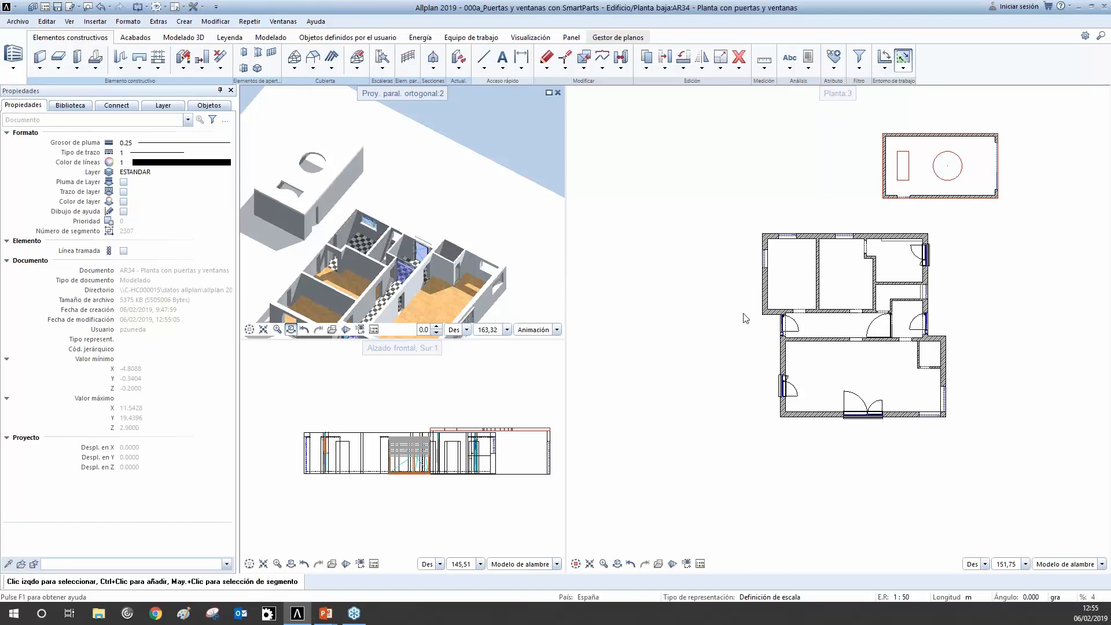
pyautogui.scroll(2, 900, 330)
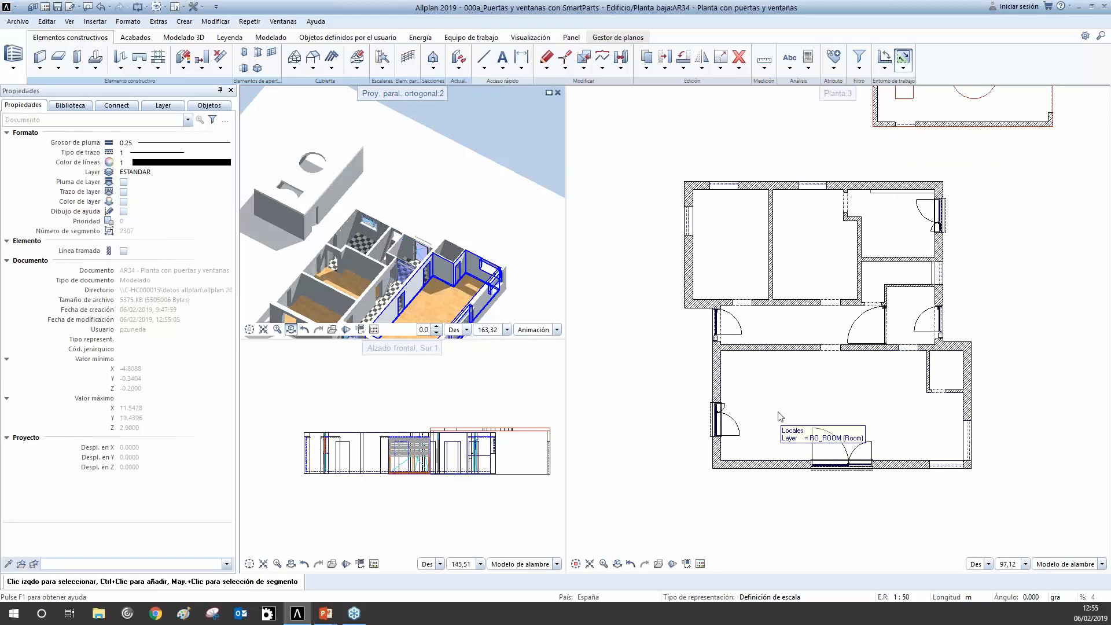
# Place a separate sill SmartPart (Alféizar), type Exterior with the Perfil form, in the large lower room's left window opening.
pyautogui.click(245, 69)
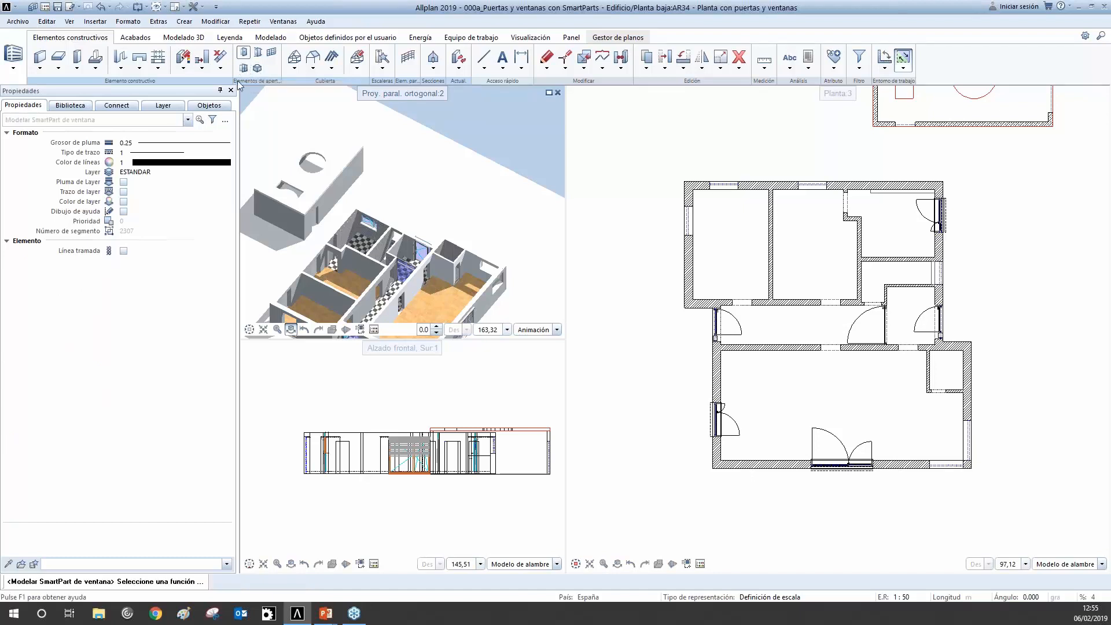
pyautogui.click(118, 125)
pyautogui.click(227, 159)
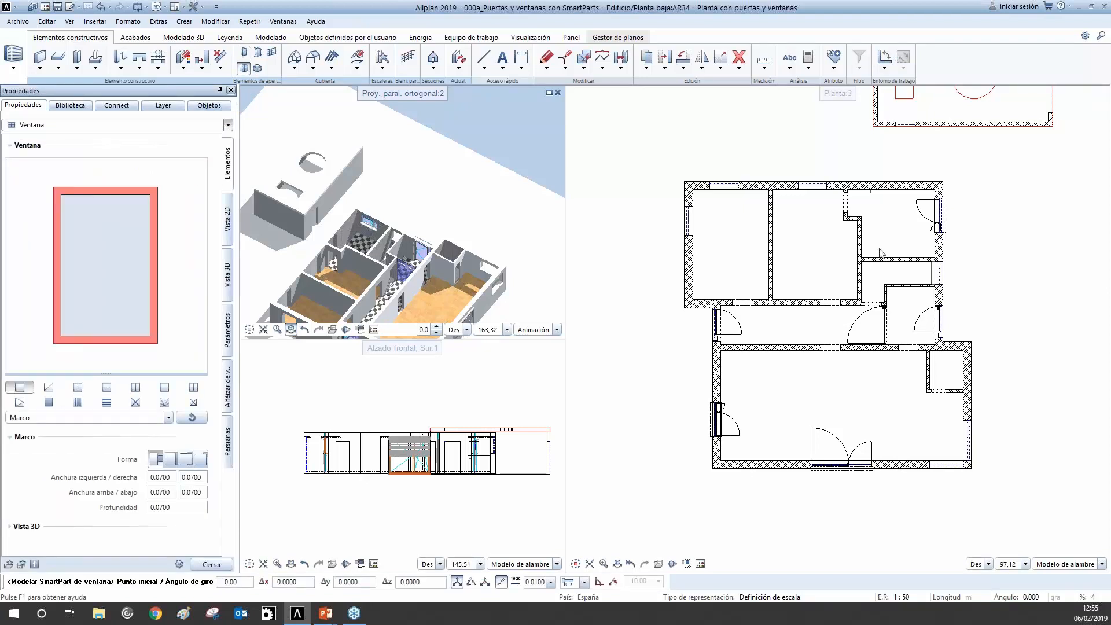
pyautogui.scroll(2, 814, 431)
pyautogui.scroll(2, 814, 431)
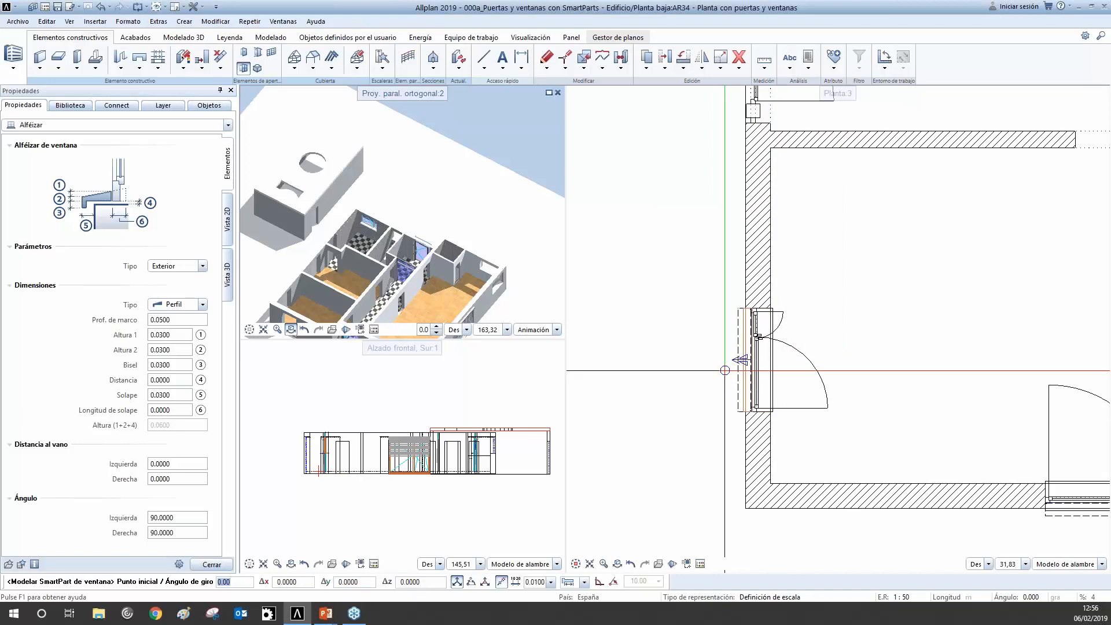
pyautogui.click(725, 371)
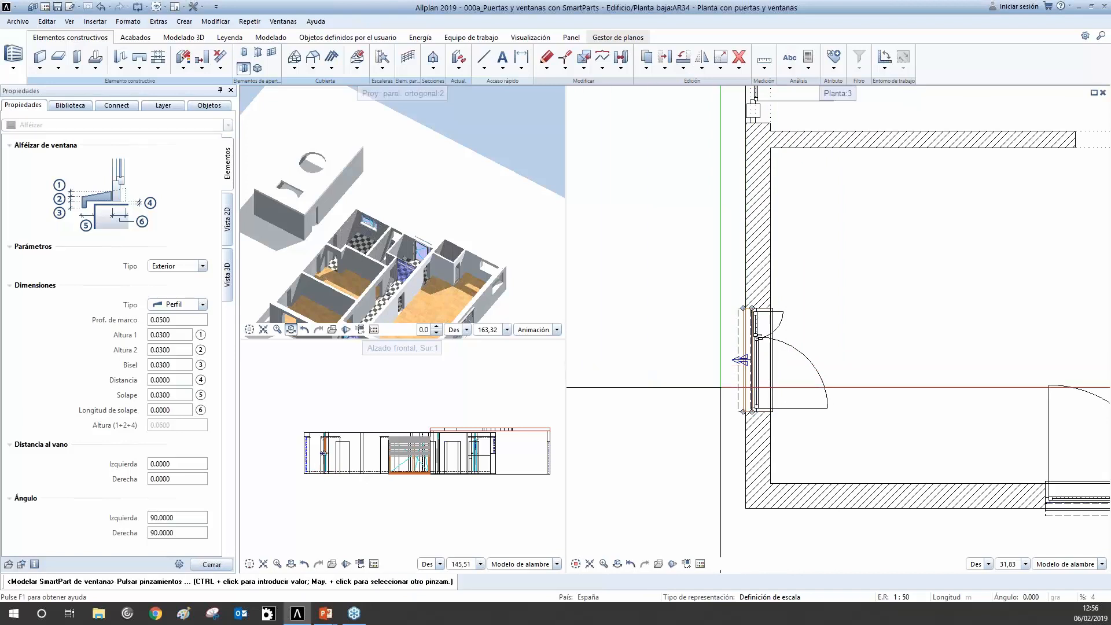
pyautogui.click(203, 304)
pyautogui.click(204, 304)
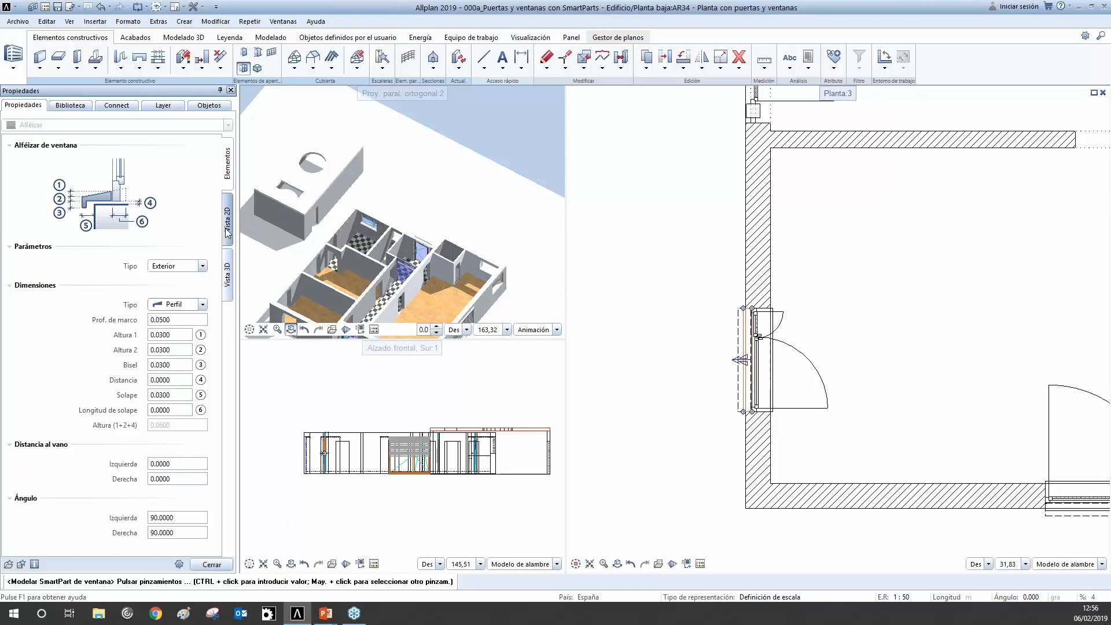
pyautogui.scroll(-2, 602, 316)
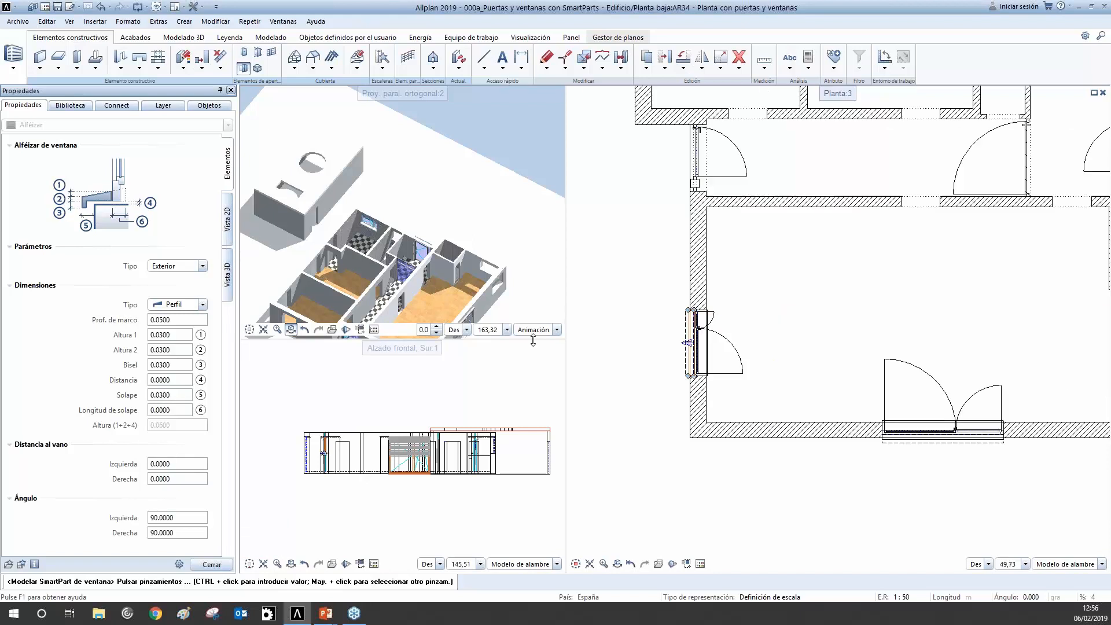
pyautogui.click(212, 564)
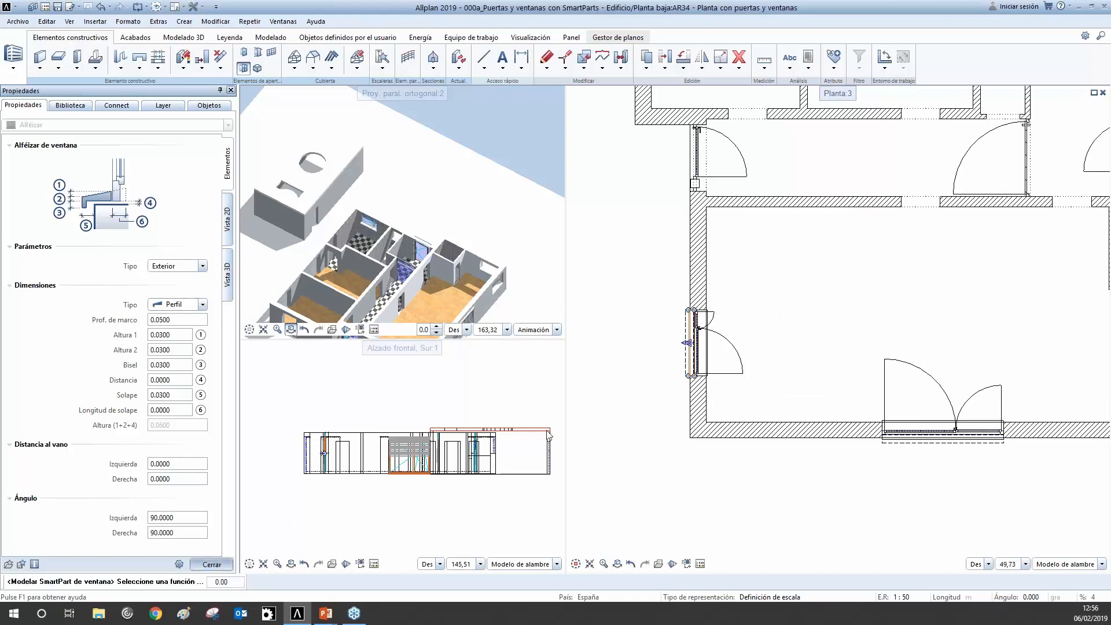
pyautogui.press('Escape')
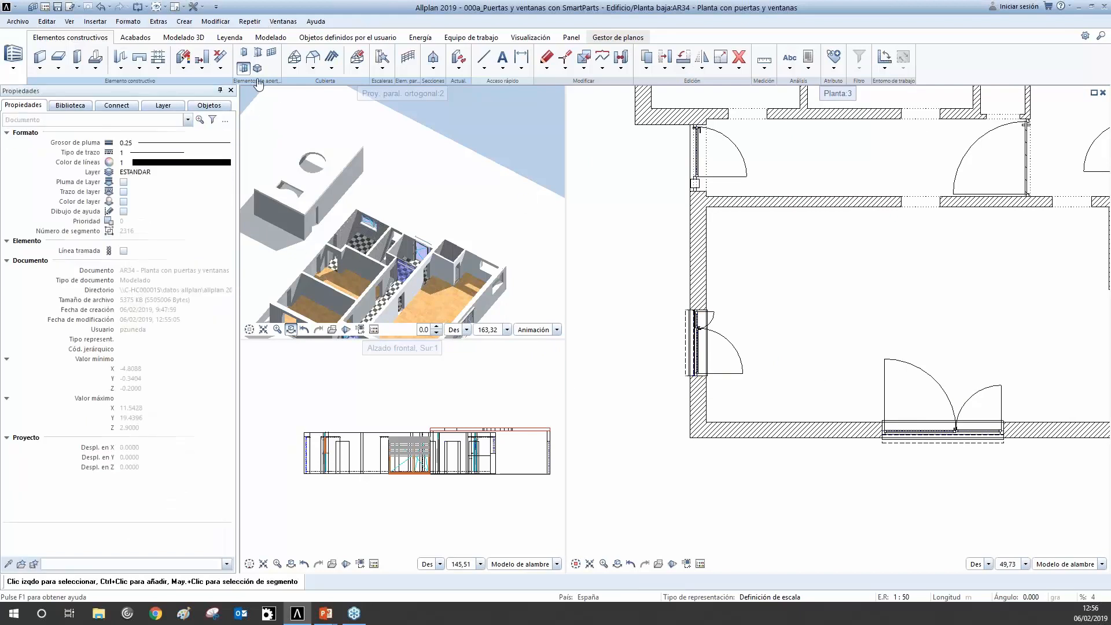
# Place a sliding shutter SmartPart (Persiana corredera) with four panels, two per side, on the large lower room's left window opening.
pyautogui.click(260, 54)
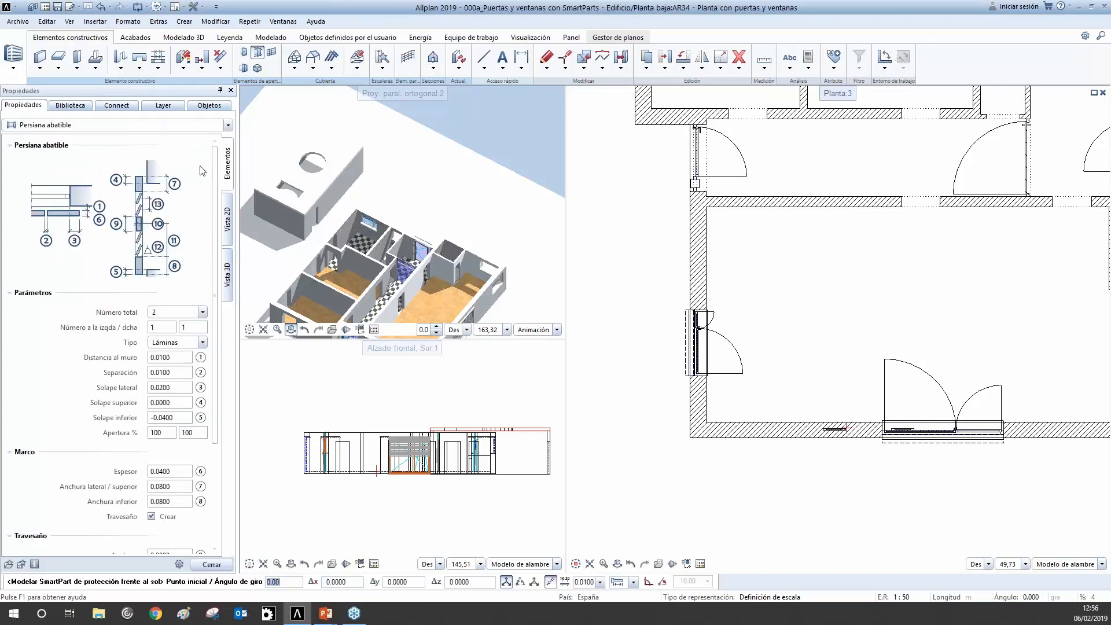
pyautogui.click(227, 125)
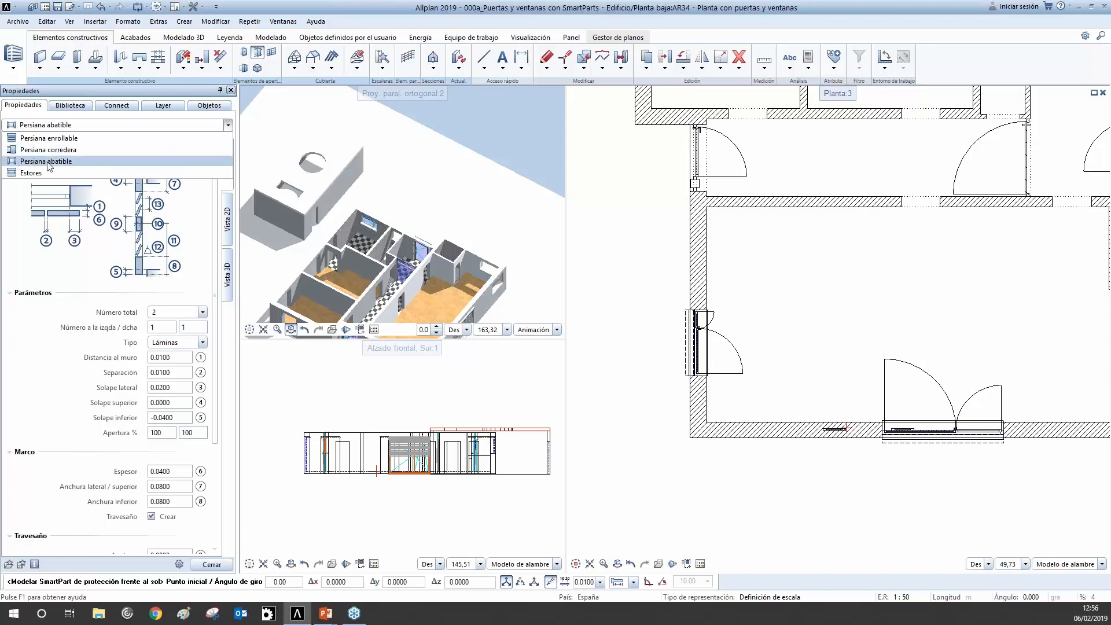
pyautogui.click(78, 160)
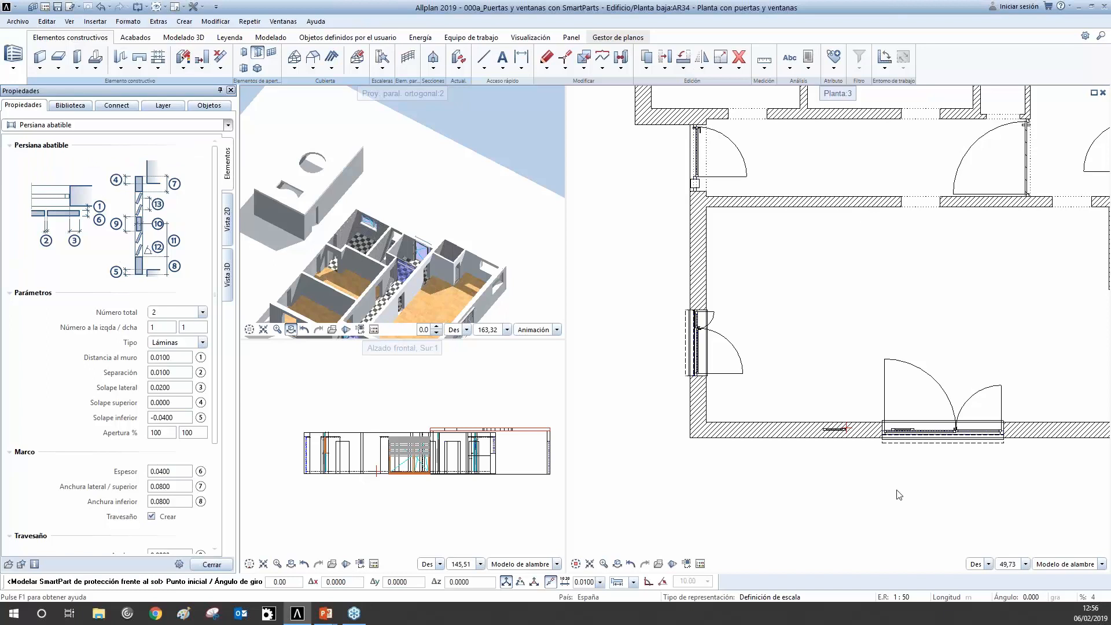
pyautogui.scroll(-2, 804, 445)
pyautogui.scroll(2, 798, 441)
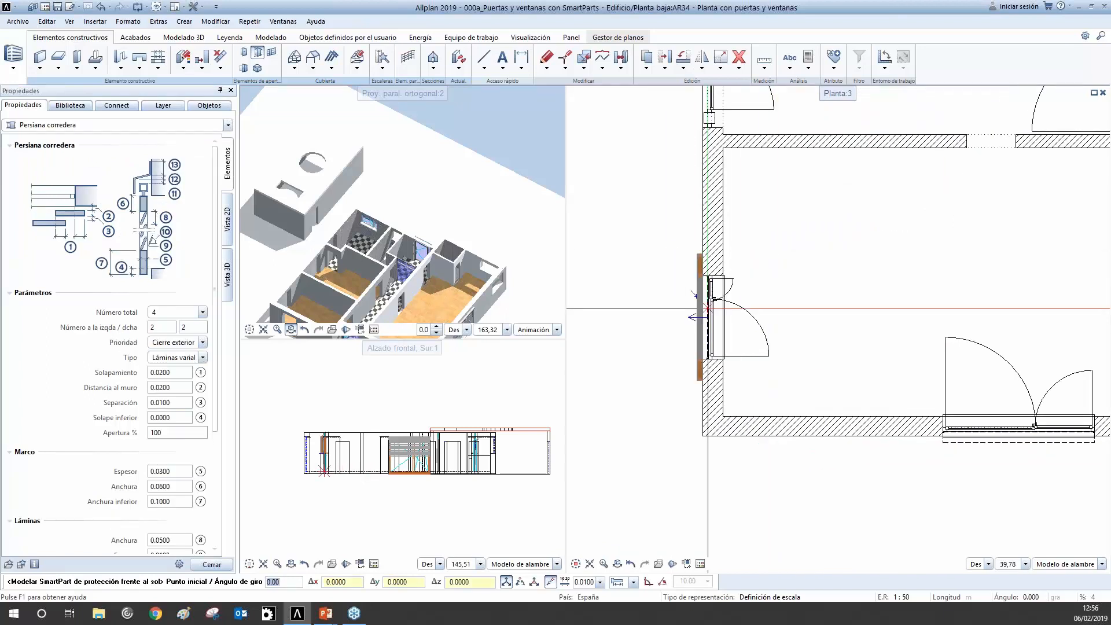
pyautogui.click(707, 307)
# Examine the sliding shutters on the left window from outside in 3D and finish the shutter placement.
pyautogui.scroll(-5, 444, 263)
pyautogui.scroll(6, 443, 261)
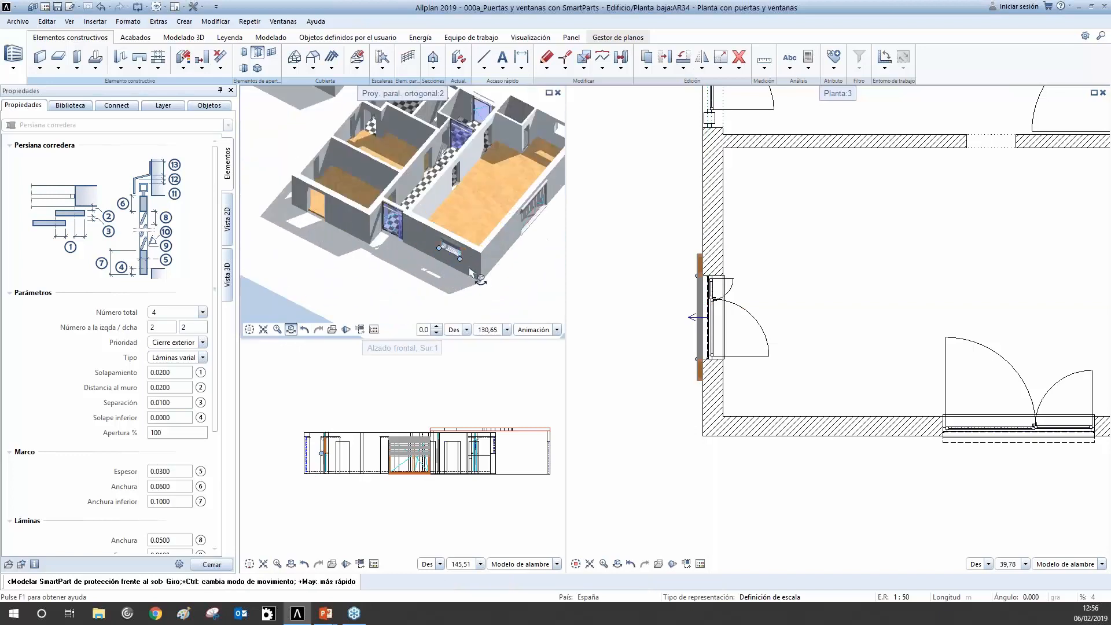
pyautogui.scroll(1, 463, 257)
pyautogui.scroll(2, 420, 197)
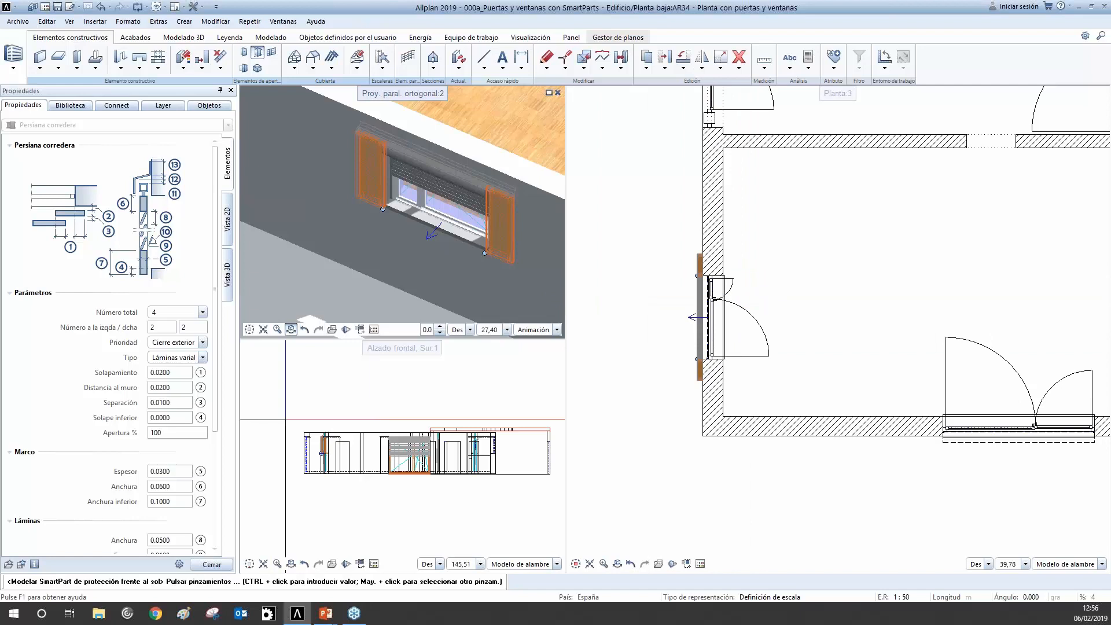
pyautogui.scroll(-10, 219, 314)
pyautogui.scroll(10, 229, 284)
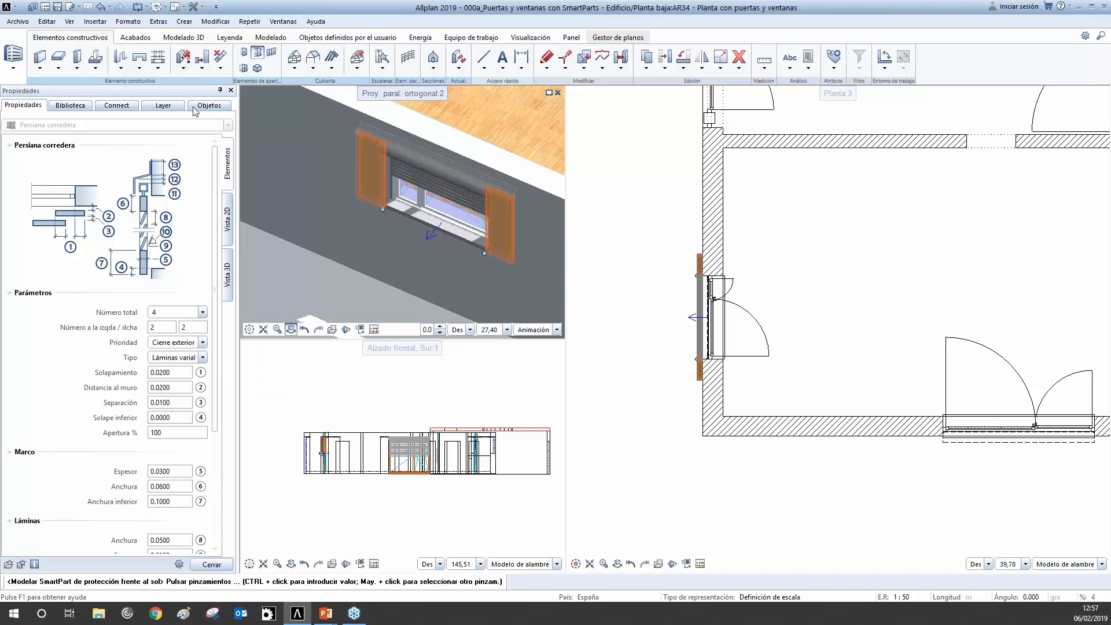
pyautogui.click(382, 208)
pyautogui.press('Escape')
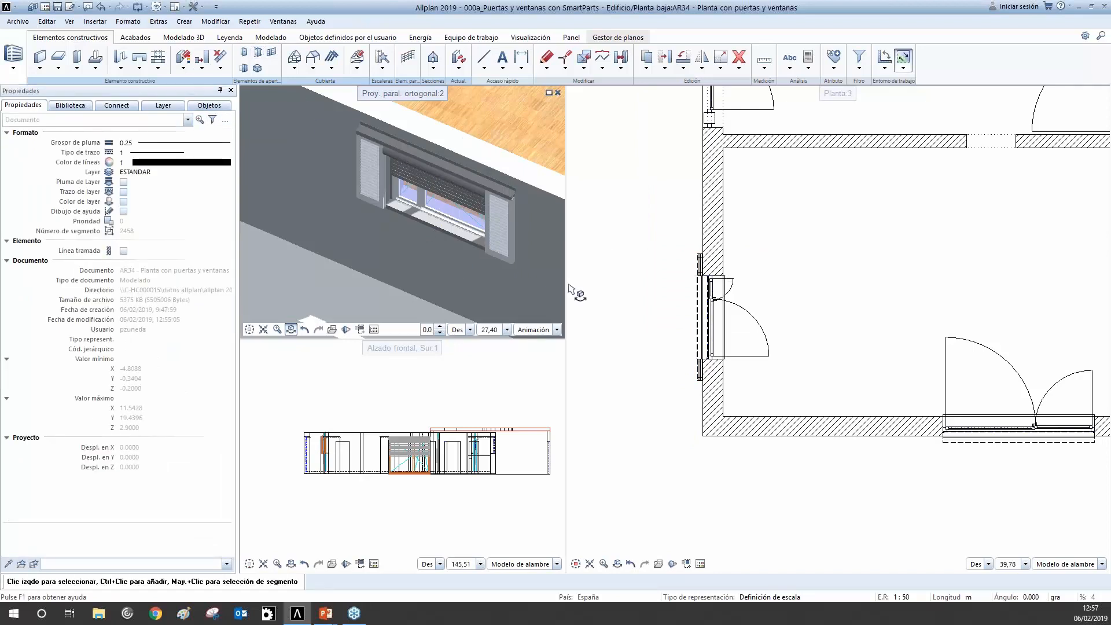
pyautogui.scroll(-3, 523, 212)
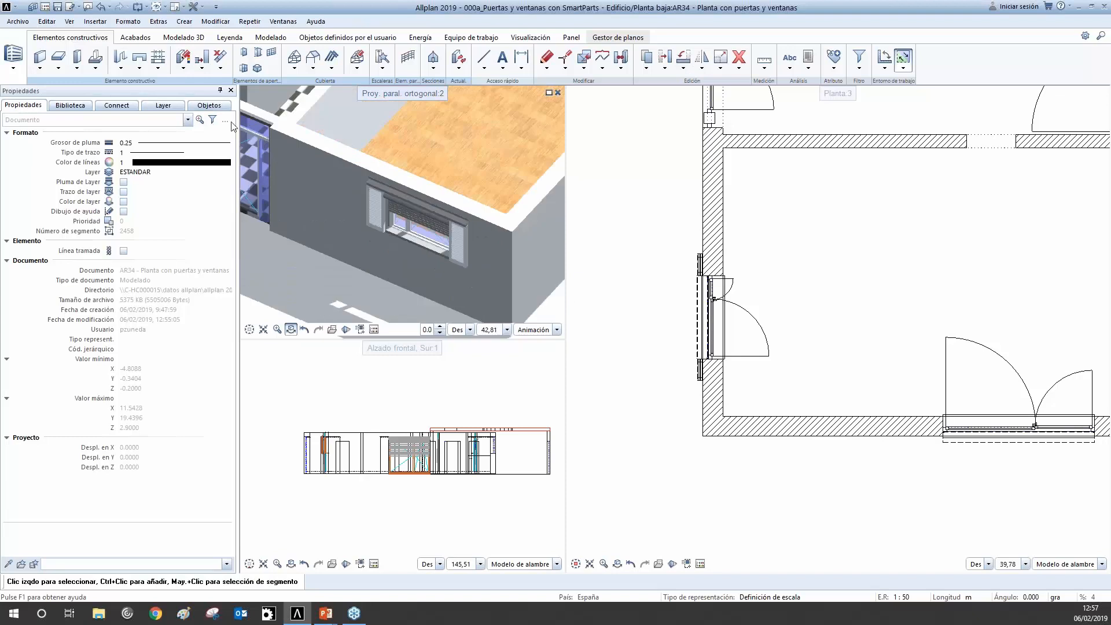
# Place a blind SmartPart (Estores), side Exterior at a distance of 0.0600, in the free space outside the large lower room's left wall.
pyautogui.click(248, 66)
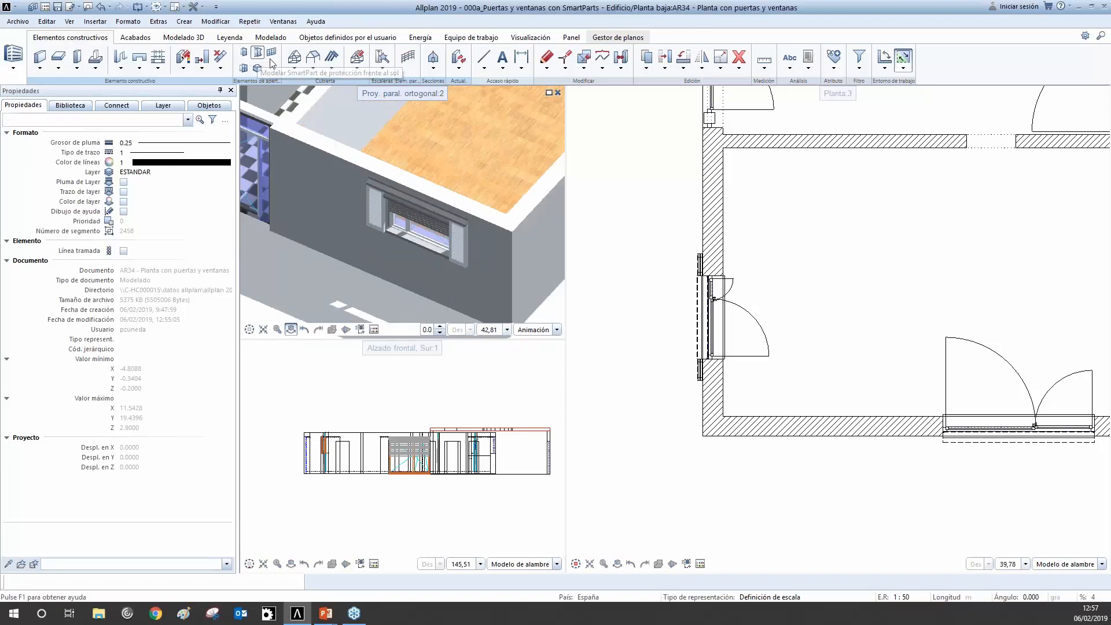
pyautogui.click(187, 121)
pyautogui.click(796, 382)
pyautogui.scroll(-3, 798, 387)
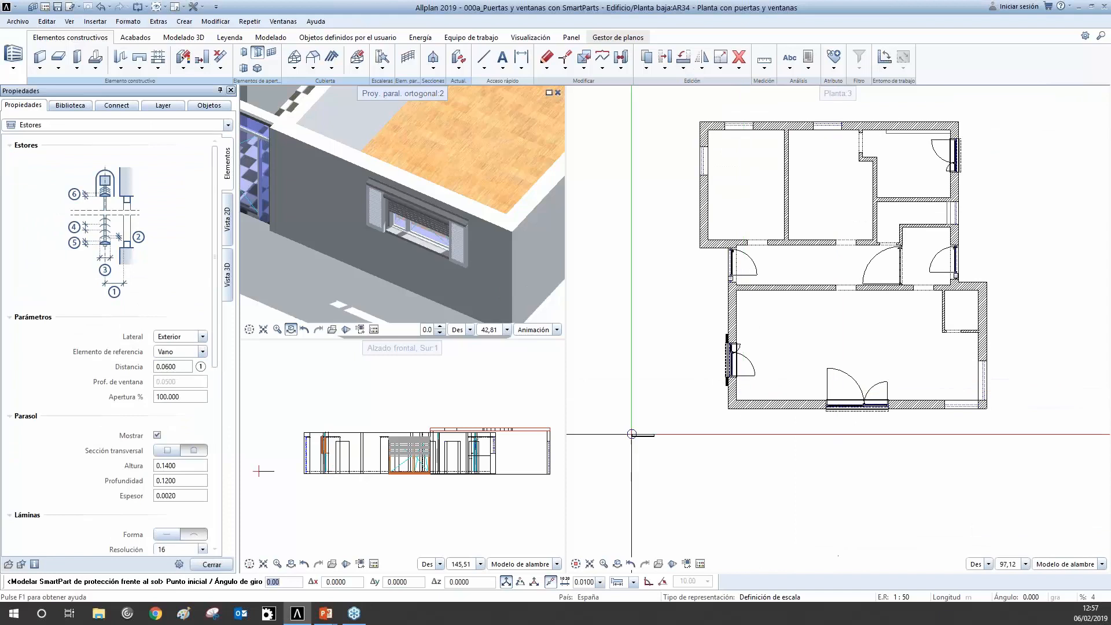
pyautogui.scroll(-3, 670, 409)
pyautogui.scroll(2, 674, 416)
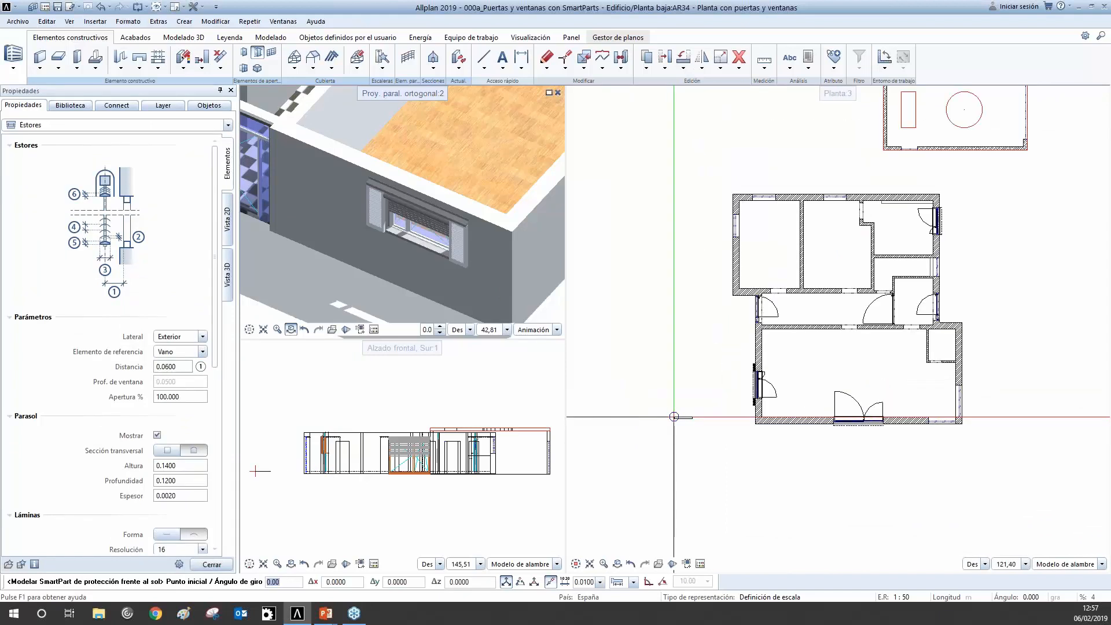
pyautogui.click(674, 416)
# Finish the blind placement and examine the free-standing blind in the 3D, elevation and plan views.
pyautogui.scroll(-5, 427, 253)
pyautogui.scroll(5, 428, 272)
pyautogui.click(435, 266)
pyautogui.scroll(2, 433, 271)
pyautogui.press('Escape')
pyautogui.moveTo(433, 260); pyautogui.dragTo(399, 250)
pyautogui.scroll(3, 417, 251)
pyautogui.moveTo(290, 227); pyautogui.dragTo(479, 249)
pyautogui.scroll(2, 399, 289)
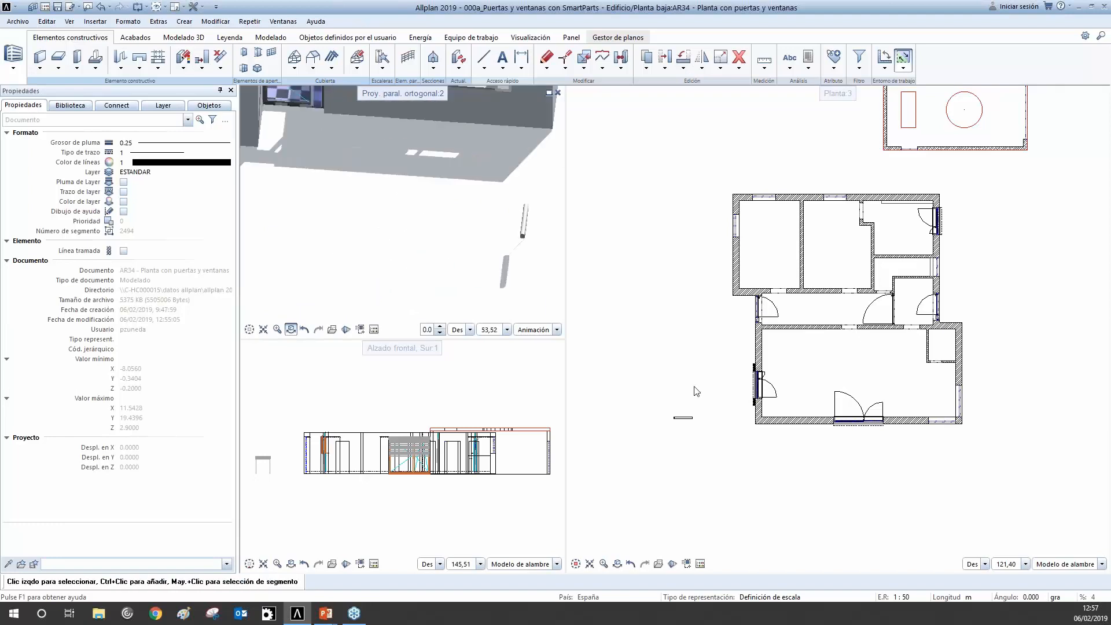
pyautogui.scroll(3, 579, 256)
pyautogui.scroll(-3, 339, 364)
pyautogui.scroll(-5, 820, 489)
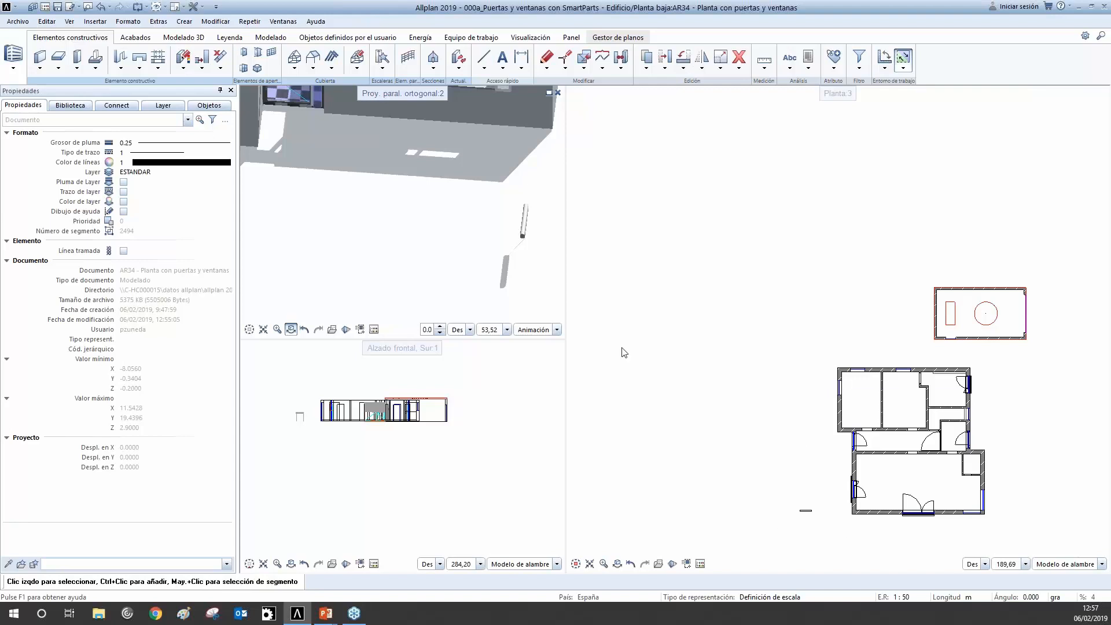
# Review the available element types of the sun-protection SmartPart without choosing another one.
pyautogui.click(243, 68)
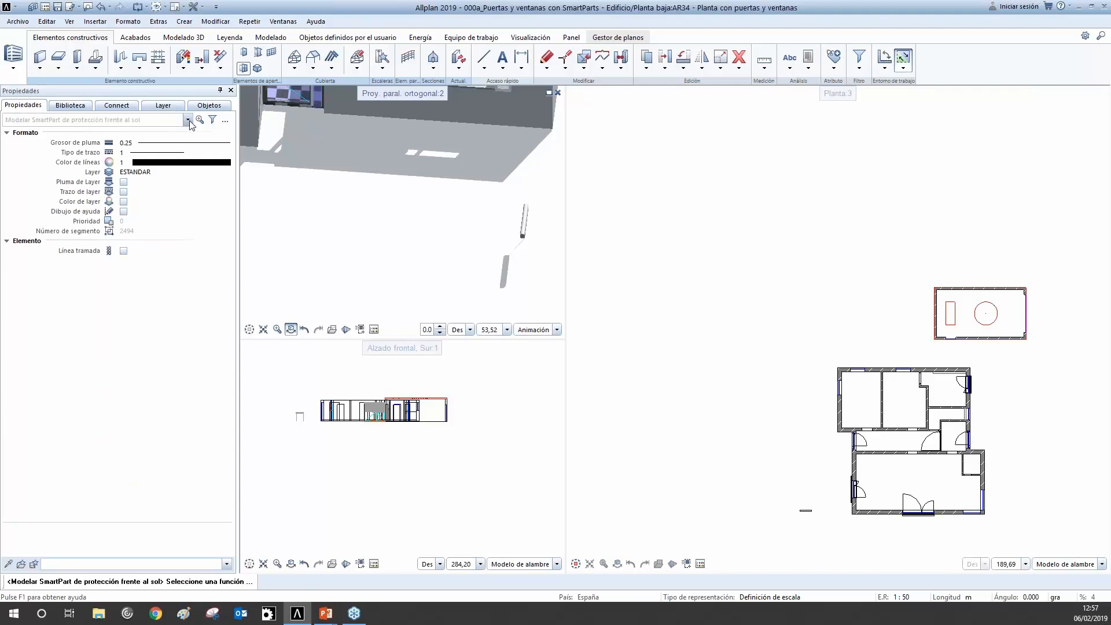
pyautogui.click(228, 126)
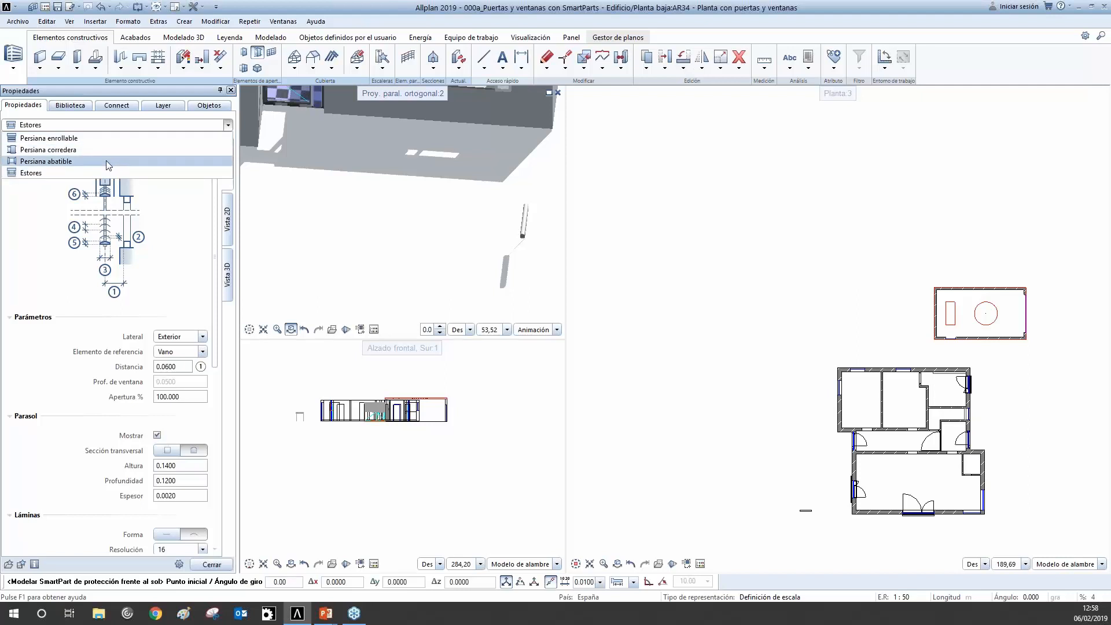
pyautogui.click(337, 114)
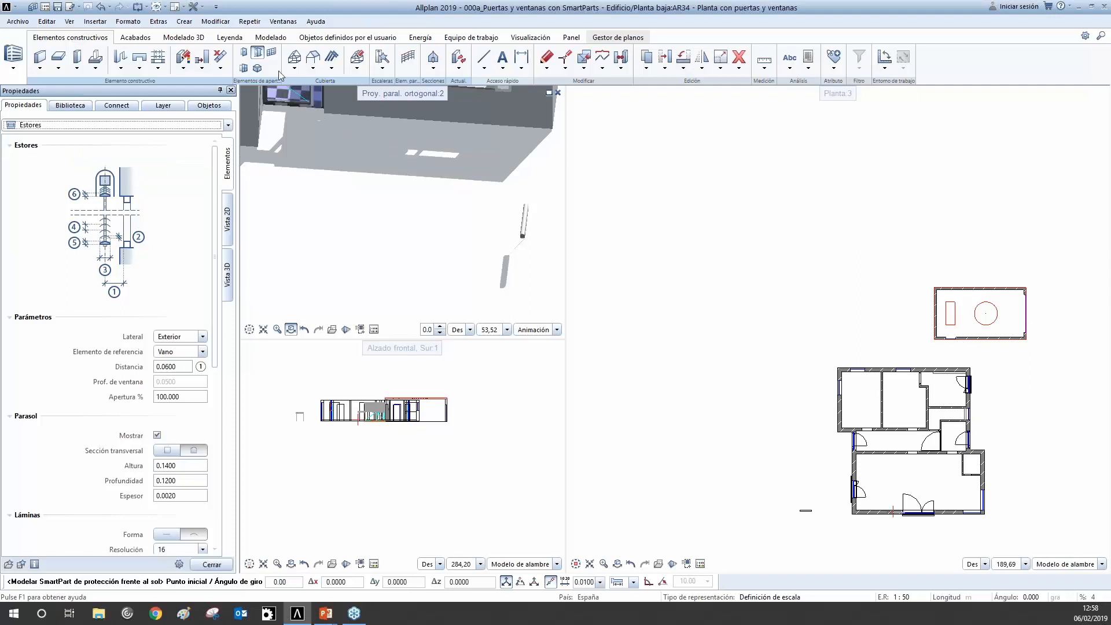
# Place a round skylight SmartPart (Lucernario redondeado) in the circular roof opening of the small separate building.
pyautogui.press('Escape')
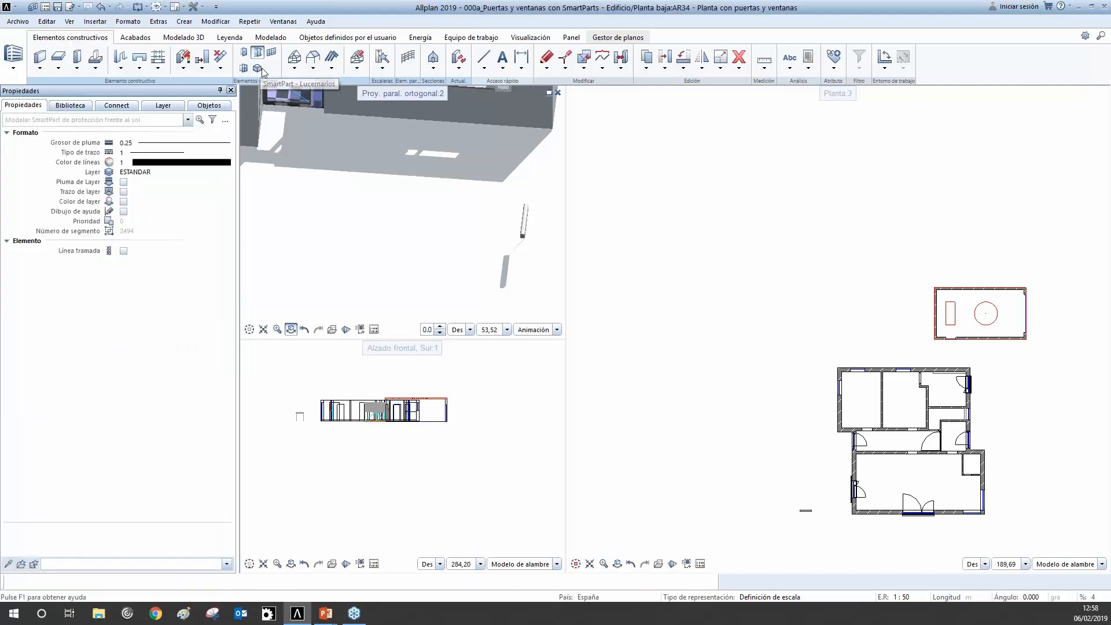
pyautogui.click(262, 72)
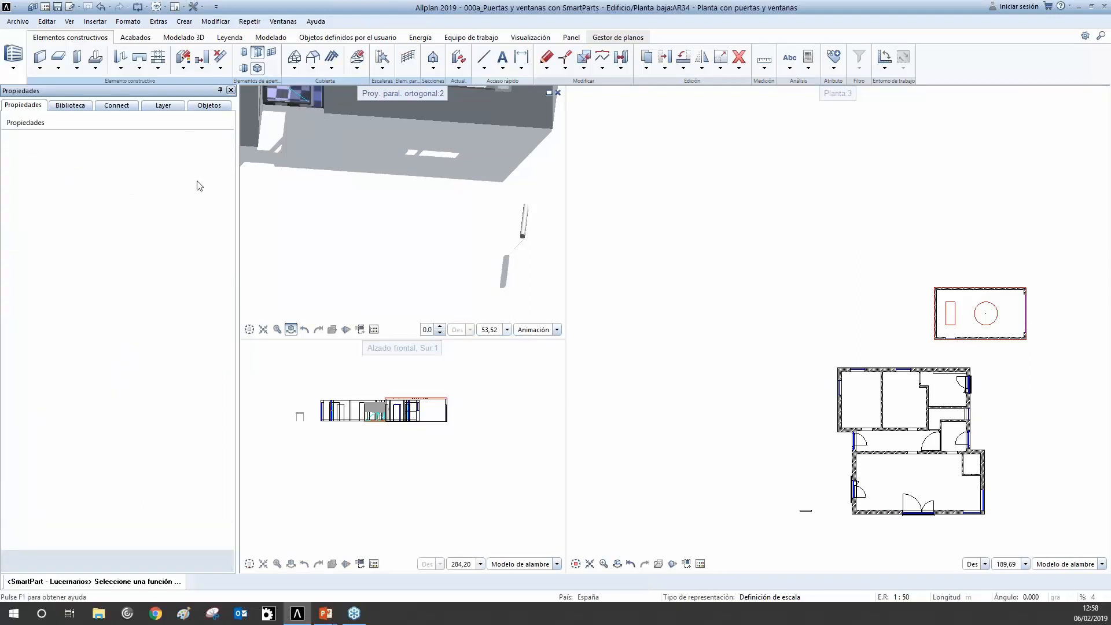
pyautogui.click(228, 125)
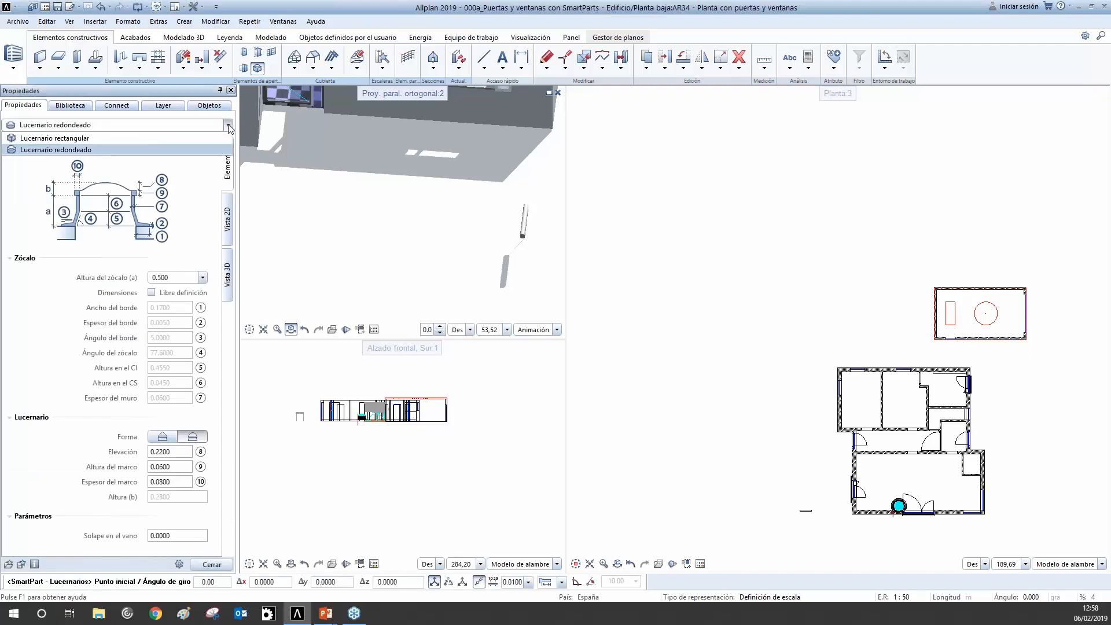
pyautogui.click(165, 149)
pyautogui.scroll(5, 947, 364)
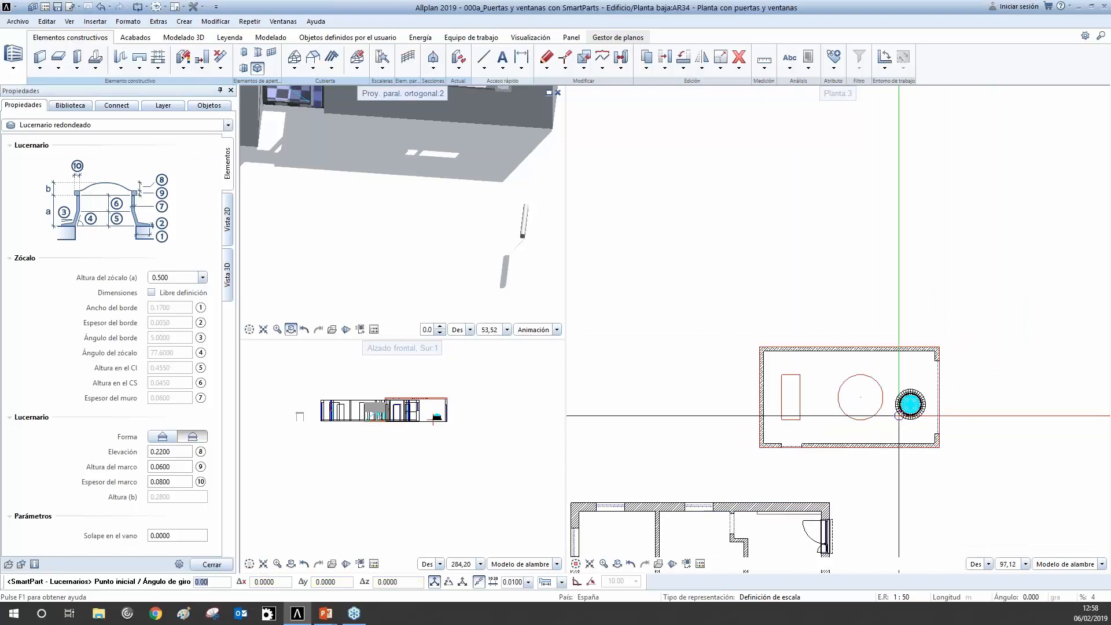
pyautogui.scroll(4, 896, 420)
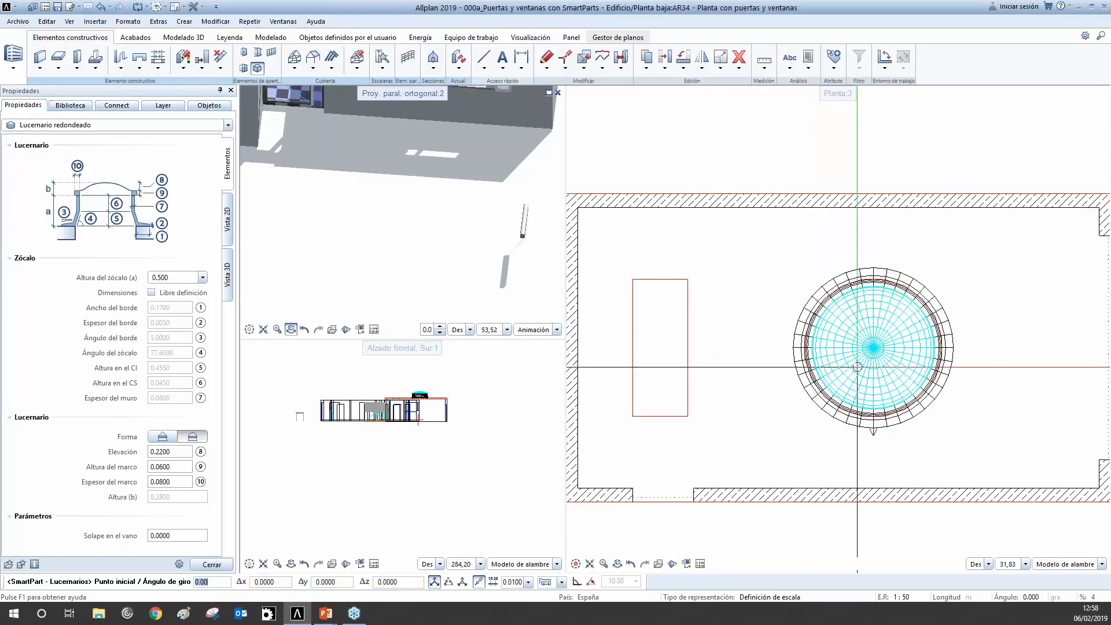
pyautogui.click(859, 364)
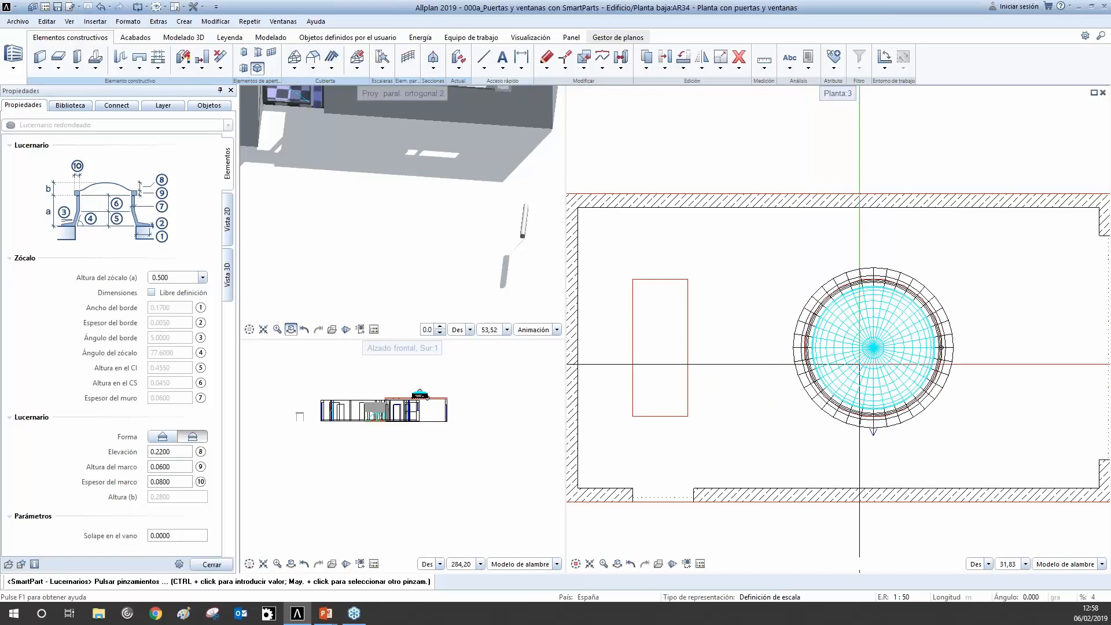
# Set the round skylight's base height (Altura del zócalo) to 0.150.
pyautogui.scroll(-6, 316, 169)
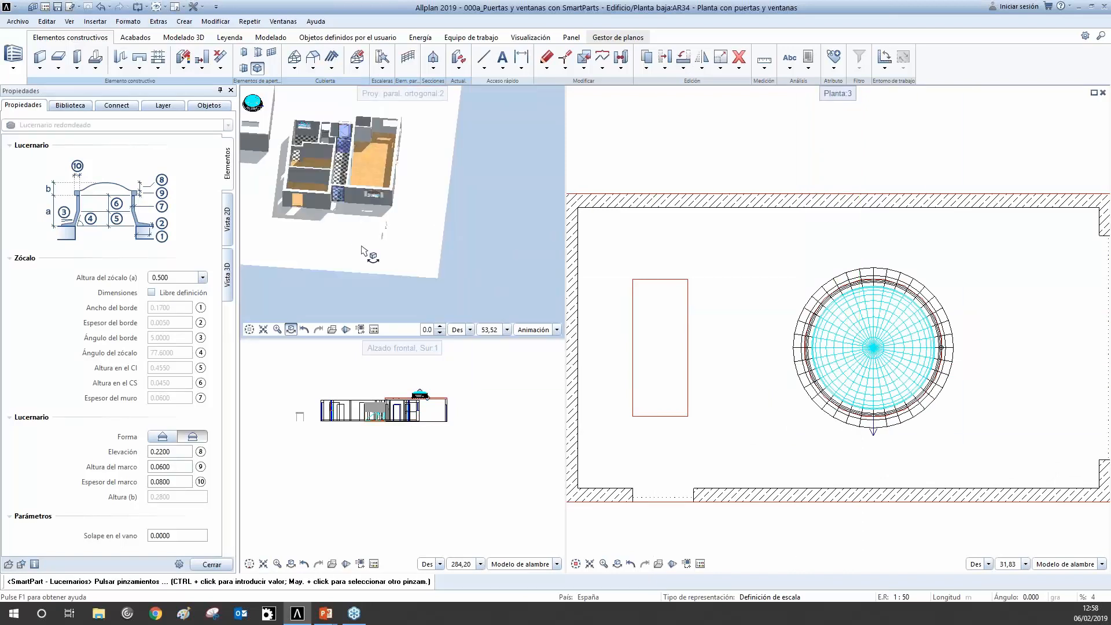
pyautogui.scroll(3, 334, 176)
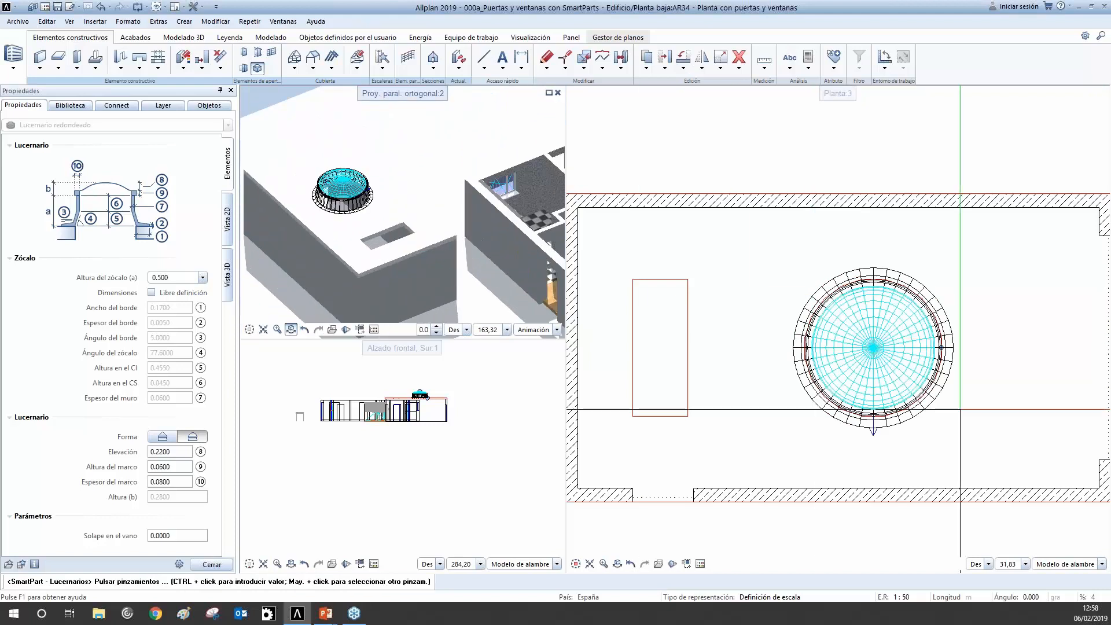
pyautogui.scroll(1, 285, 234)
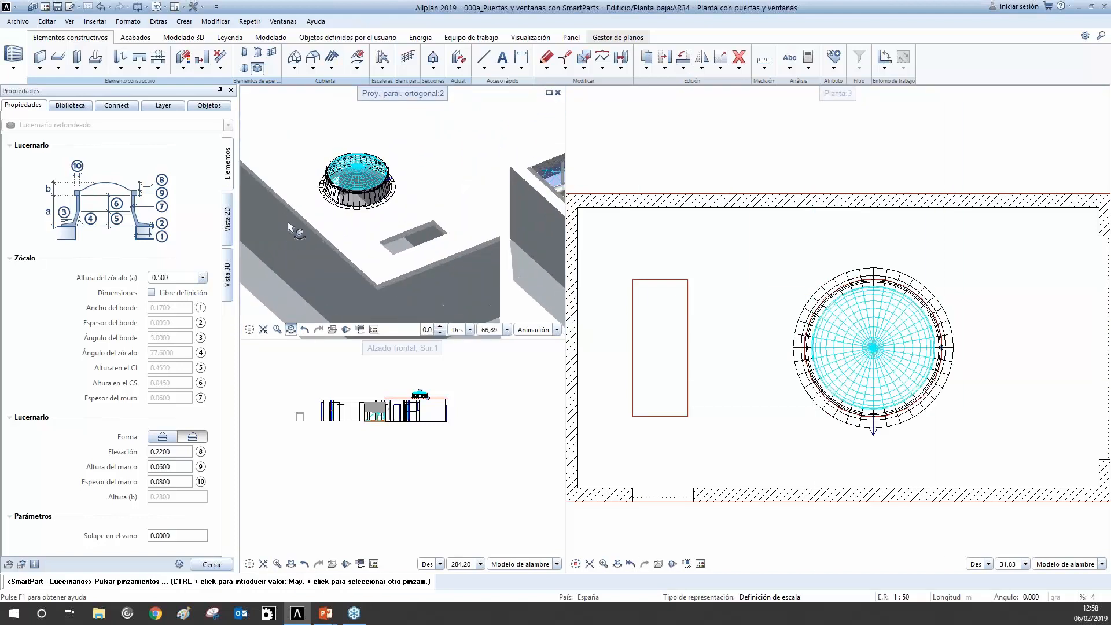
pyautogui.click(203, 277)
pyautogui.click(208, 288)
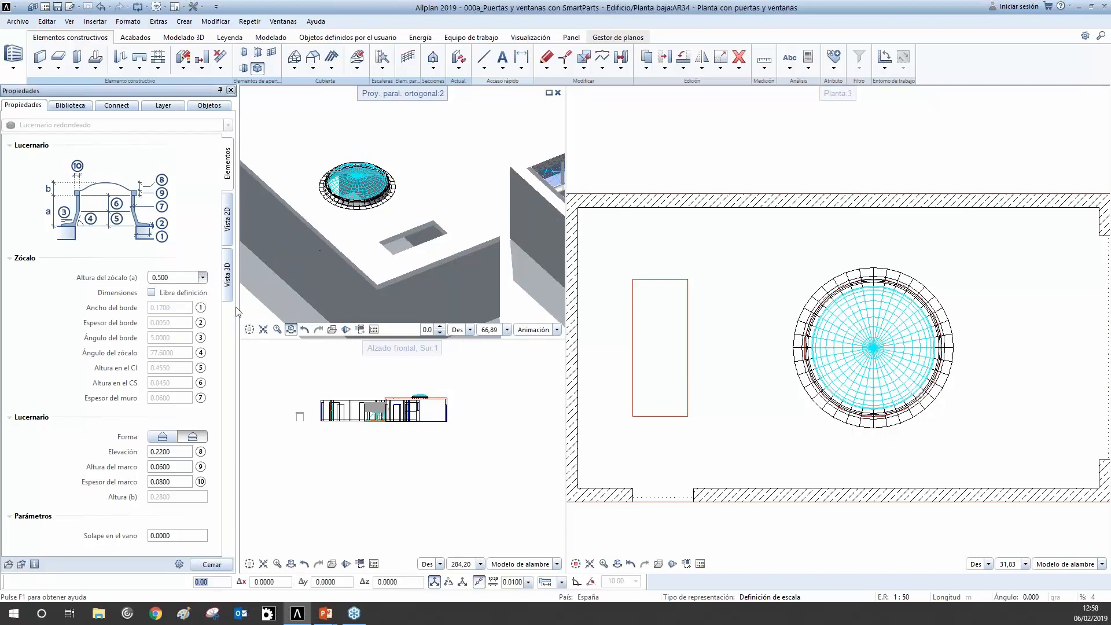
# Change the round skylight's shape from domed to pointed, check its 2D format settings and finish the placement.
pyautogui.click(163, 439)
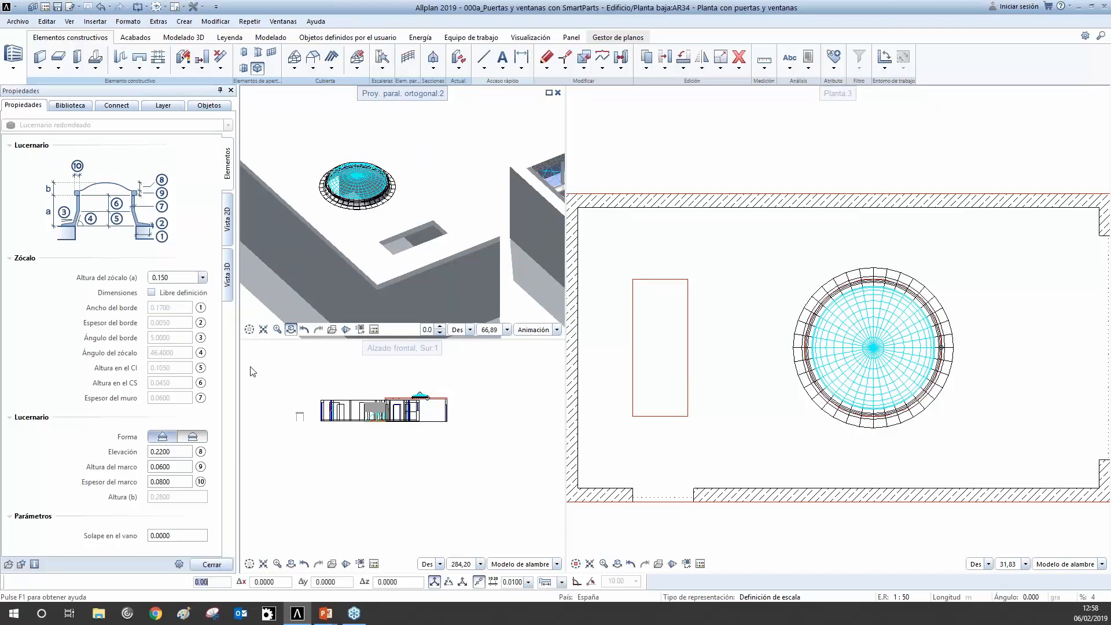
pyautogui.click(191, 437)
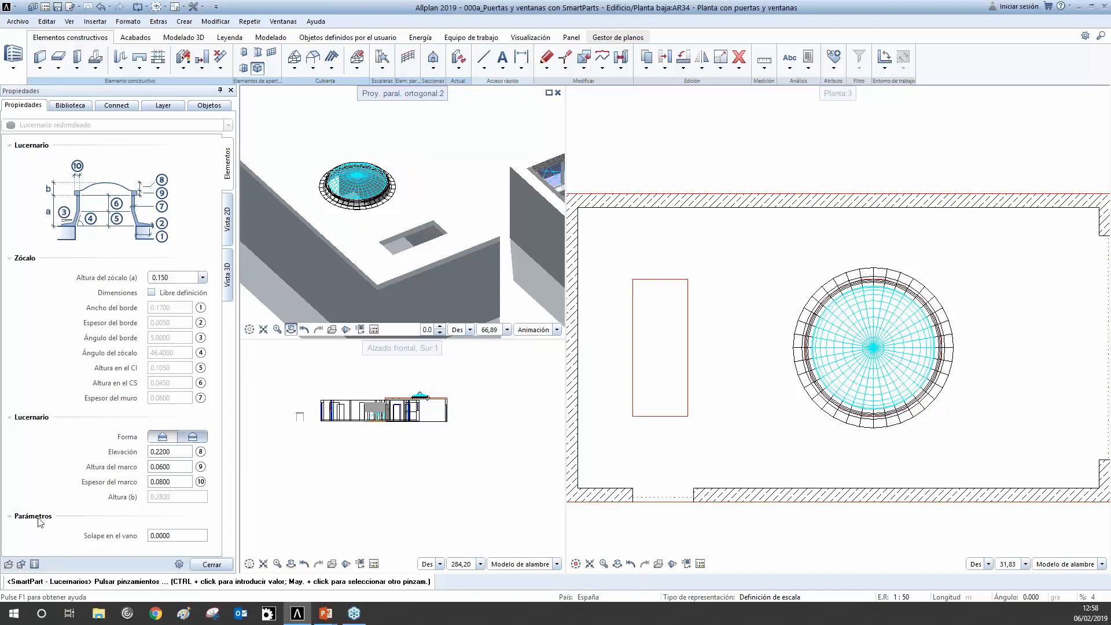
pyautogui.click(163, 438)
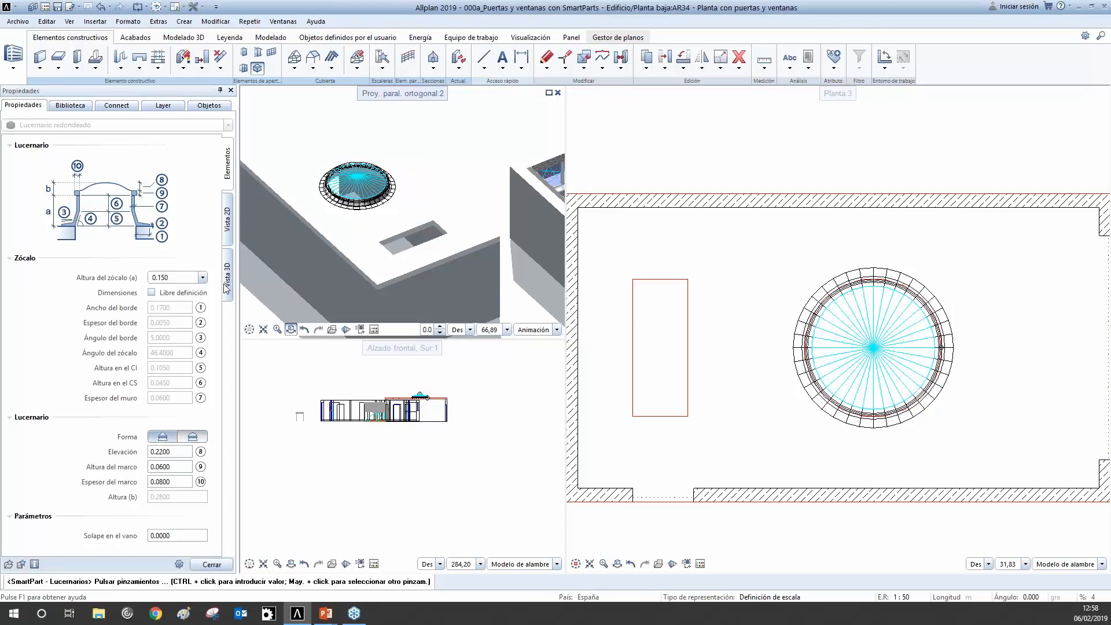
pyautogui.click(227, 218)
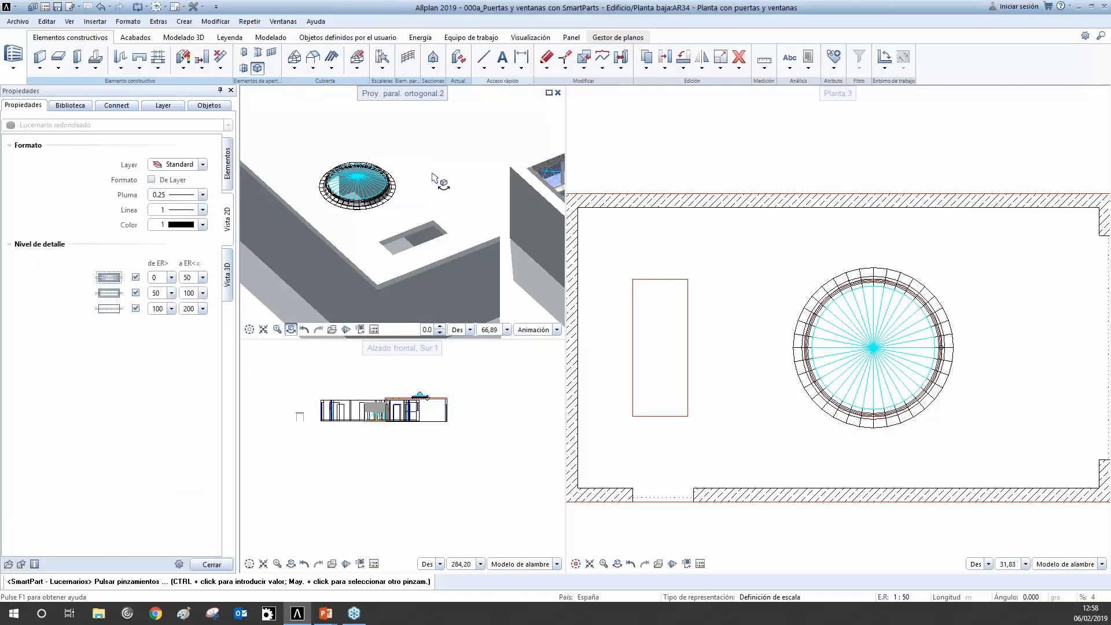
pyautogui.scroll(-4, 796, 433)
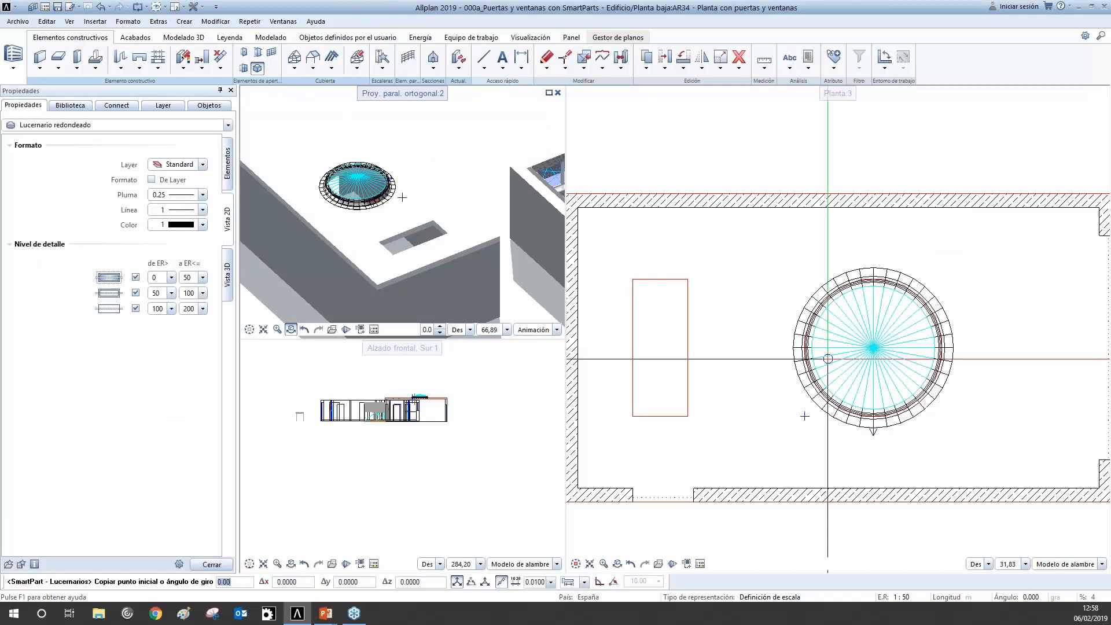
pyautogui.click(797, 434)
pyautogui.press('Escape')
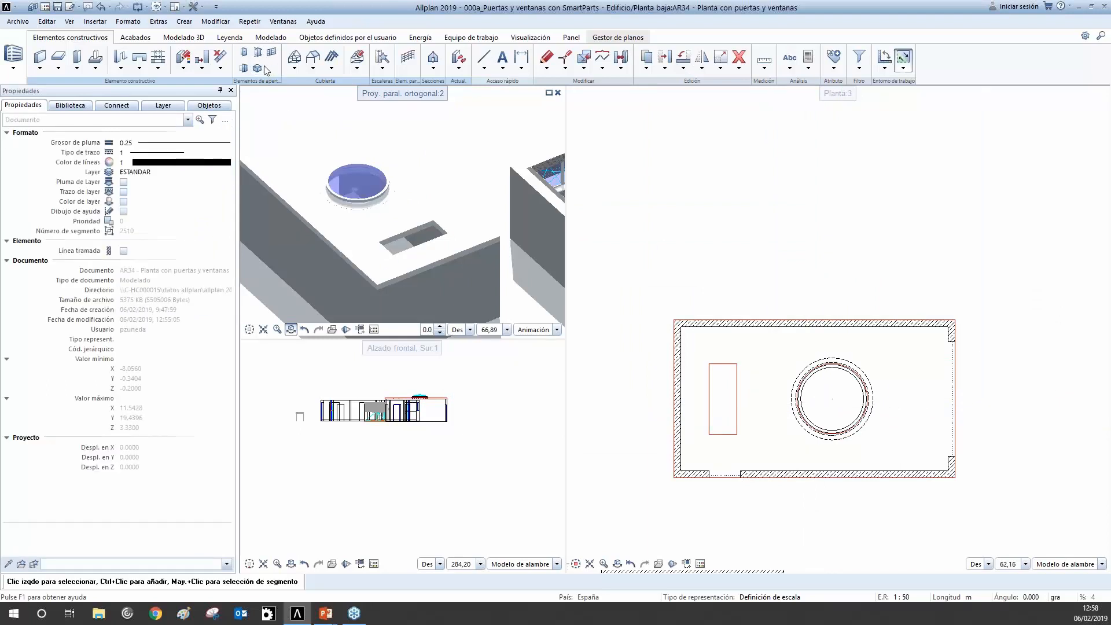
# Try a rectangular skylight SmartPart (Lucernario rectangular) in the rectangular roof opening, then undo its placement.
pyautogui.click(110, 125)
pyautogui.click(111, 138)
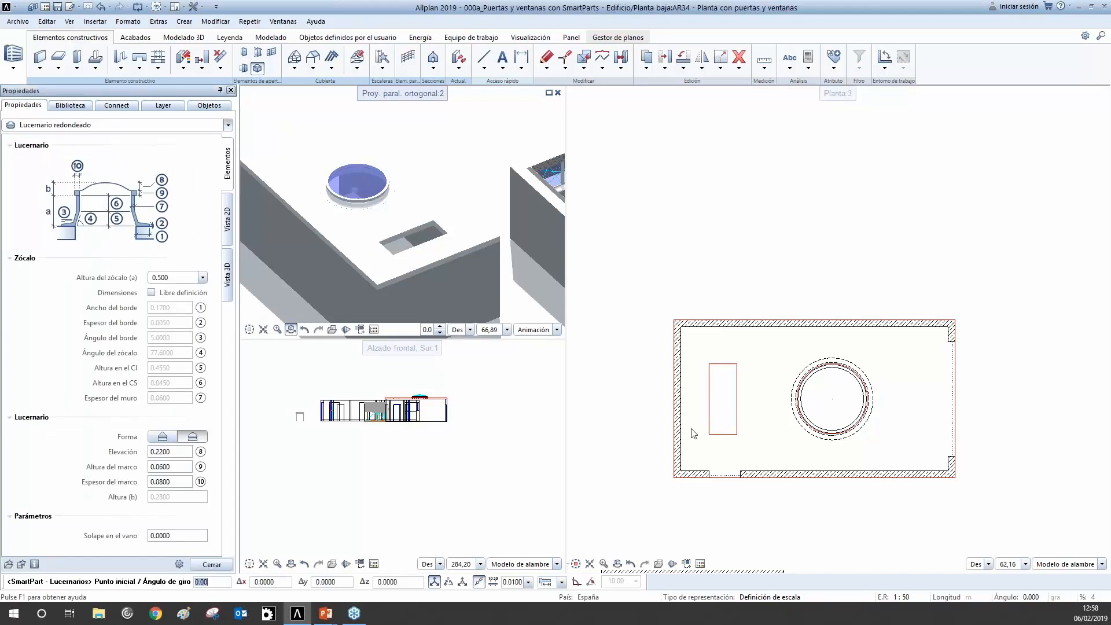
pyautogui.click(718, 438)
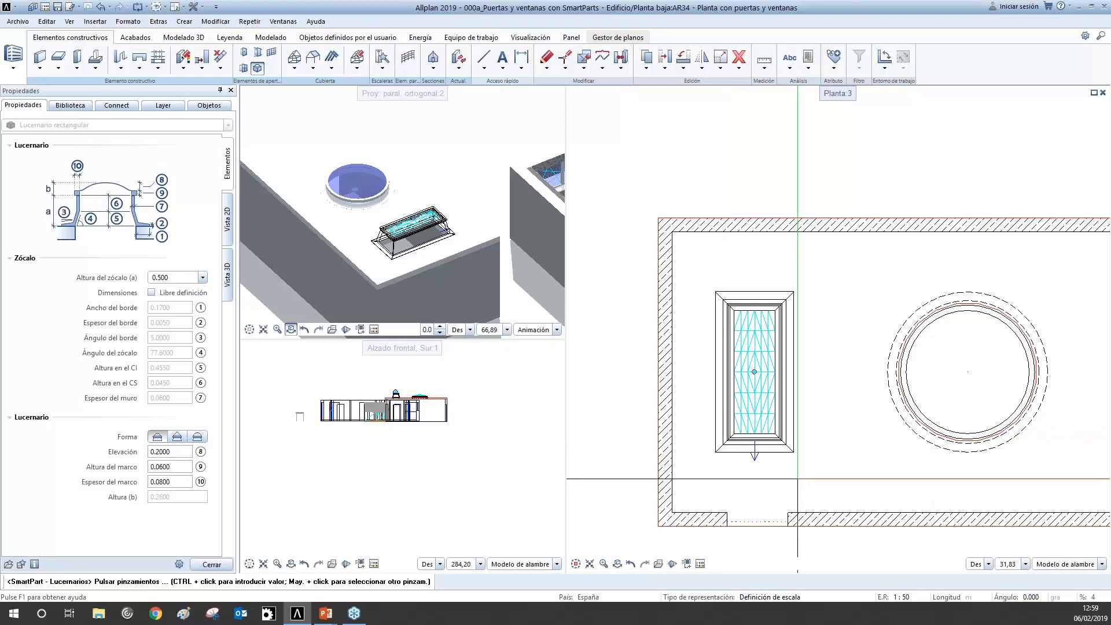
pyautogui.press('Escape')
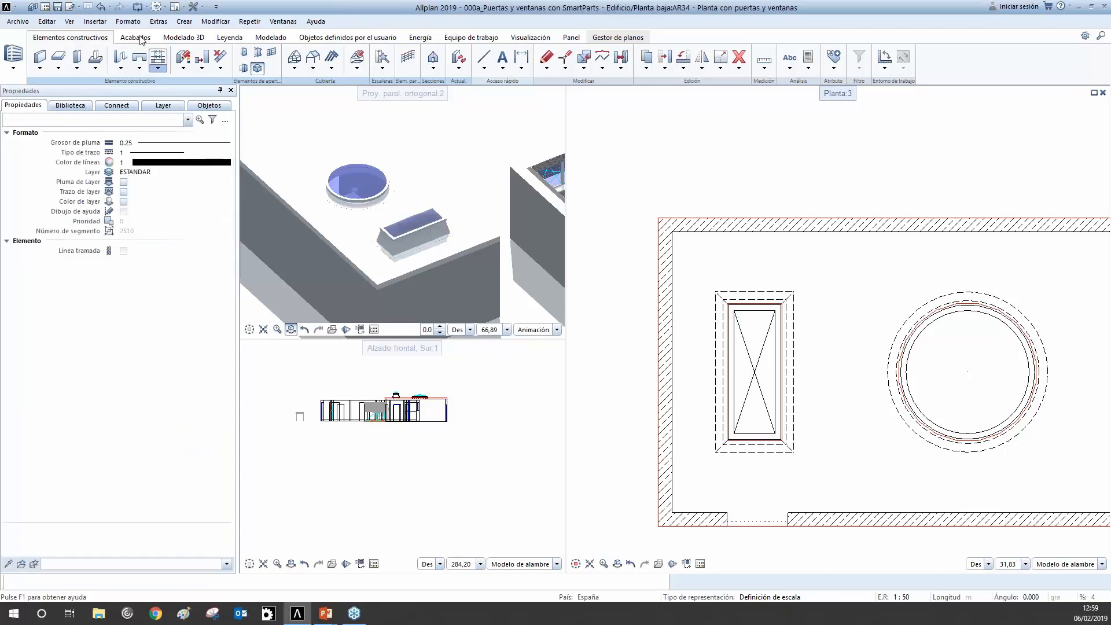
pyautogui.click(102, 8)
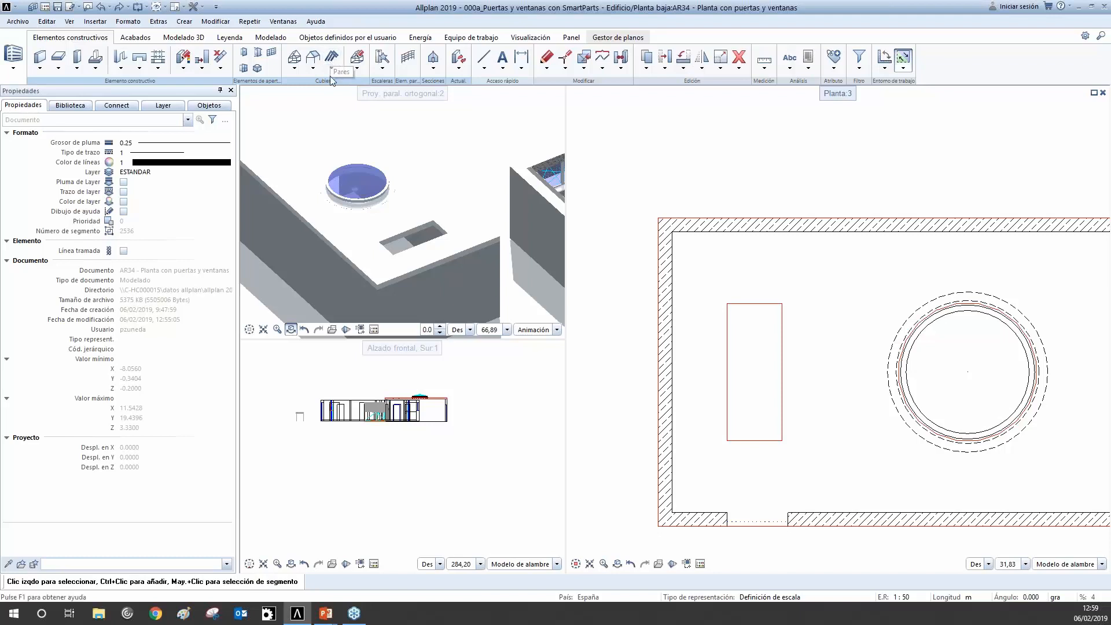
# Place a roof window SmartPart (SmartPart - Ventanas de cubierta) in the rectangular opening beside the round skylight.
pyautogui.click(312, 67)
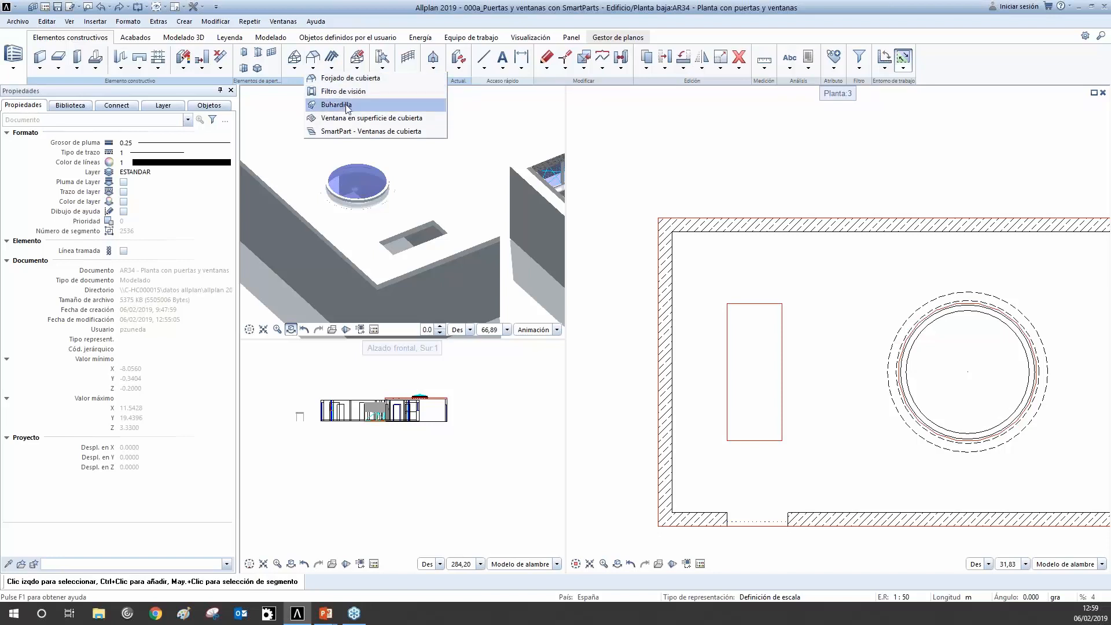
pyautogui.click(361, 132)
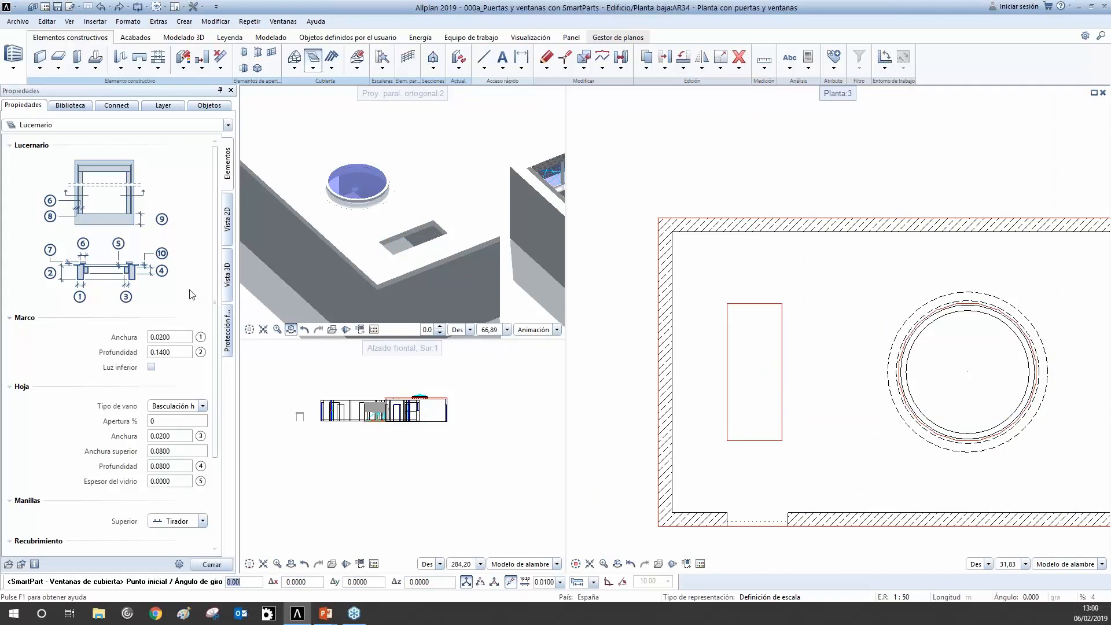
pyautogui.moveTo(214, 294); pyautogui.dragTo(215, 377)
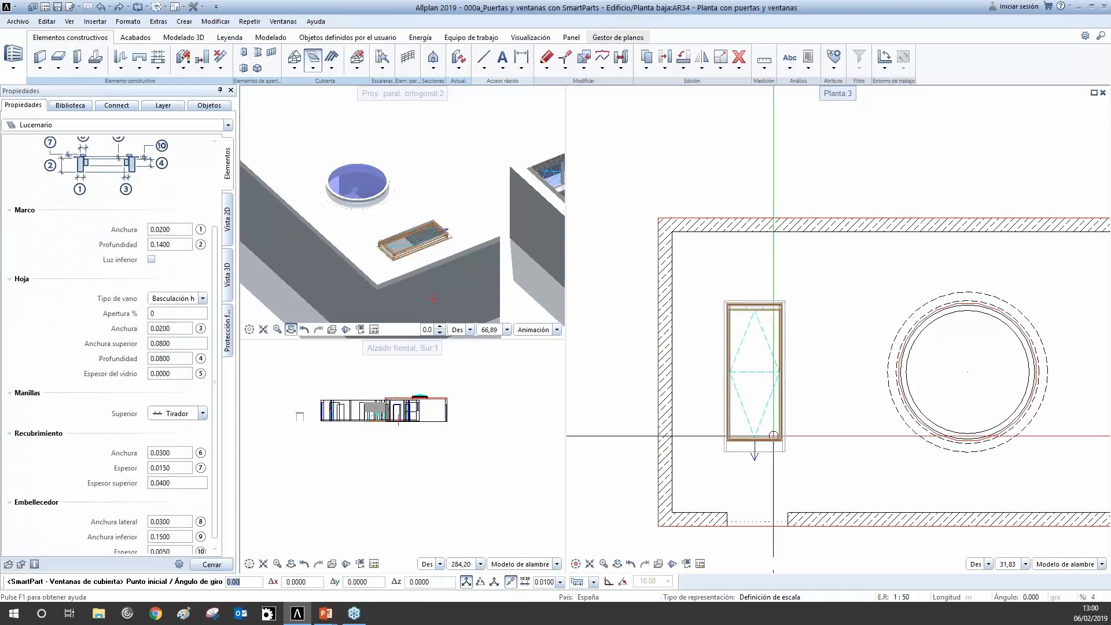
pyautogui.click(769, 402)
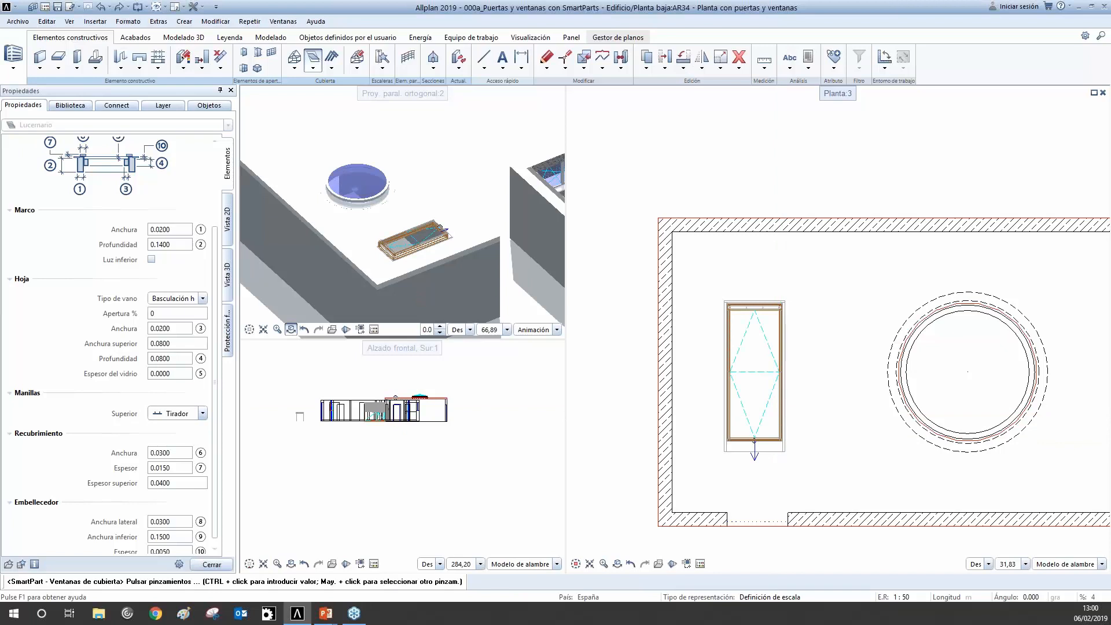
# Review the roof window's handle options, set its sun protection type to Persianas and finish the placement.
pyautogui.click(202, 413)
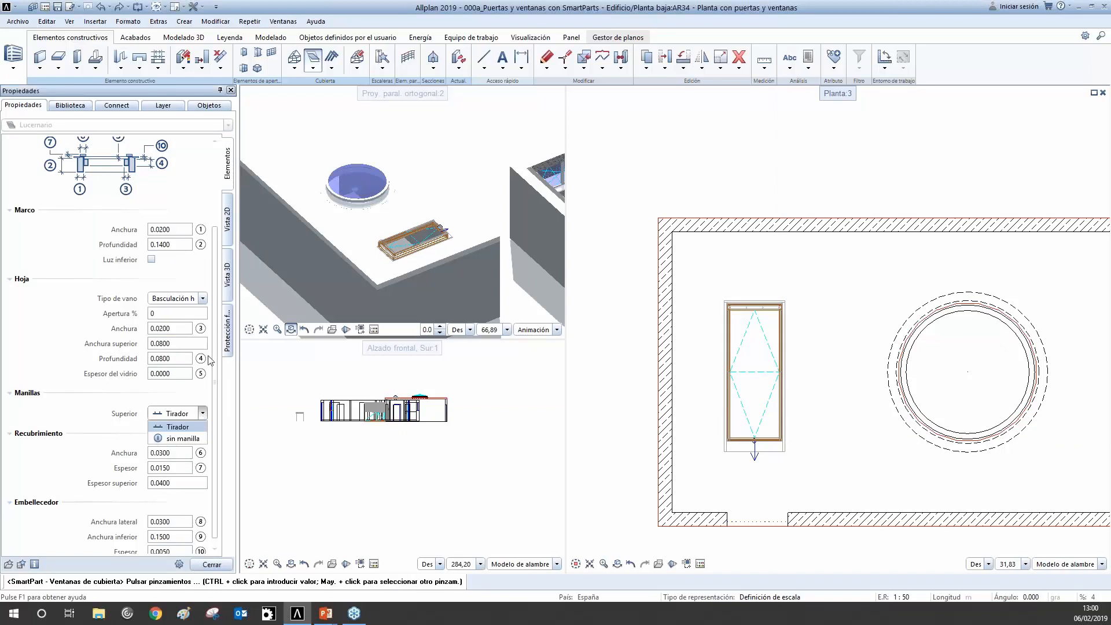
pyautogui.click(231, 345)
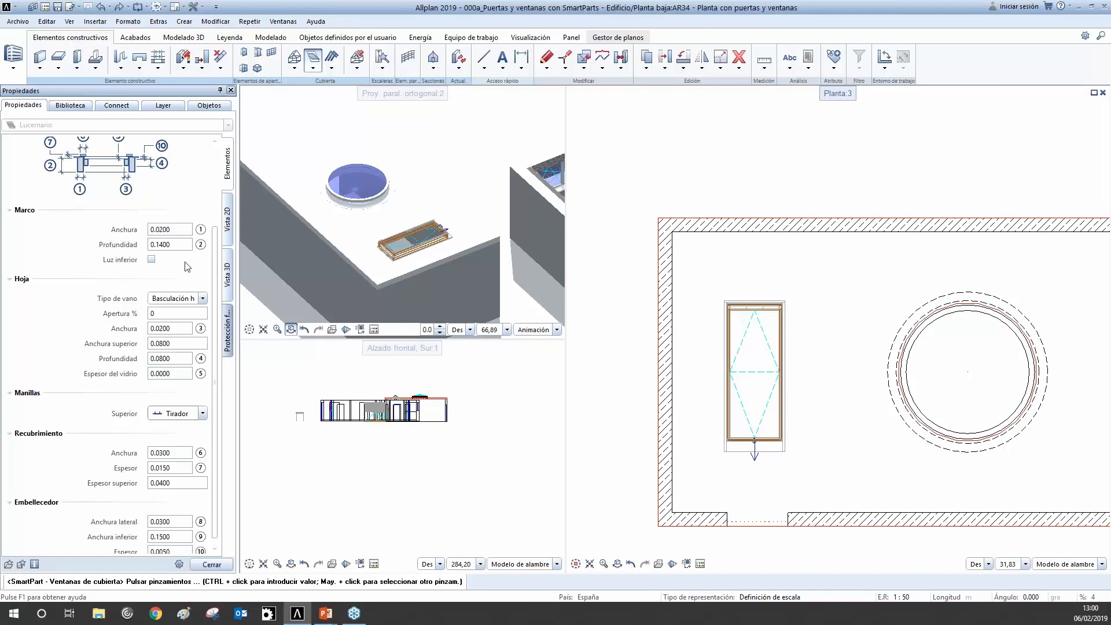
pyautogui.press('Escape')
pyautogui.click(225, 330)
pyautogui.click(202, 165)
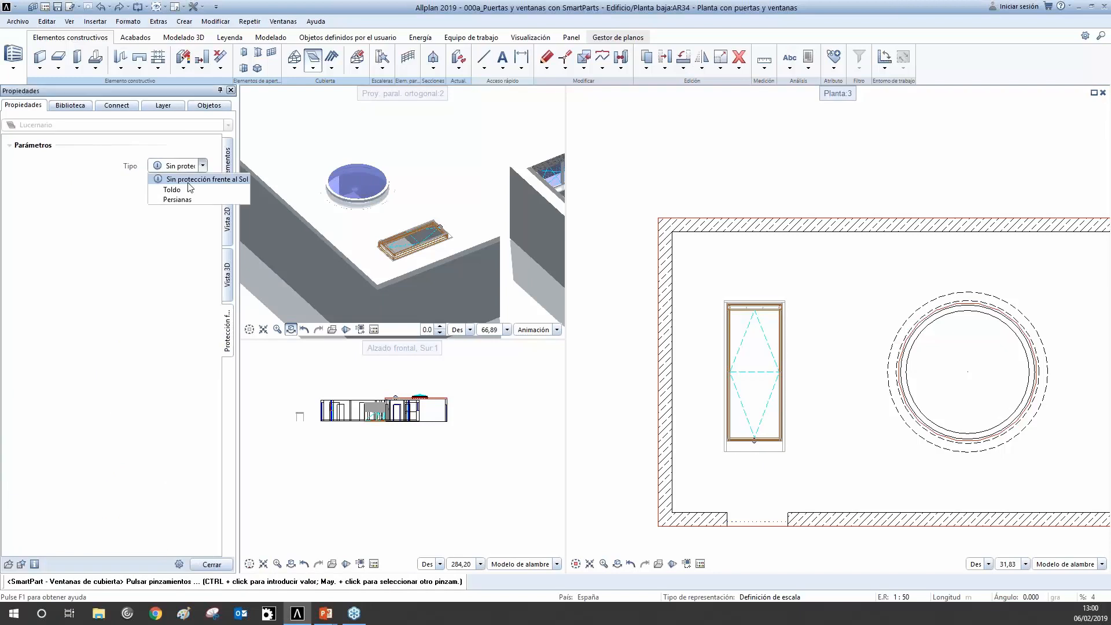
pyautogui.click(171, 190)
pyautogui.click(202, 165)
pyautogui.click(194, 205)
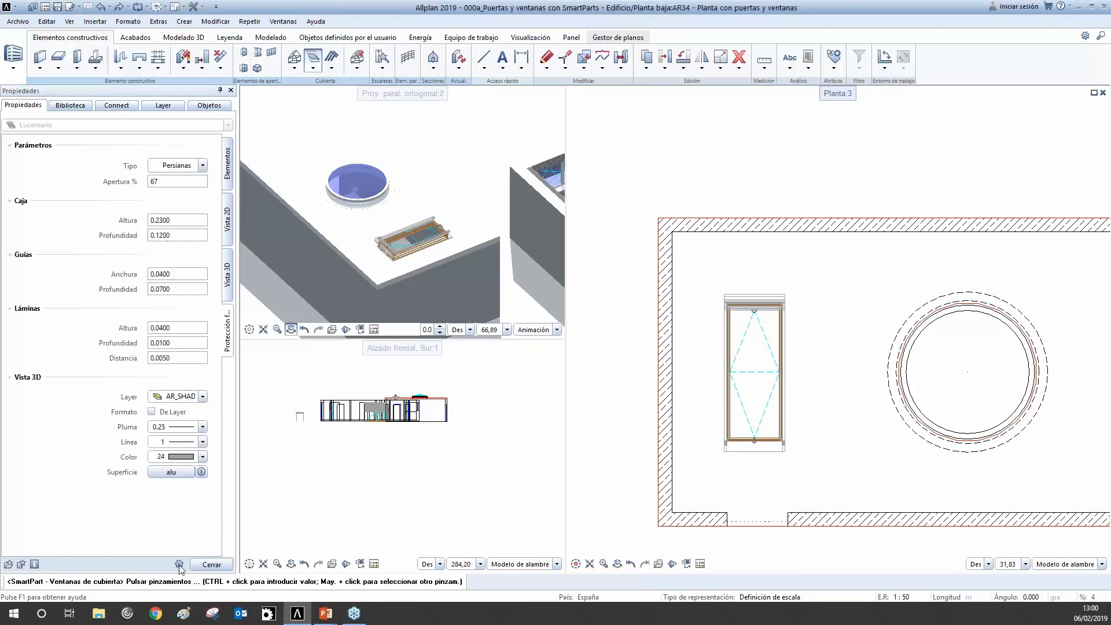
pyautogui.click(212, 564)
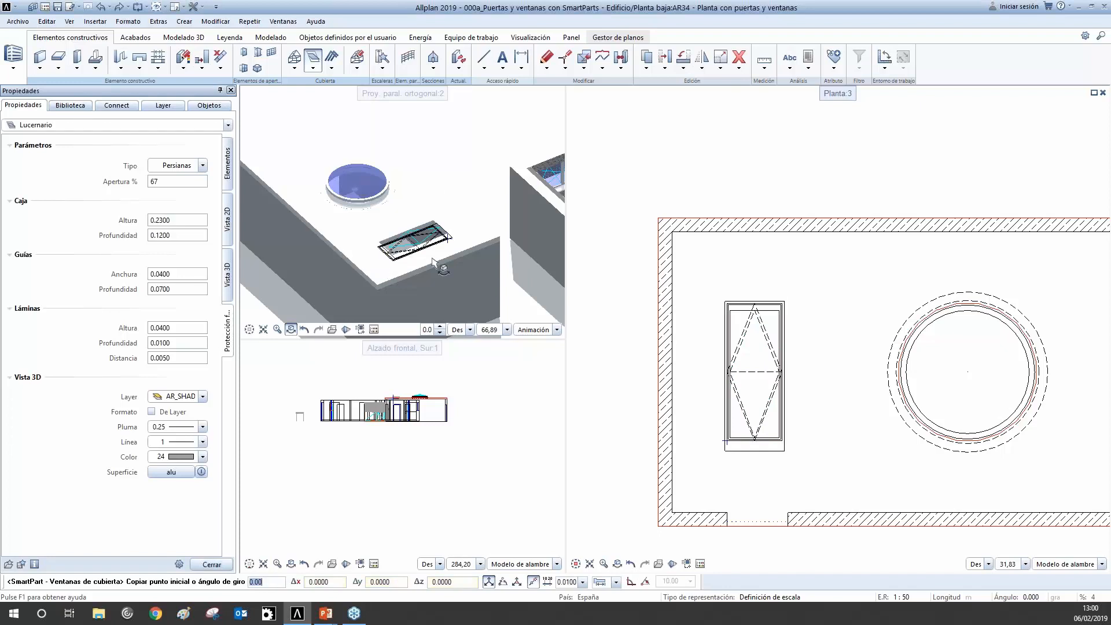
pyautogui.press('Escape')
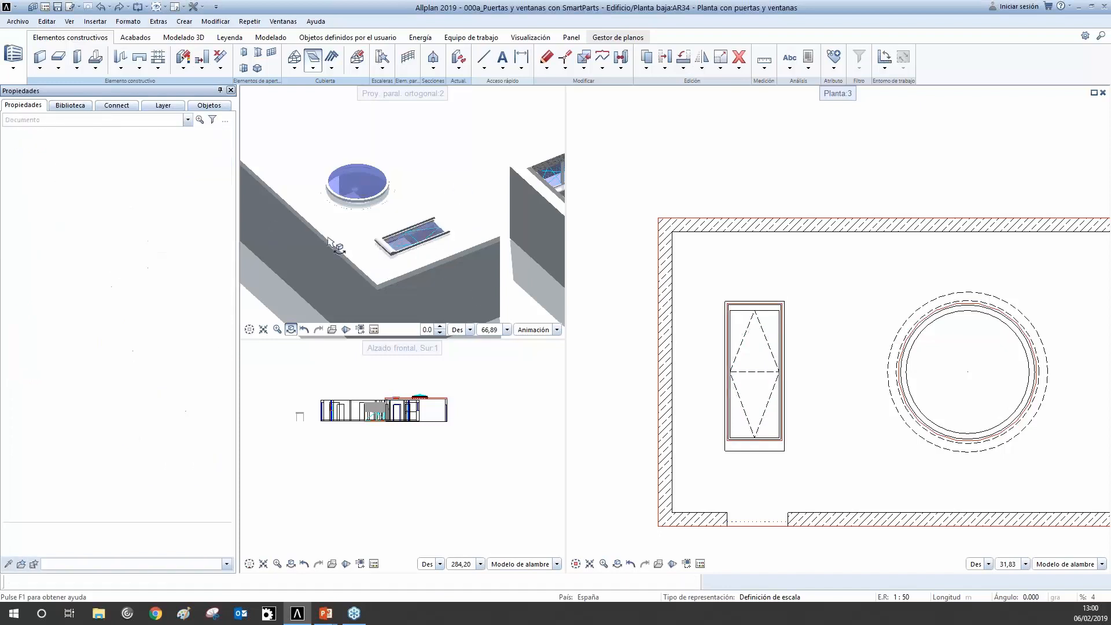
# Examine the roof window and round skylight on the small building's roof from several sides in 3D.
pyautogui.moveTo(250, 322); pyautogui.dragTo(518, 172)
pyautogui.scroll(2, 428, 203)
pyautogui.scroll(-5, 424, 209)
pyautogui.moveTo(423, 209); pyautogui.dragTo(408, 227)
pyautogui.scroll(3, 408, 209)
pyautogui.scroll(-3, 408, 193)
pyautogui.scroll(-4, 807, 340)
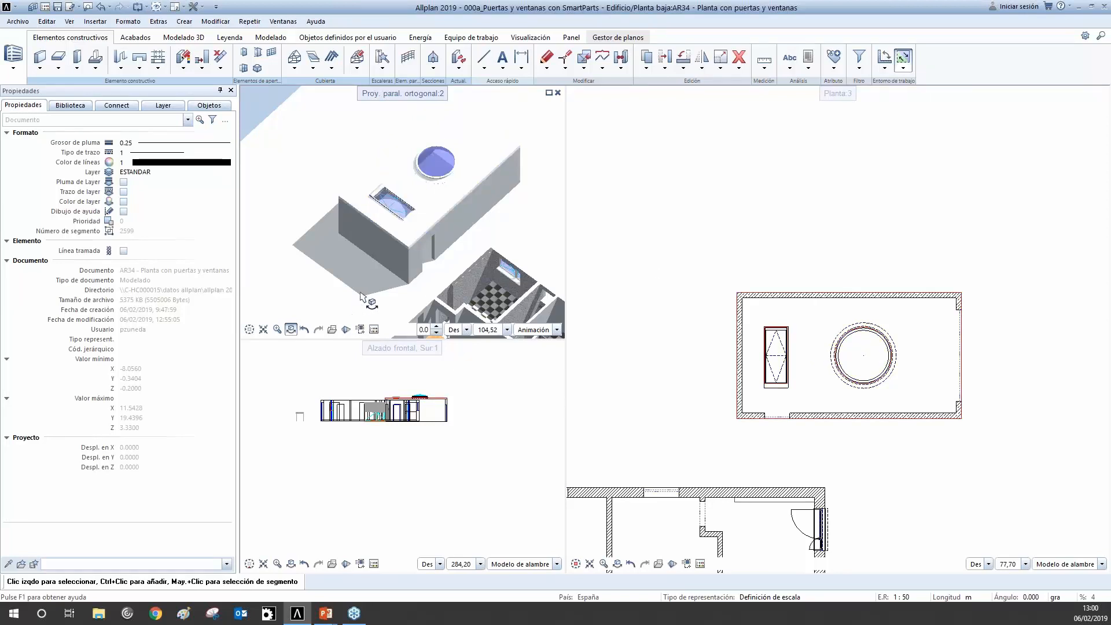
pyautogui.scroll(-3, 470, 279)
pyautogui.scroll(3, 475, 260)
pyautogui.moveTo(528, 184); pyautogui.dragTo(289, 238)
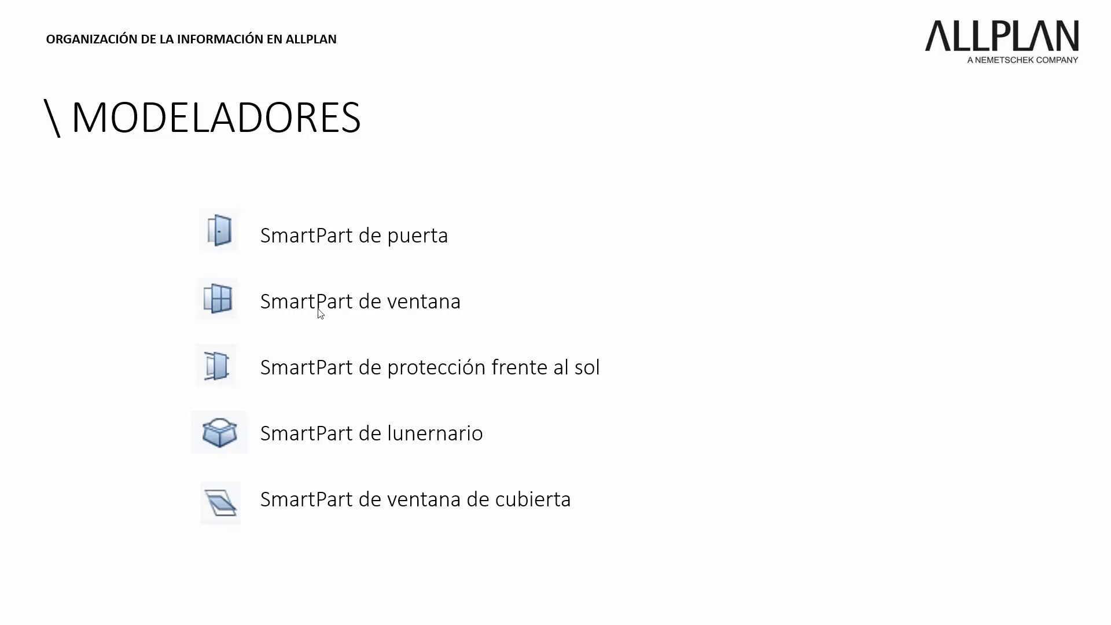
# Switch to Allplan and open the parameters of the two-leaf window SmartPart in the living room's lower wall.
pyautogui.hotkey('alt', 'Tab')
pyautogui.scroll(5, 781, 435)
pyautogui.scroll(2, 754, 480)
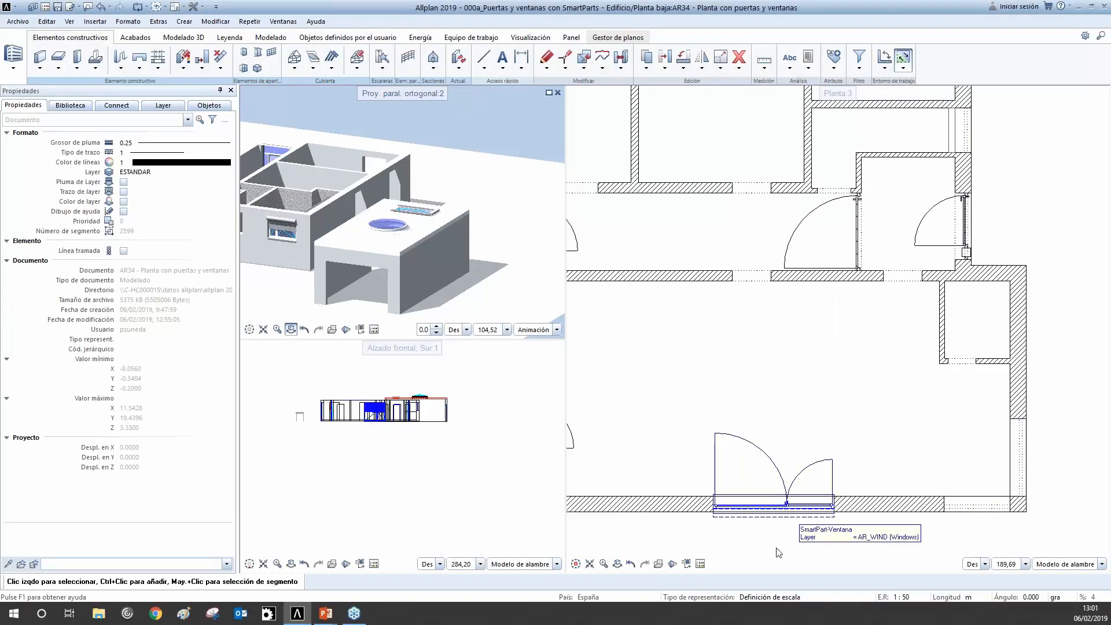
pyautogui.scroll(3, 762, 513)
pyautogui.click(764, 513)
pyautogui.press('Escape')
pyautogui.press('Delete')
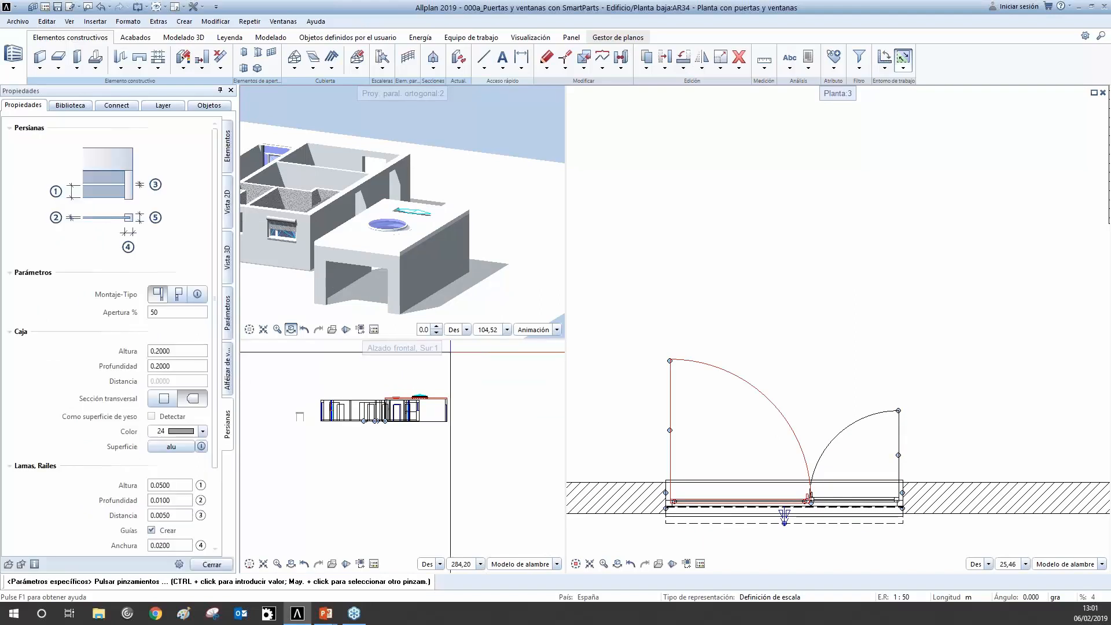
pyautogui.press('Escape')
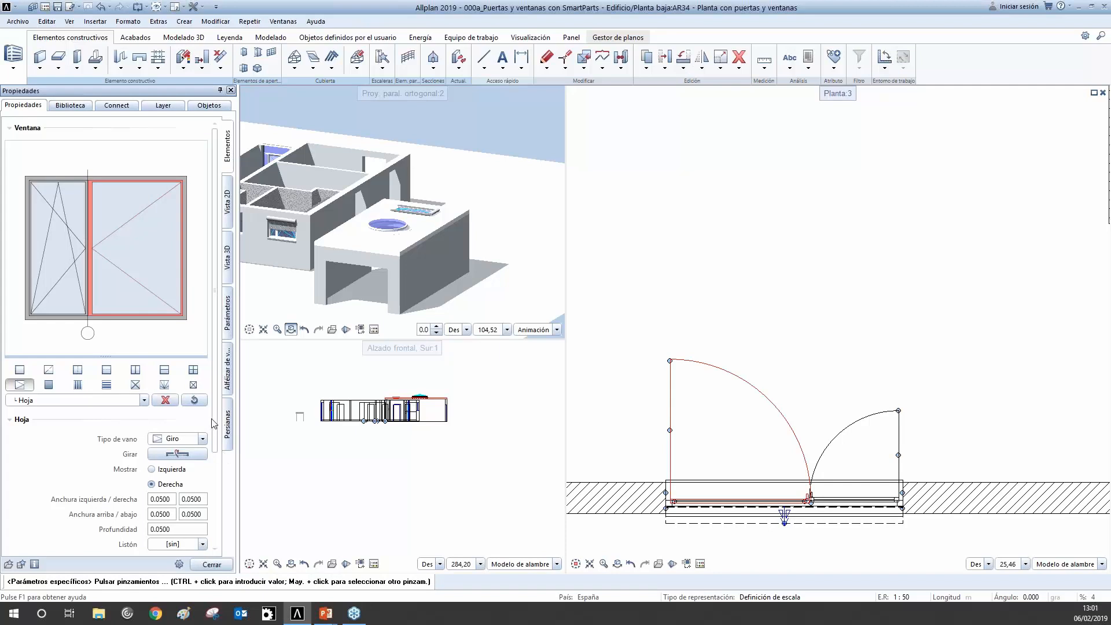
# Examine the window leaf's (Hoja) parameters, including depth, handles and the Vista 3D color and surface, and close them.
pyautogui.scroll(-2, 217, 429)
pyautogui.click(176, 413)
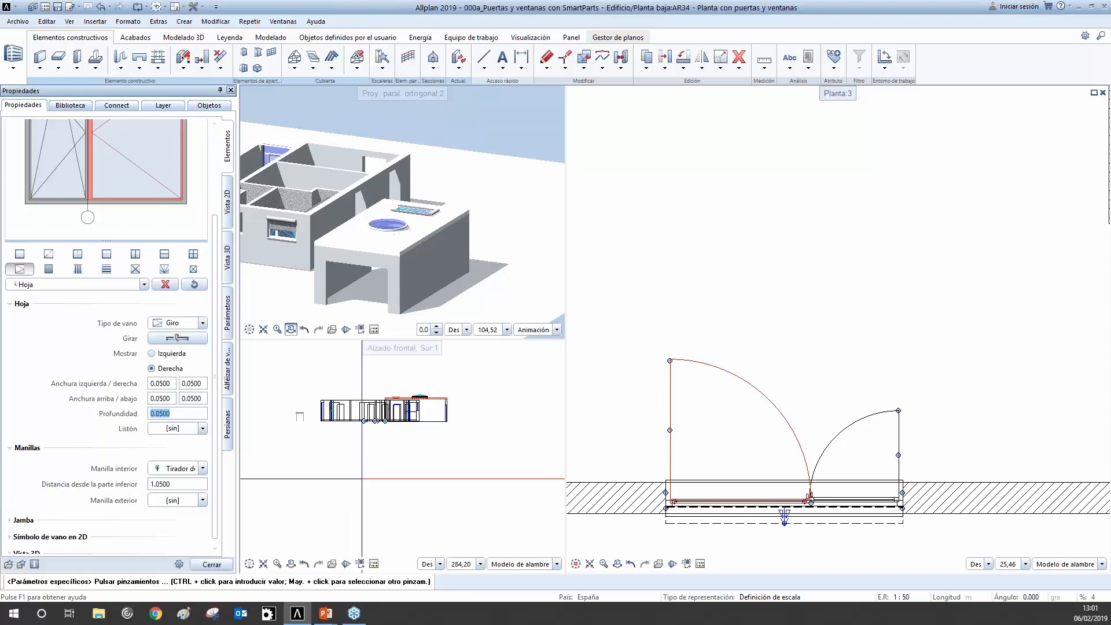
pyautogui.scroll(3, 887, 446)
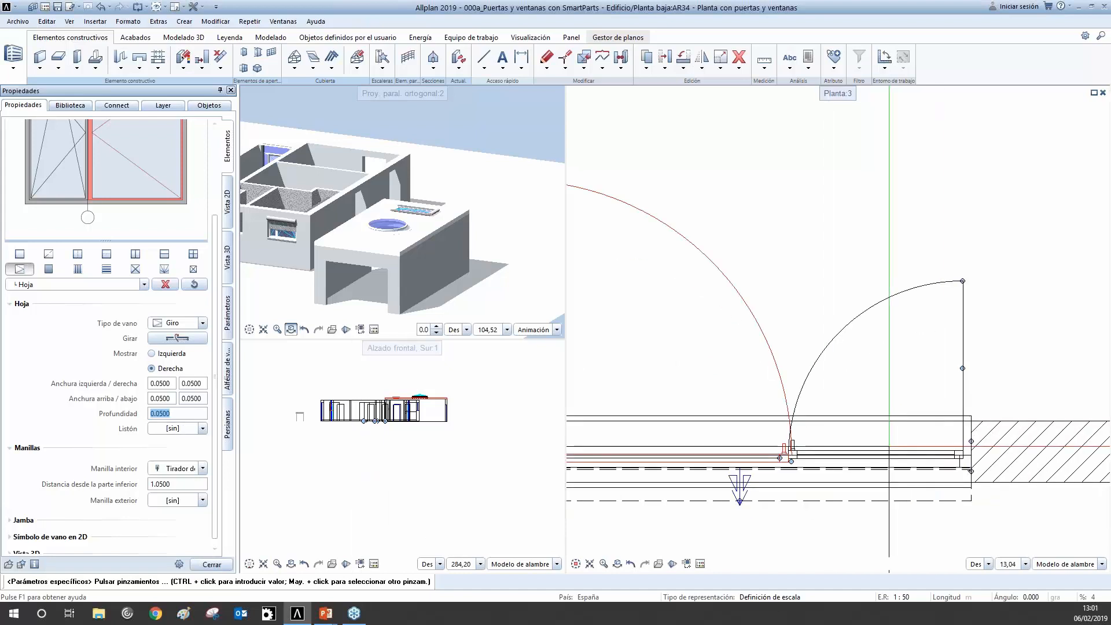
pyautogui.scroll(-8, 887, 446)
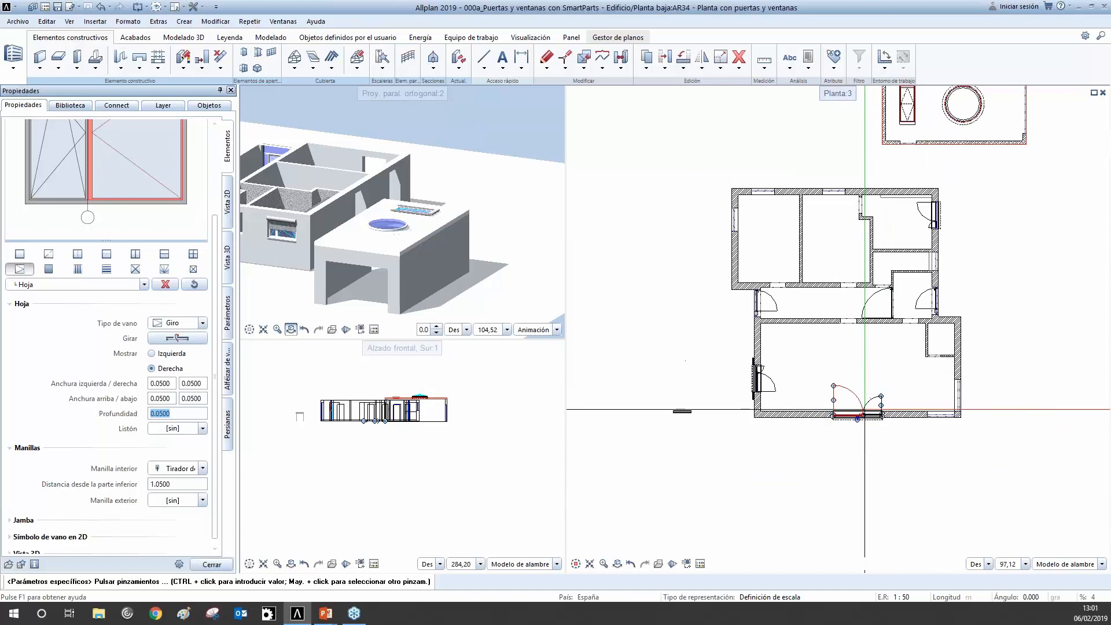
pyautogui.scroll(8, 845, 407)
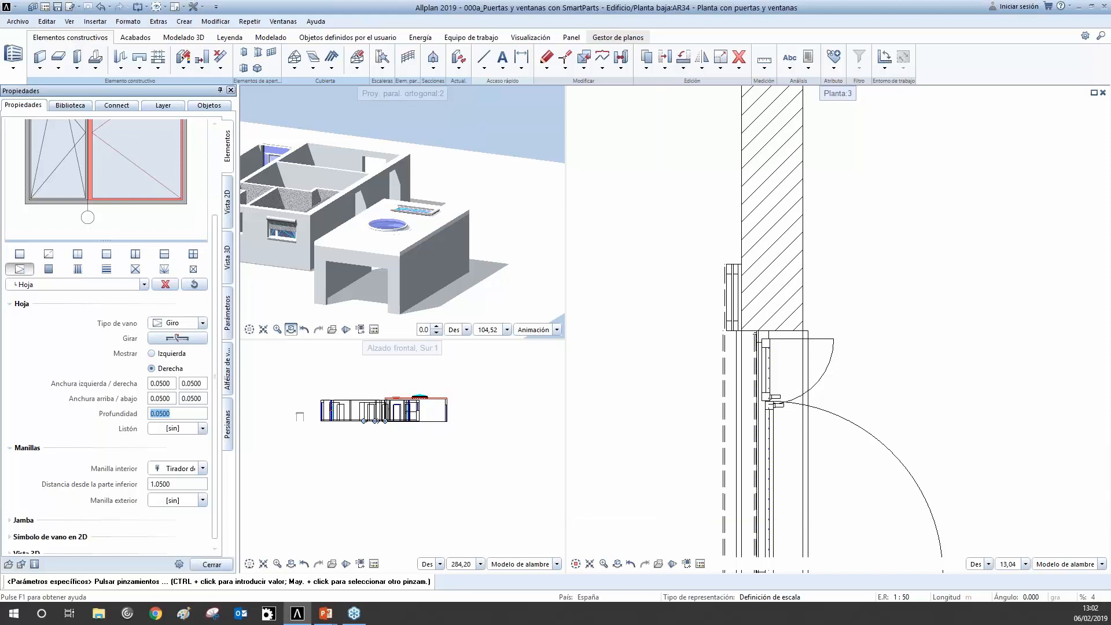
pyautogui.scroll(-1, 220, 440)
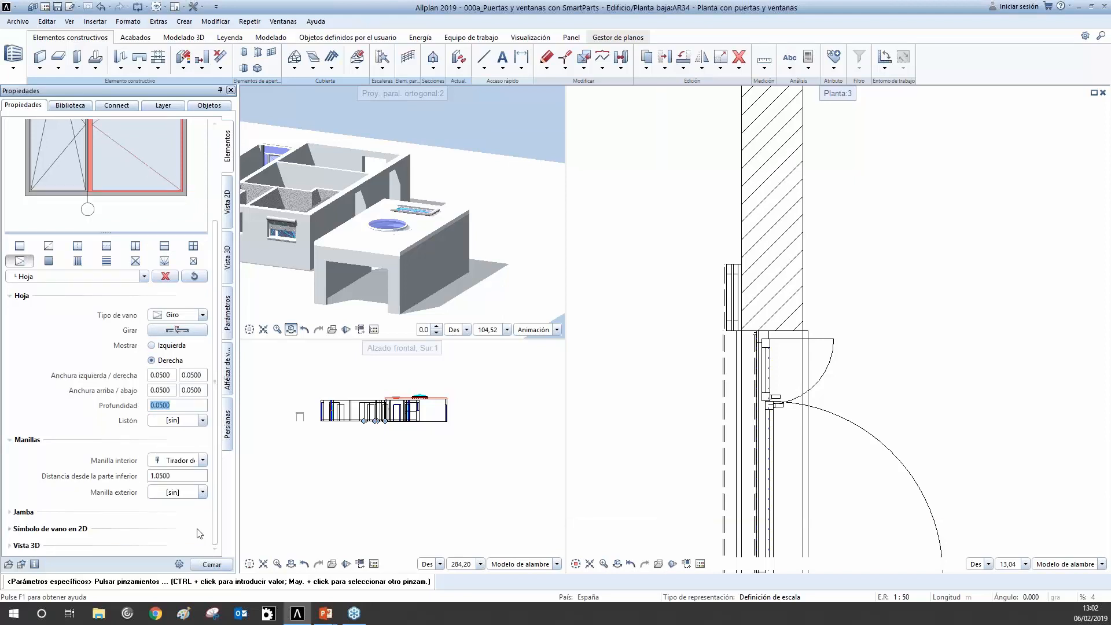
pyautogui.click(13, 545)
pyautogui.click(30, 545)
pyautogui.click(11, 545)
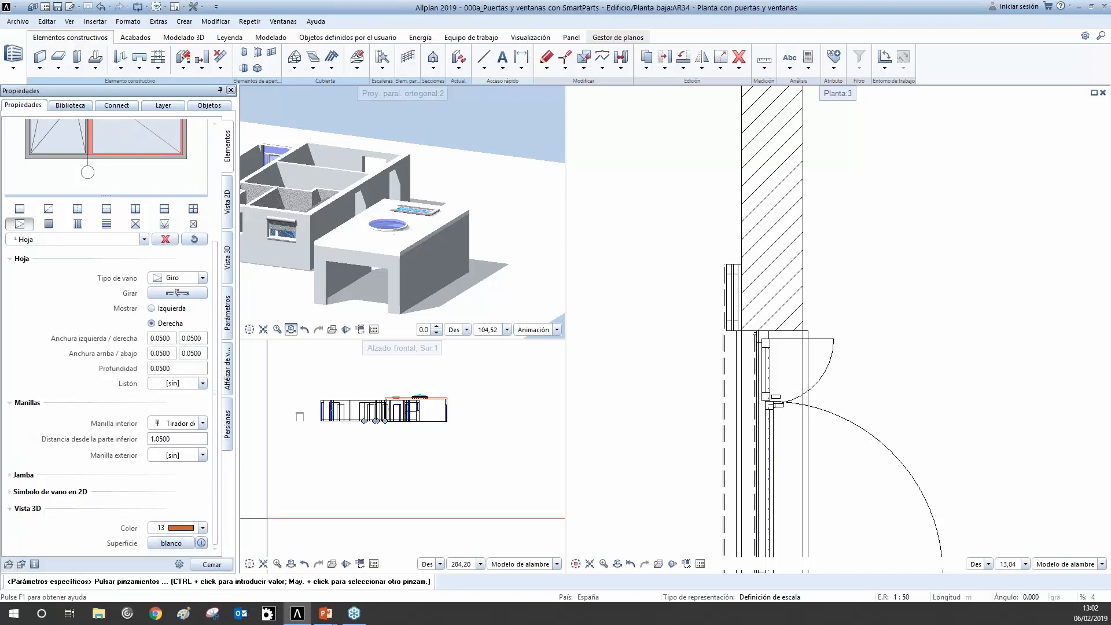
pyautogui.press('Escape')
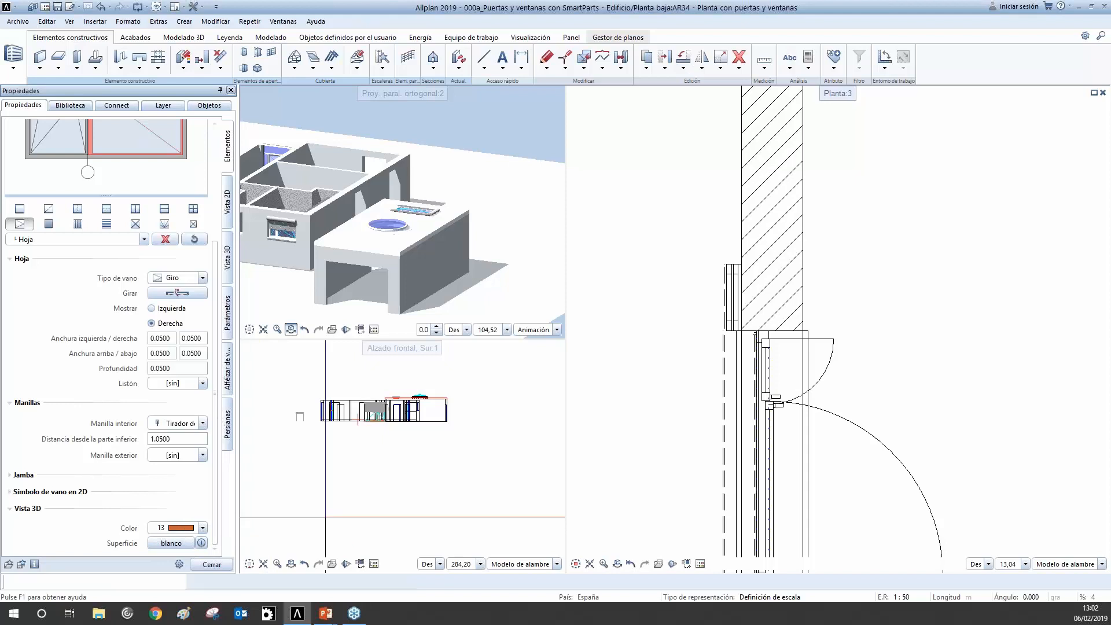
# Open the attributes of the window SmartPart in the large room's left wall and review the attribute list.
pyautogui.click(902, 56)
pyautogui.scroll(-2, 733, 355)
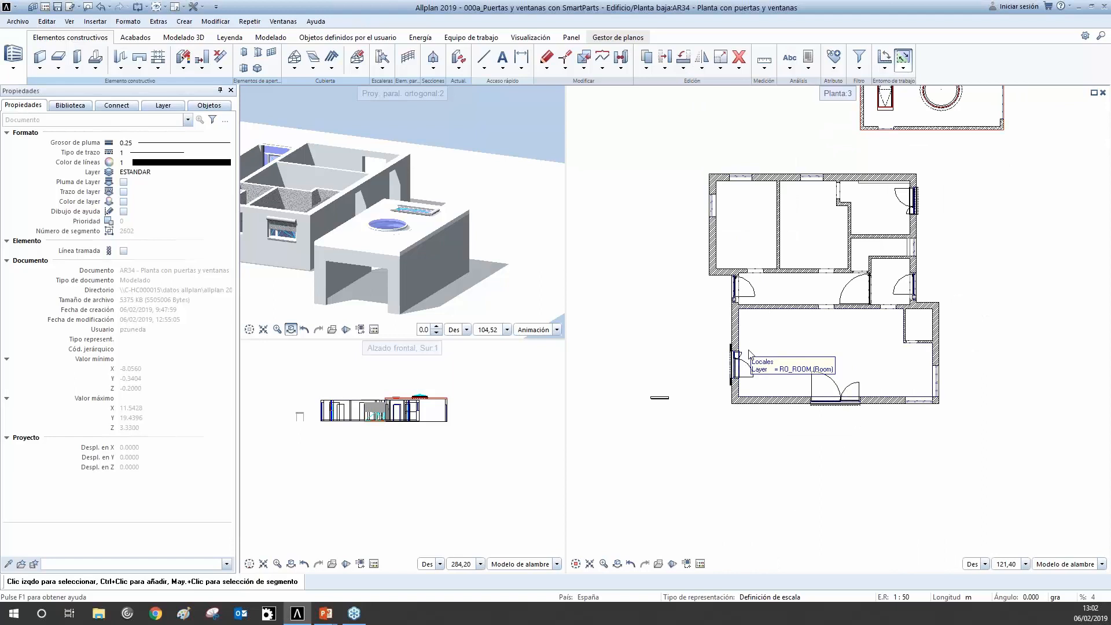
pyautogui.scroll(1, 748, 372)
pyautogui.scroll(1, 727, 371)
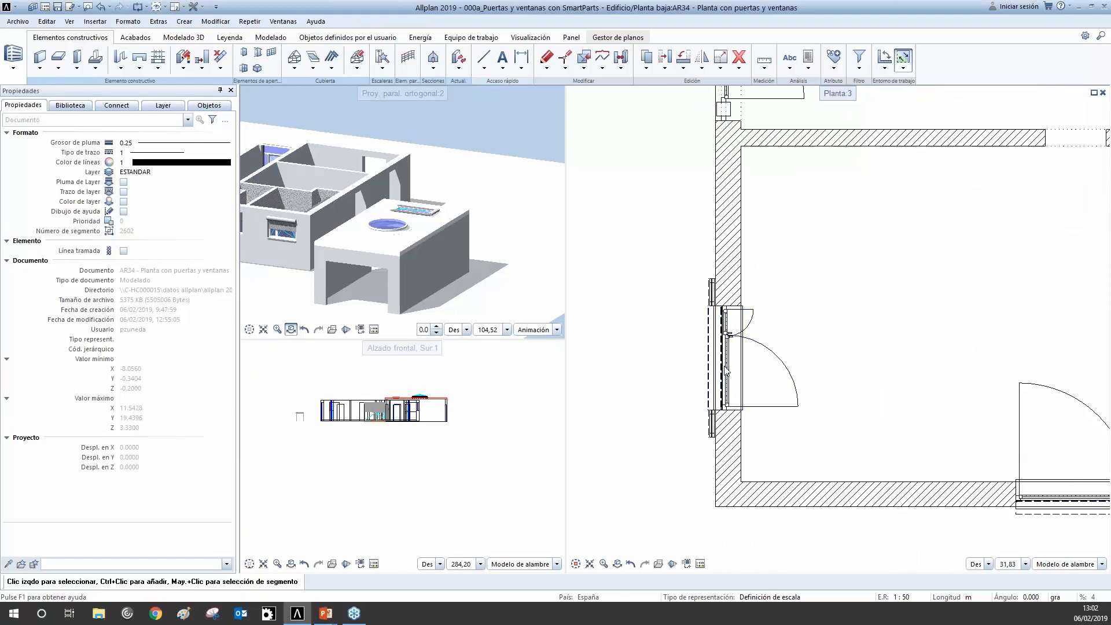
pyautogui.rightClick(727, 368)
pyautogui.press('Escape')
pyautogui.rightClick(732, 345)
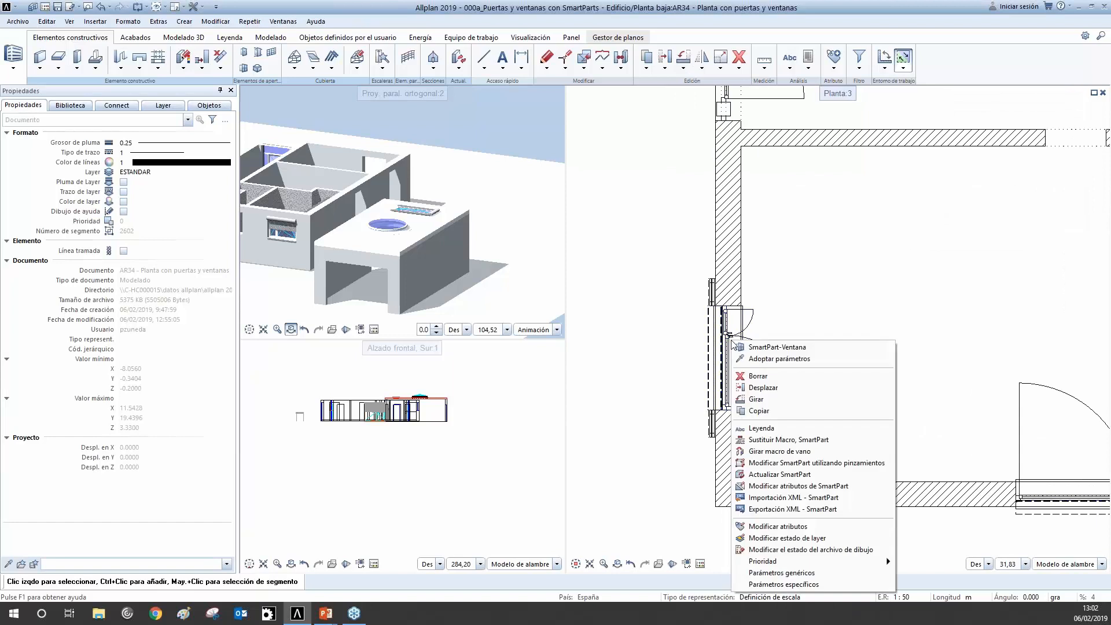
pyautogui.click(772, 532)
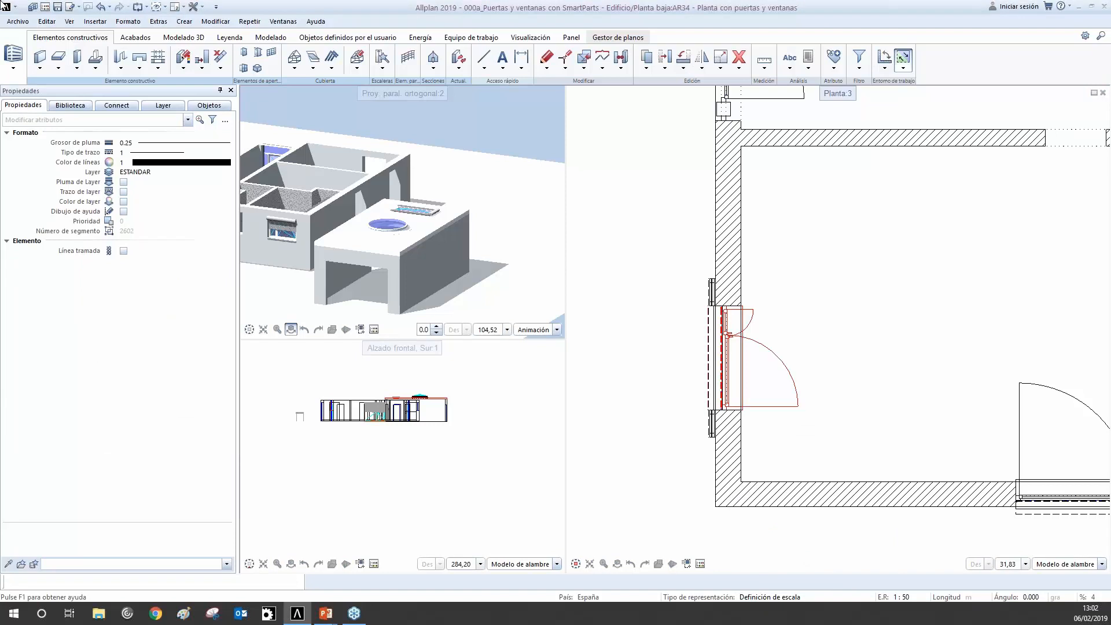
pyautogui.moveTo(437, 12); pyautogui.dragTo(558, 143)
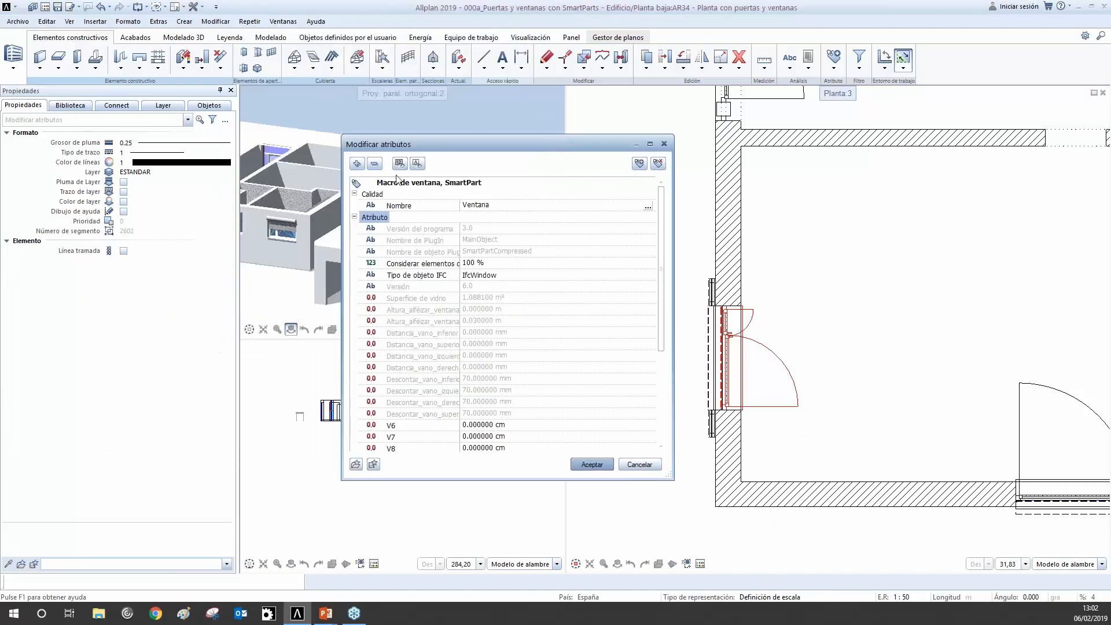
pyautogui.scroll(-2, 495, 350)
pyautogui.moveTo(658, 250); pyautogui.dragTo(674, 395)
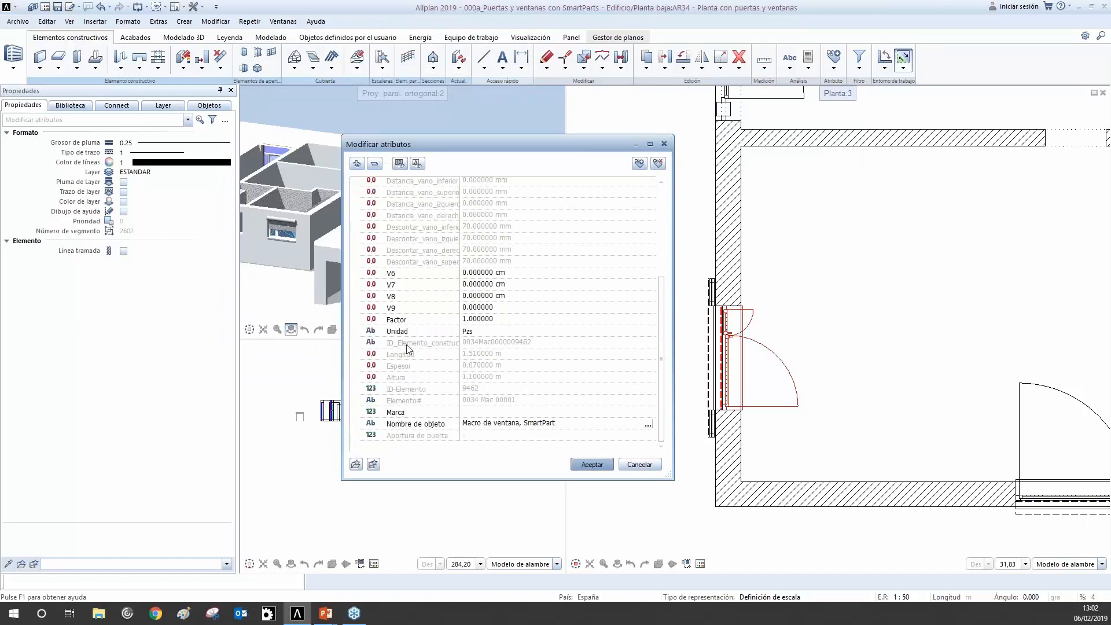
# Add the Material attribute from the Arquitectura - General group to the left-wall window SmartPart.
pyautogui.click(637, 166)
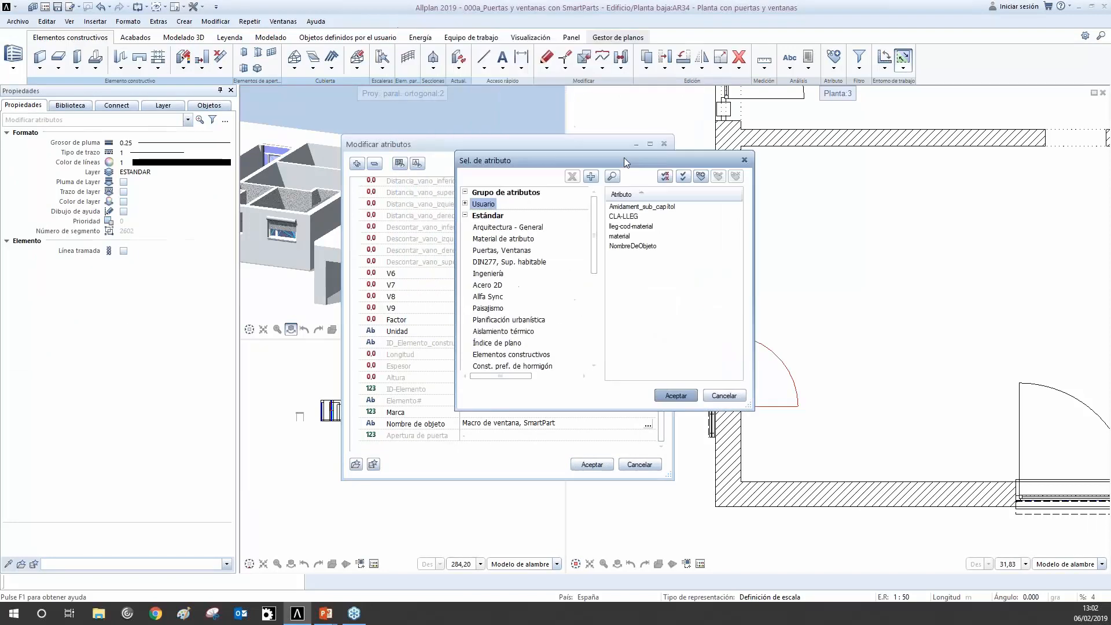
pyautogui.click(521, 227)
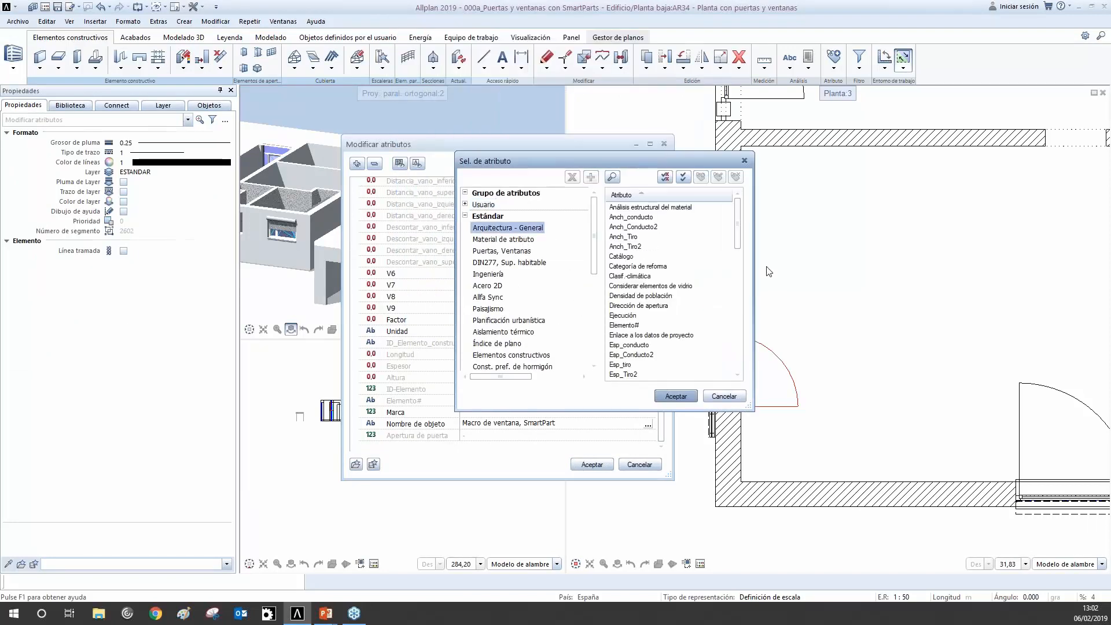
pyautogui.moveTo(738, 226); pyautogui.dragTo(744, 277)
pyautogui.click(692, 396)
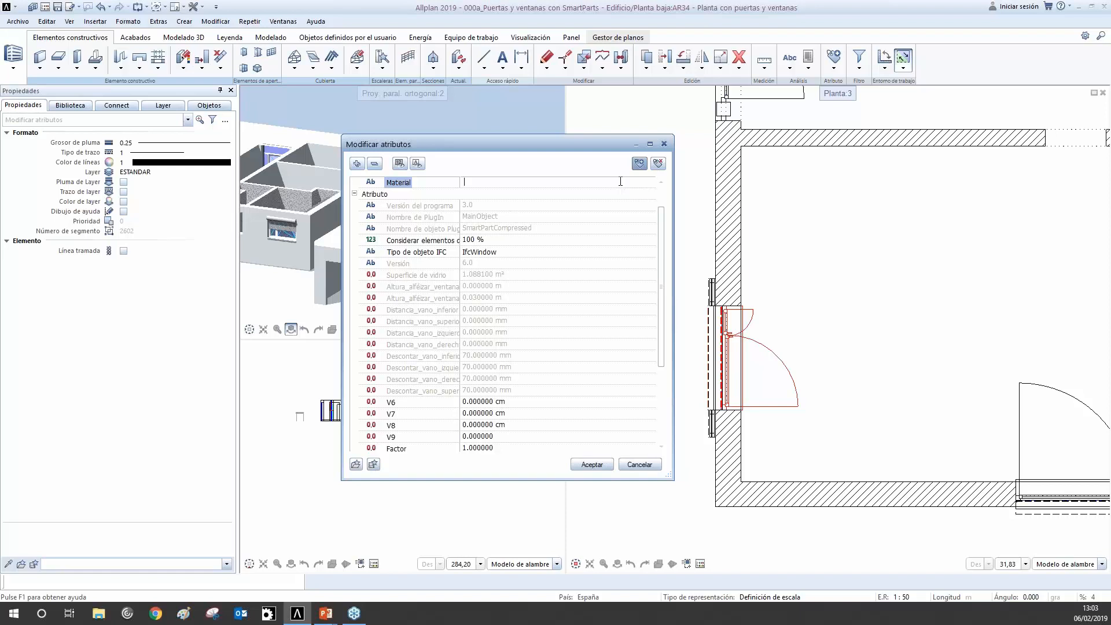
pyautogui.scroll(1, 620, 182)
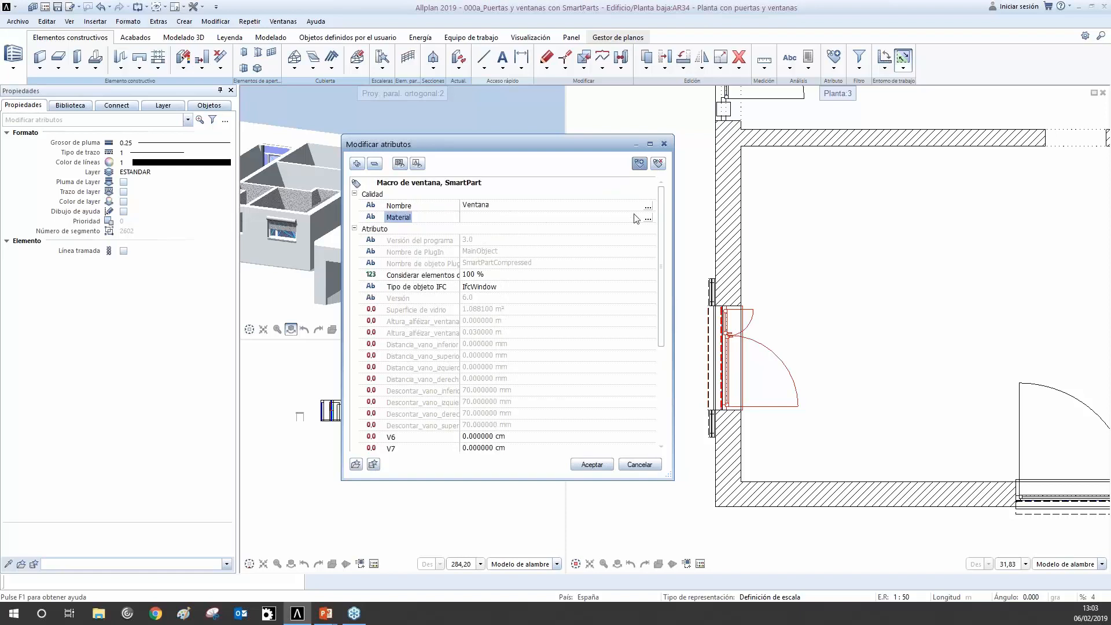
# Open the value entry of the window's Material attribute, cancel it and leave the attribute editing.
pyautogui.click(647, 221)
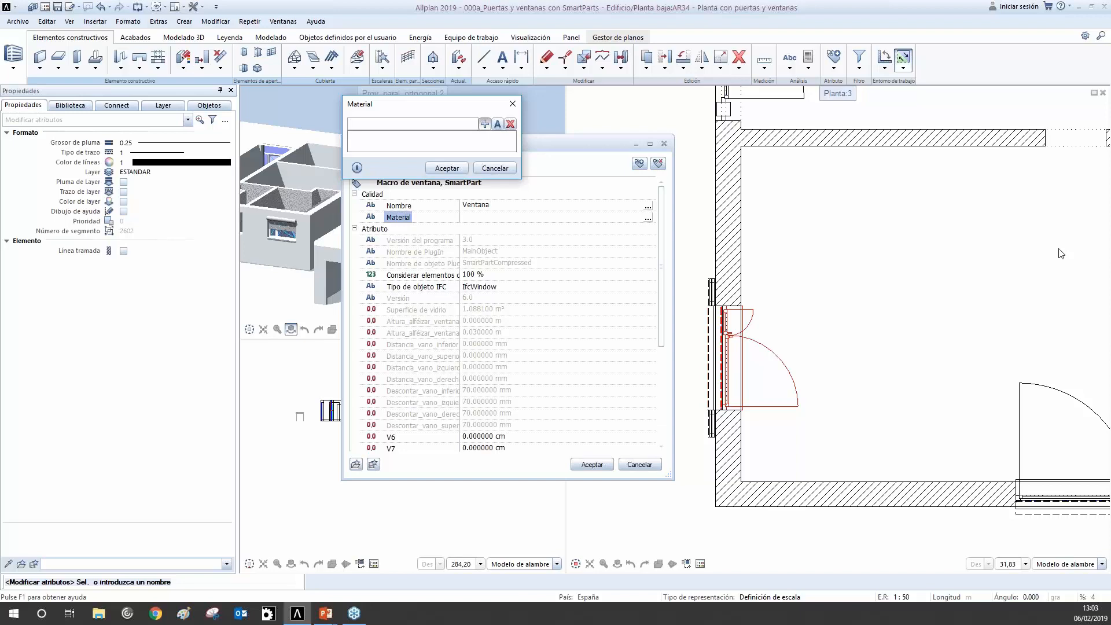
pyautogui.click(502, 168)
pyautogui.click(591, 464)
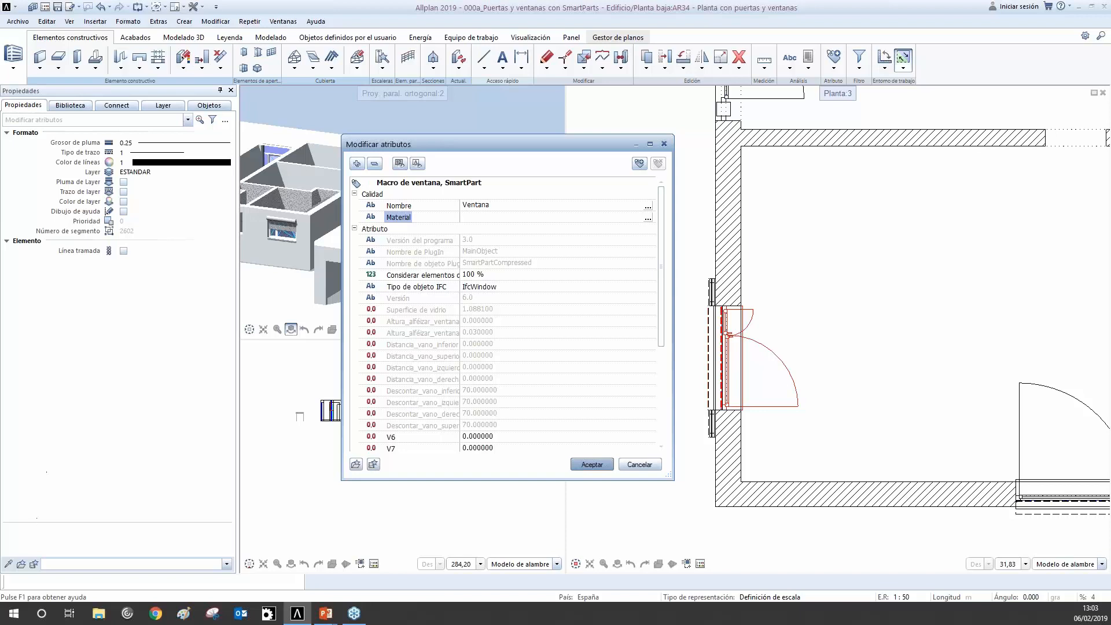
pyautogui.click(640, 464)
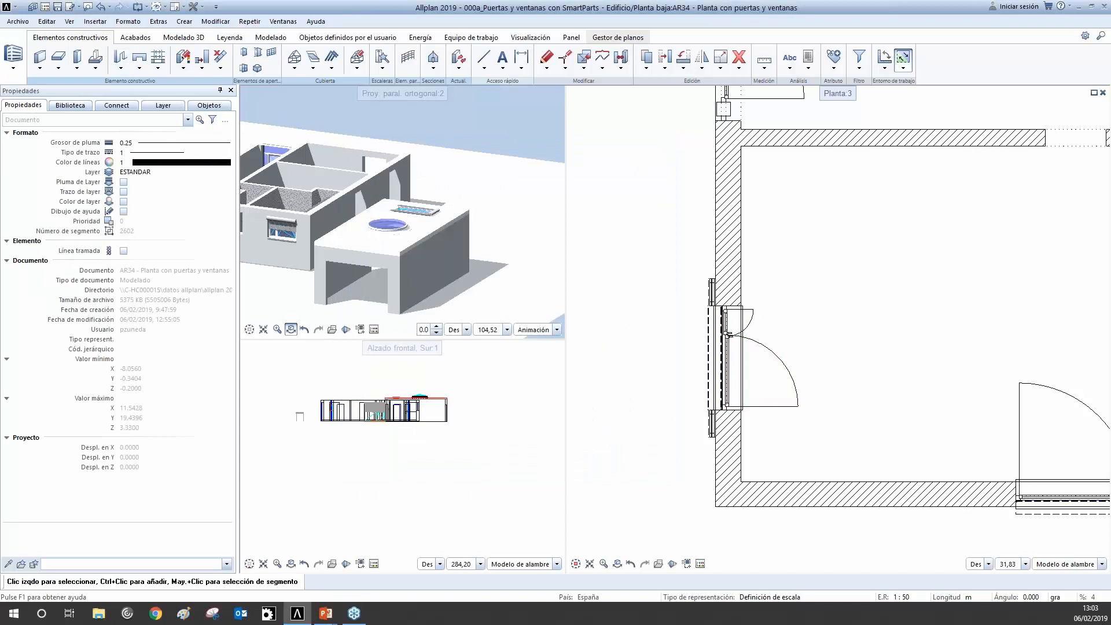
# Create a corner window opening (Ventana en esquina) at the plan's lower-left exterior corner, with one end point on each adjoining wall.
pyautogui.click(125, 69)
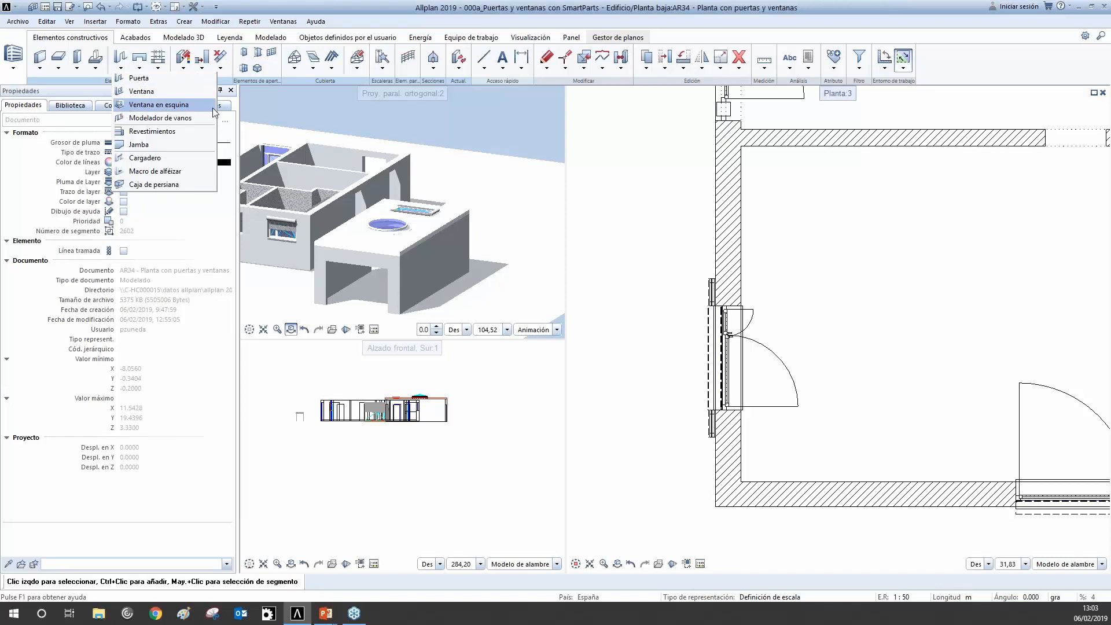
pyautogui.click(145, 105)
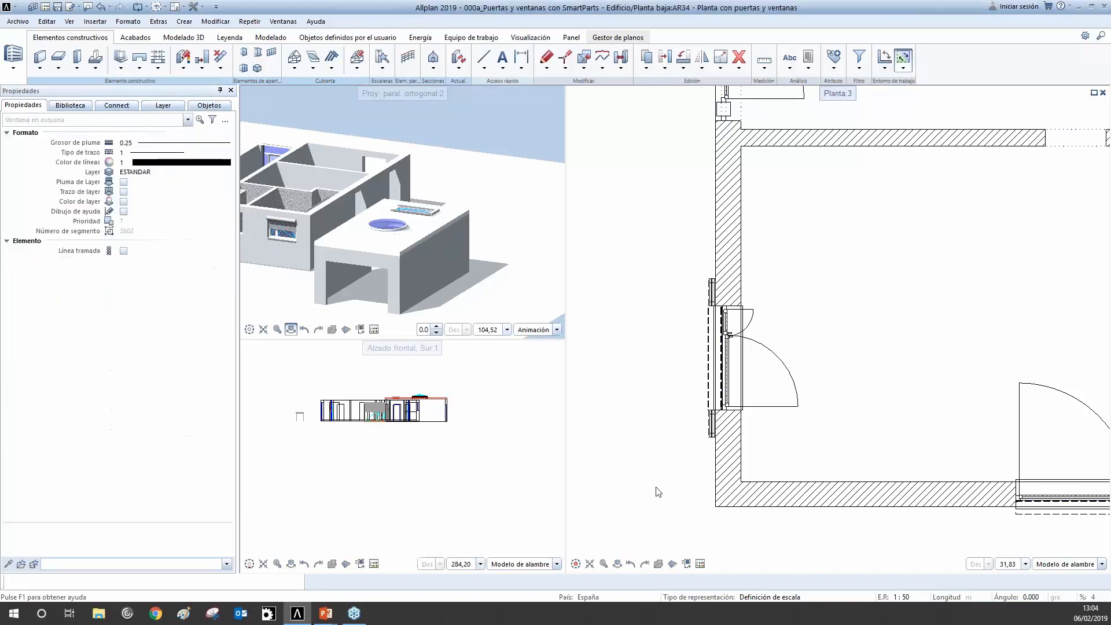
pyautogui.scroll(-5, 661, 511)
pyautogui.scroll(3, 739, 450)
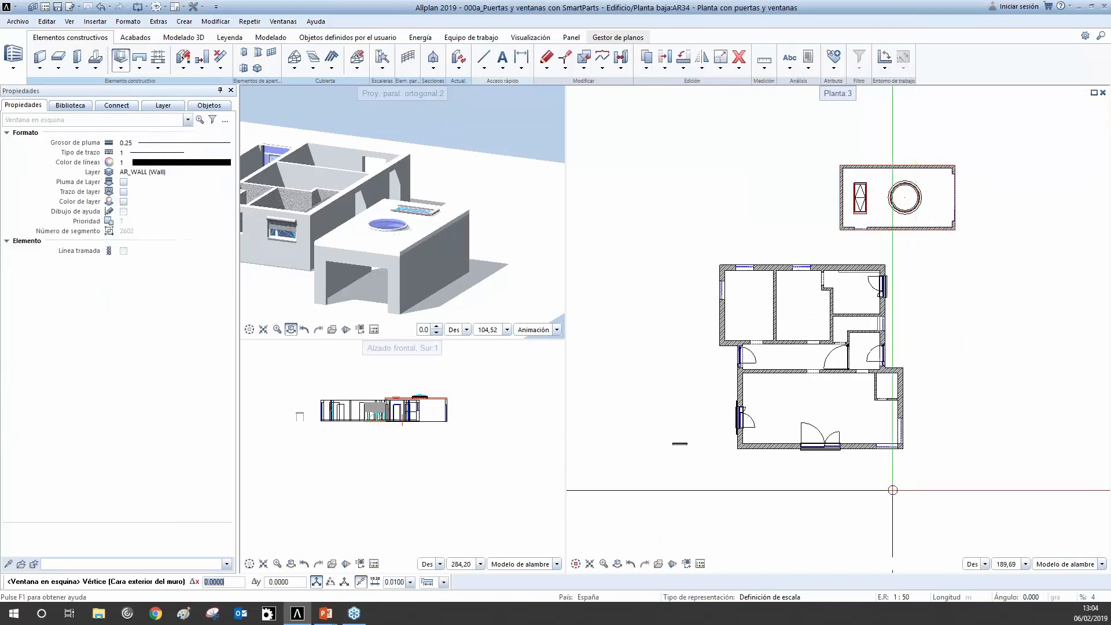
pyautogui.scroll(5, 739, 449)
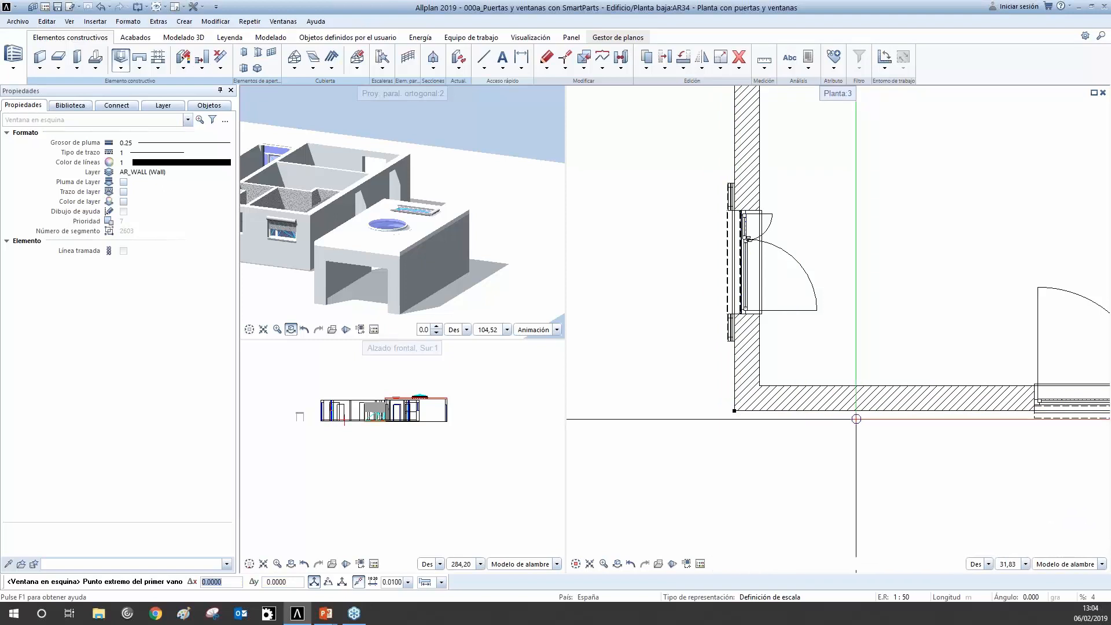
pyautogui.press('Escape')
pyautogui.press('Return')
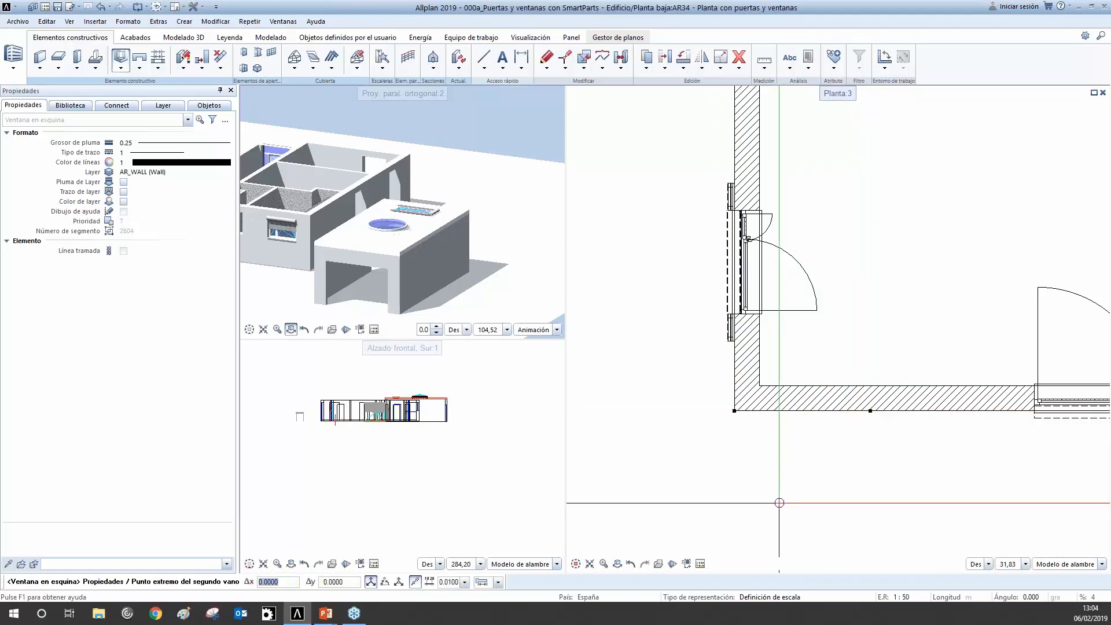
pyautogui.click(732, 364)
pyautogui.press('Return')
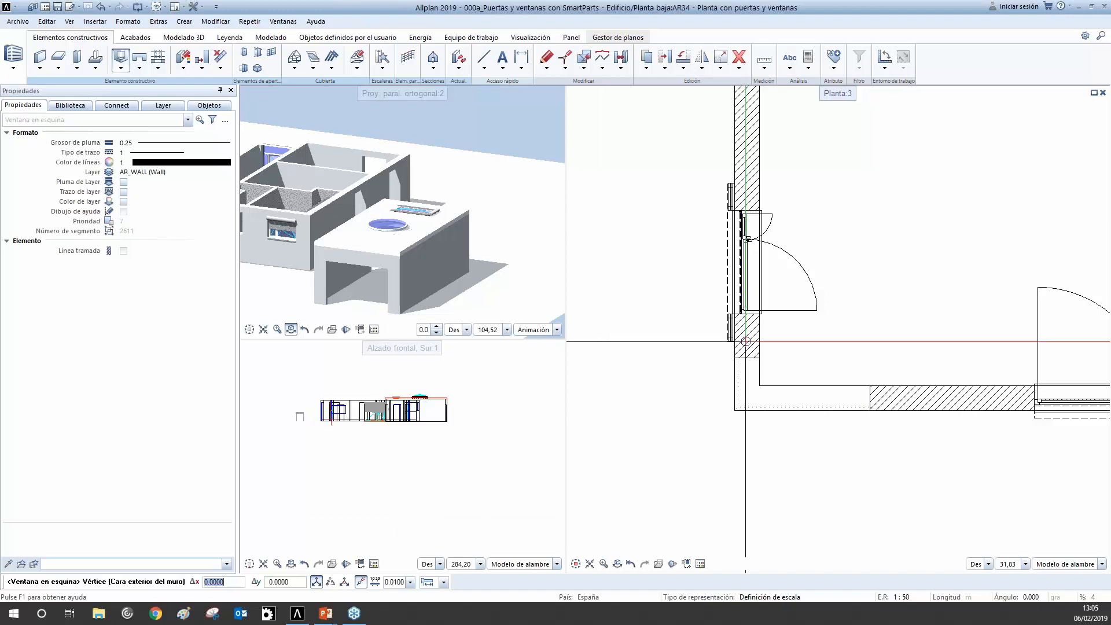
pyautogui.press('Escape')
# Modify the left-wall window SmartPart with its handles, stretching its inner sill upward along the wall by about 1.46 m.
pyautogui.click(785, 312)
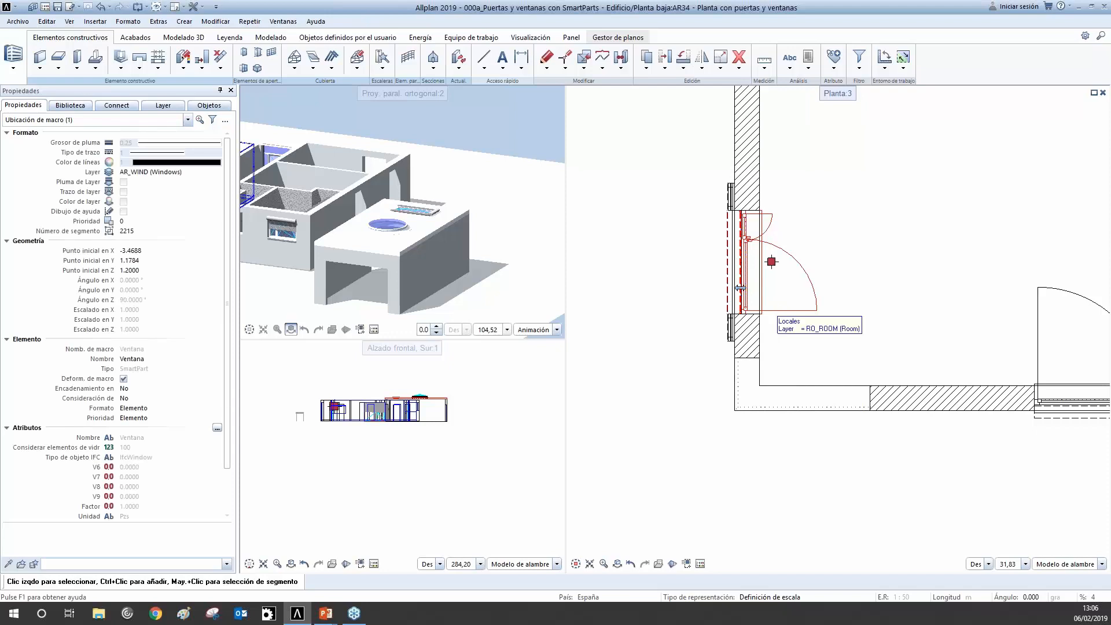
pyautogui.rightClick(782, 311)
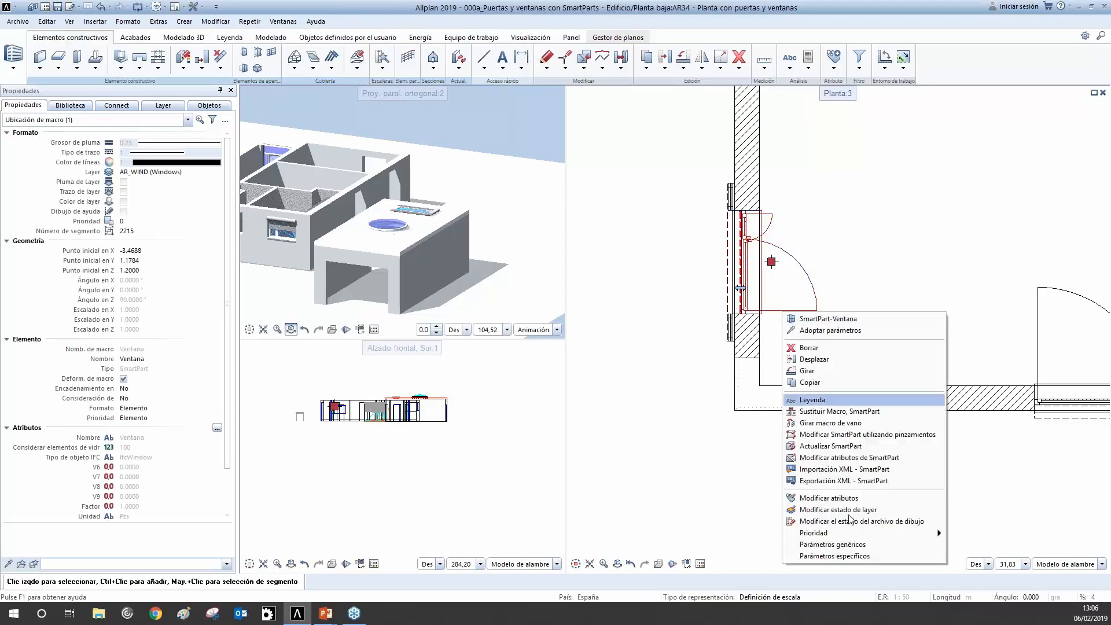
pyautogui.press('Escape')
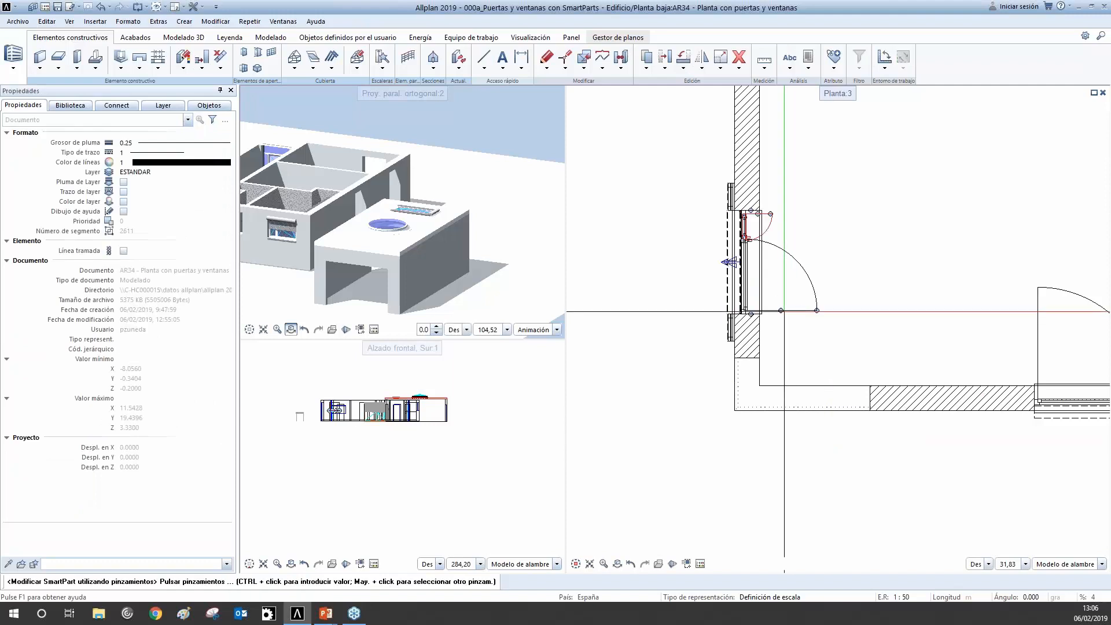
pyautogui.scroll(3, 752, 222)
pyautogui.scroll(2, 745, 192)
pyautogui.click(745, 192)
pyautogui.scroll(-6, 750, 191)
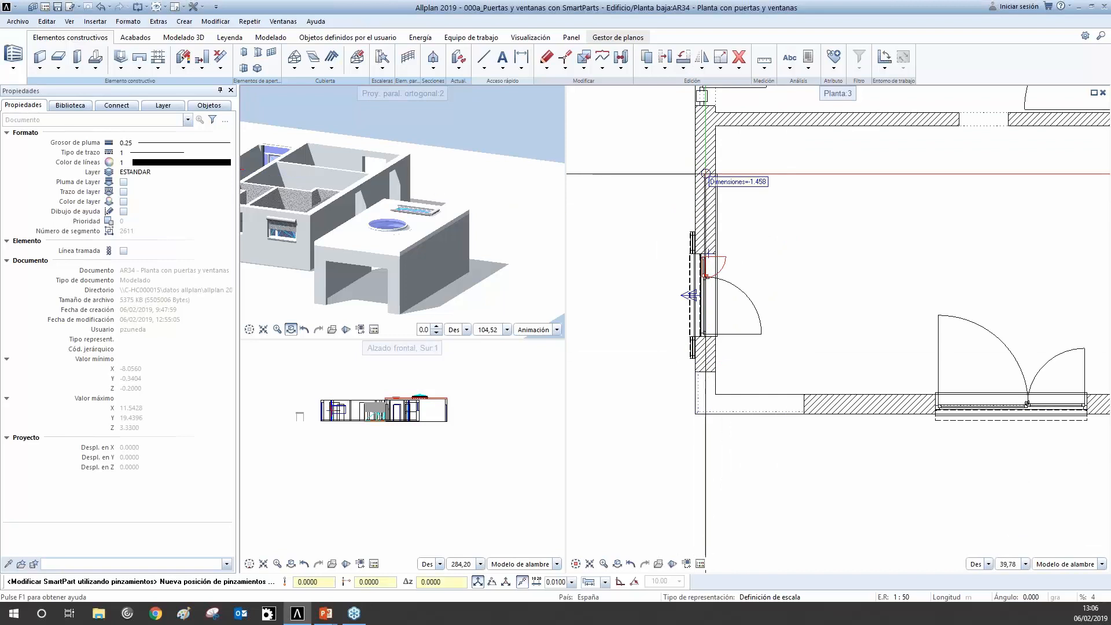
pyautogui.click(705, 173)
pyautogui.scroll(3, 705, 174)
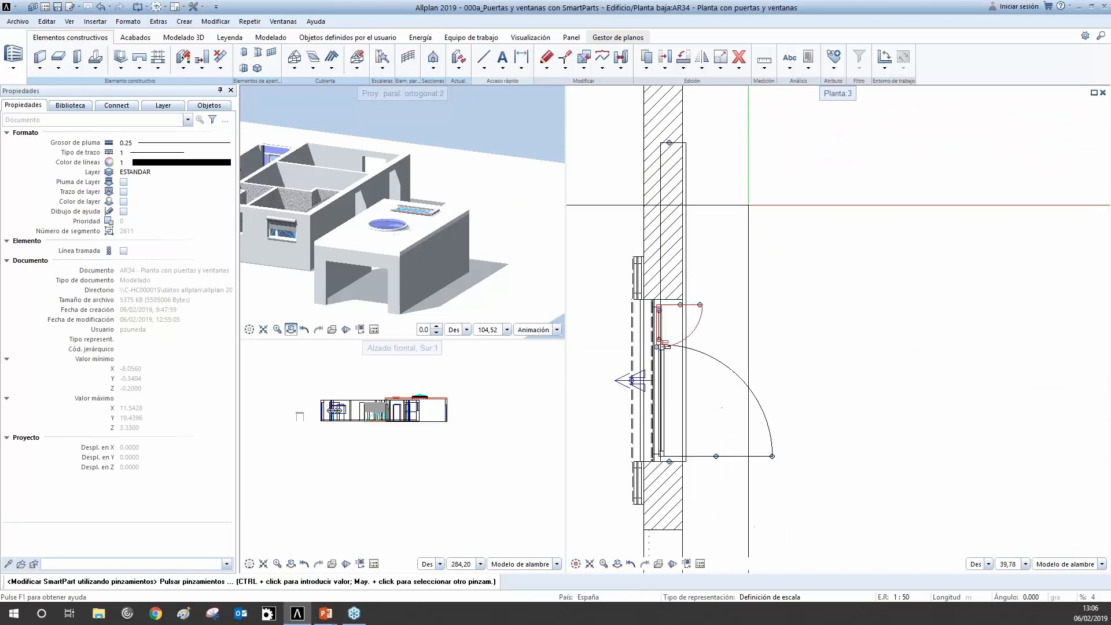
pyautogui.click(689, 281)
pyautogui.press('Escape')
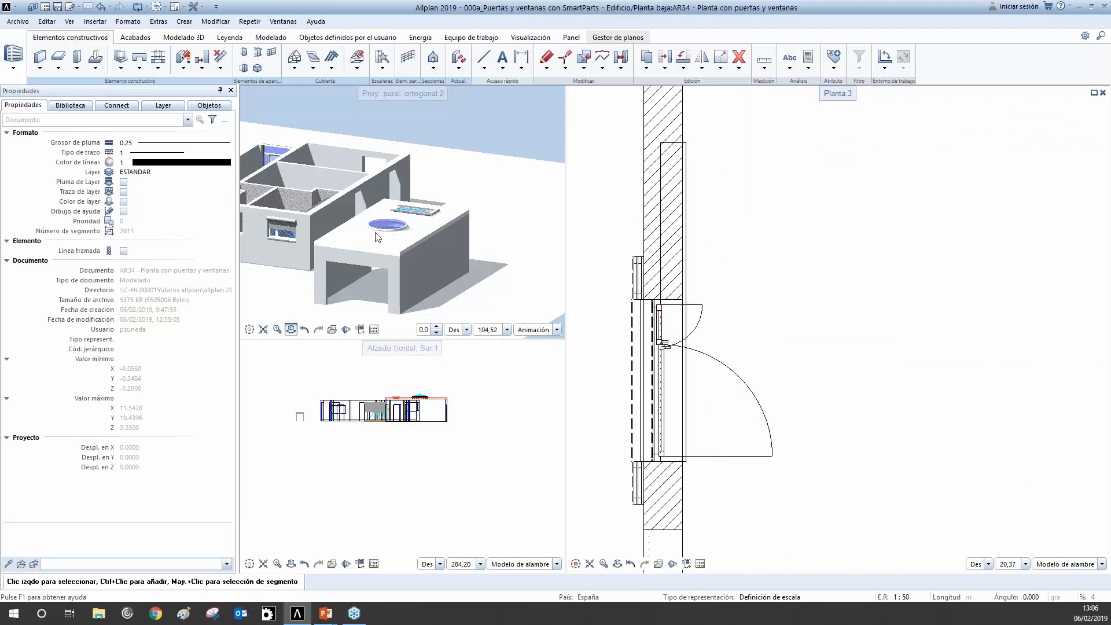
# Select the left-wall window SmartPart and examine its stretched inner sill from the room side in the 3D view.
pyautogui.scroll(-6, 443, 277)
pyautogui.moveTo(462, 284); pyautogui.dragTo(248, 263)
pyautogui.scroll(4, 446, 298)
pyautogui.scroll(15, 440, 296)
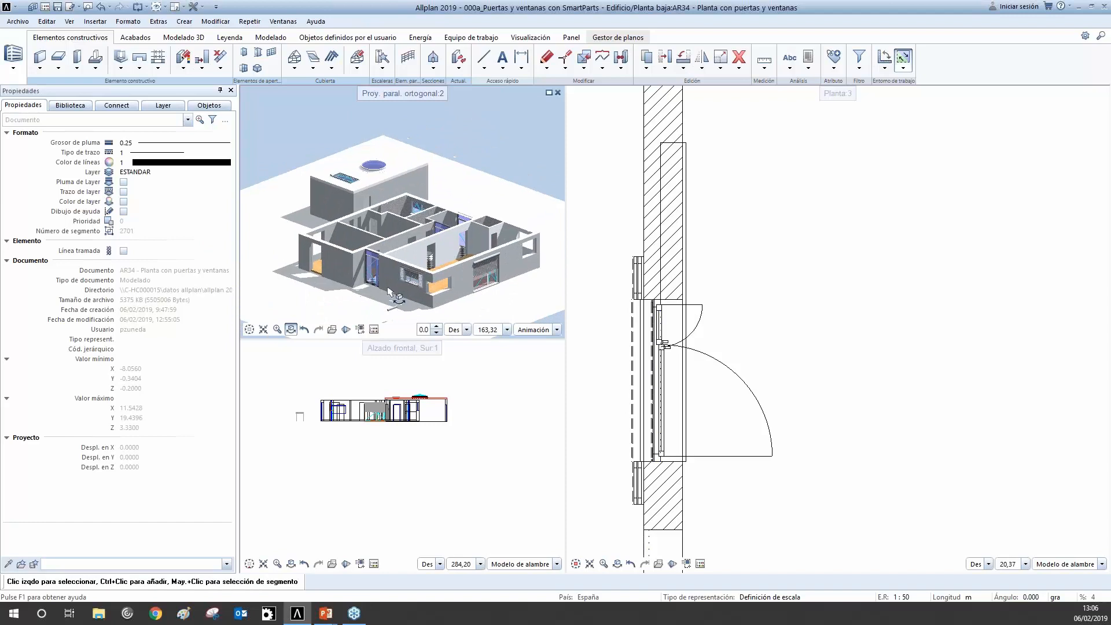
pyautogui.scroll(5, 411, 245)
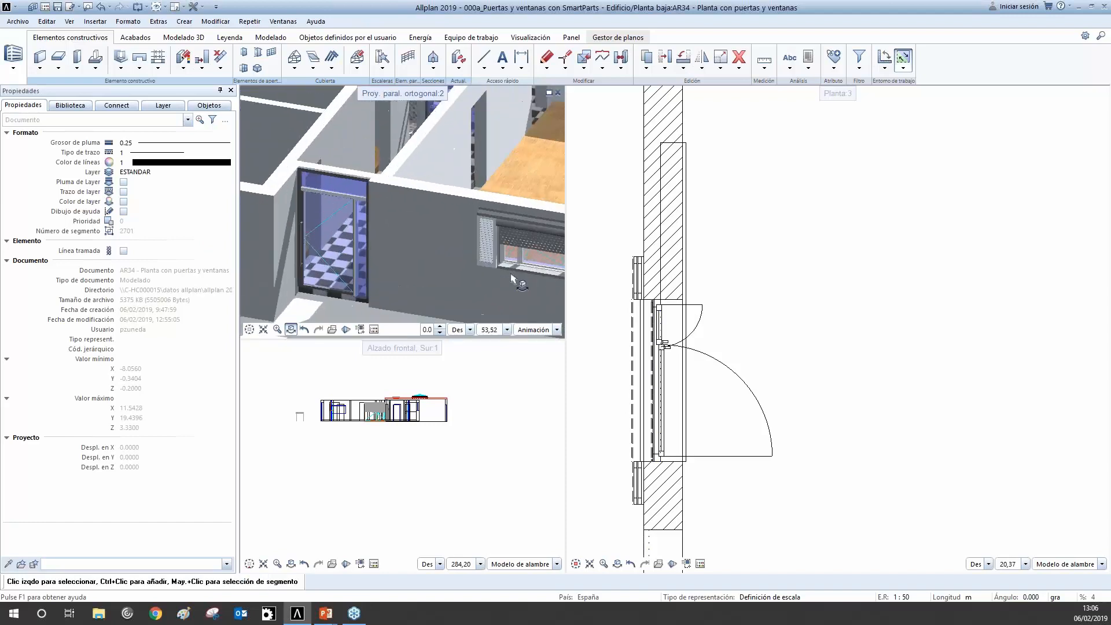
pyautogui.click(688, 200)
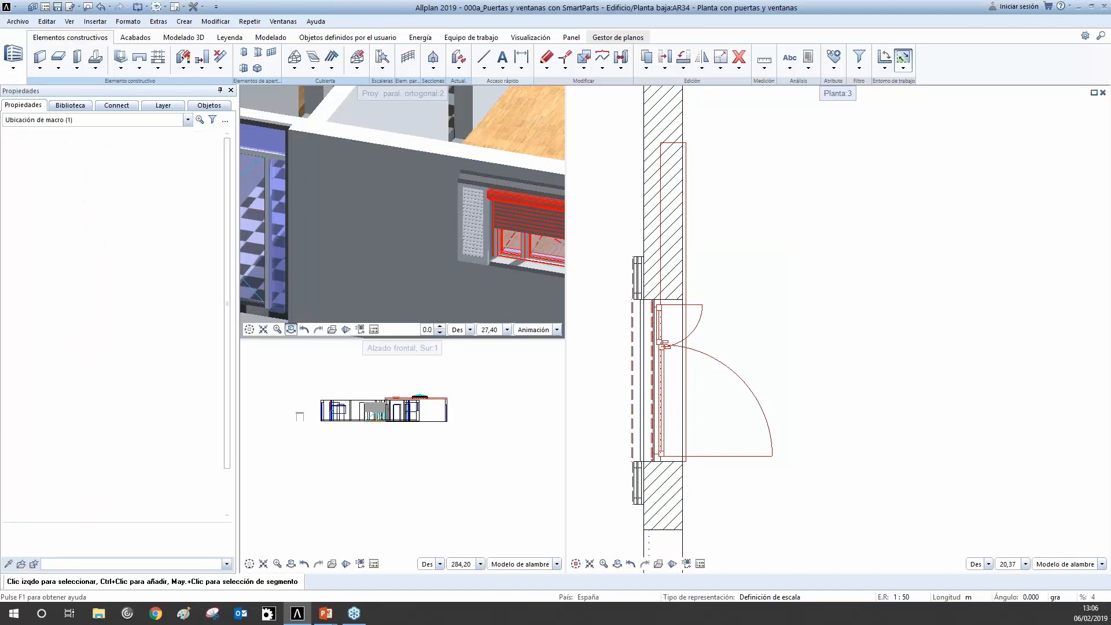
pyautogui.moveTo(461, 223); pyautogui.dragTo(426, 247)
pyautogui.scroll(3, 426, 247)
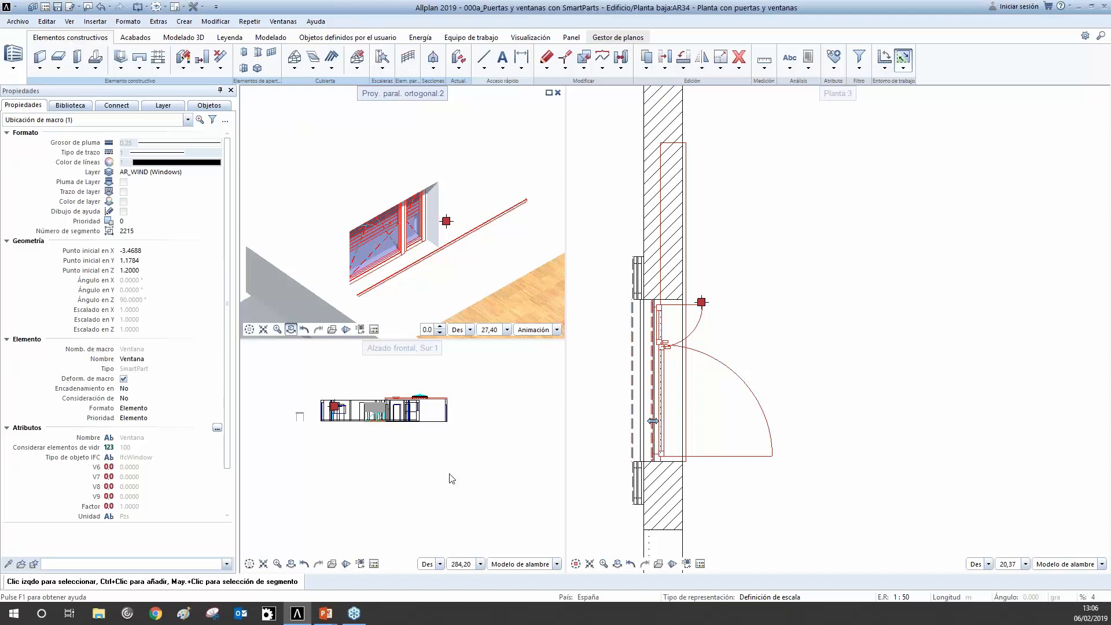
pyautogui.hotkey('alt', 'Tab')
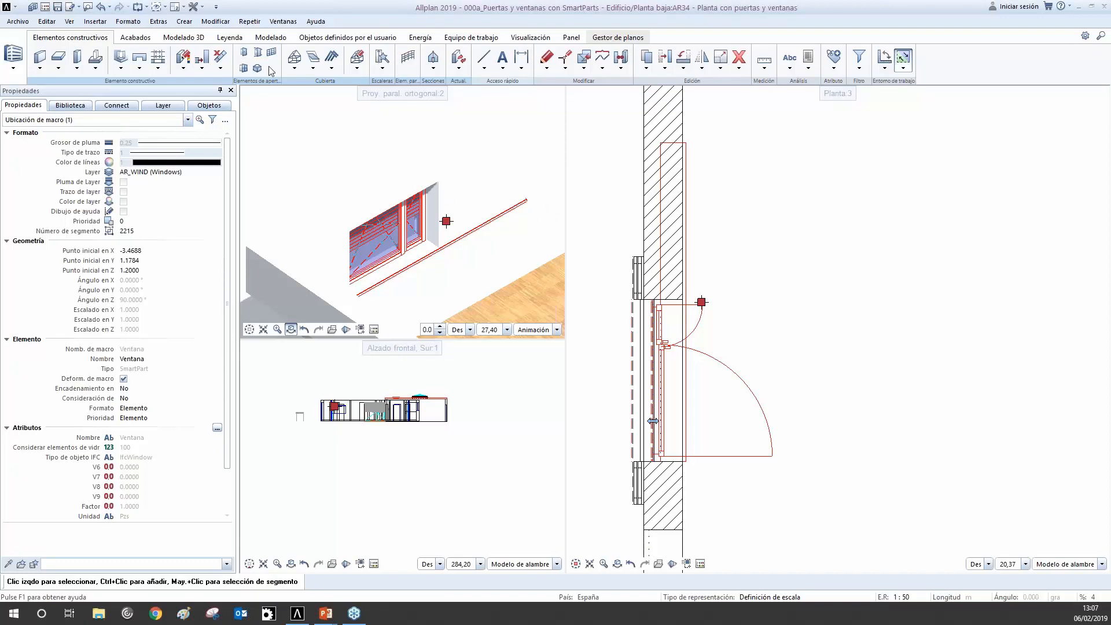
# Start a new door SmartPart and view its dialogs for saving and loading favourites in Favoritos Proyecto, cancelling both.
pyautogui.click(245, 56)
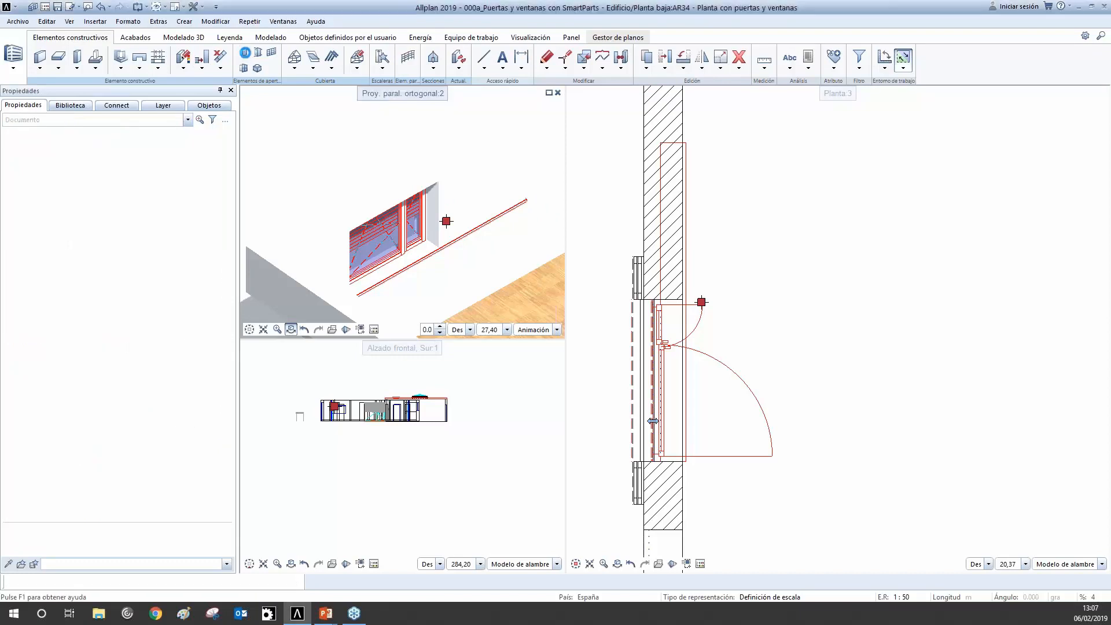
pyautogui.click(244, 56)
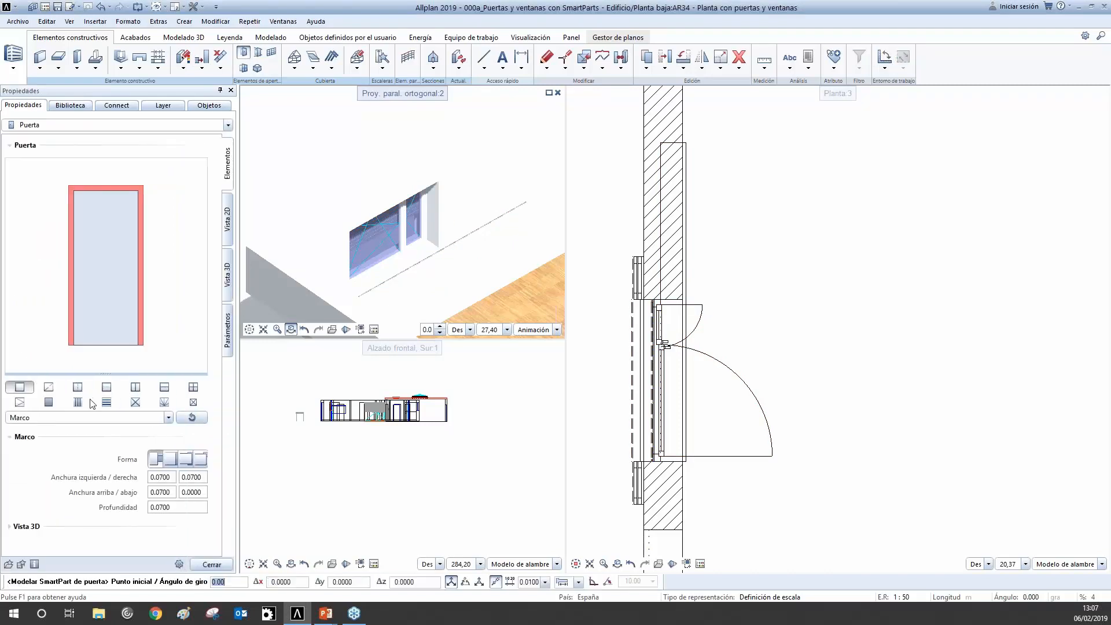
pyautogui.click(21, 564)
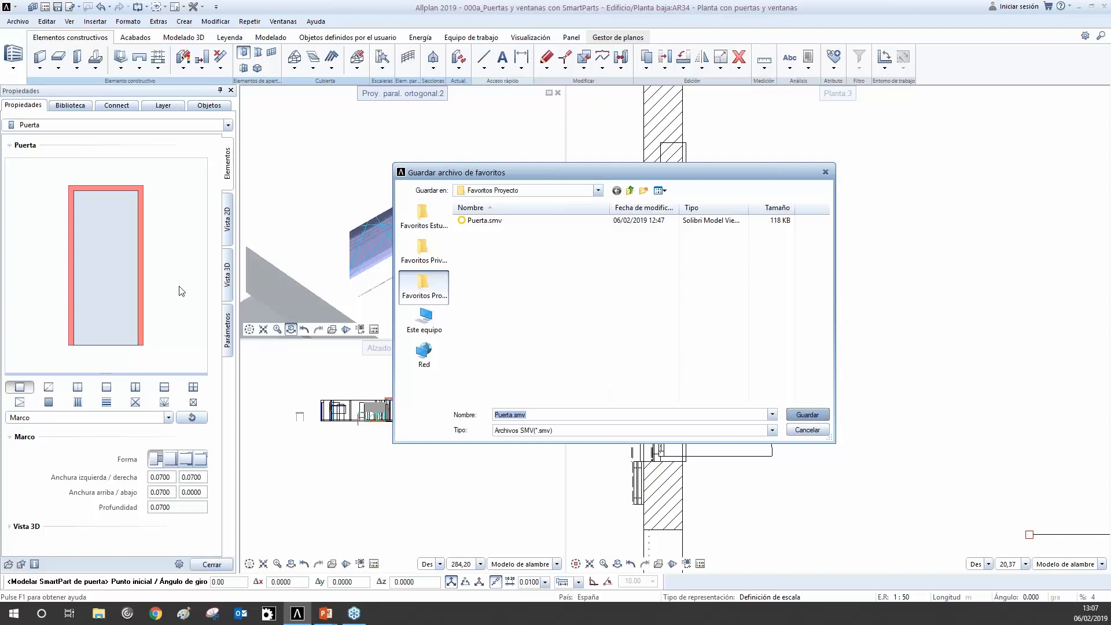
pyautogui.click(807, 434)
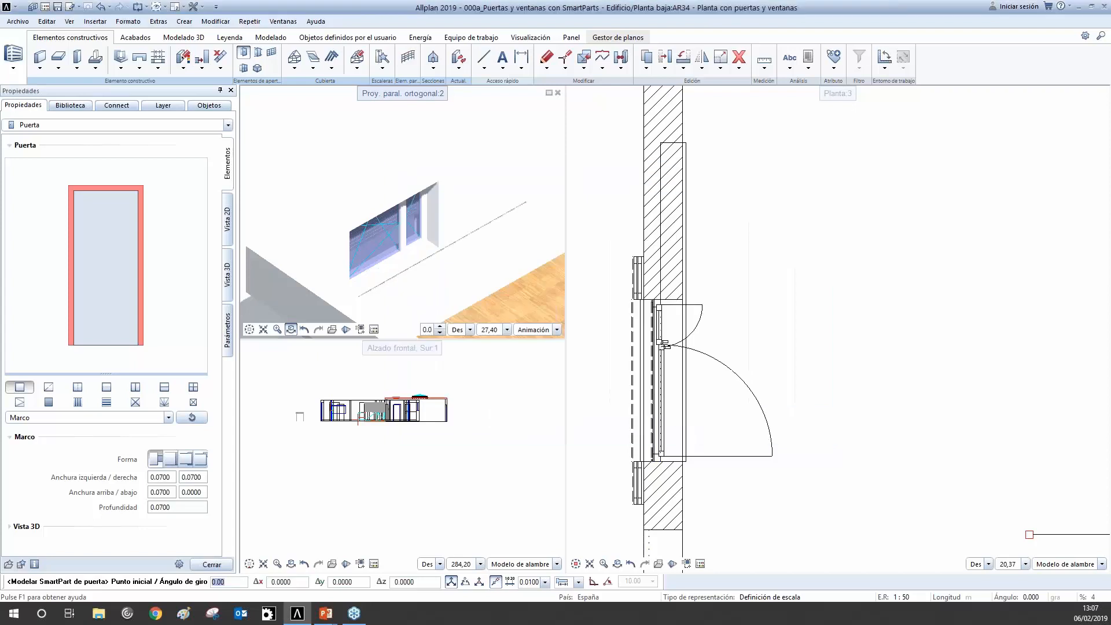
pyautogui.click(8, 564)
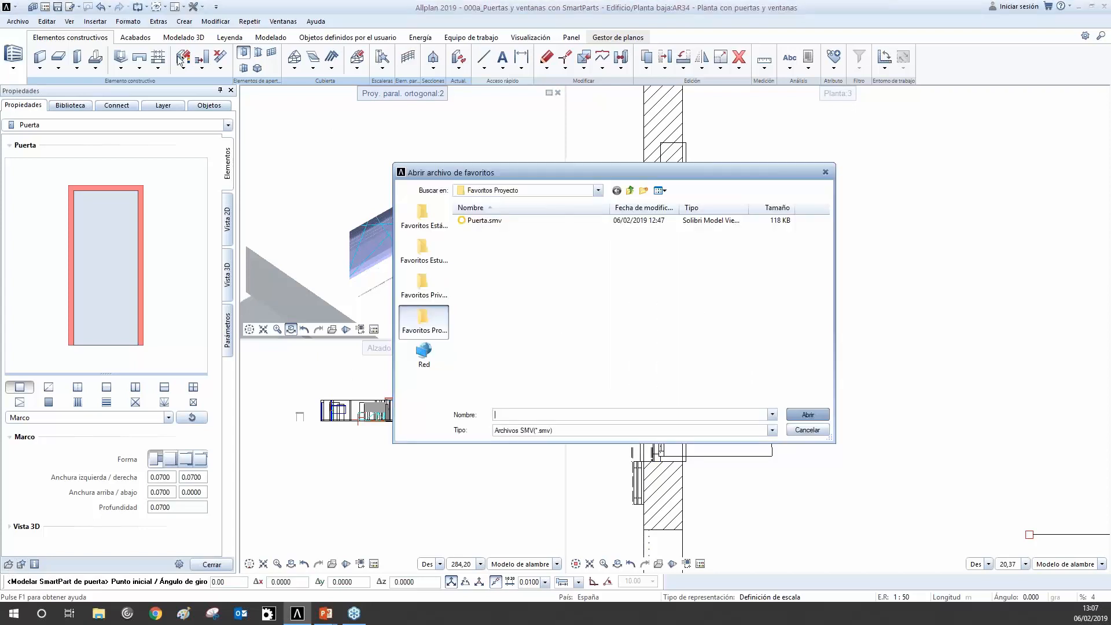
pyautogui.click(818, 431)
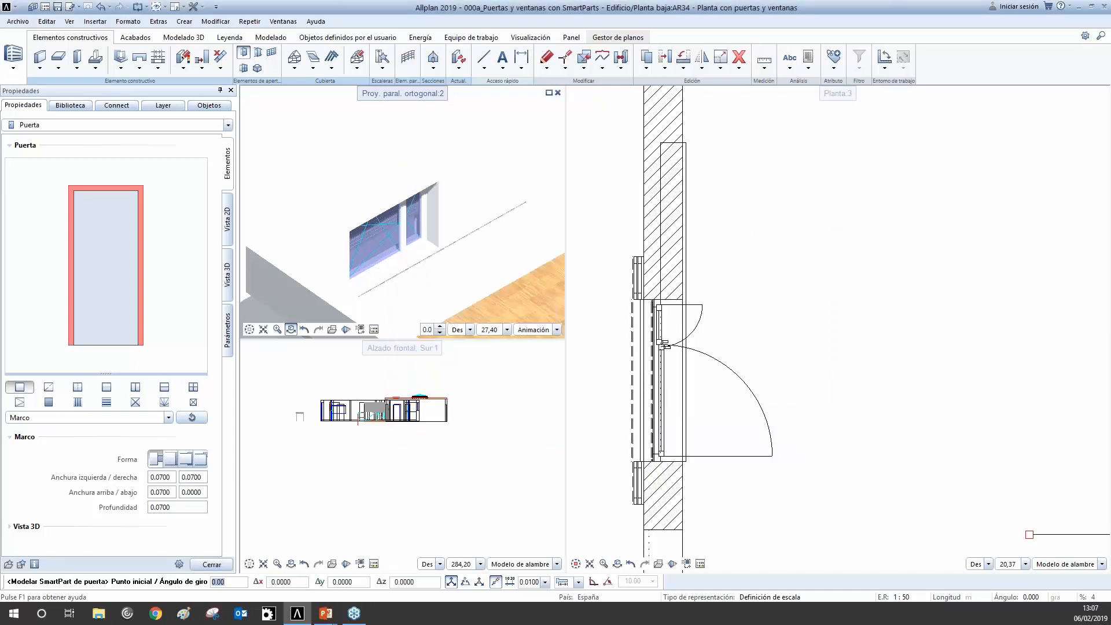